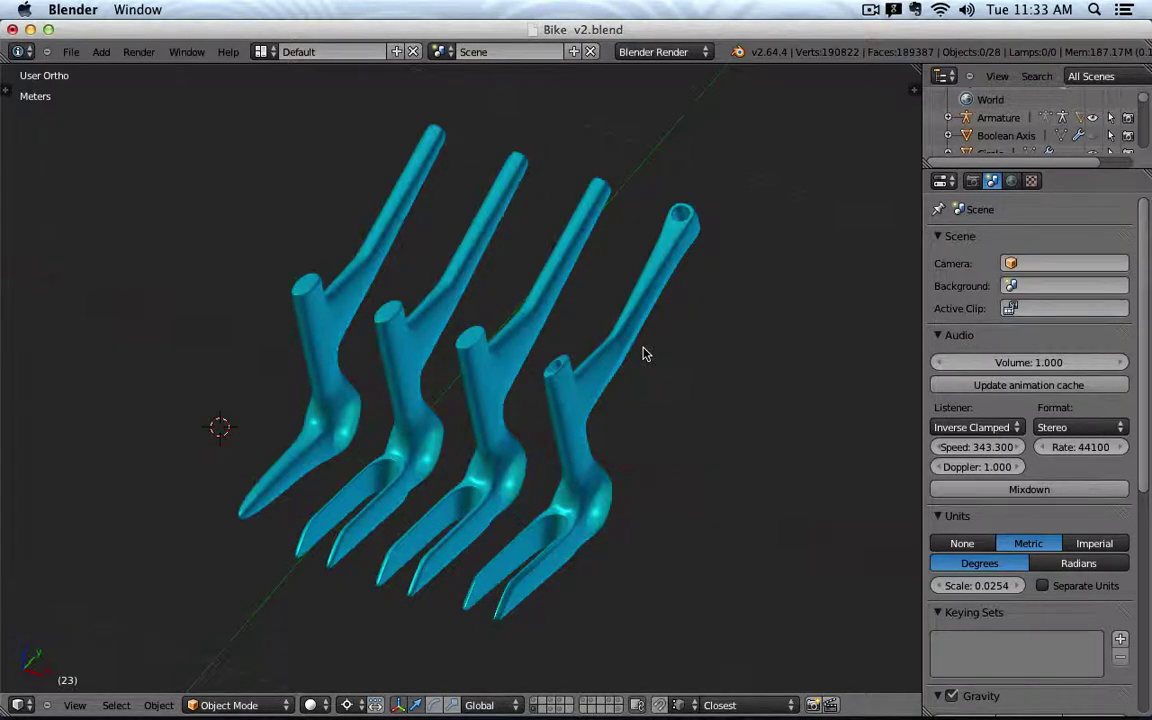
Inspect the names of the first, second and last bike frame versions in the row.
{"action": "right_click", "coordinate": [326, 322]}
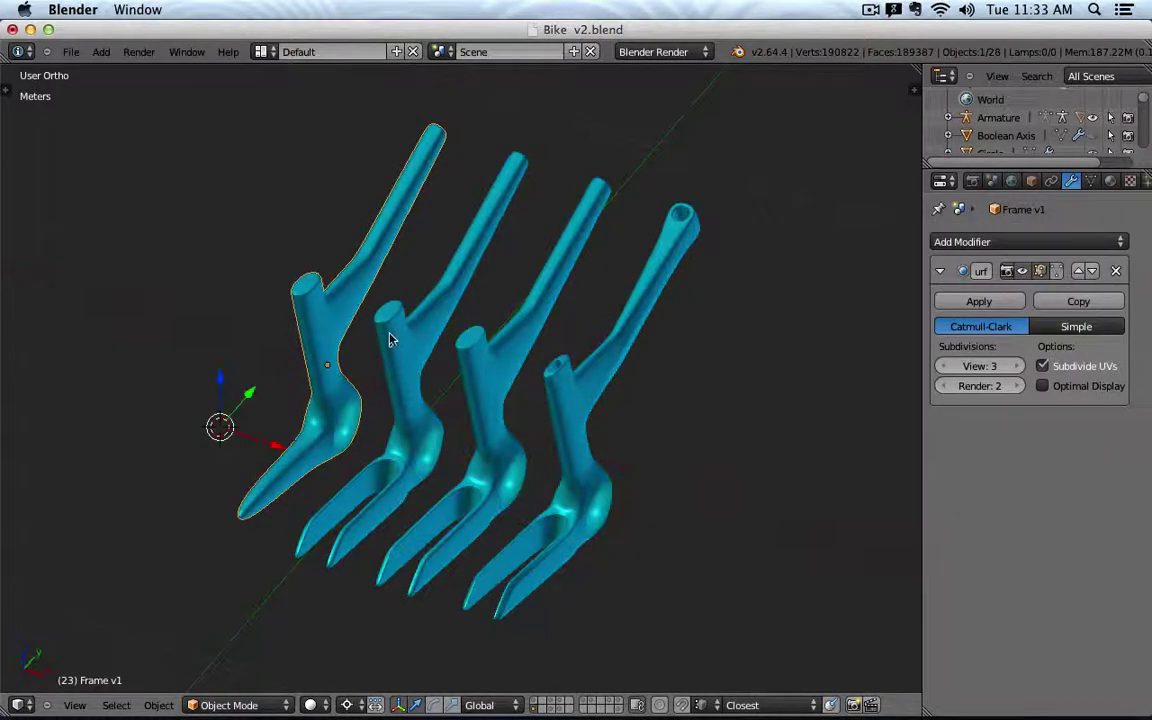
{"action": "key", "text": "n"}
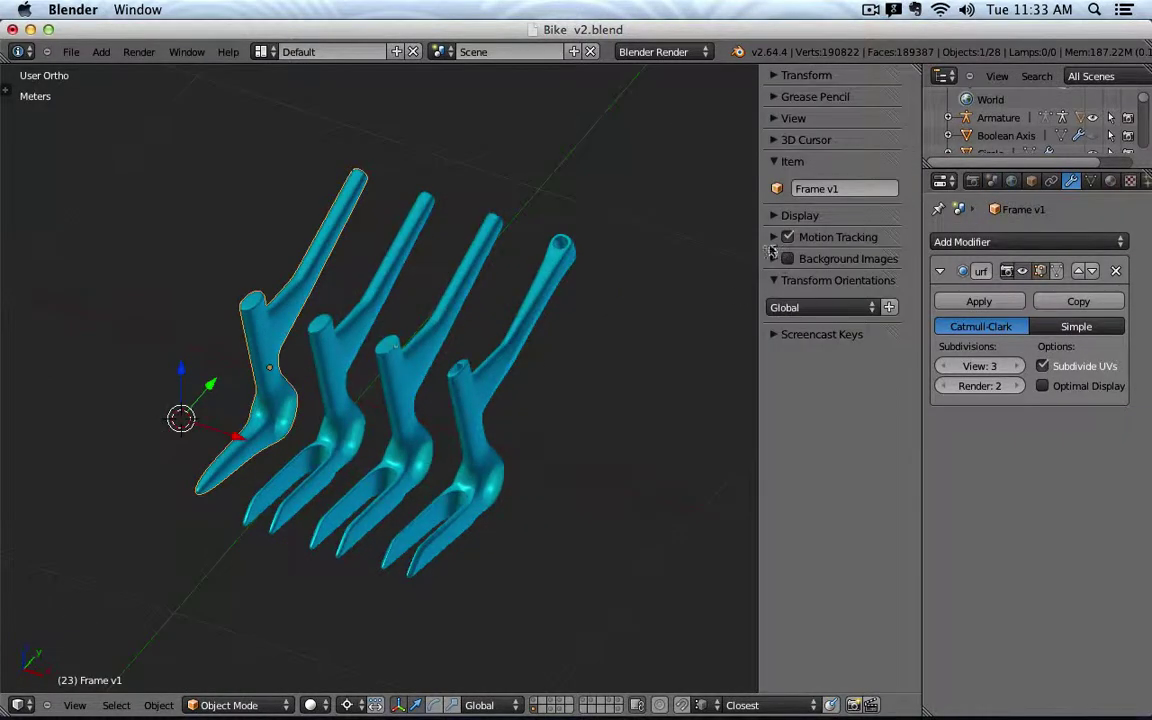
{"action": "right_click", "coordinate": [340, 320]}
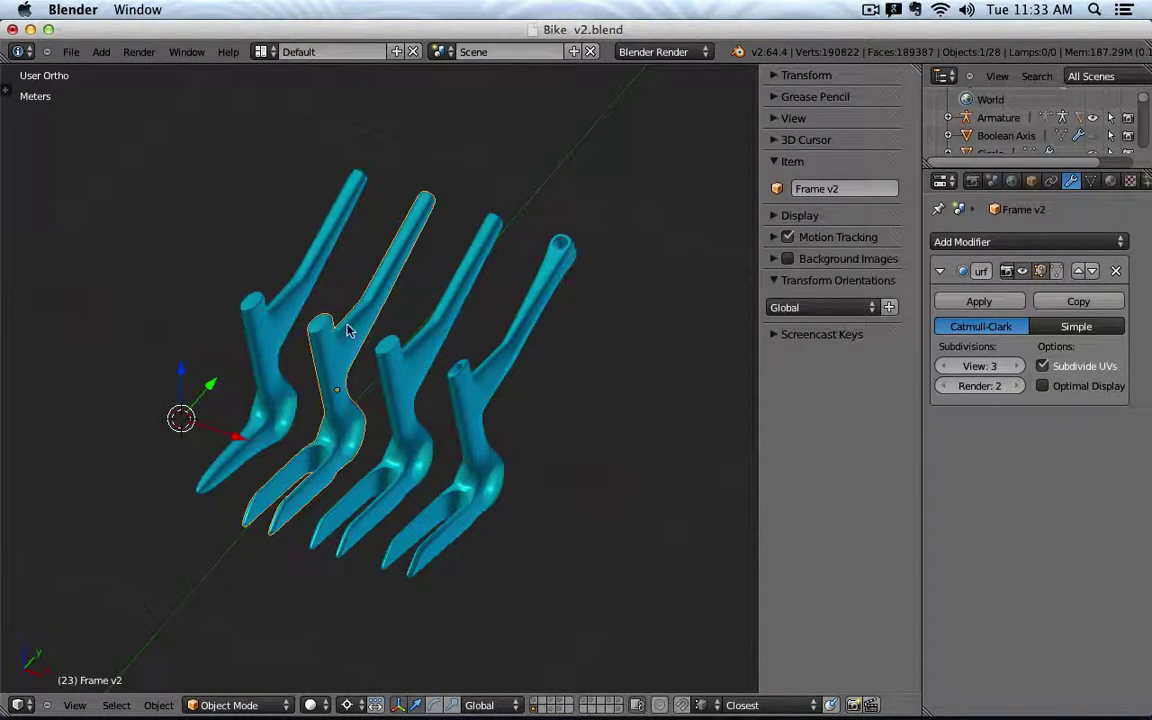
{"action": "right_click", "coordinate": [470, 373]}
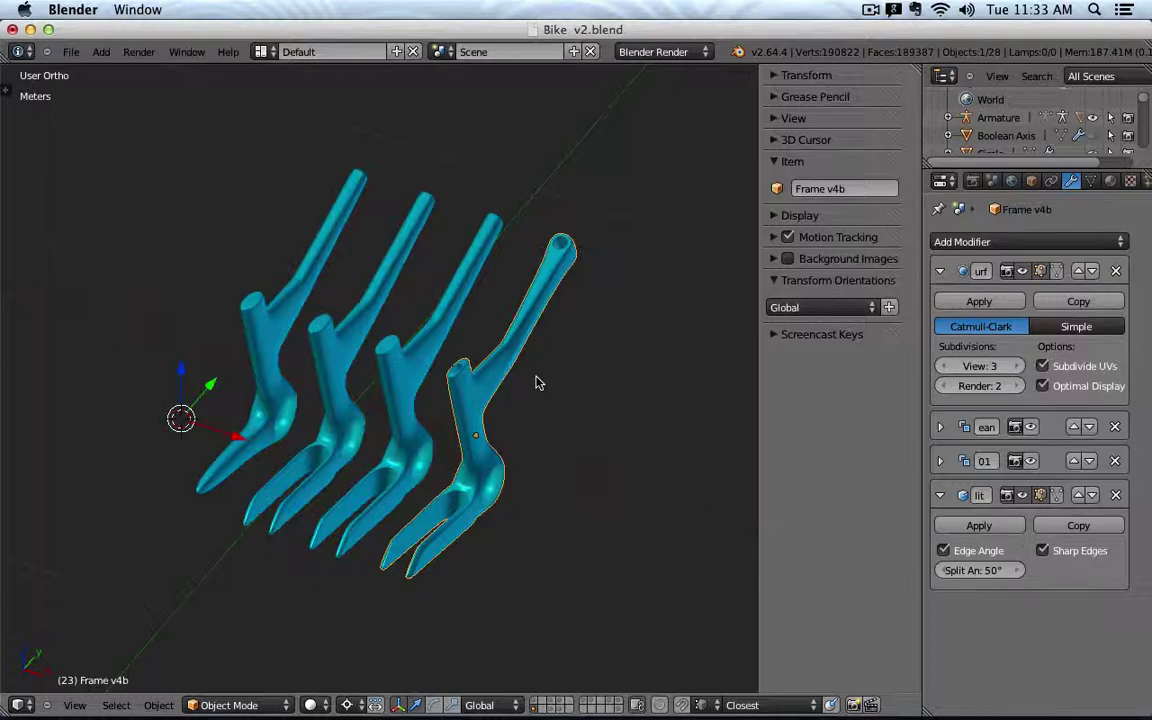
{"action": "key", "text": "n"}
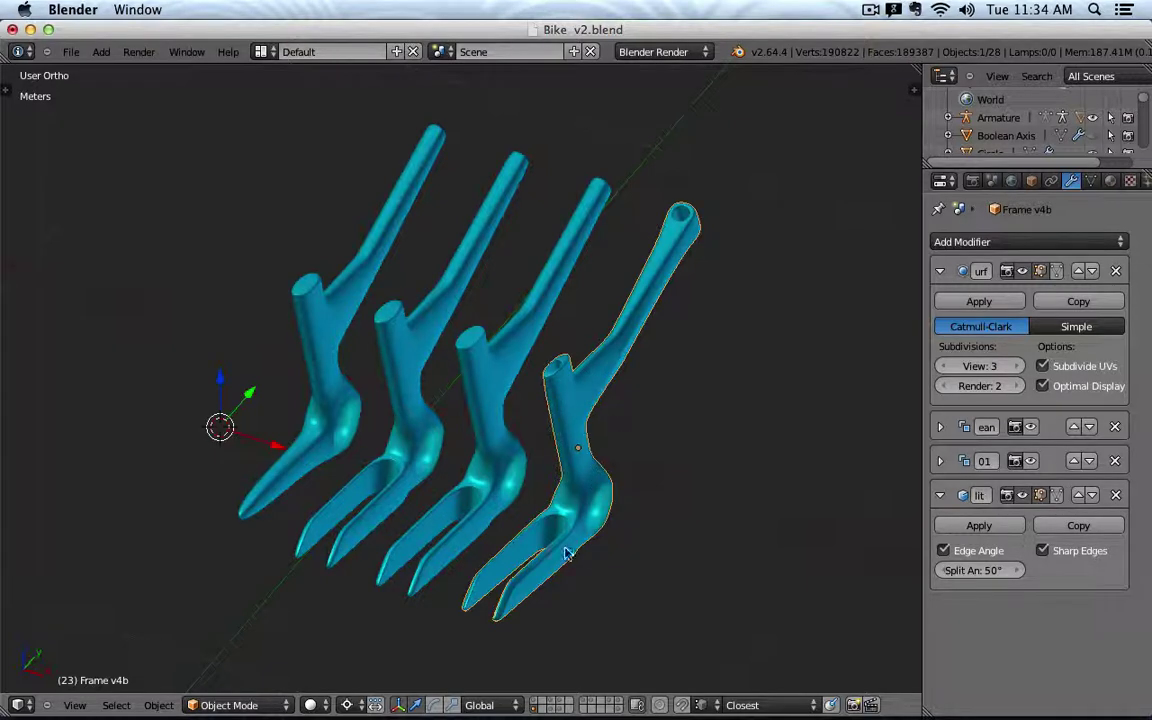
Show the layer with the assembled bike and rename its frame object as Frame v4a.
{"action": "left_click", "coordinate": [536, 706]}
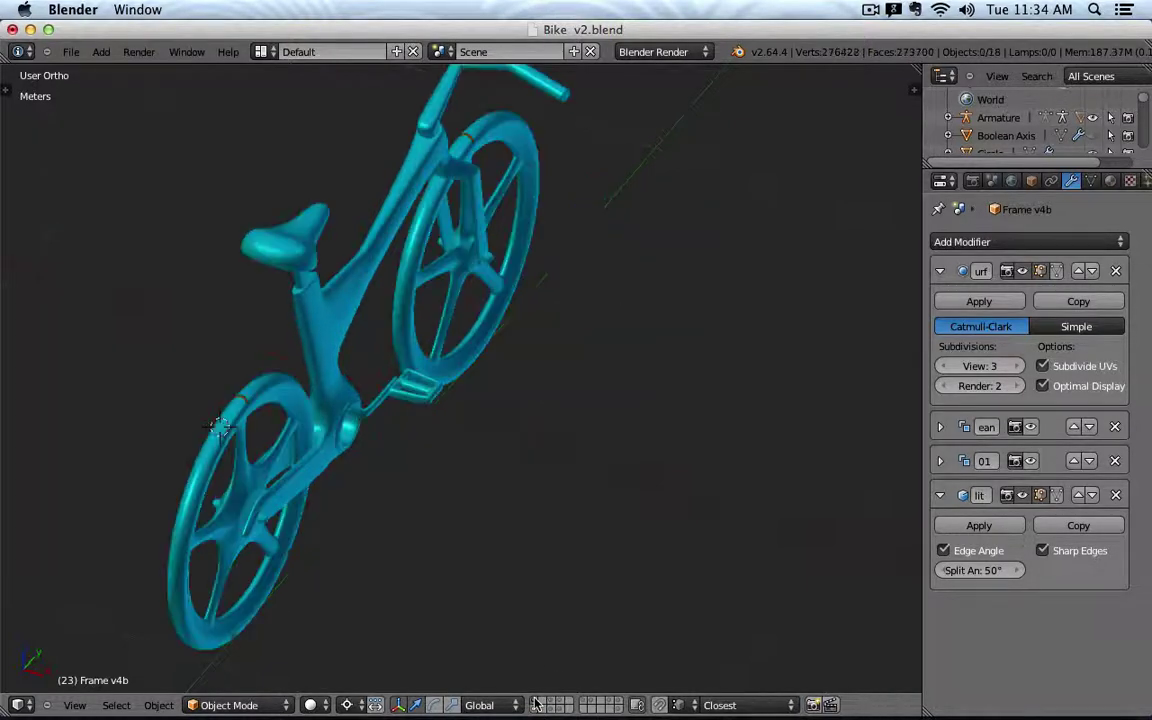
{"action": "right_click", "coordinate": [300, 322]}
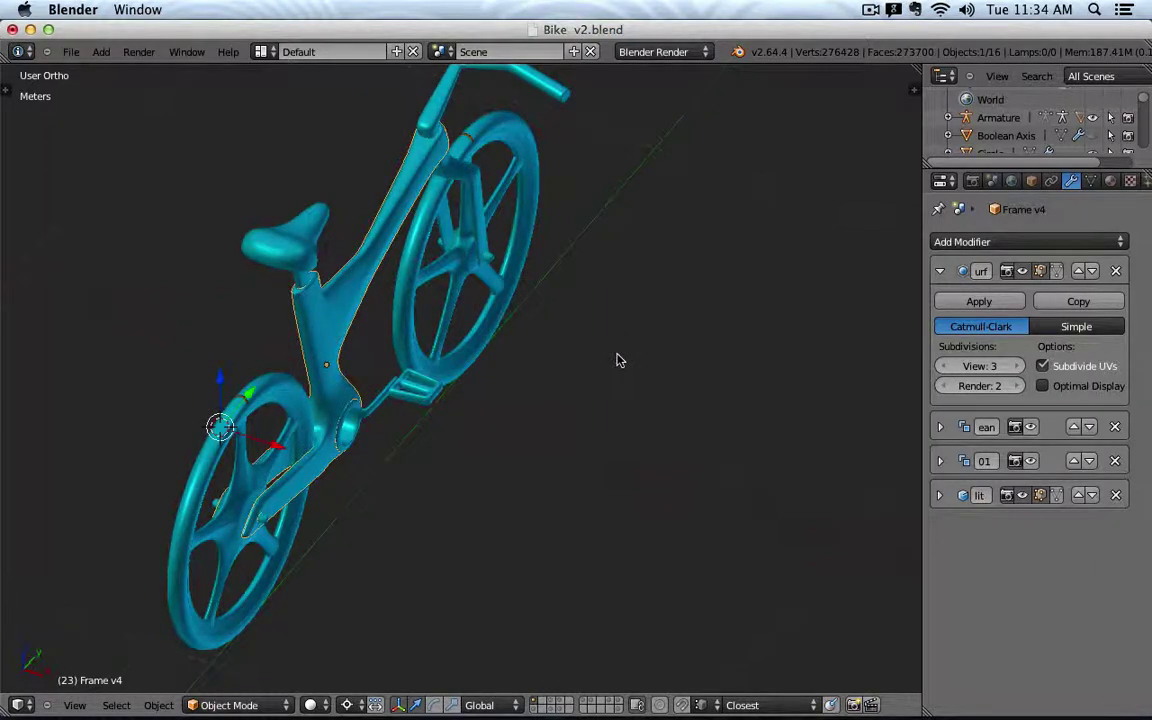
{"action": "key", "text": "n"}
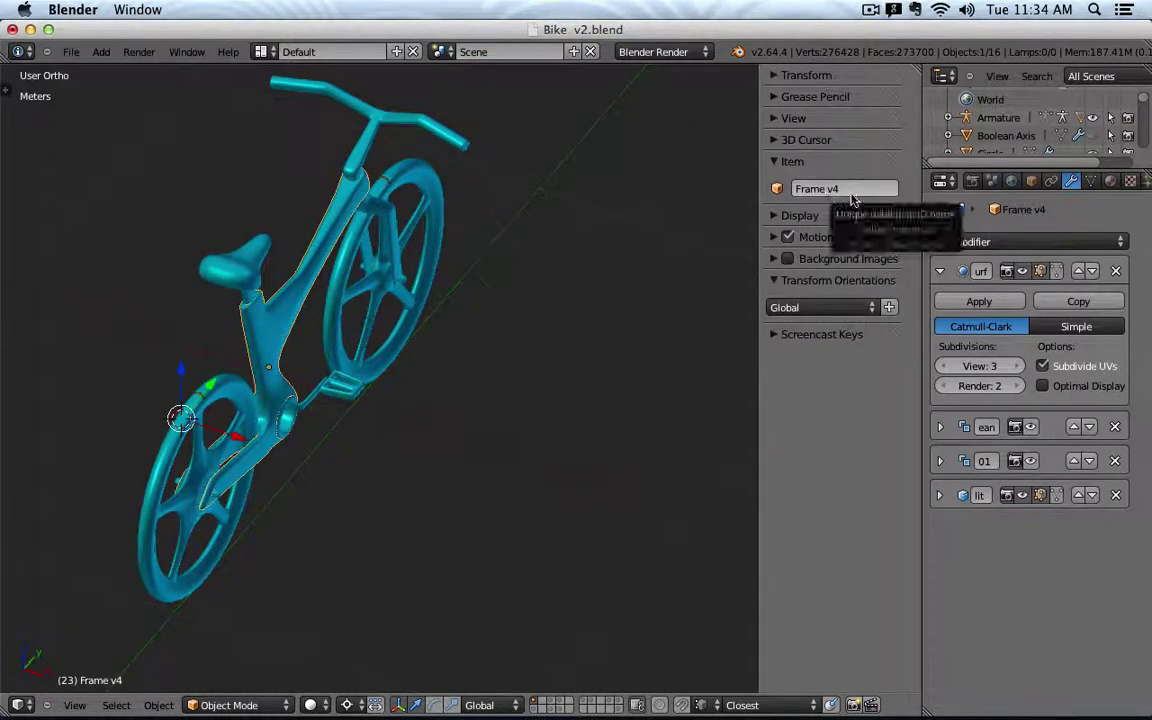
{"action": "middle_click_drag", "start_coordinate": [586, 401], "coordinate": [772, 284]}
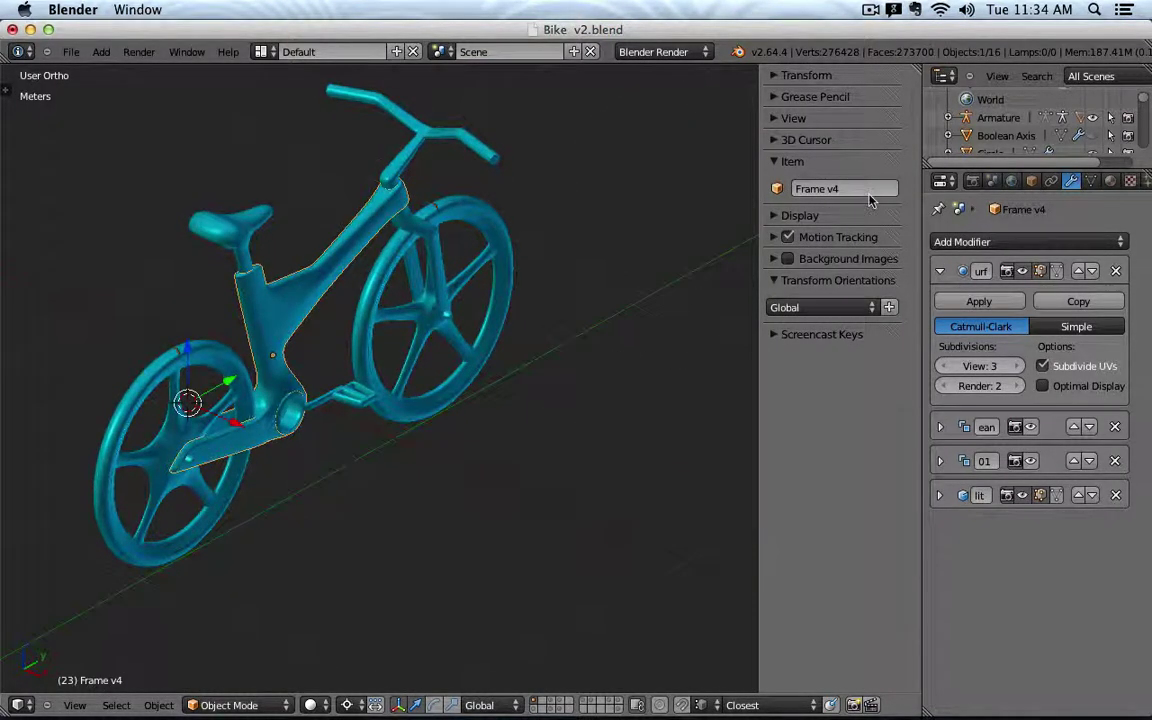
{"action": "left_click", "coordinate": [800, 189]}
{"action": "type", "text": "a"}
{"action": "key", "text": "Return"}
{"action": "middle_click_drag", "start_coordinate": [501, 373], "coordinate": [447, 324]}
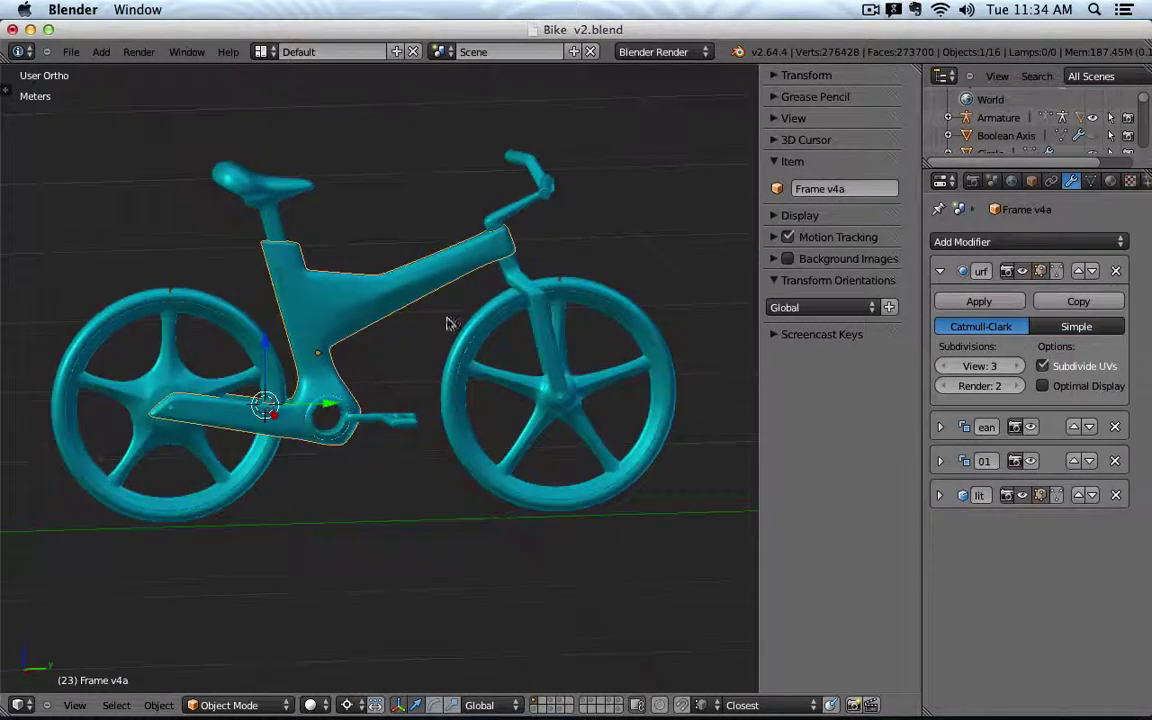
Switch back to the layer with the frame versions and hide the third and fourth frames, Frame v3 and Frame v4b.
{"action": "left_click", "coordinate": [535, 708]}
{"action": "right_click", "coordinate": [406, 350]}
{"action": "middle_click_drag", "start_coordinate": [406, 350], "coordinate": [382, 383]}
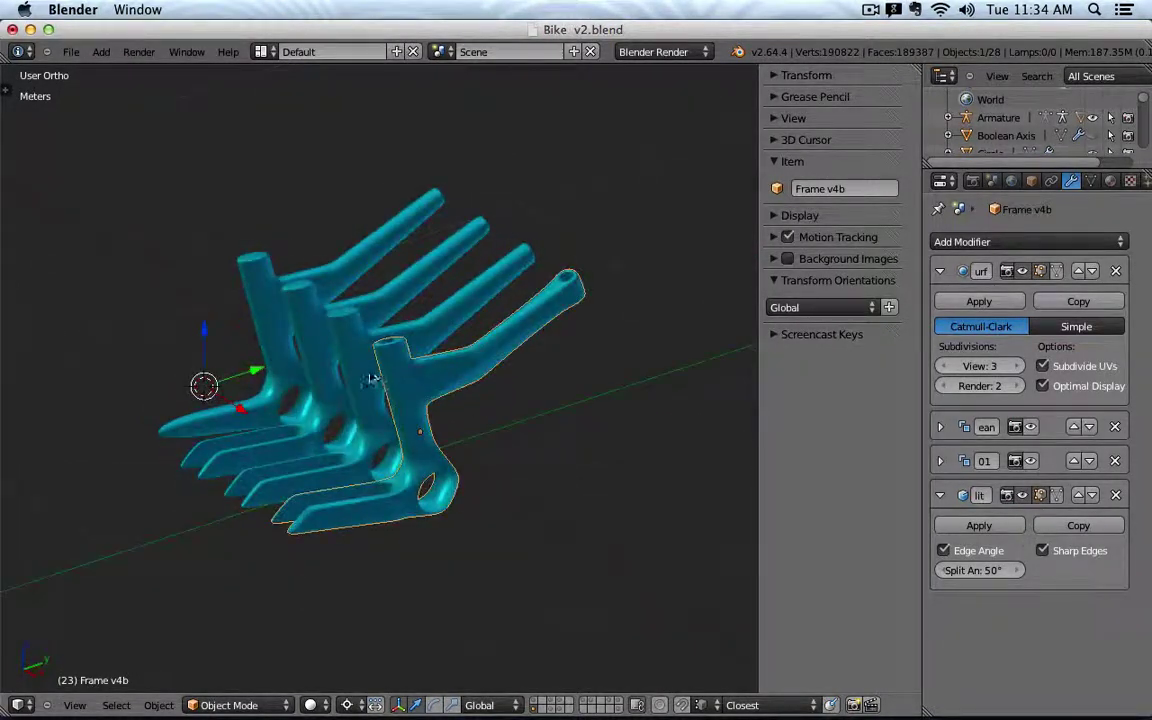
{"action": "middle_click_drag", "start_coordinate": [232, 318], "coordinate": [270, 399]}
{"action": "right_click", "coordinate": [270, 399]}
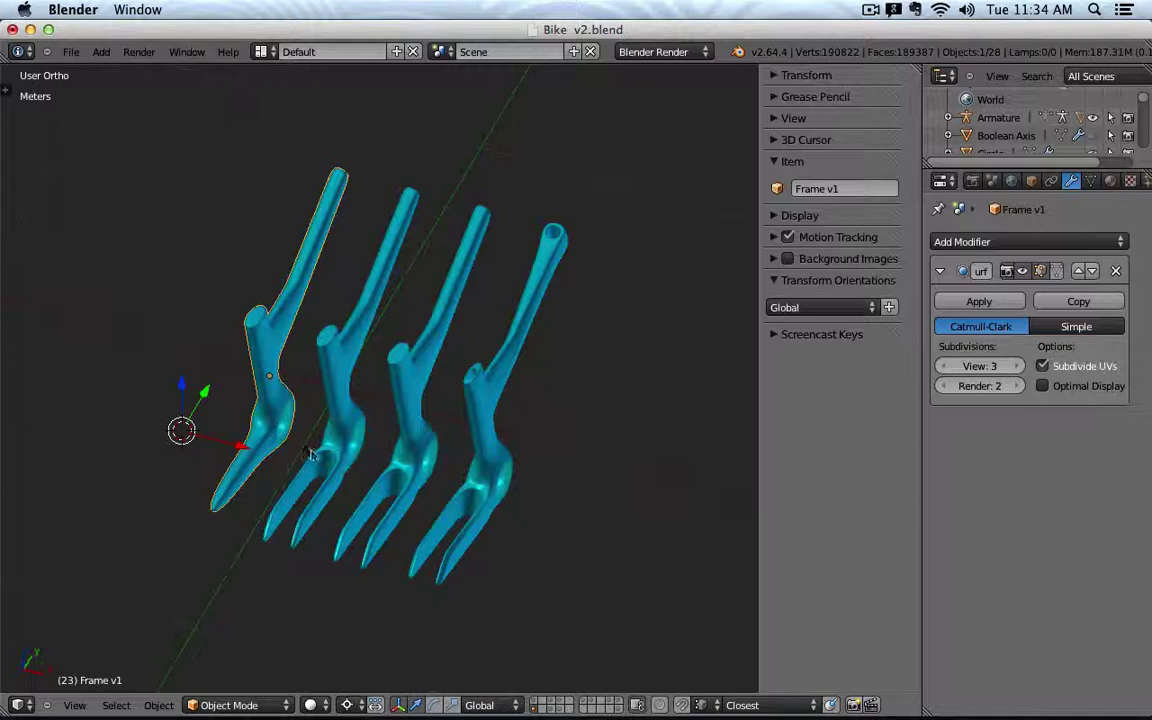
{"action": "right_click", "coordinate": [409, 450]}
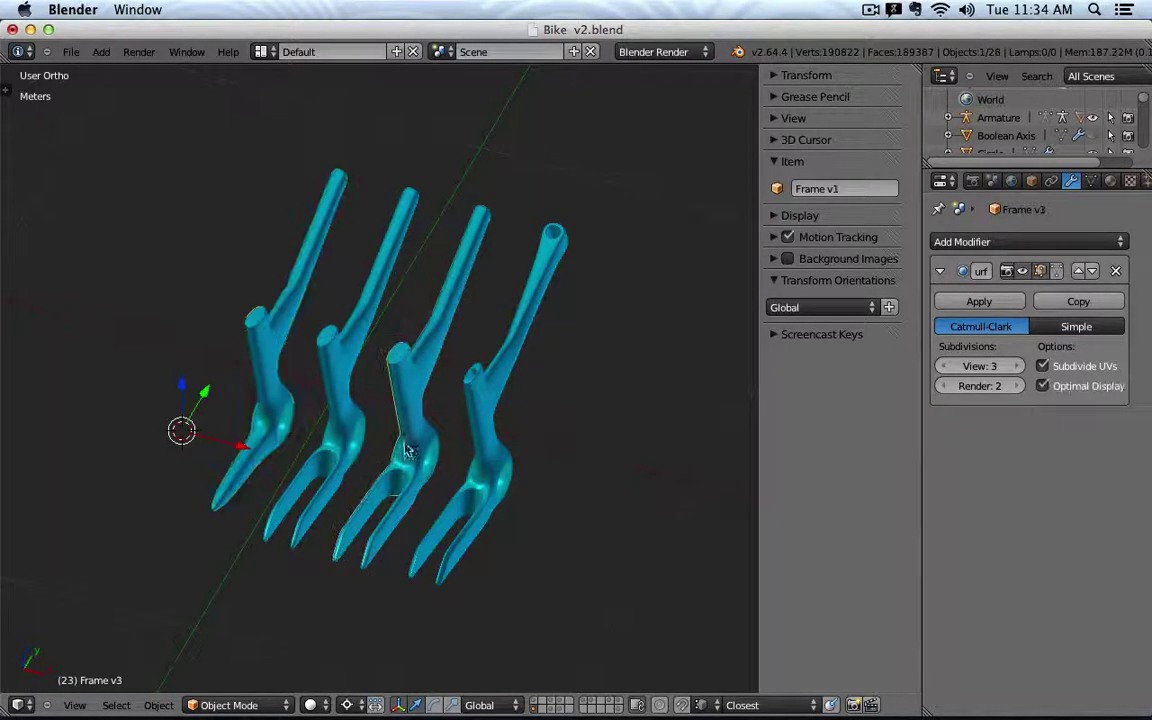
{"action": "right_click", "coordinate": [476, 448], "text": "shift"}
{"action": "key", "text": "h"}
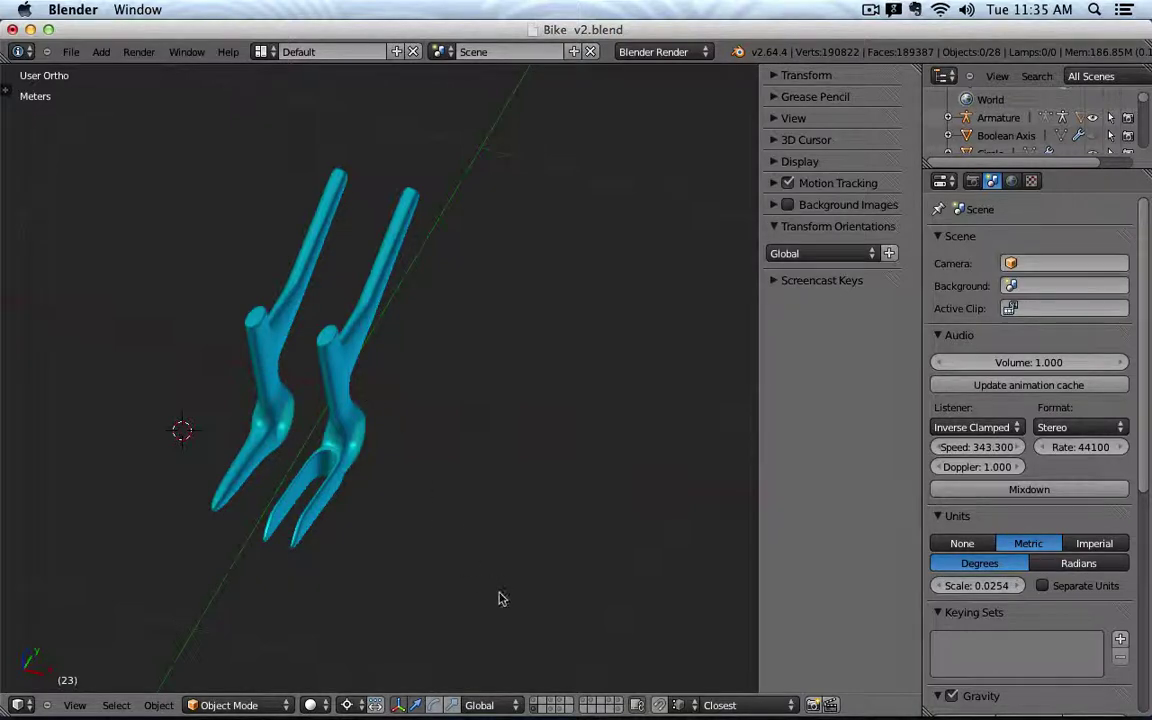
Select three lengthwise edges of the single rear stay in Frame v1's mesh and return to Object Mode.
{"action": "key", "text": "shift+1"}
{"action": "middle_click_drag", "start_coordinate": [428, 237], "coordinate": [489, 314]}
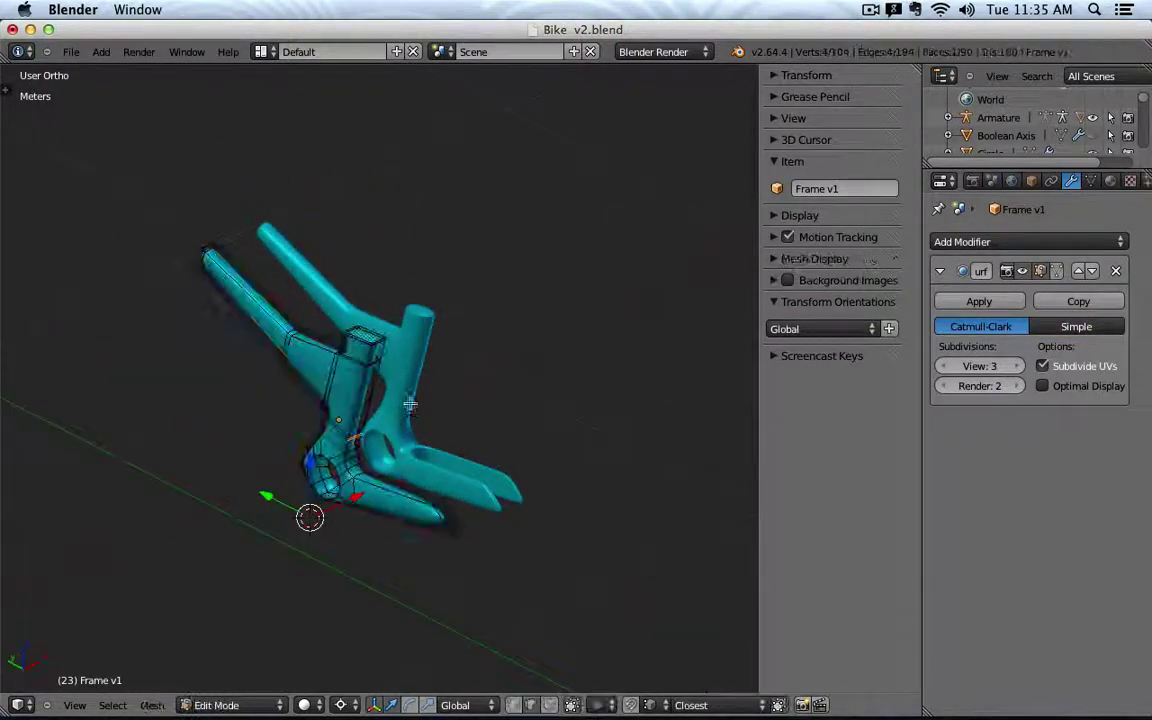
{"action": "scroll", "coordinate": [410, 404], "scroll_direction": "up", "scroll_amount": 6}
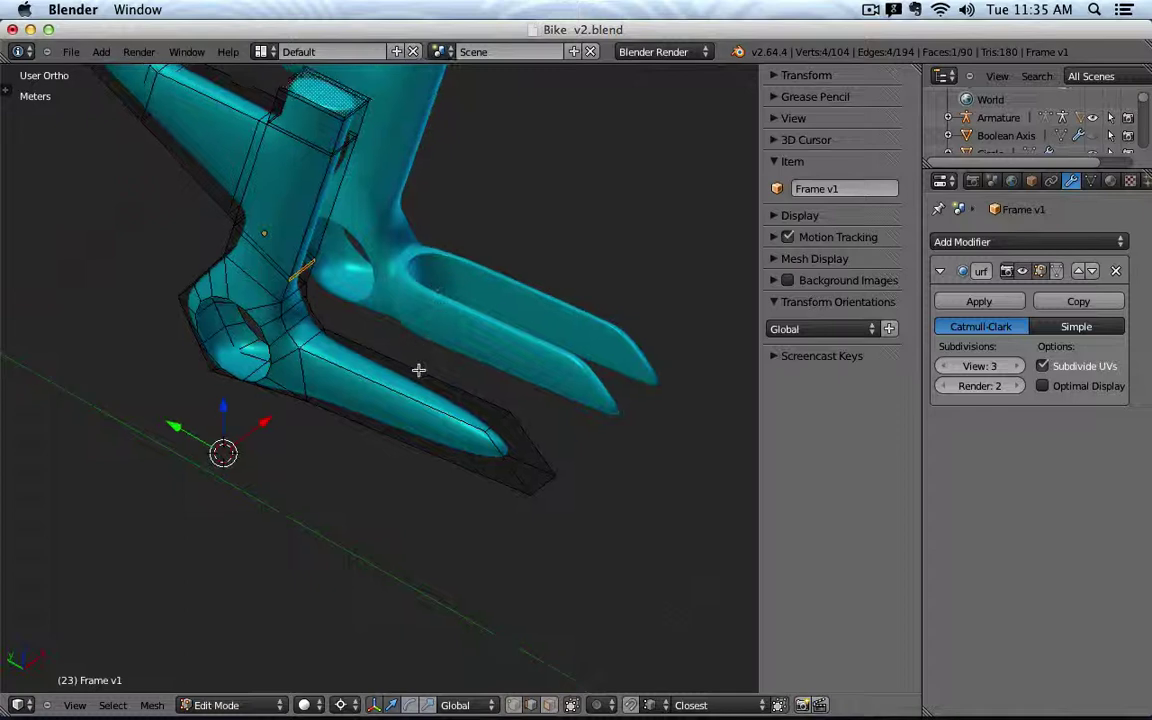
{"action": "right_click", "coordinate": [419, 372]}
{"action": "right_click", "coordinate": [414, 422], "text": "shift"}
{"action": "right_click", "coordinate": [420, 452], "text": "shift"}
{"action": "middle_click_drag", "start_coordinate": [548, 463], "coordinate": [416, 436]}
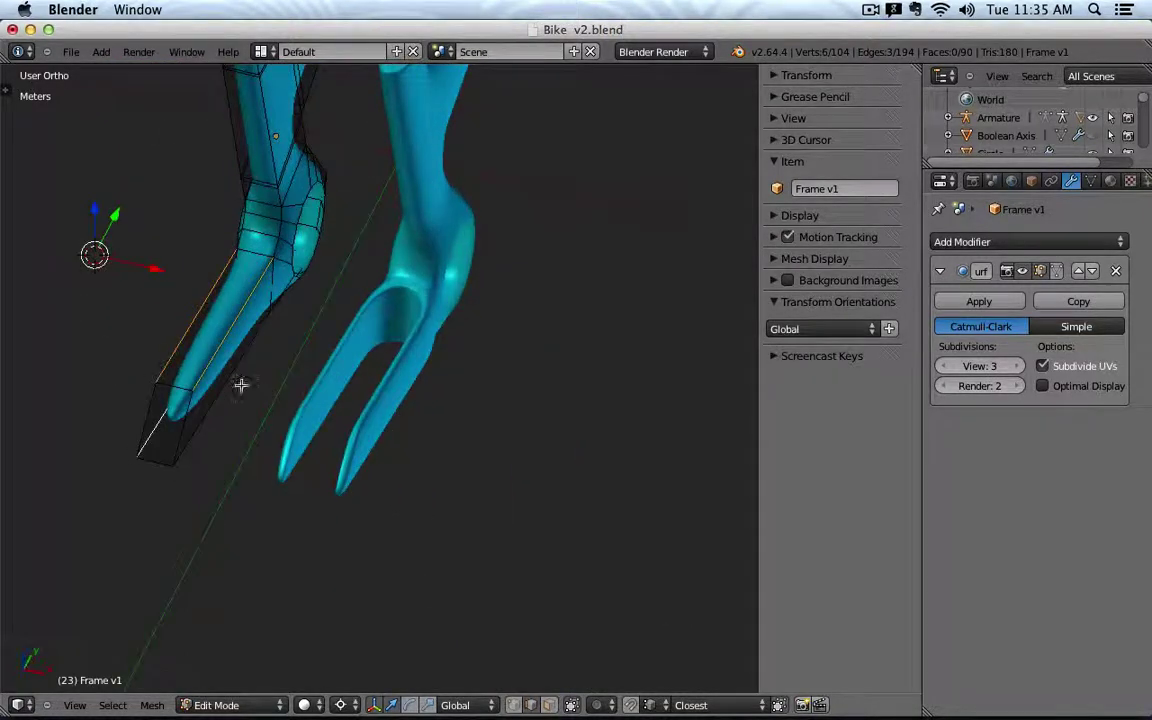
{"action": "key", "text": "Tab"}
Duplicate Frame v1 and place the copy beside it, on the side away from Frame v2.
{"action": "scroll", "coordinate": [261, 321], "scroll_direction": "down", "scroll_amount": 2}
{"action": "middle_click_drag", "start_coordinate": [262, 321], "coordinate": [453, 423], "text": "shift"}
{"action": "key", "text": "shift+d"}
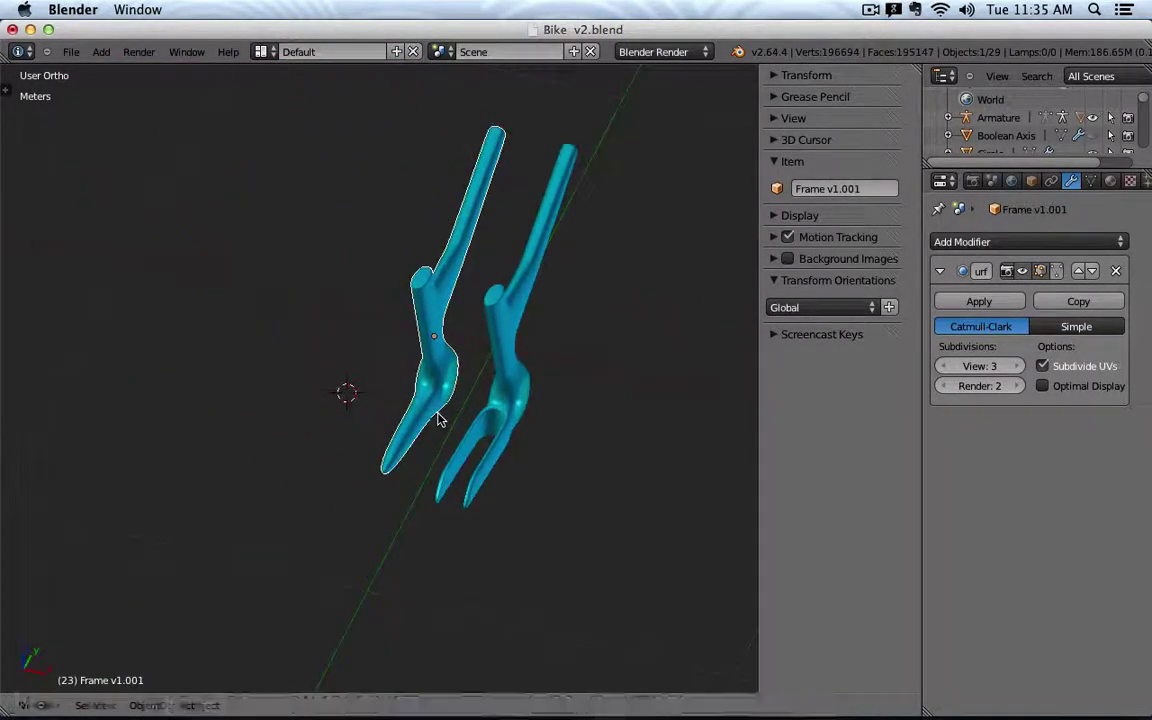
{"action": "right_click", "coordinate": [440, 419]}
{"action": "left_click_drag", "start_coordinate": [406, 409], "coordinate": [326, 389]}
Delete the four lengthwise edges of the duplicated frame's rear stay, adding the fourth edge to the selection.
{"action": "scroll", "coordinate": [331, 394], "scroll_direction": "up", "scroll_amount": 3}
{"action": "key", "text": "Tab"}
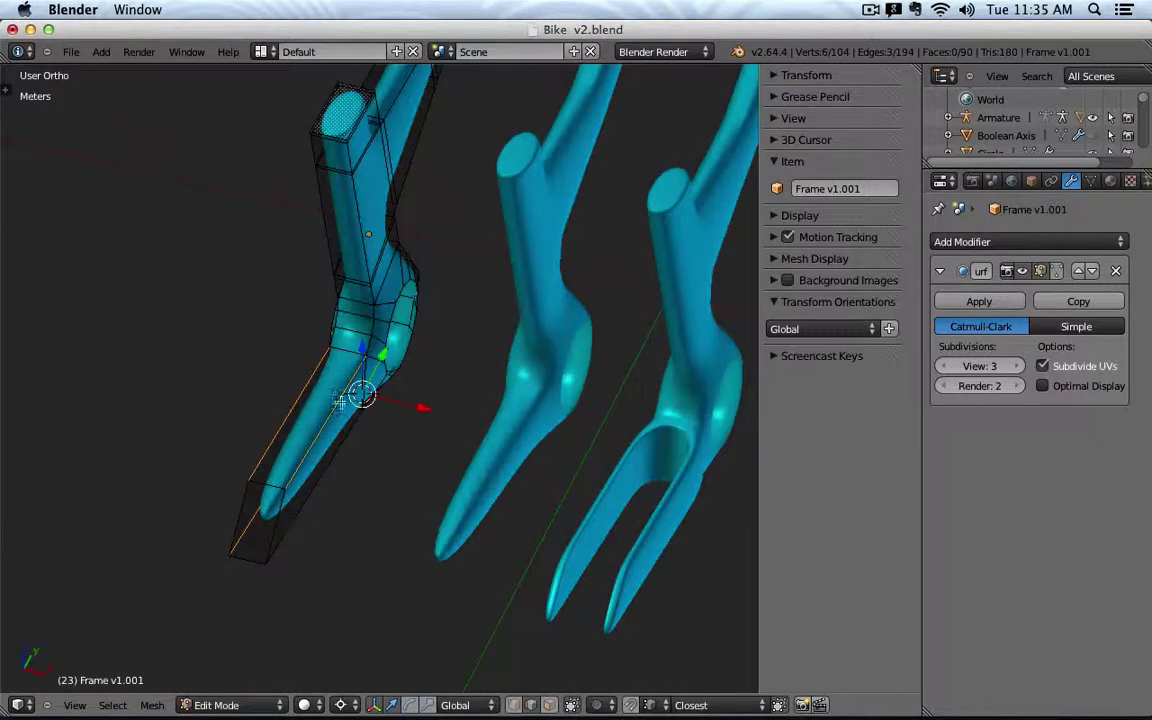
{"action": "key", "text": "x"}
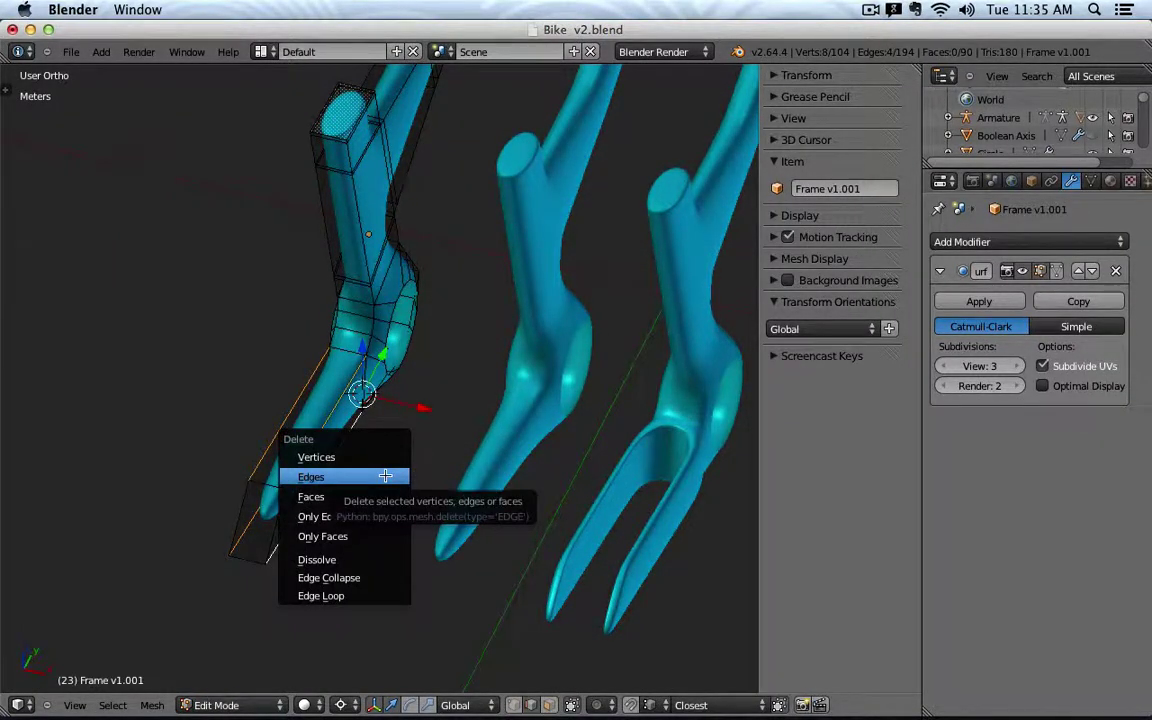
{"action": "left_click", "coordinate": [385, 476]}
Close the opening behind the bottom bracket of the duplicated frame with a face spanning its four edges.
{"action": "middle_click_drag", "start_coordinate": [419, 411], "coordinate": [370, 401]}
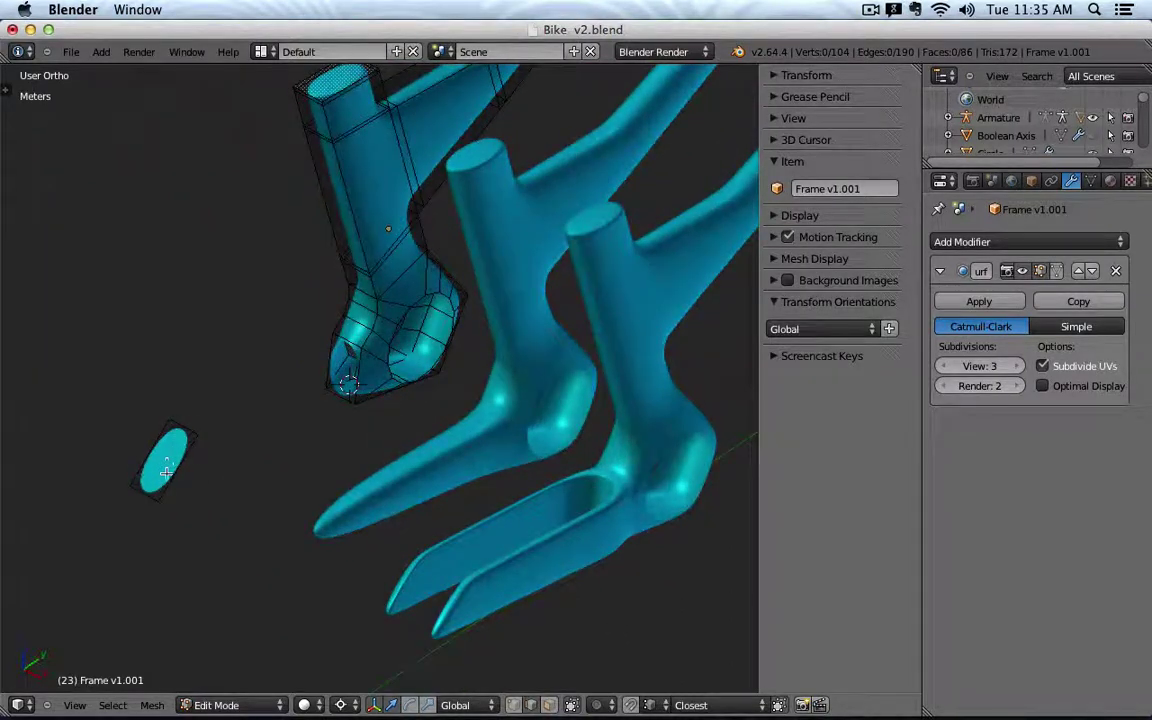
{"action": "scroll", "coordinate": [329, 386], "scroll_direction": "up", "scroll_amount": 3}
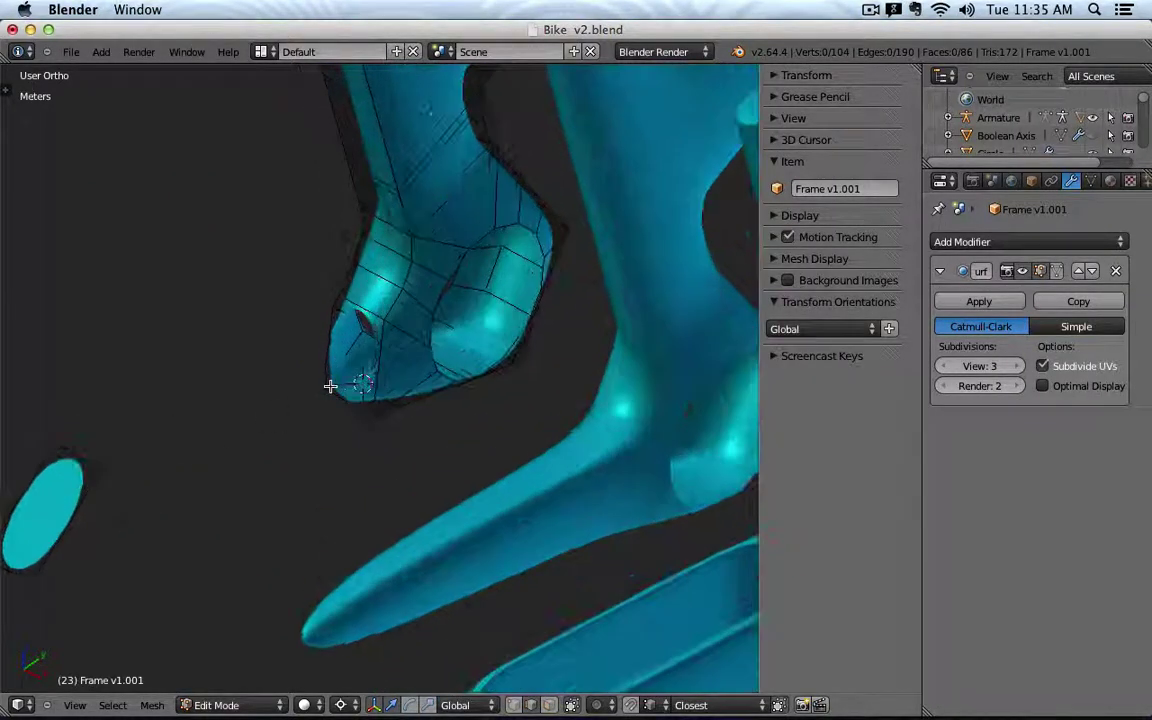
{"action": "right_click", "coordinate": [332, 330]}
{"action": "right_click", "coordinate": [358, 305], "text": "shift"}
{"action": "right_click", "coordinate": [341, 404], "text": "shift"}
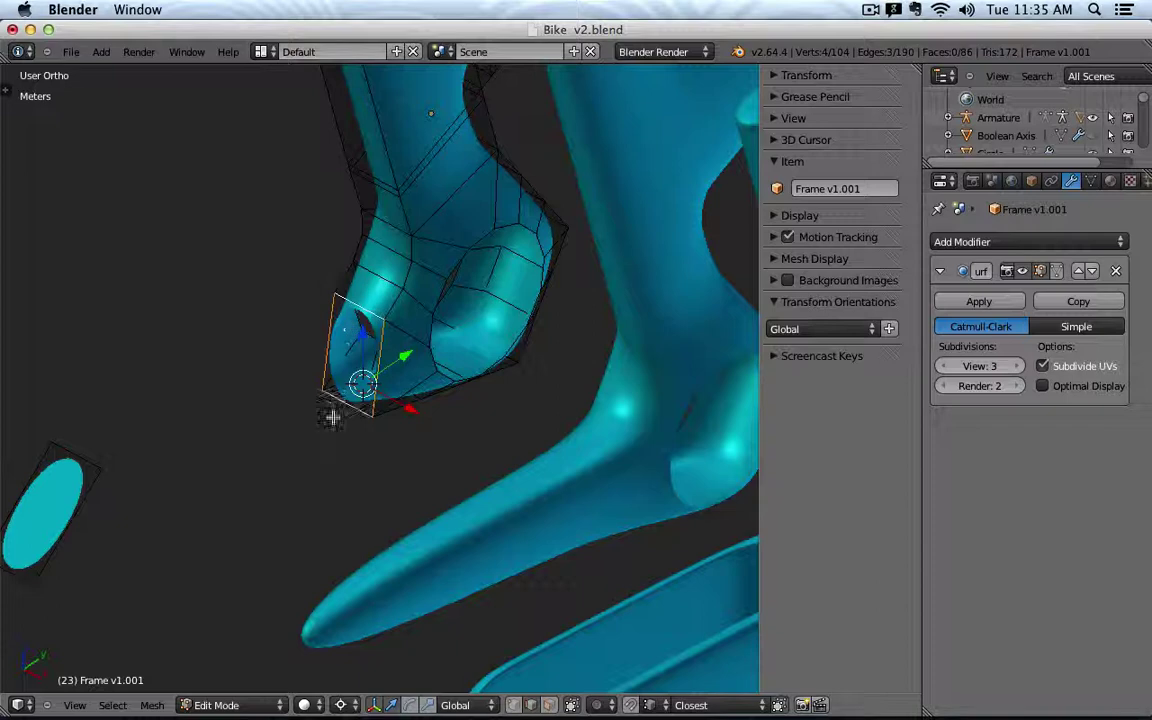
{"action": "key", "text": "f"}
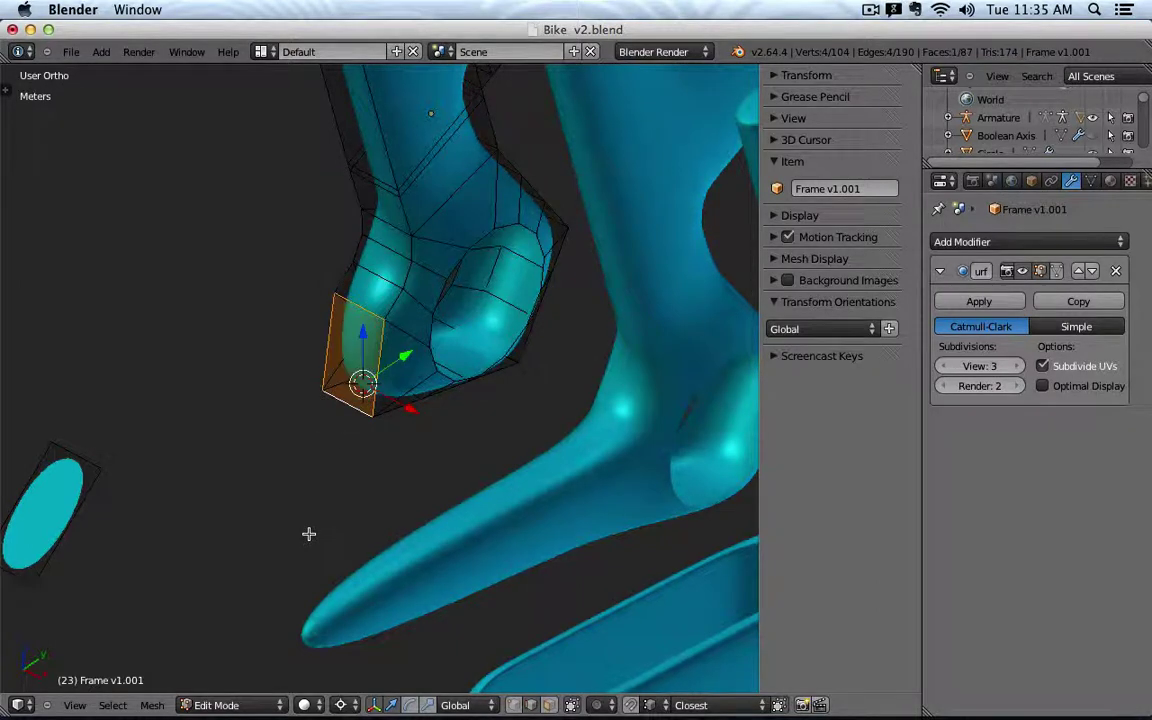
Extrude the new end face rearward about 2.1 cm along its normal in the left view.
{"action": "key", "text": "KP_3"}
{"action": "key", "text": "ctrl+KP_3"}
{"action": "key", "text": "KP_3"}
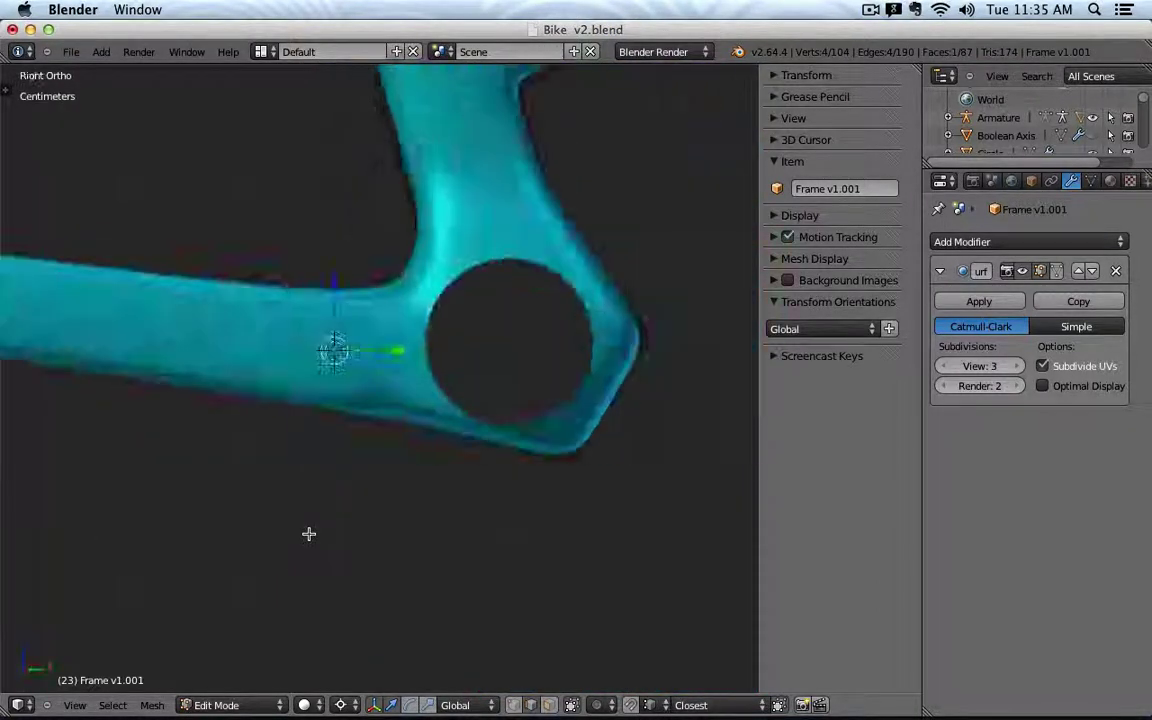
{"action": "key", "text": "ctrl+KP_3"}
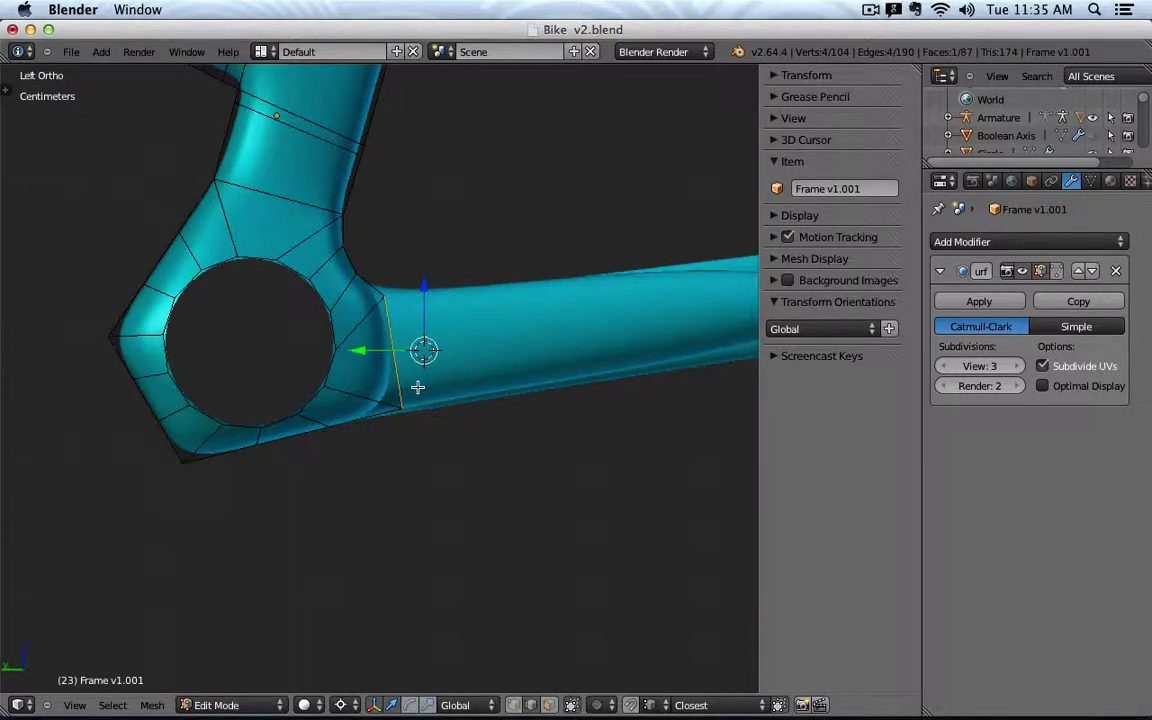
{"action": "key", "text": "e"}
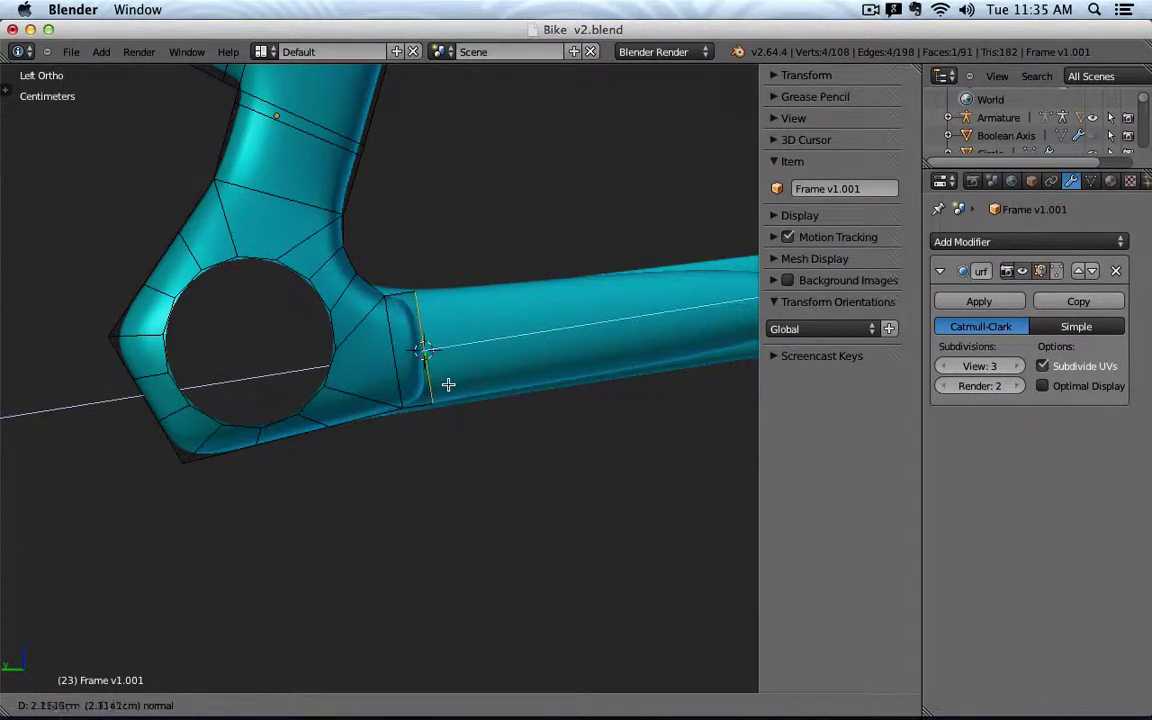
{"action": "left_click", "coordinate": [448, 384]}
Set the pivot to the selection instead of the 3D cursor and narrow the extruded end face along the global X axis.
{"action": "middle_click_drag", "start_coordinate": [480, 390], "coordinate": [325, 474]}
{"action": "left_click", "coordinate": [340, 705]}
{"action": "left_click", "coordinate": [335, 686]}
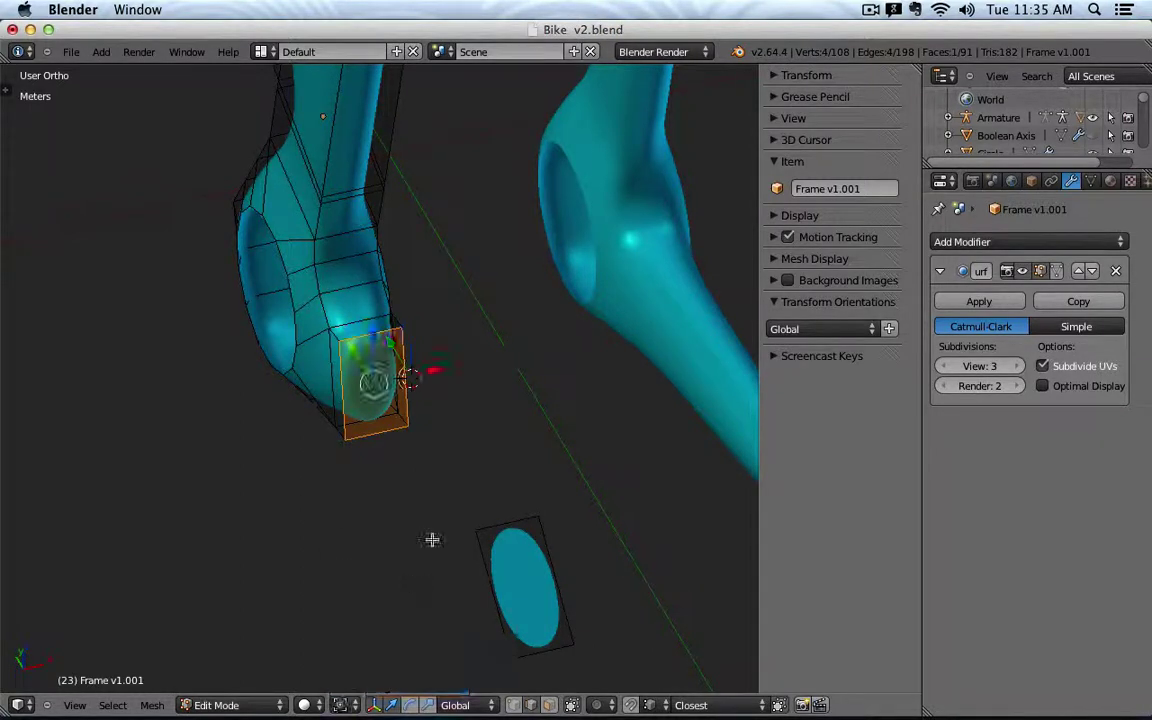
{"action": "key", "text": "s"}
{"action": "key", "text": "x"}
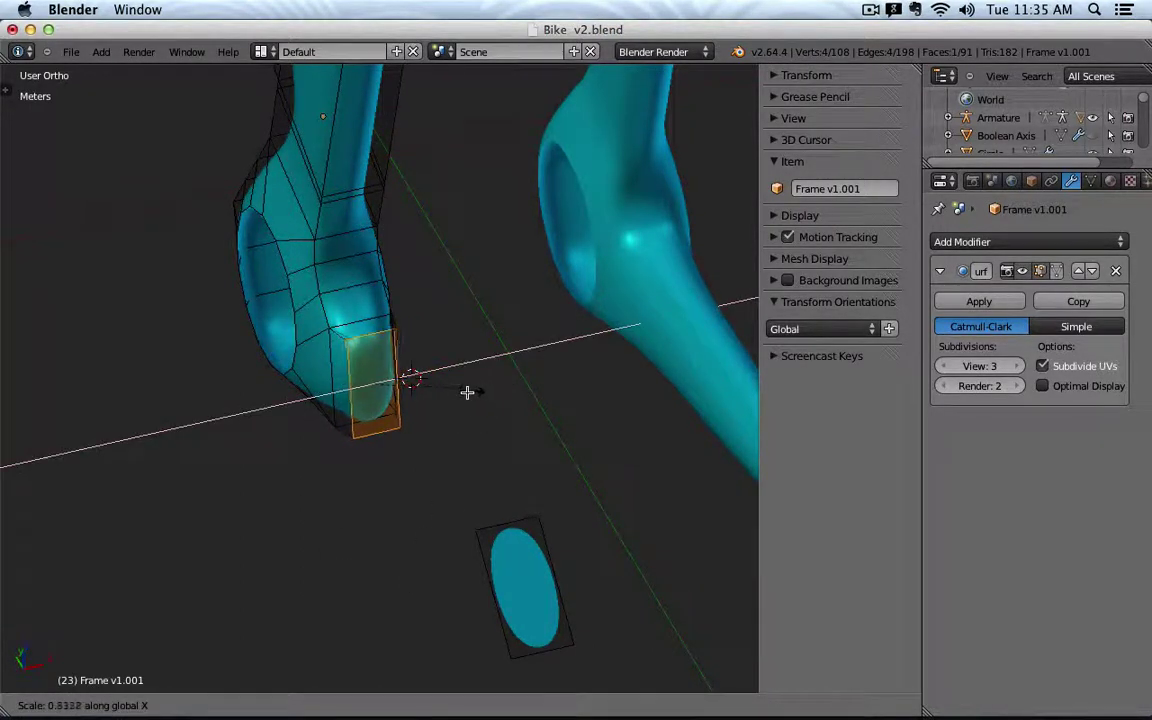
{"action": "left_click", "coordinate": [426, 404]}
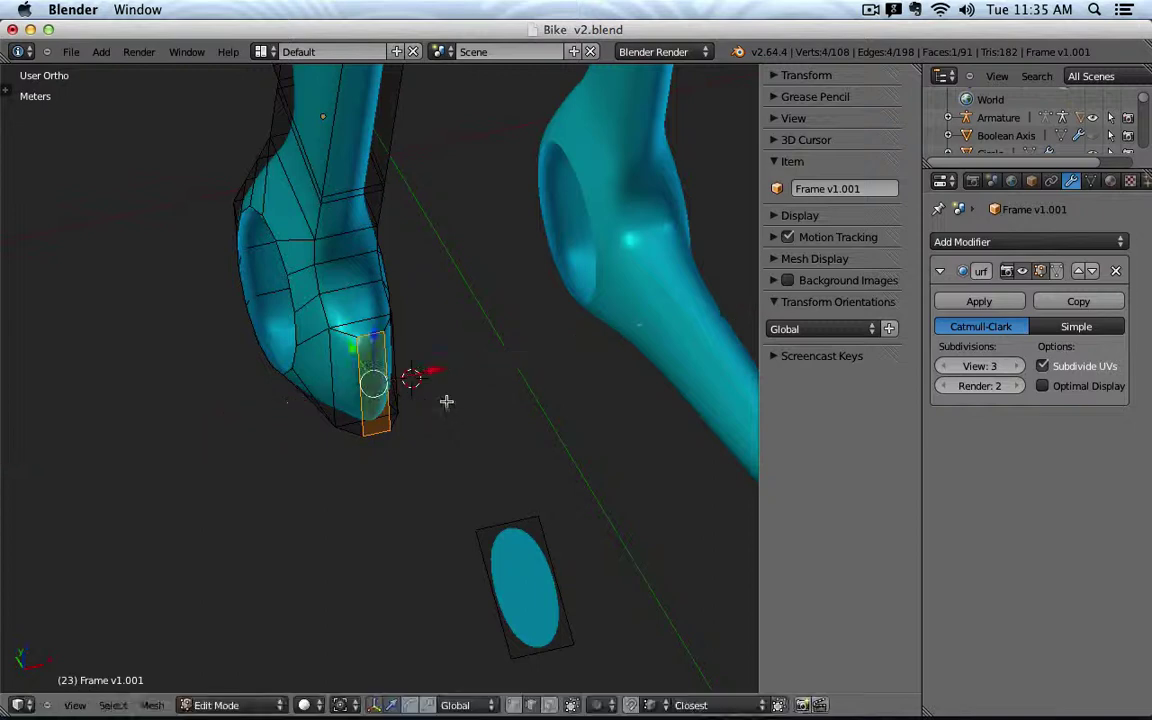
Switch to face selection and select only the angled side face next to the narrowed end face, on the +X side.
{"action": "middle_click_drag", "start_coordinate": [447, 401], "coordinate": [318, 427]}
{"action": "left_click", "coordinate": [549, 705]}
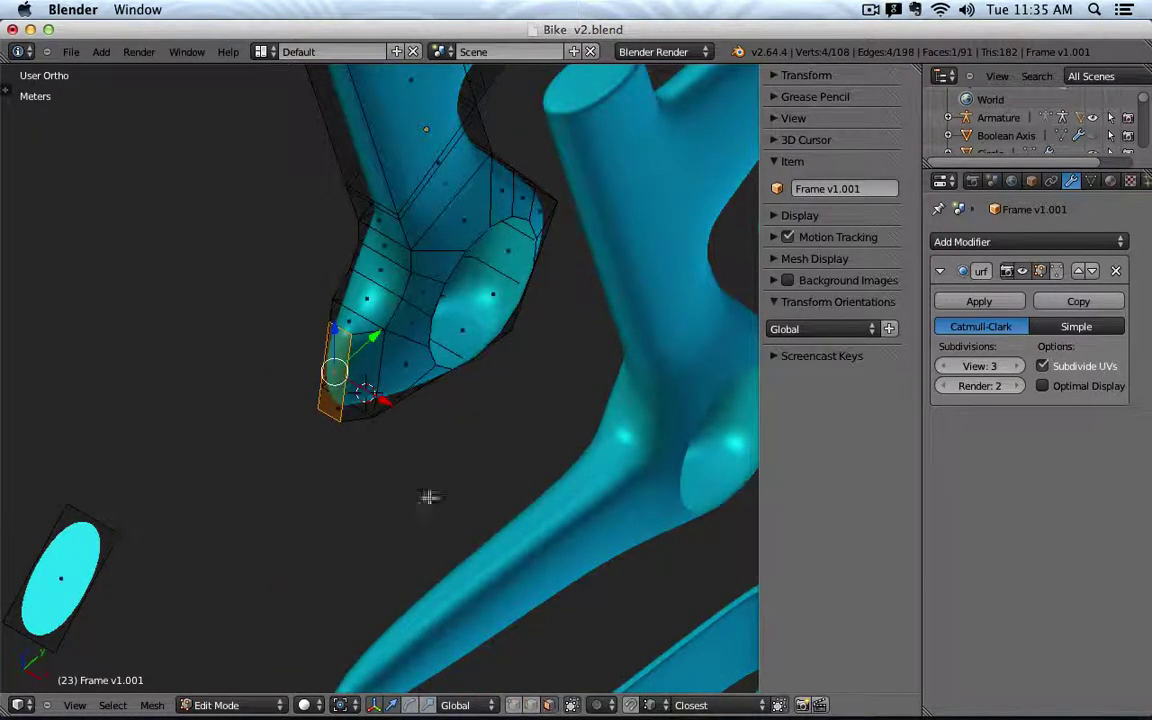
{"action": "key", "text": "a"}
{"action": "right_click", "coordinate": [369, 398]}
{"action": "middle_click_drag", "start_coordinate": [398, 419], "coordinate": [402, 462]}
{"action": "right_click", "coordinate": [347, 393], "text": "shift"}
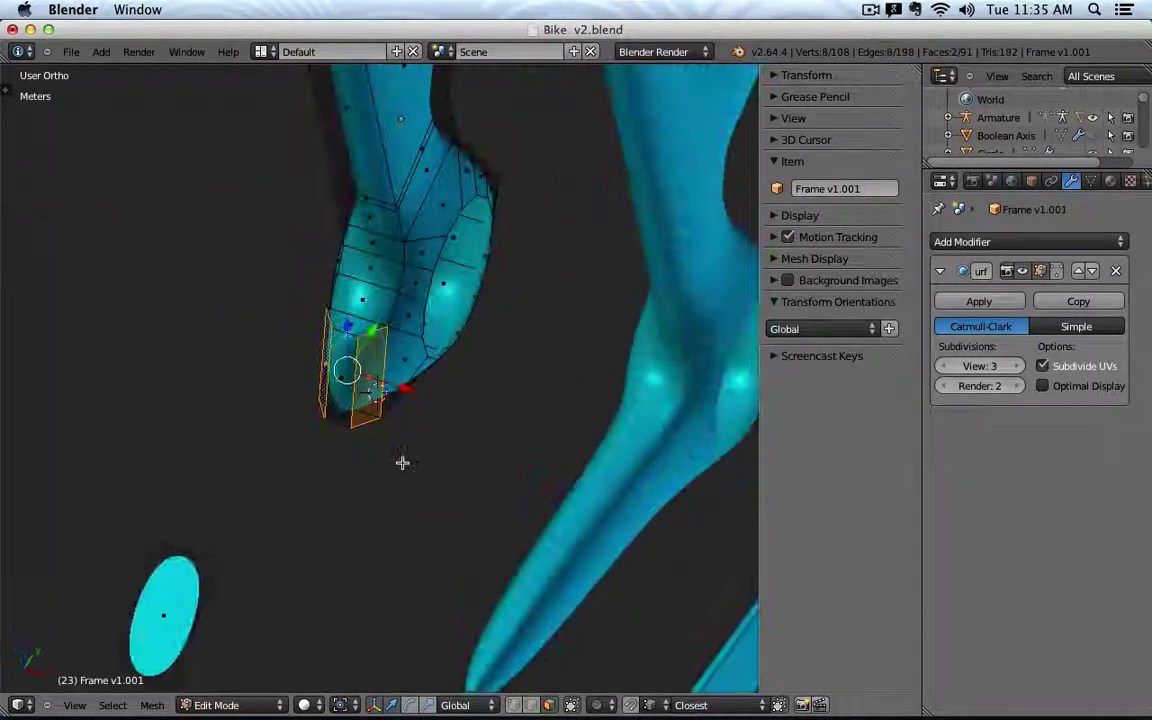
{"action": "key", "text": "a"}
{"action": "right_click", "coordinate": [369, 390]}
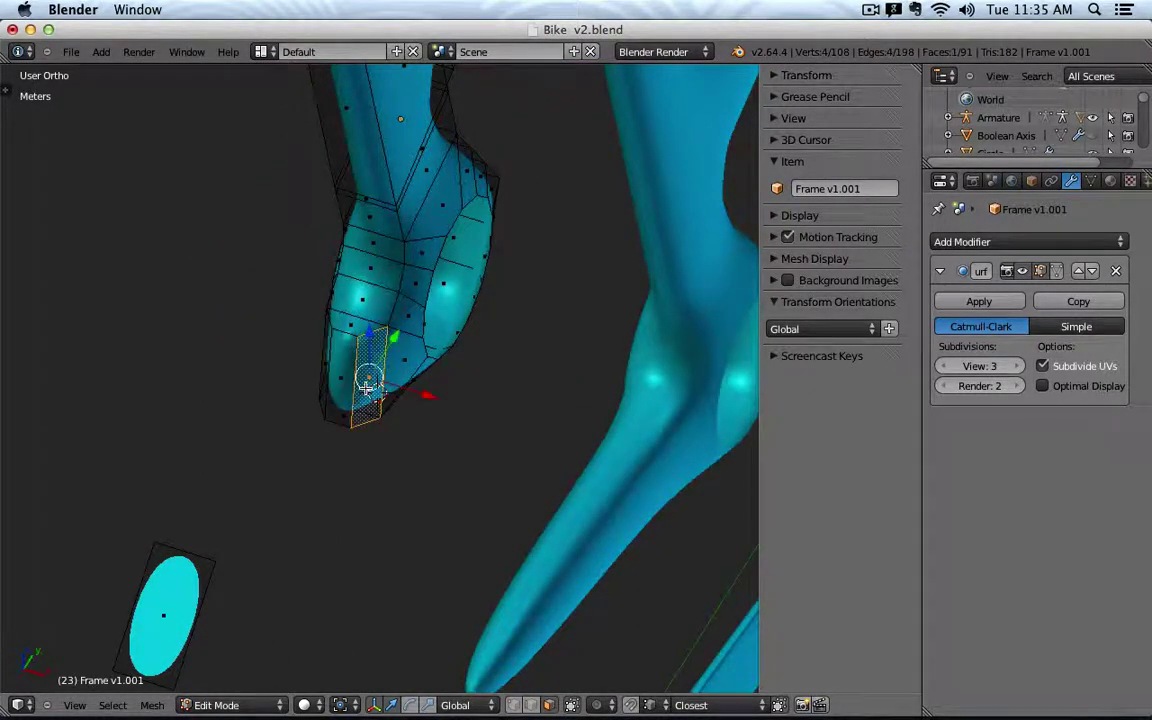
Extrude the selected side face outward in the top view to start one arm of the rear fork.
{"action": "key", "text": "KP_7"}
{"action": "scroll", "coordinate": [400, 430], "scroll_direction": "down", "scroll_amount": 4}
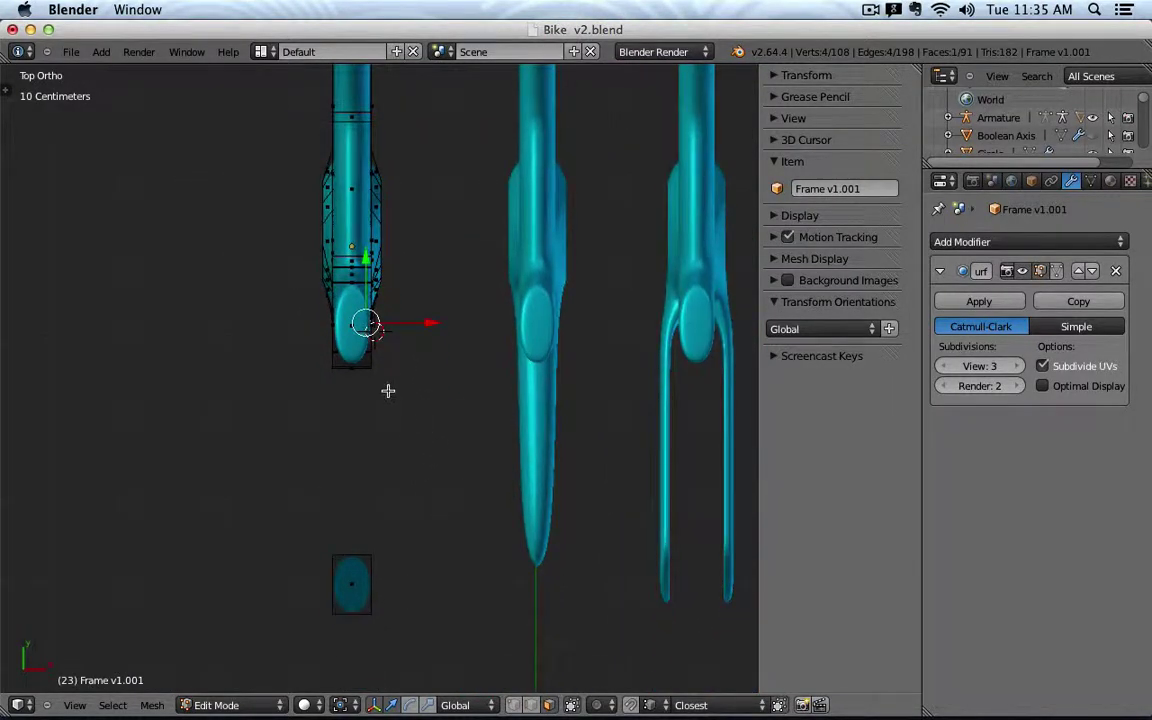
{"action": "key", "text": "e"}
{"action": "left_click", "coordinate": [405, 423]}
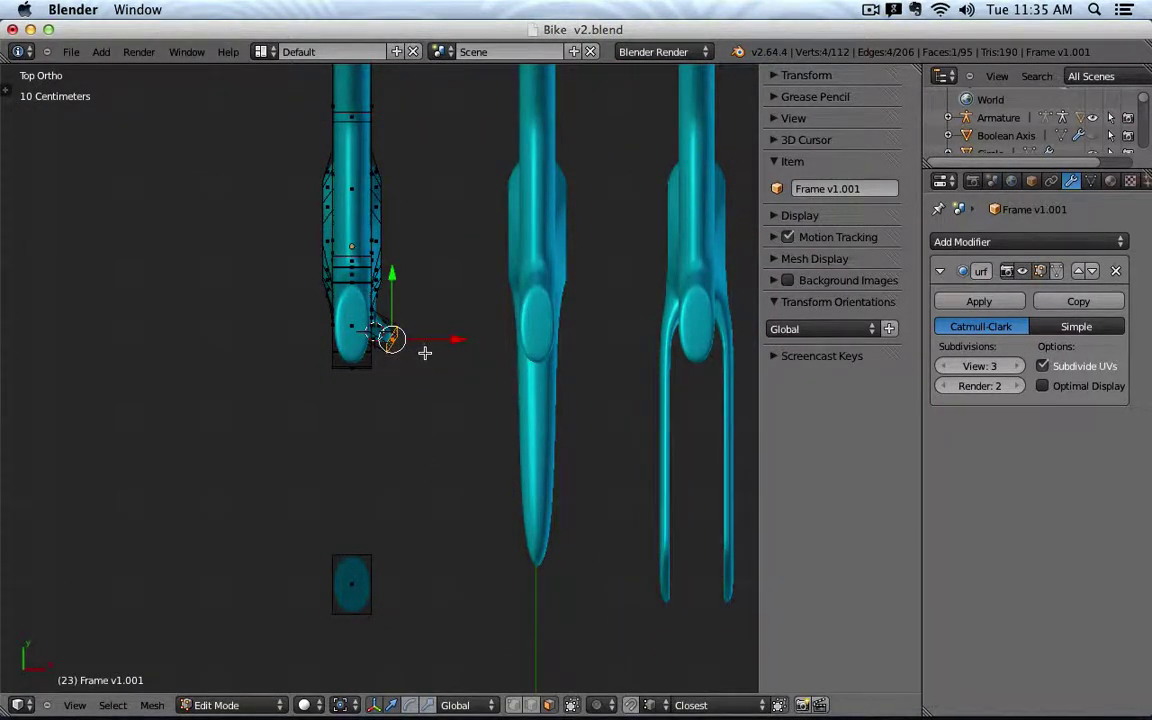
Rotate the extruded arm face toward the rear and shift it slightly rearward in the top view.
{"action": "key", "text": "r"}
{"action": "left_click", "coordinate": [419, 368]}
{"action": "key", "text": "g"}
{"action": "left_click", "coordinate": [414, 378]}
{"action": "middle_click_drag", "start_coordinate": [411, 386], "coordinate": [383, 349]}
Rotate the extruded arm face in the front view so that its long edges stand vertical.
{"action": "key", "text": "KP_1"}
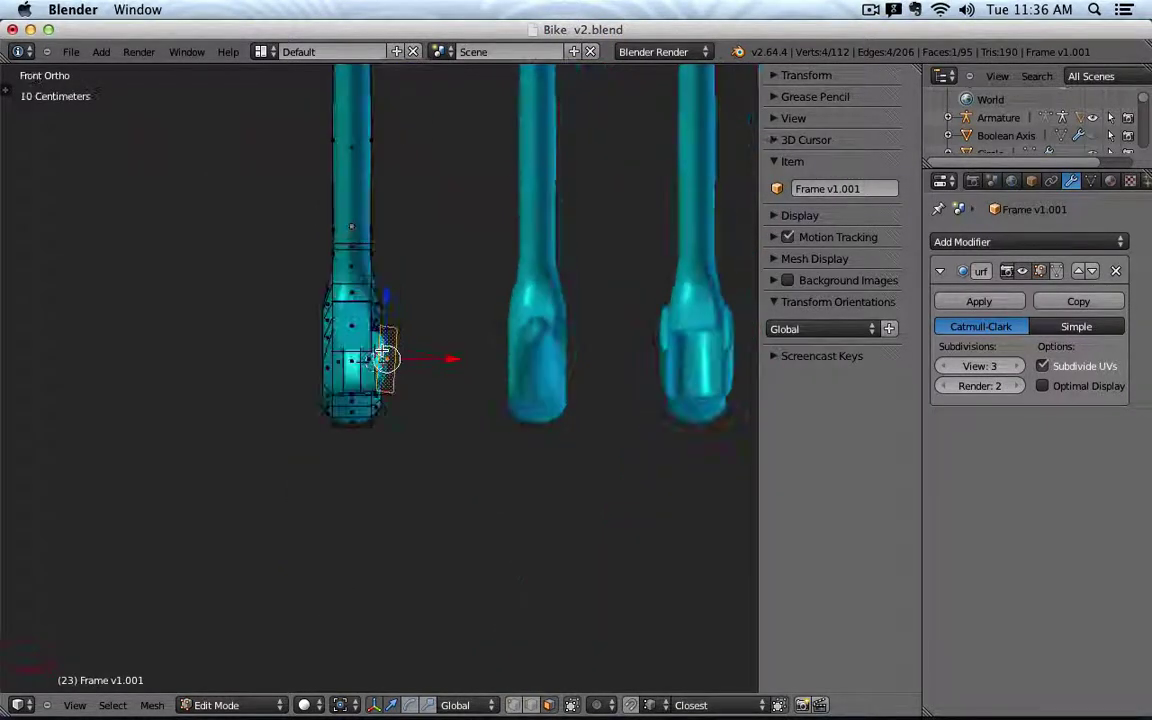
{"action": "scroll", "coordinate": [452, 298], "scroll_direction": "up", "scroll_amount": 3}
{"action": "key", "text": "r"}
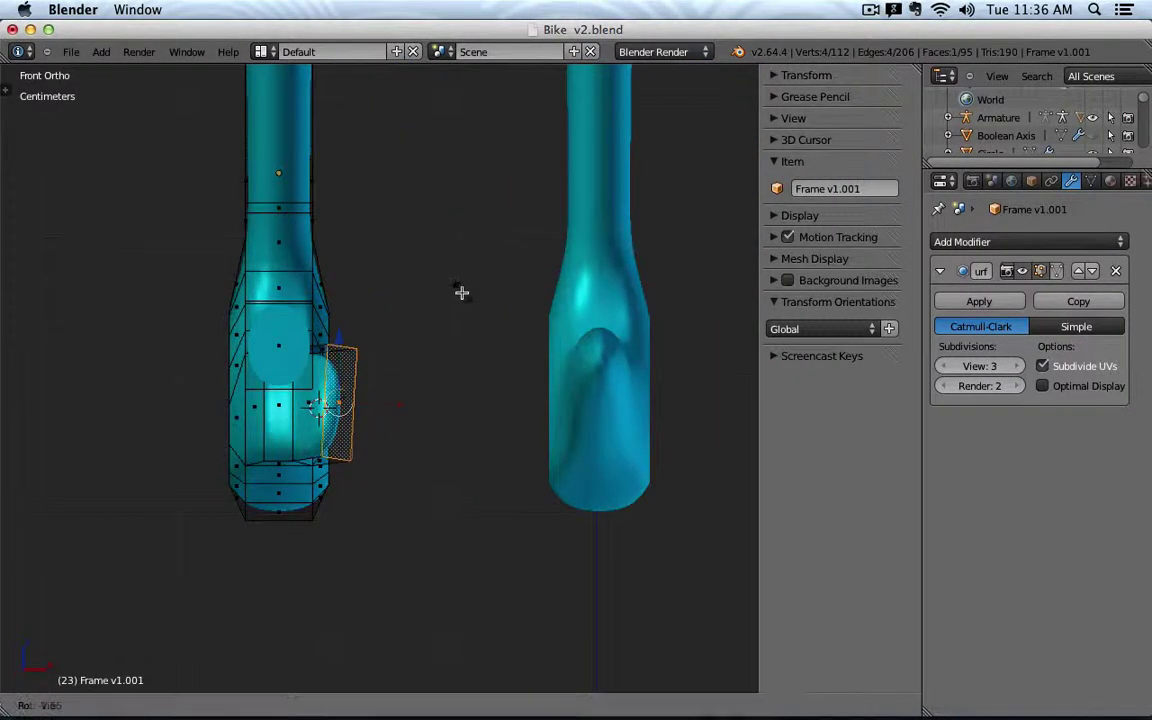
{"action": "left_click", "coordinate": [458, 282]}
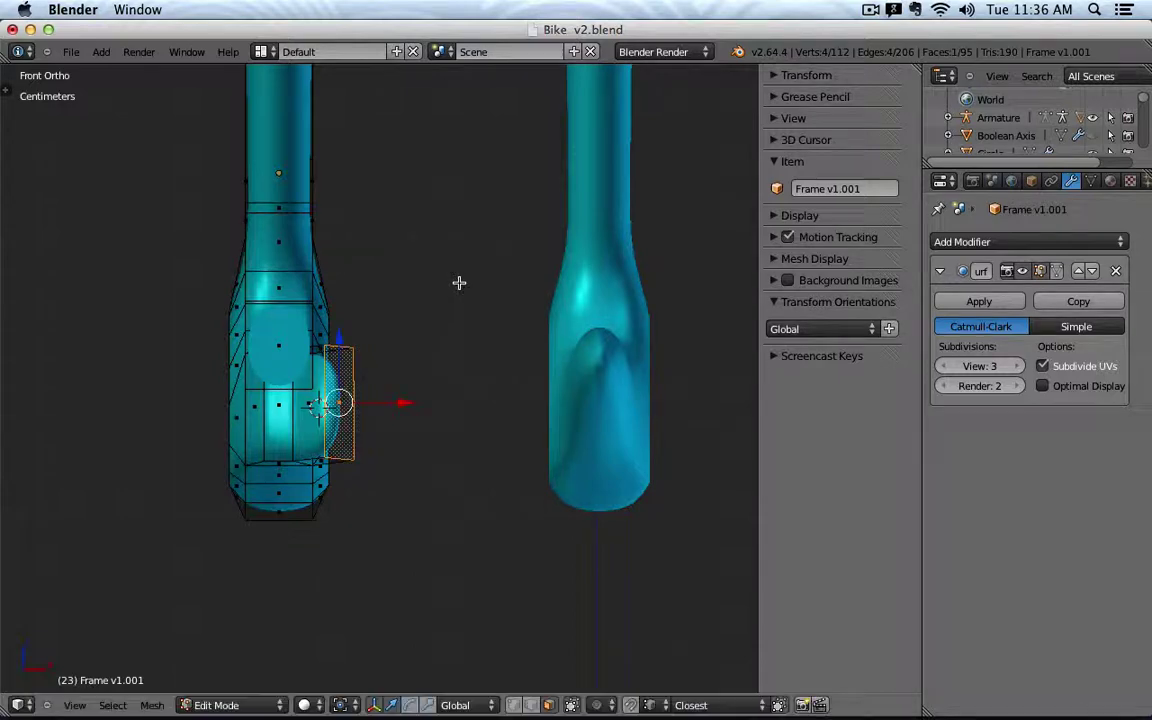
Extrude the arm face rearward along the stay in the left view and move its end about 2.8 cm farther back.
{"action": "key", "text": "KP_3"}
{"action": "key", "text": "ctrl+KP_3"}
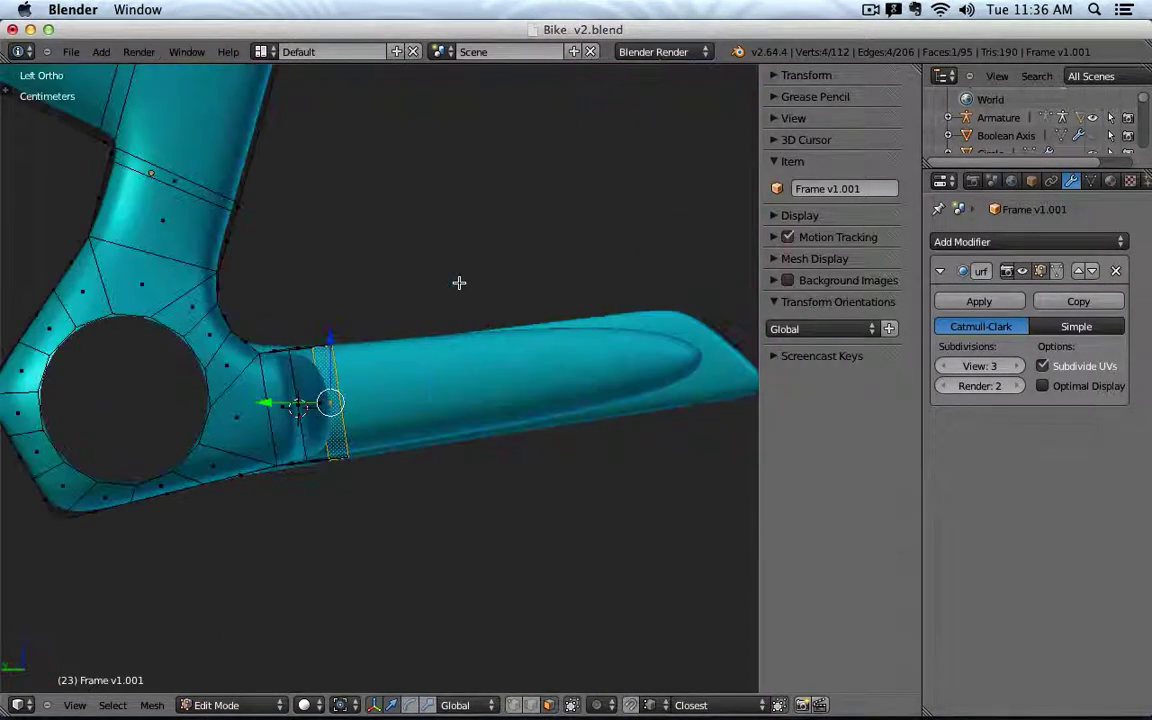
{"action": "scroll", "coordinate": [462, 289], "scroll_direction": "down", "scroll_amount": 4}
{"action": "middle_click_drag", "start_coordinate": [460, 288], "coordinate": [345, 329], "text": "shift"}
{"action": "scroll", "coordinate": [345, 329], "scroll_direction": "up", "scroll_amount": 2}
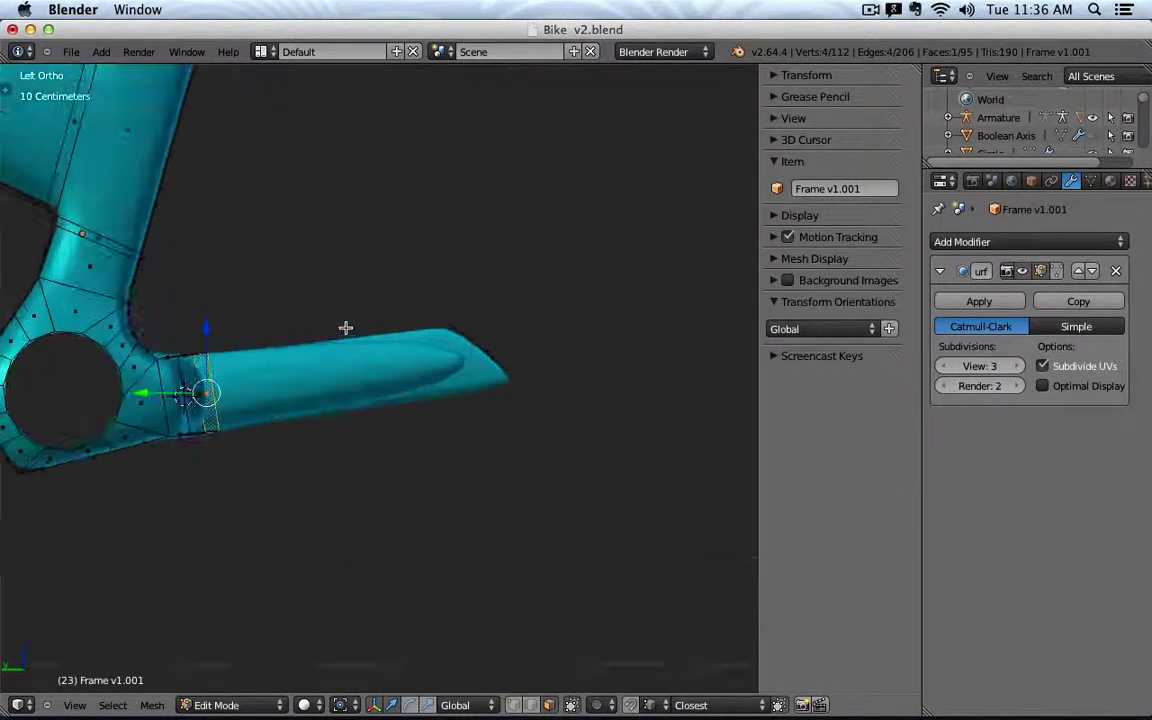
{"action": "key", "text": "e"}
{"action": "left_click", "coordinate": [491, 316]}
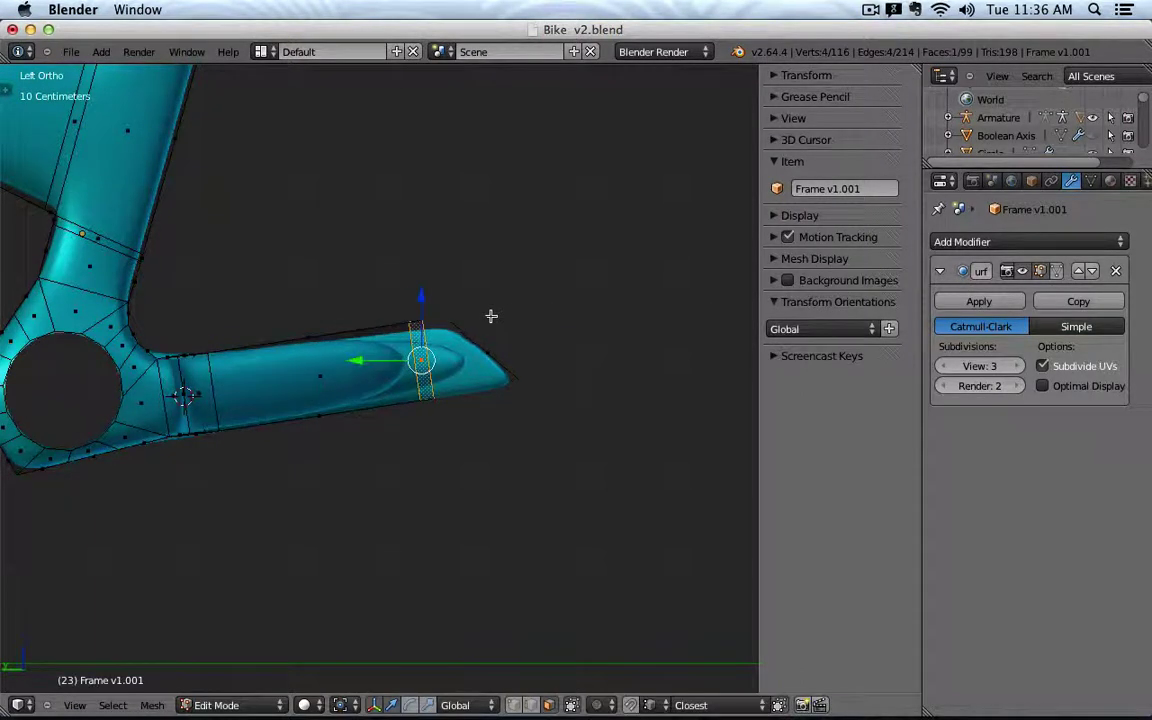
{"action": "key", "text": "g"}
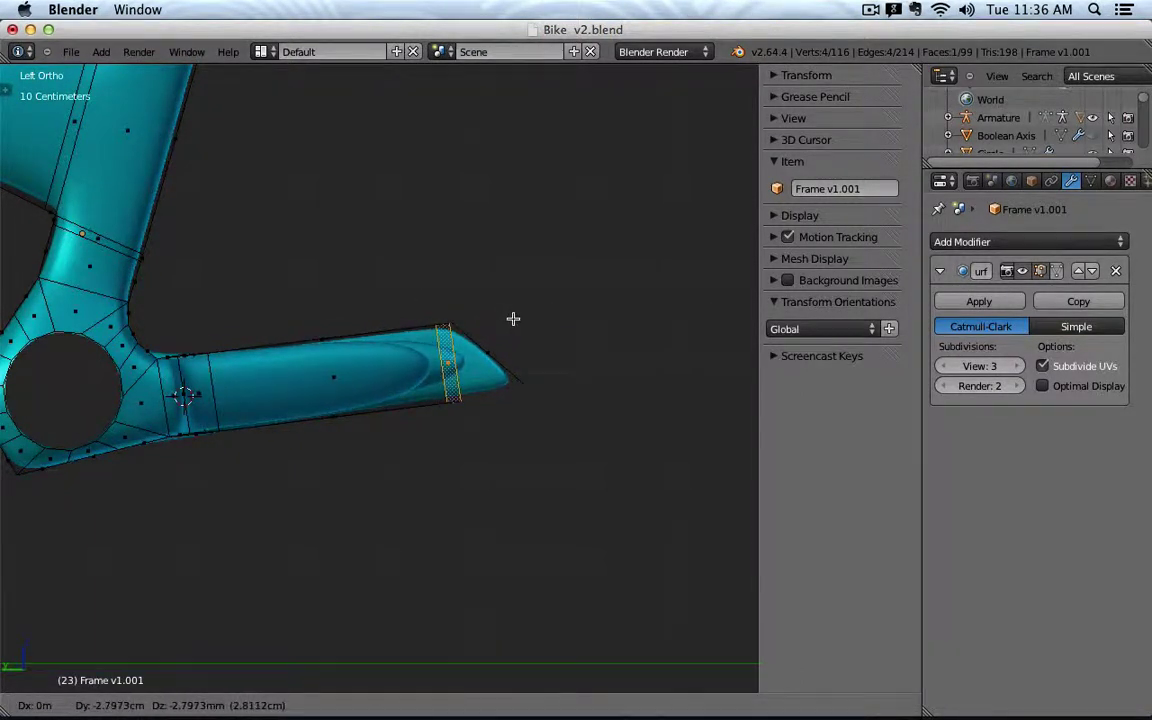
{"action": "left_click", "coordinate": [514, 319]}
In the top view, move the arm's end face inward so the arm runs straight back, and rotate it square to the arm.
{"action": "key", "text": "KP_7"}
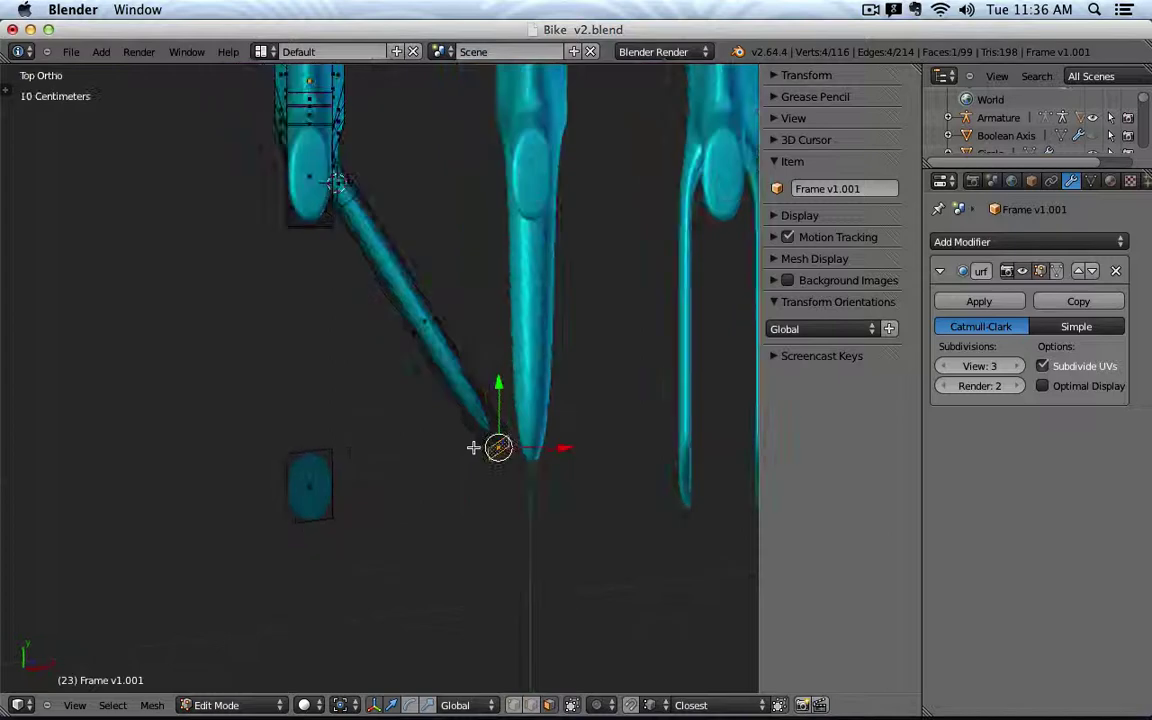
{"action": "key", "text": "g"}
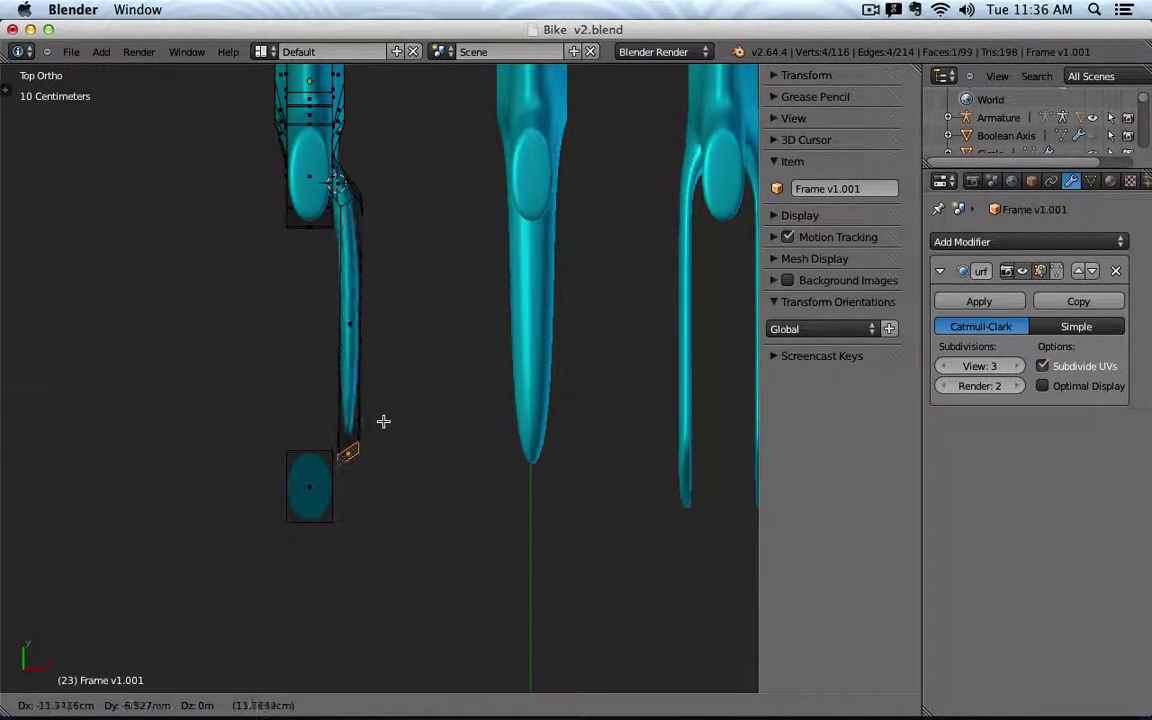
{"action": "left_click", "coordinate": [370, 425]}
{"action": "scroll", "coordinate": [370, 425], "scroll_direction": "up", "scroll_amount": 3}
{"action": "key", "text": "r"}
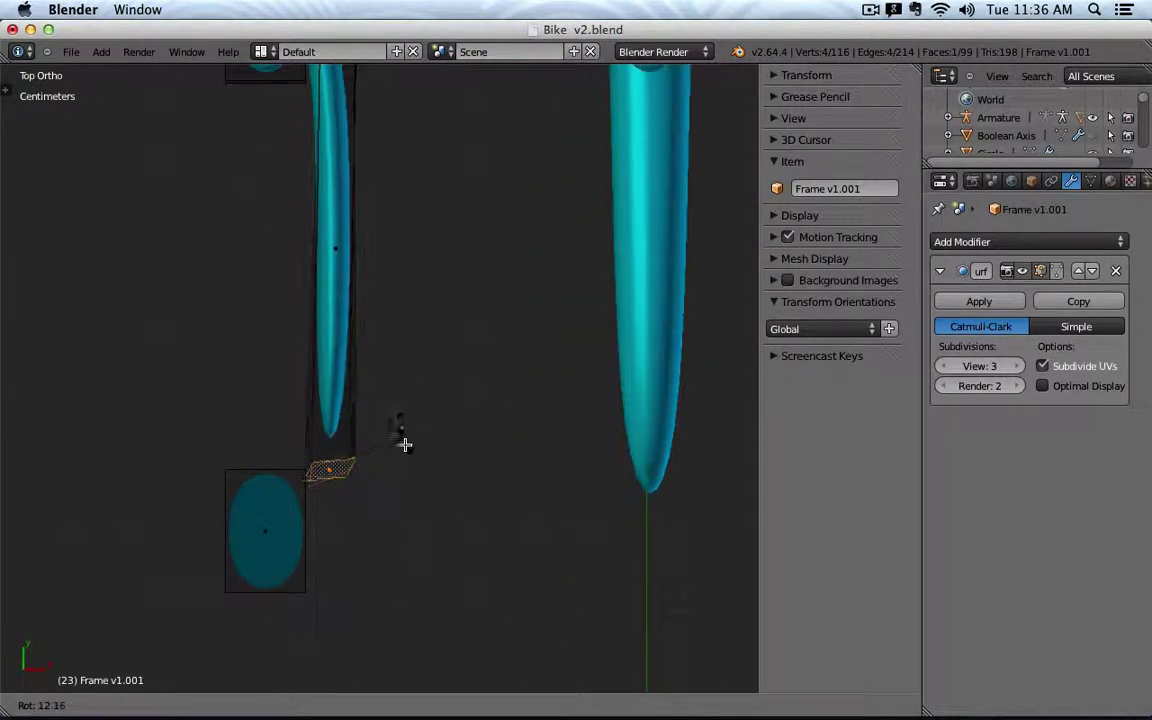
{"action": "left_click", "coordinate": [406, 455]}
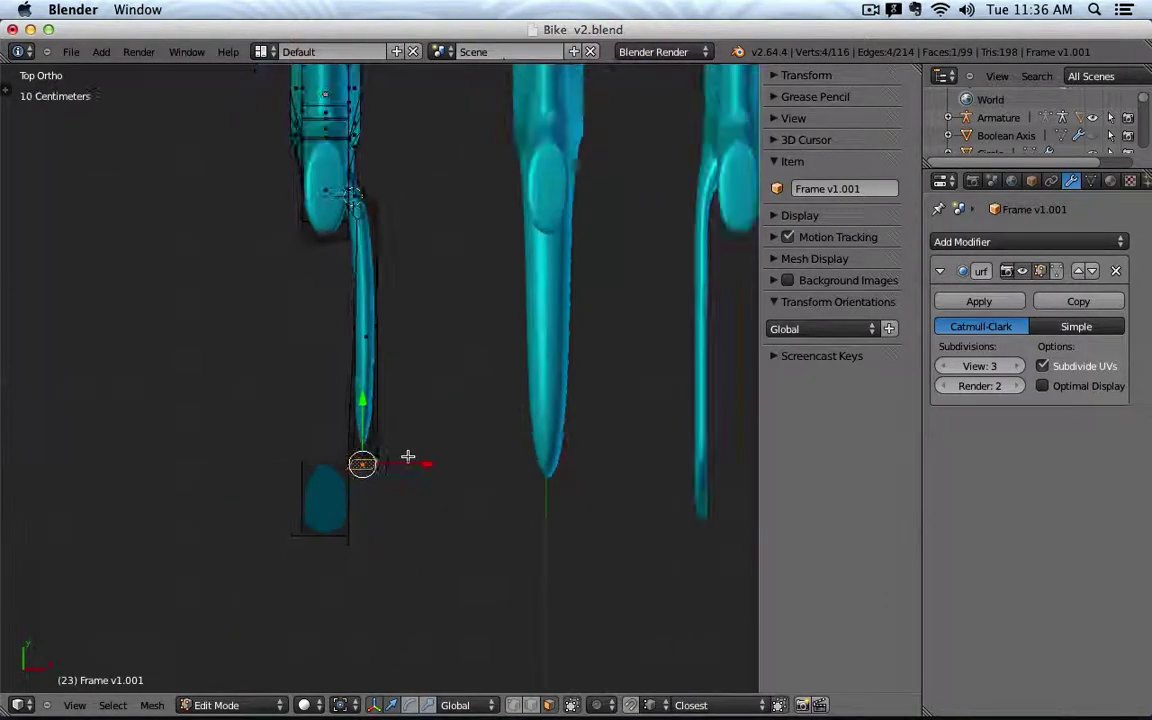
Rotate the arm's end face about 5.3 degrees in the front view to set it upright.
{"action": "scroll", "coordinate": [407, 456], "scroll_direction": "down", "scroll_amount": 3}
{"action": "key", "text": "KP_1"}
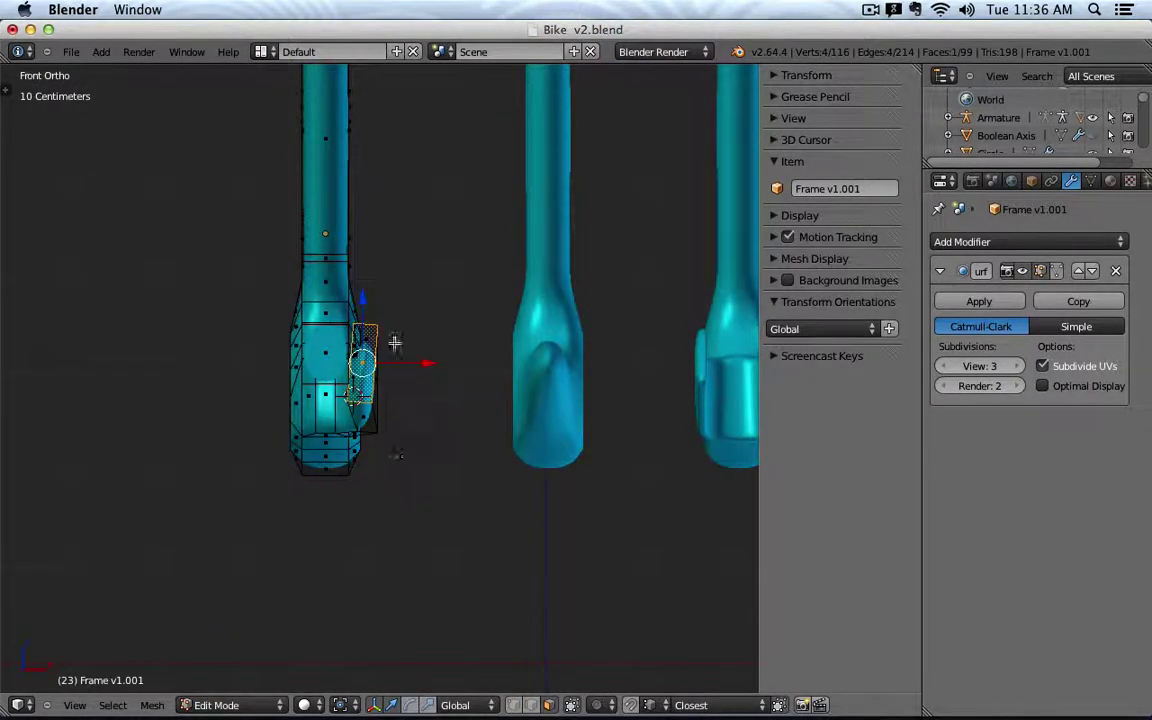
{"action": "scroll", "coordinate": [394, 343], "scroll_direction": "up", "scroll_amount": 3}
{"action": "key", "text": "r"}
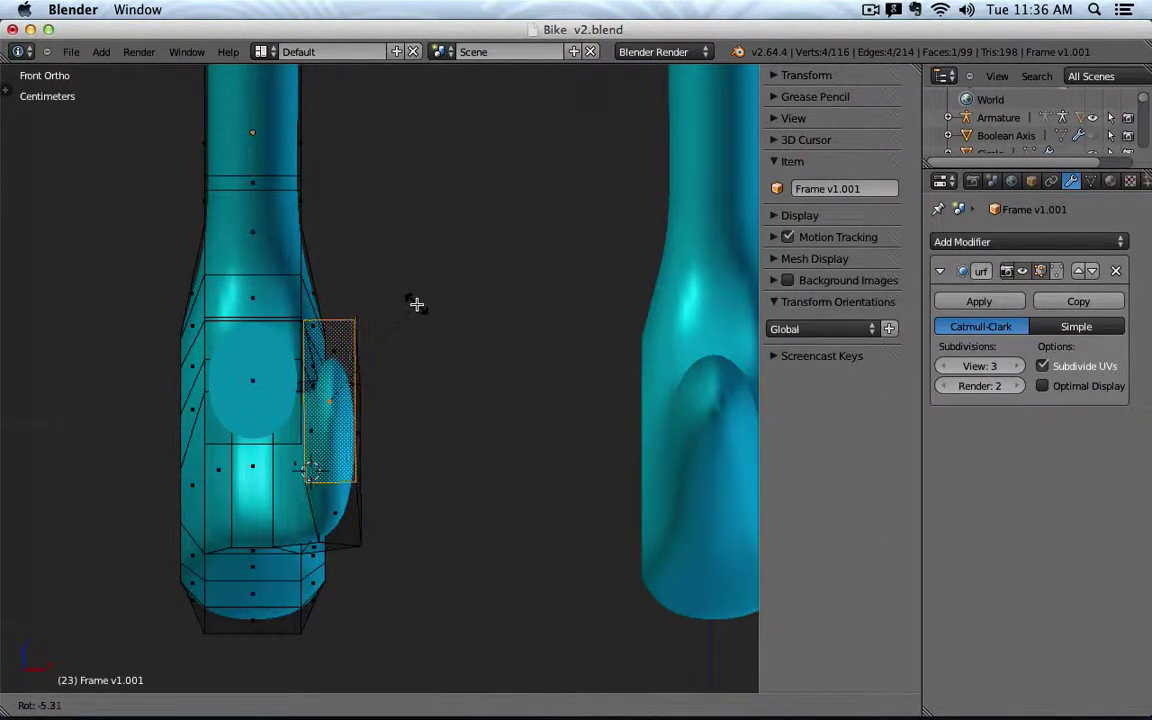
{"action": "left_click", "coordinate": [416, 304]}
Move the arm's end face slightly farther rearward in the left view to line up with the upper corner of the reference stay.
{"action": "key", "text": "KP_3"}
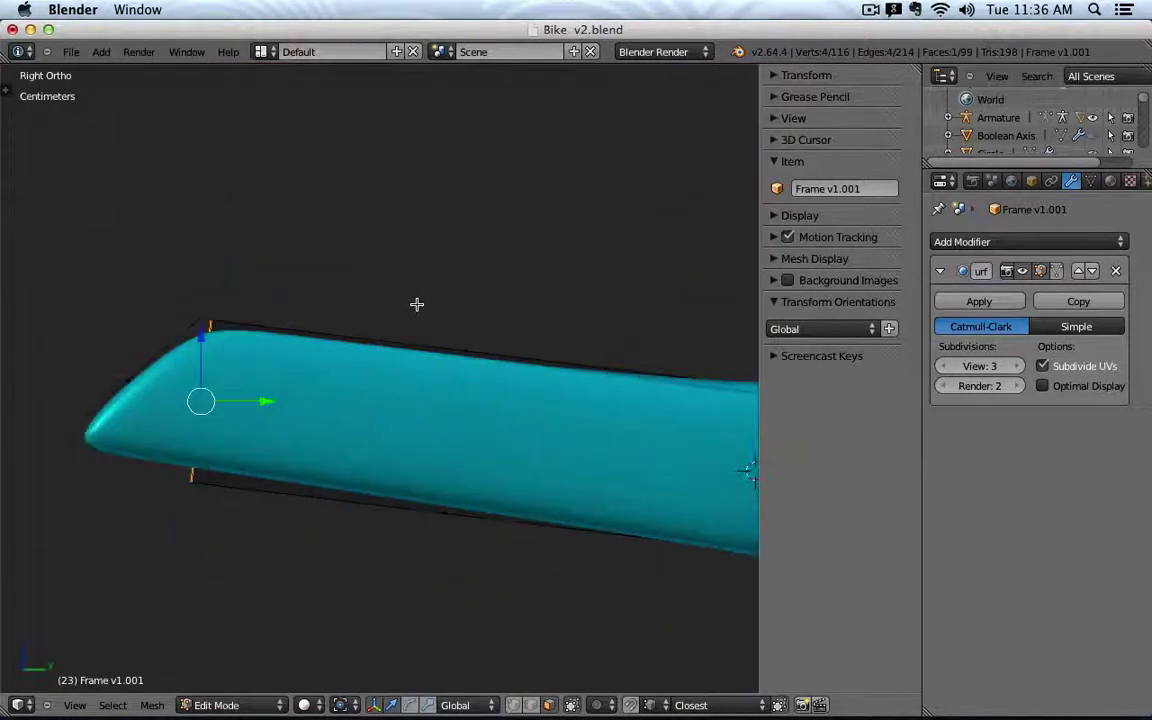
{"action": "key", "text": "ctrl+KP_3"}
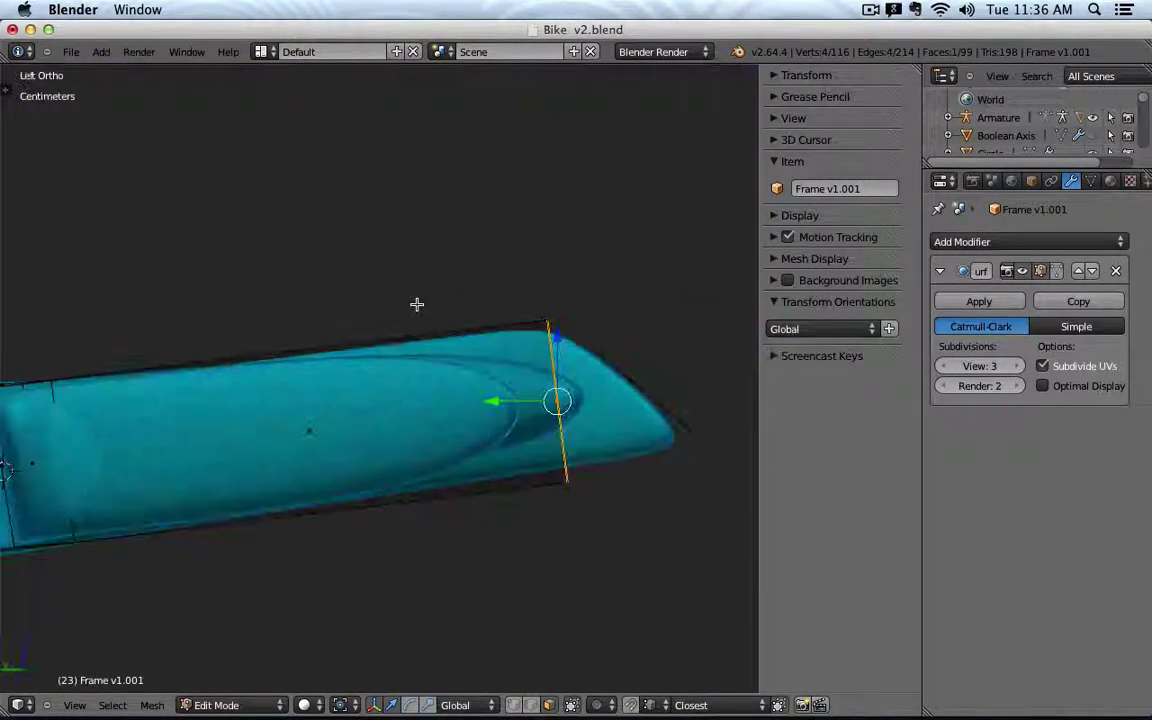
{"action": "key", "text": "g"}
{"action": "left_click", "coordinate": [514, 367]}
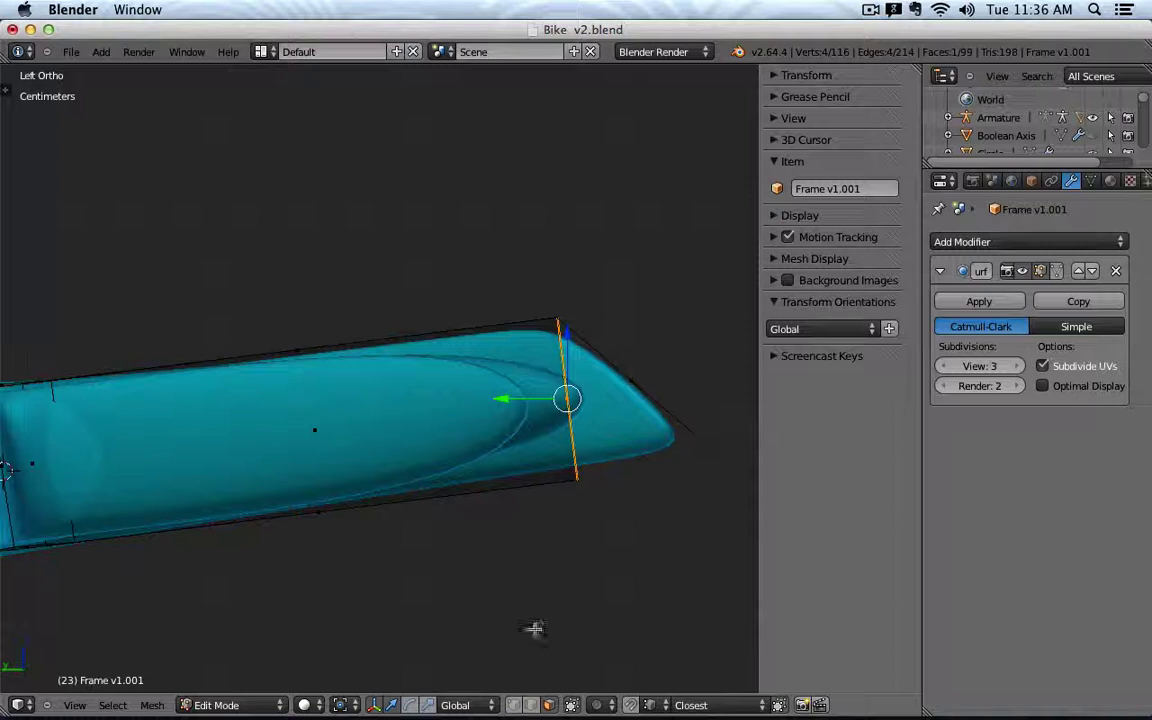
Switch to vertex selection and move the end face's two lower vertices rearward to give the arm a slanted tip.
{"action": "left_click", "coordinate": [514, 705]}
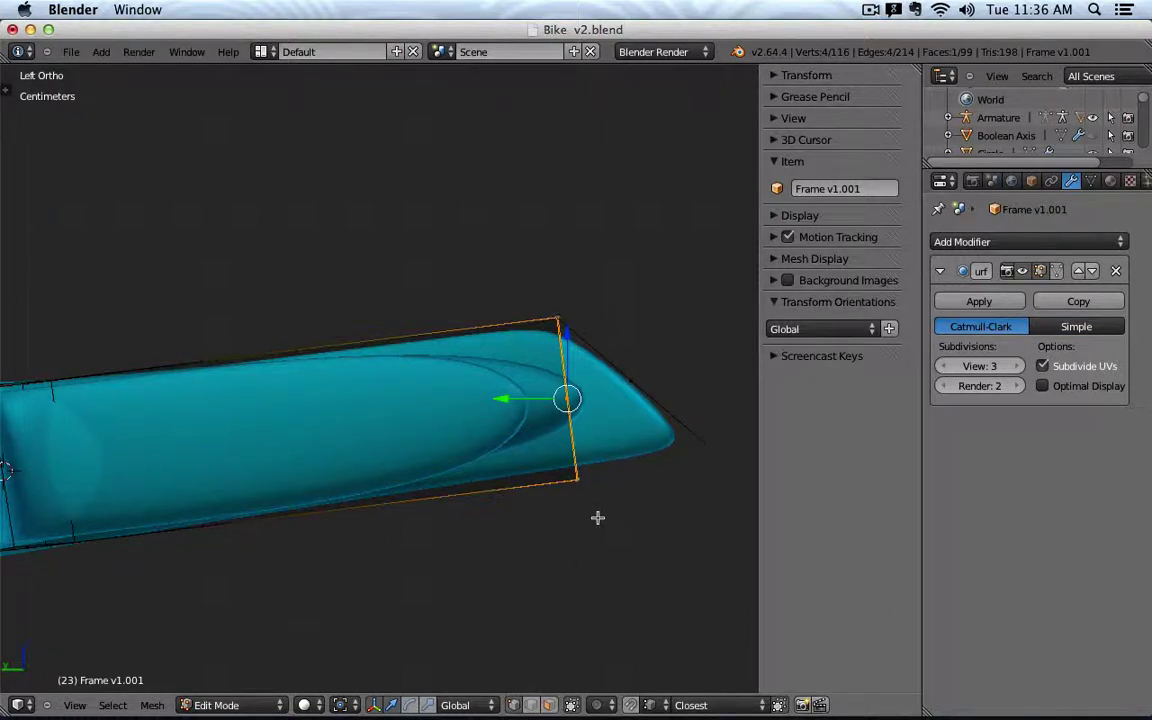
{"action": "key", "text": "a"}
{"action": "key", "text": "b"}
{"action": "left_click_drag", "start_coordinate": [563, 458], "coordinate": [612, 498]}
{"action": "key", "text": "g"}
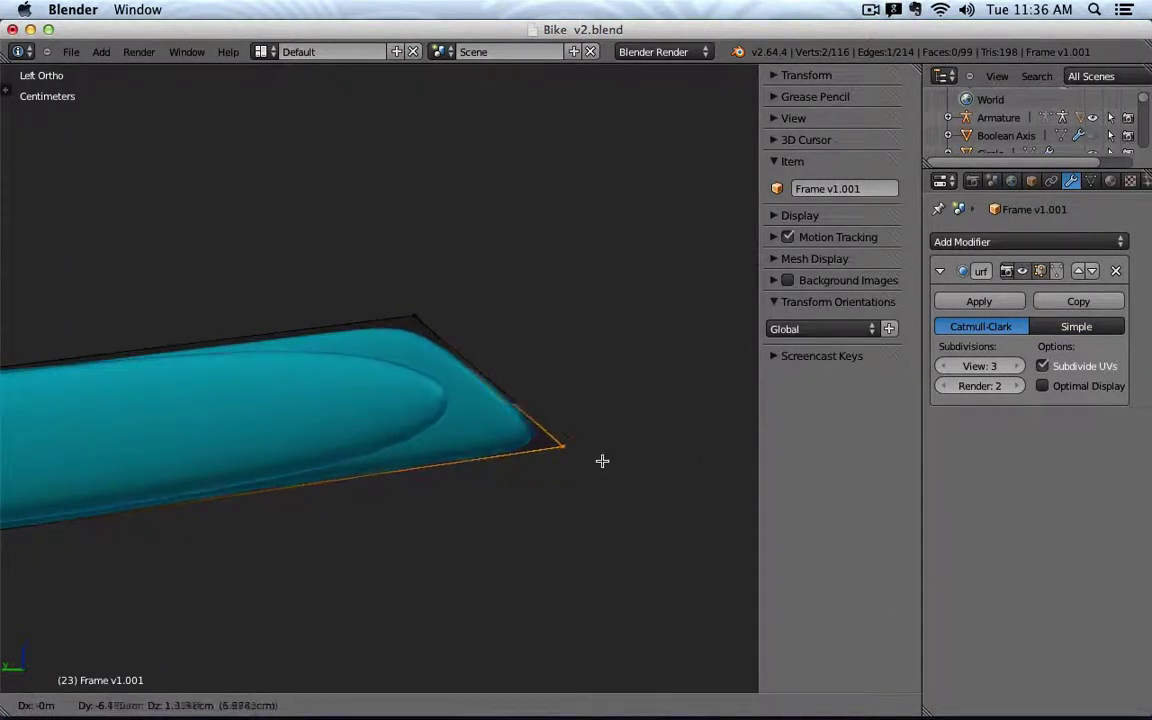
{"action": "left_click", "coordinate": [603, 456]}
Select the disconnected leftover end piece of the old rear stay and delete its vertices.
{"action": "middle_click_drag", "start_coordinate": [607, 406], "coordinate": [304, 381]}
{"action": "right_click", "coordinate": [201, 322]}
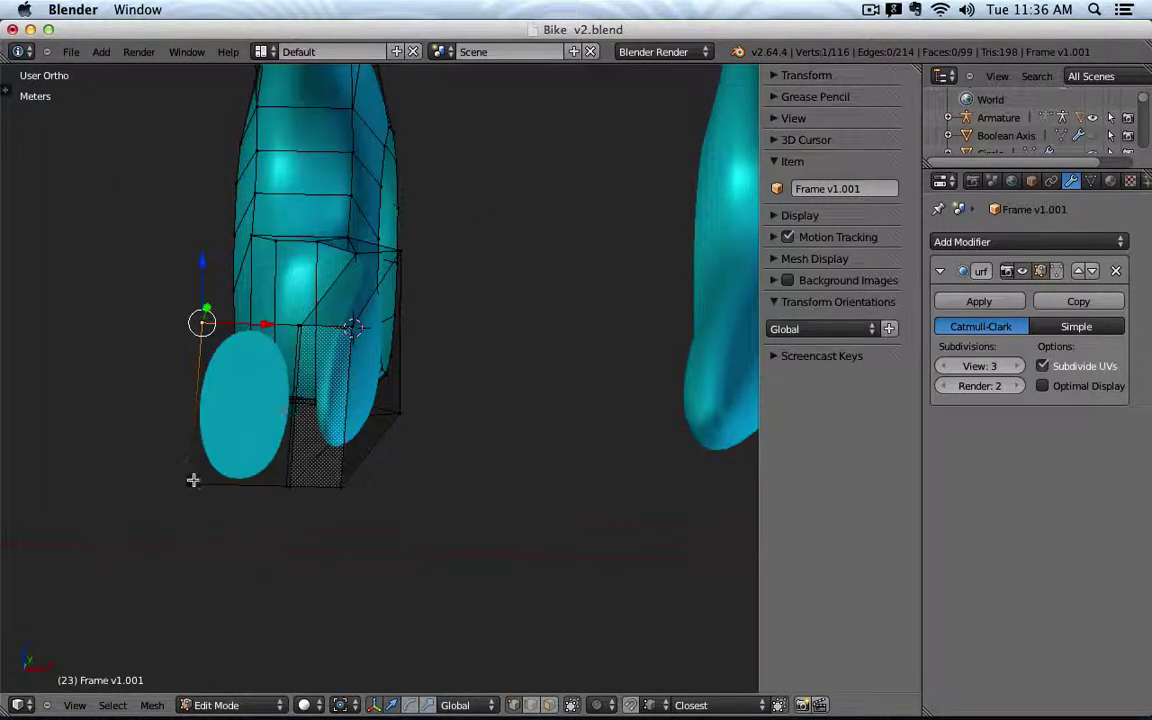
{"action": "key", "text": "l"}
{"action": "middle_click_drag", "start_coordinate": [174, 432], "coordinate": [425, 400]}
{"action": "key", "text": "x"}
{"action": "left_click", "coordinate": [233, 412]}
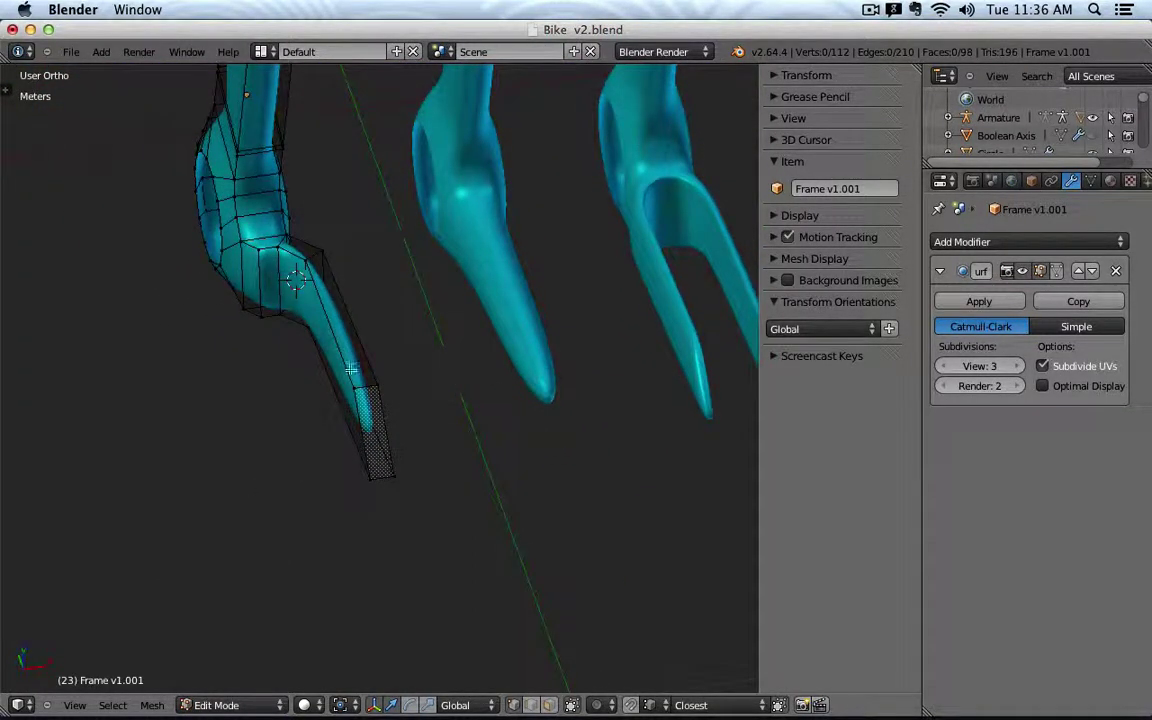
Add an edge loop across the new arm and slide it close to the slanted tip.
{"action": "middle_click_drag", "start_coordinate": [351, 369], "coordinate": [332, 301]}
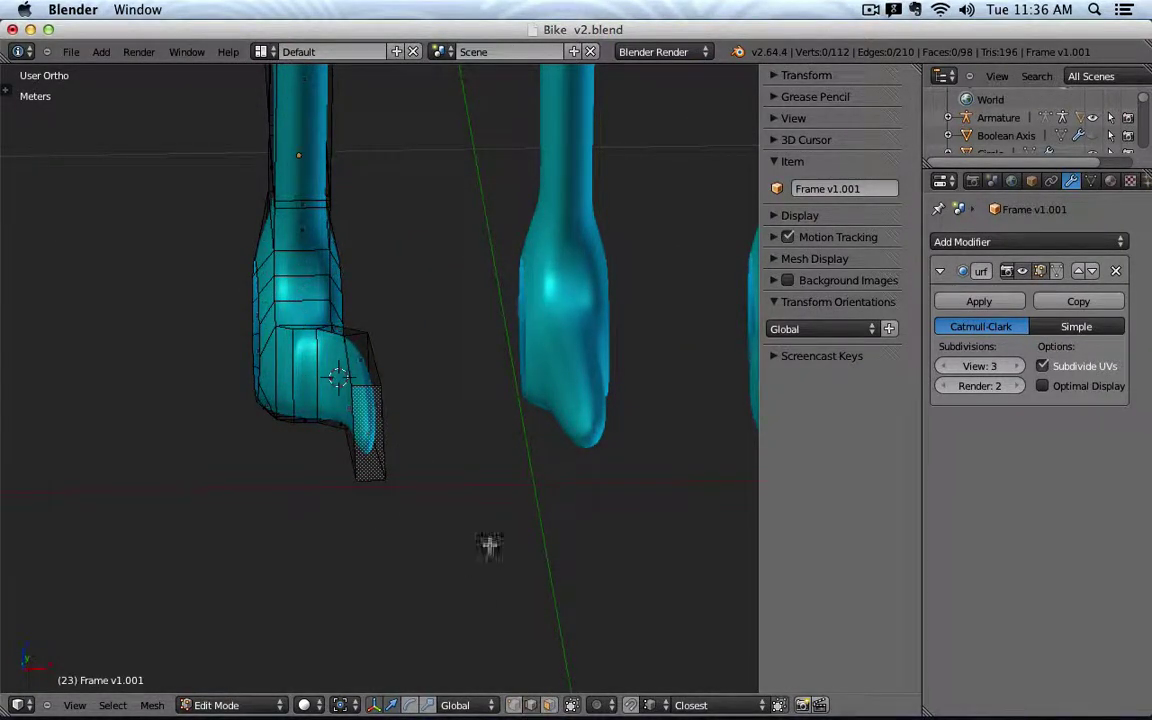
{"action": "middle_click_drag", "start_coordinate": [489, 543], "coordinate": [319, 491]}
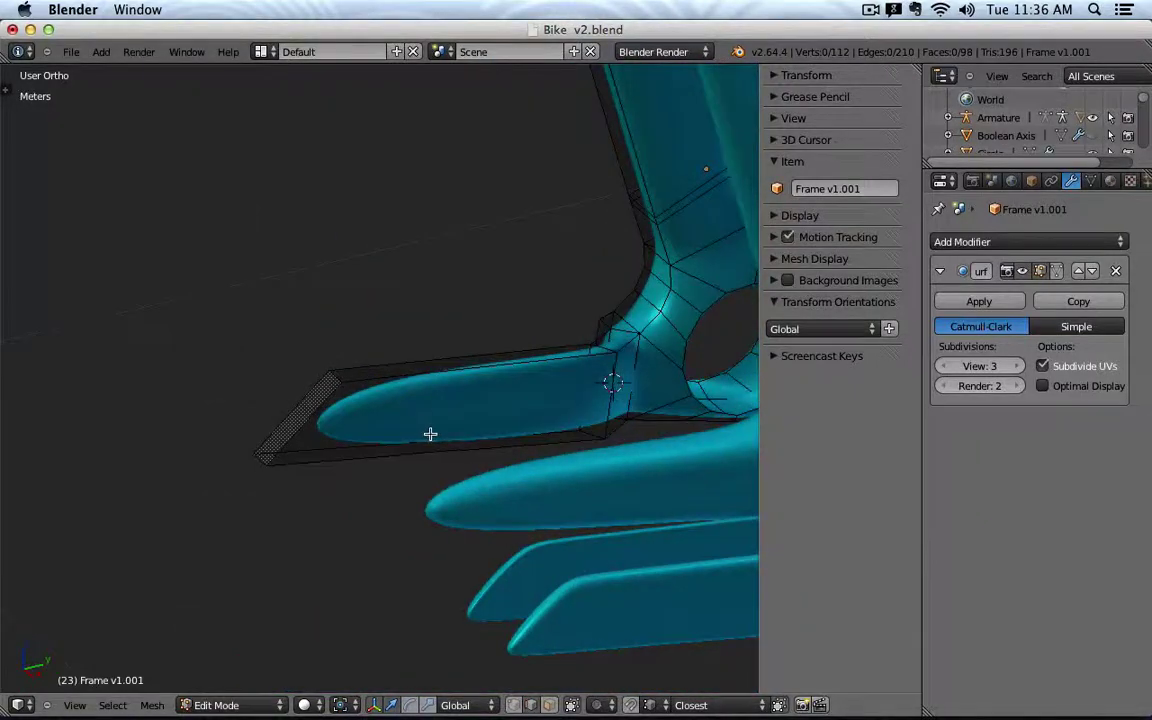
{"action": "key", "text": "ctrl+r"}
{"action": "left_click", "coordinate": [448, 371]}
{"action": "left_click", "coordinate": [349, 393]}
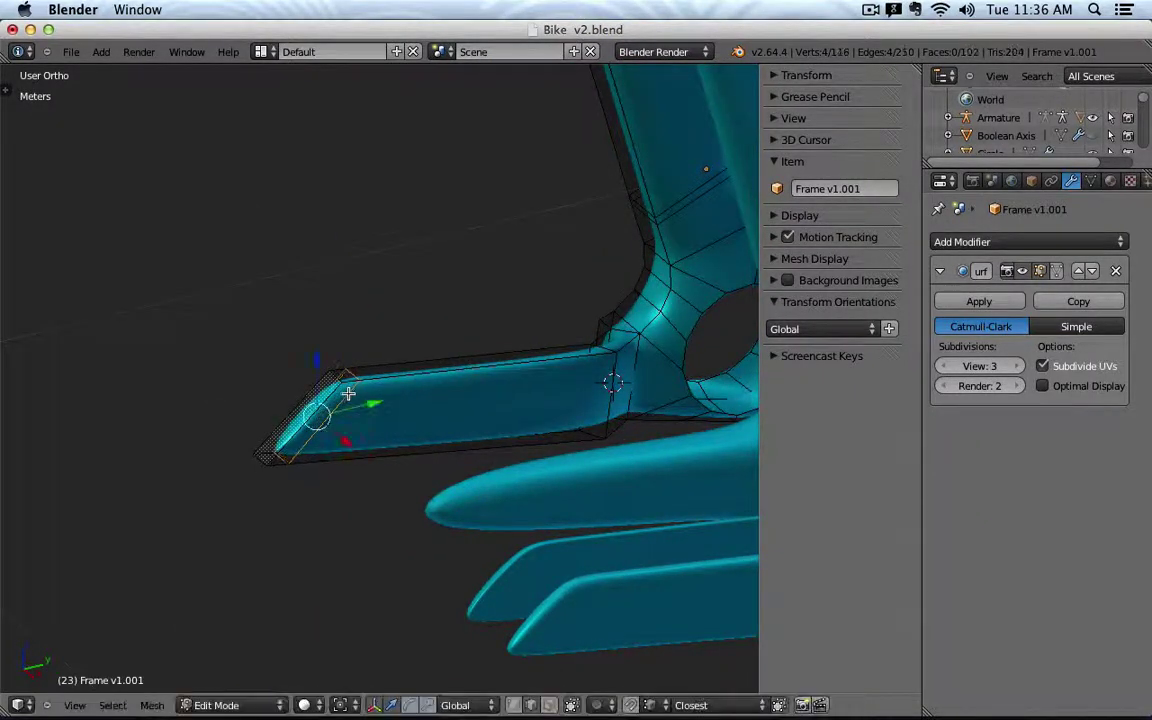
In top wireframe view, select the vertices along the arm's outer side and flatten them by scaling to 0 along X.
{"action": "key", "text": "KP_7"}
{"action": "scroll", "coordinate": [457, 309], "scroll_direction": "down", "scroll_amount": 4}
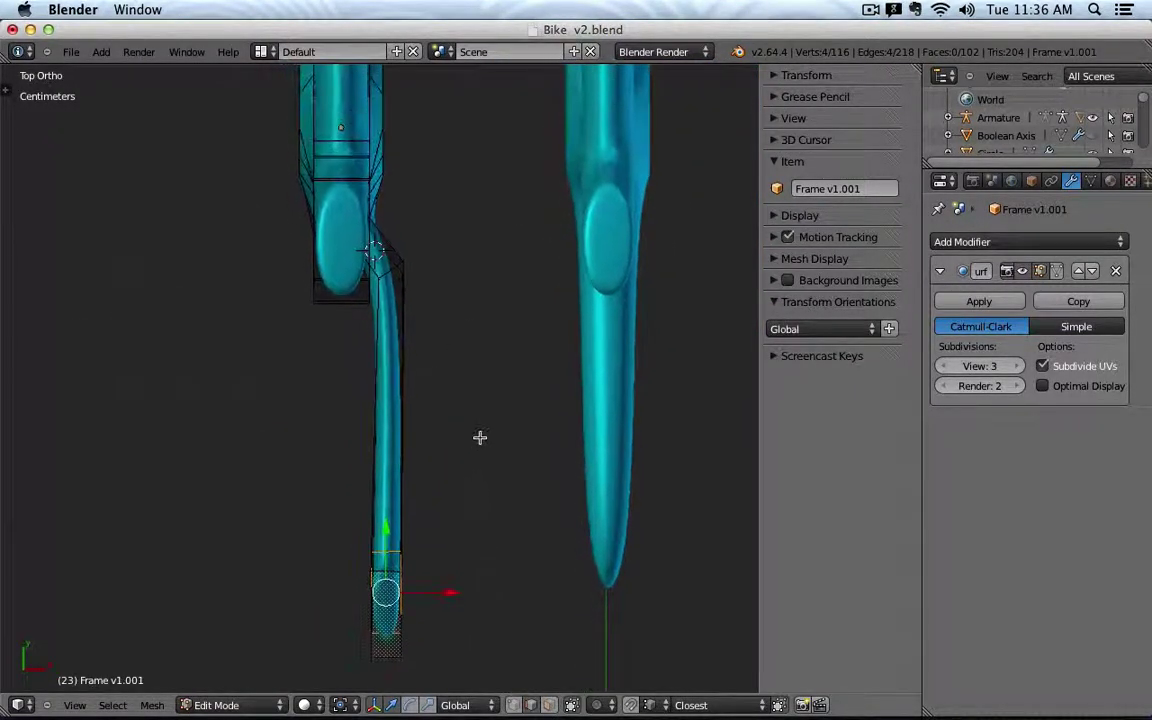
{"action": "scroll", "coordinate": [460, 401], "scroll_direction": "up", "scroll_amount": 2}
{"action": "key", "text": "z"}
{"action": "key", "text": "b"}
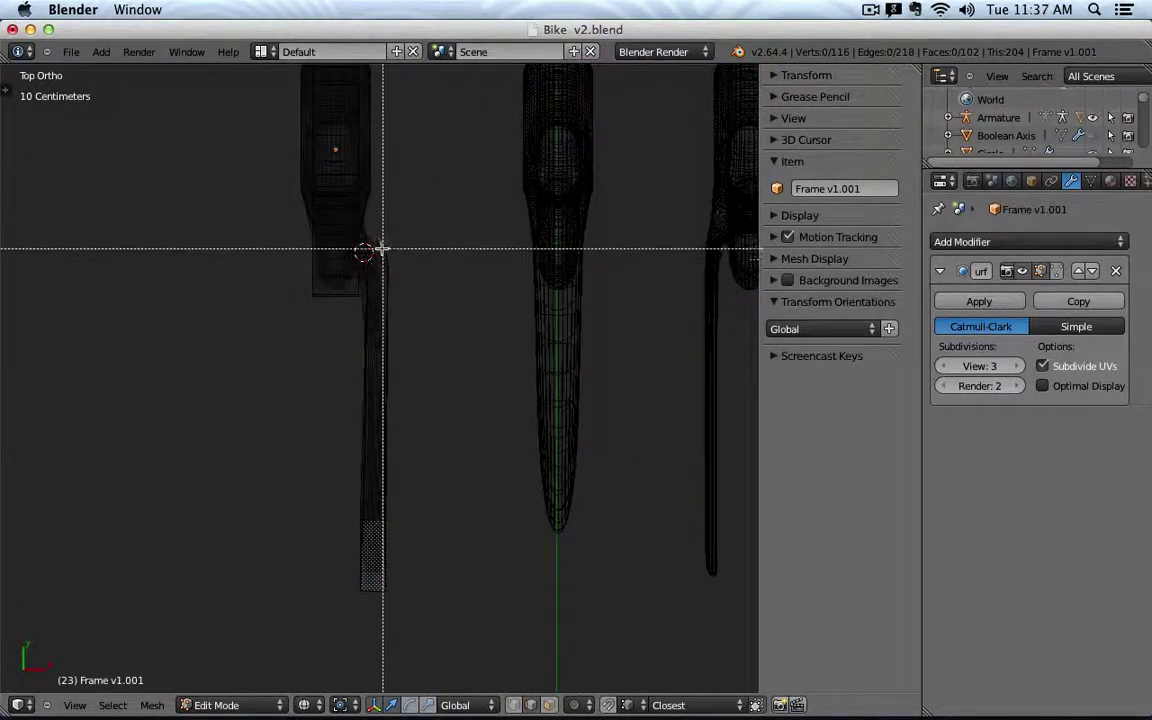
{"action": "left_click_drag", "start_coordinate": [381, 249], "coordinate": [472, 650]}
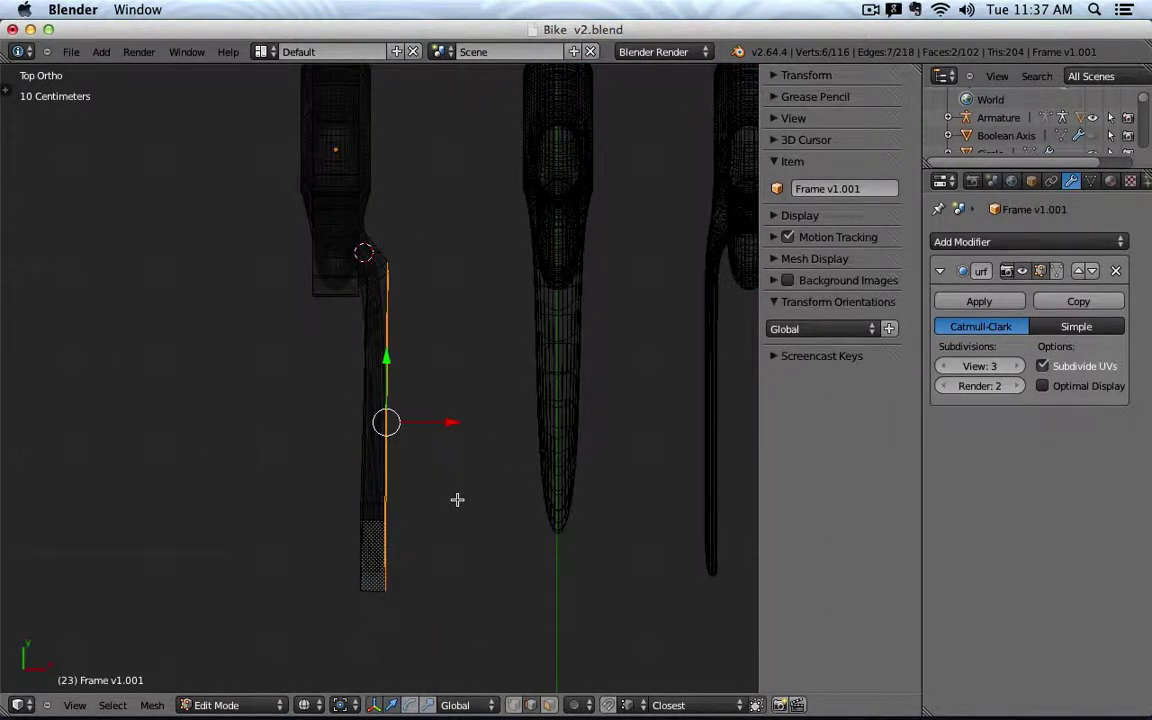
{"action": "type", "text": "sx0"}
{"action": "key", "text": "Return"}
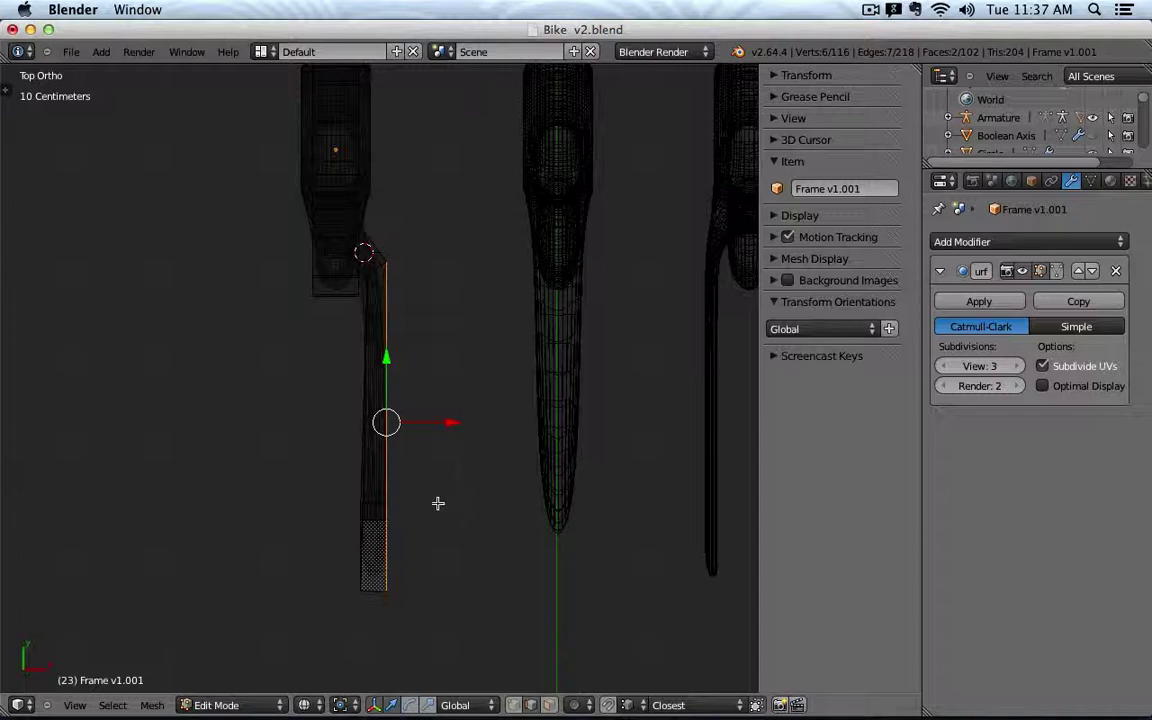
Select all vertices along the arm's inner side instead and scale them to 0 along X.
{"action": "key", "text": "a"}
{"action": "key", "text": "b"}
{"action": "left_click_drag", "start_coordinate": [337, 609], "coordinate": [373, 481]}
{"action": "key", "text": "b"}
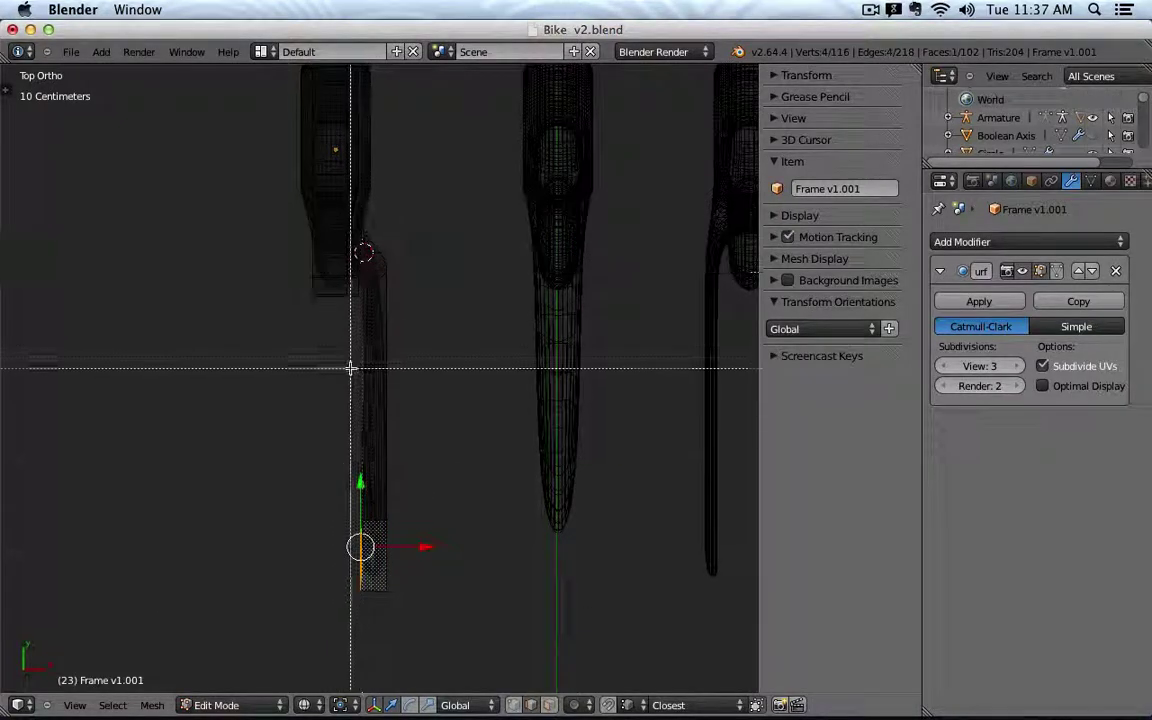
{"action": "left_click_drag", "start_coordinate": [351, 368], "coordinate": [359, 476]}
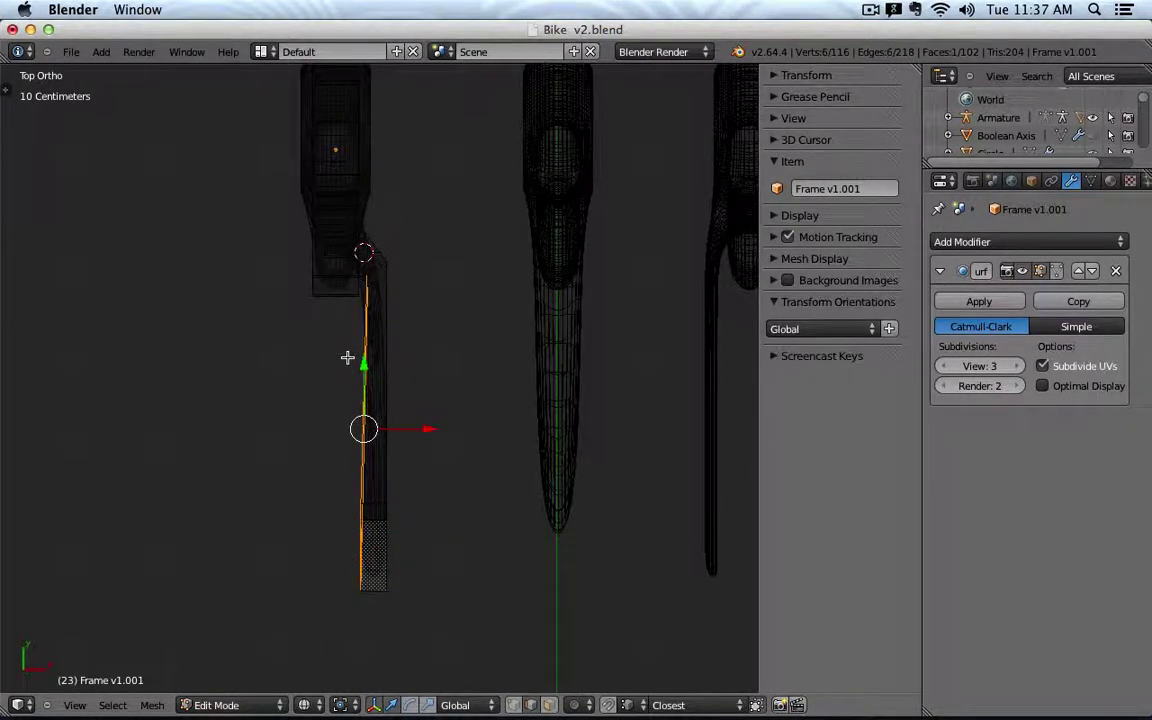
{"action": "key", "text": "s"}
{"action": "key", "text": "x"}
{"action": "key", "text": "0"}
{"action": "key", "text": "Return"}
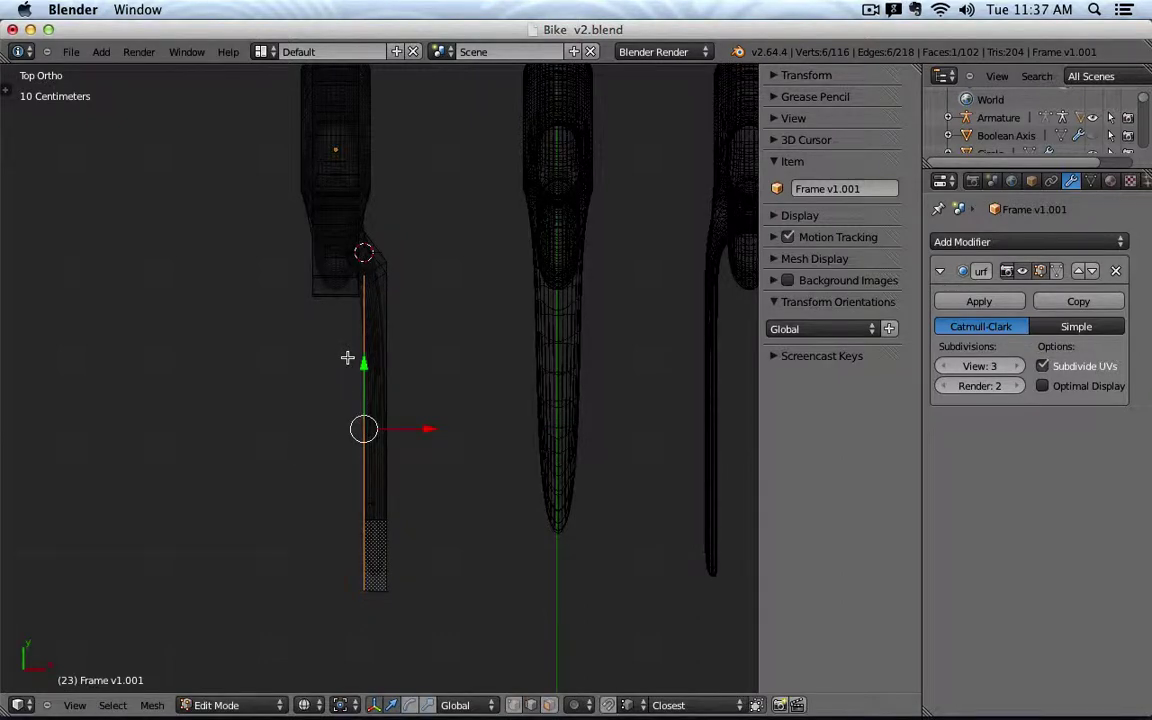
Reselect the arm's outer-side vertices, move them inward along X to thin the arm, and inspect the smoothed shape in Object Mode.
{"action": "key", "text": "b"}
{"action": "left_click_drag", "start_coordinate": [378, 250], "coordinate": [440, 604]}
{"action": "key", "text": "z"}
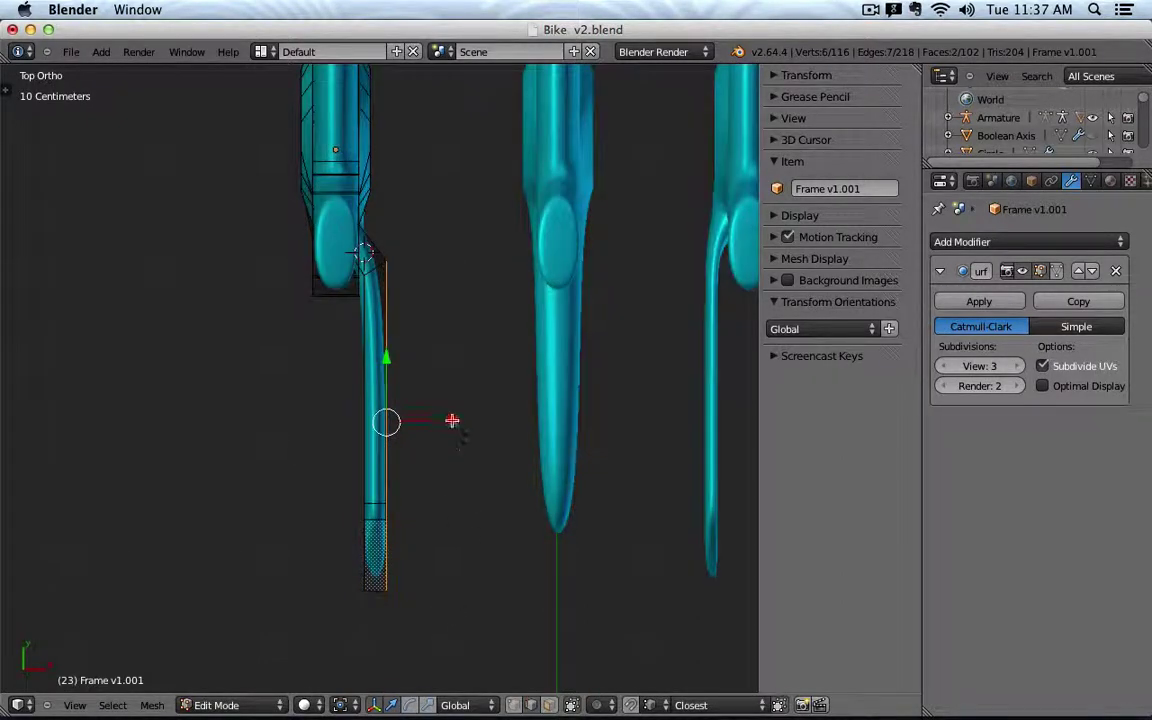
{"action": "key", "text": "g"}
{"action": "key", "text": "x"}
{"action": "key", "text": "Return"}
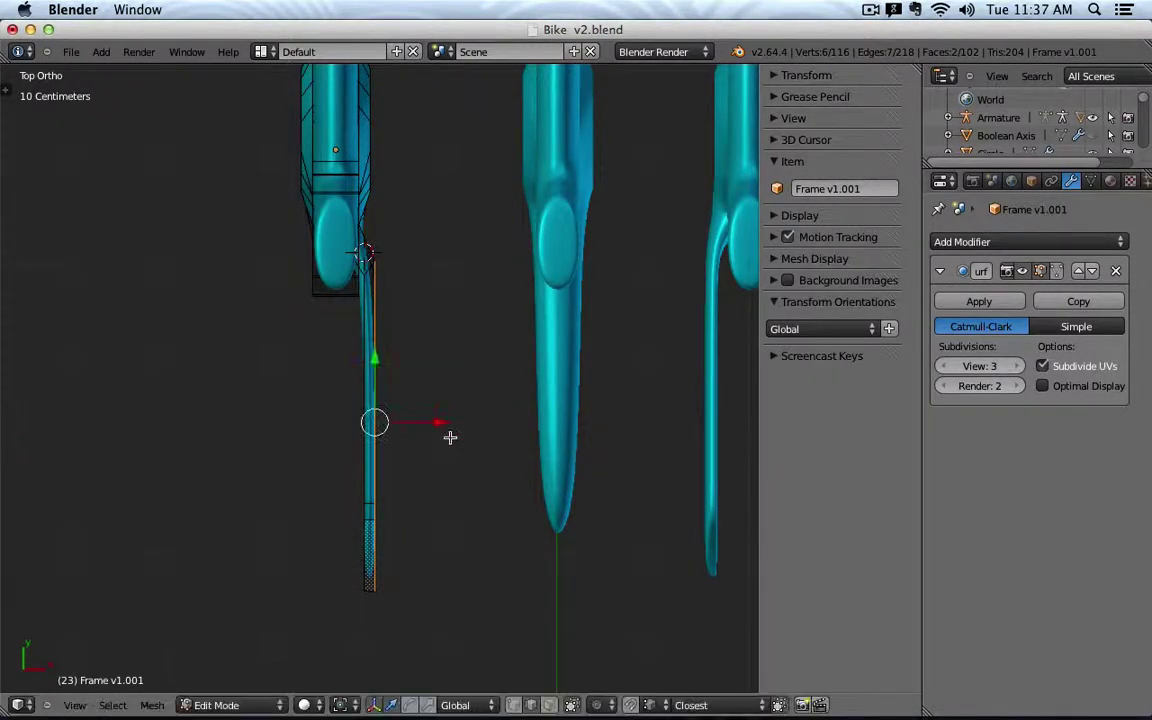
{"action": "middle_click_drag", "start_coordinate": [450, 437], "coordinate": [356, 368]}
{"action": "key", "text": "Tab"}
{"action": "middle_click_drag", "start_coordinate": [437, 399], "coordinate": [468, 339]}
{"action": "middle_click_drag", "start_coordinate": [540, 383], "coordinate": [507, 408]}
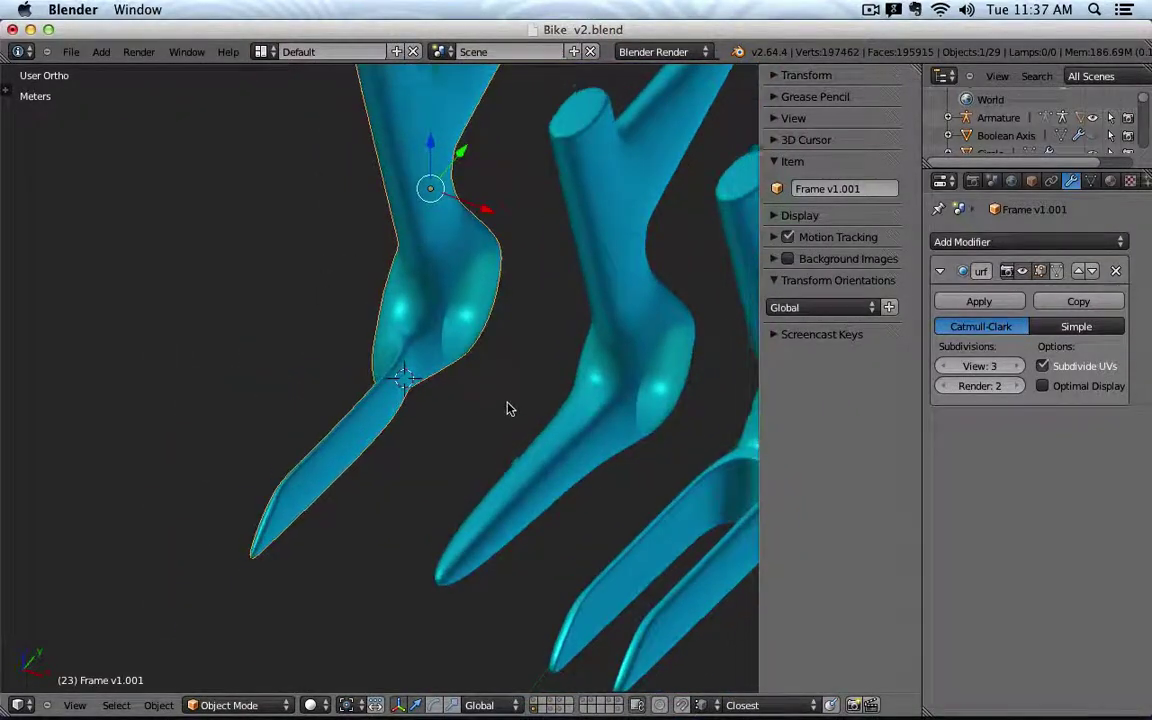
Delete the single face on the opposite side of the fork joint, where the second arm would attach.
{"action": "key", "text": "Tab"}
{"action": "scroll", "coordinate": [508, 408], "scroll_direction": "up", "scroll_amount": 2}
{"action": "middle_click_drag", "start_coordinate": [366, 333], "coordinate": [420, 330]}
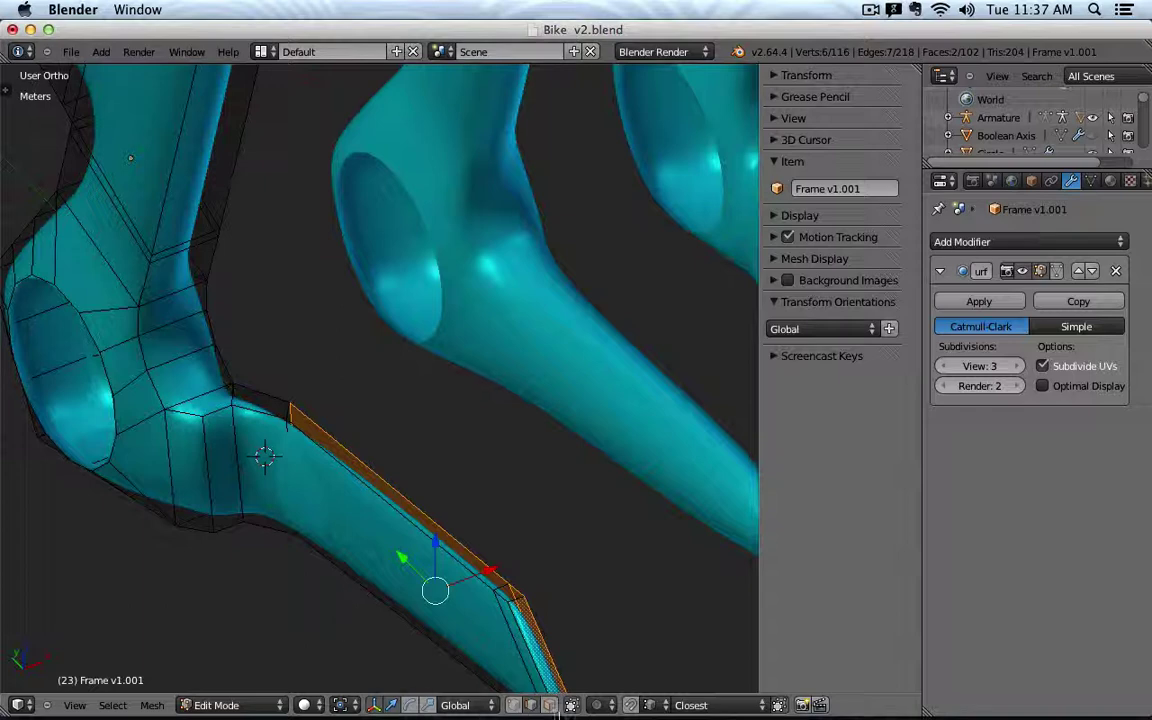
{"action": "left_click", "coordinate": [549, 705]}
{"action": "right_click", "coordinate": [190, 465]}
{"action": "key", "text": "x"}
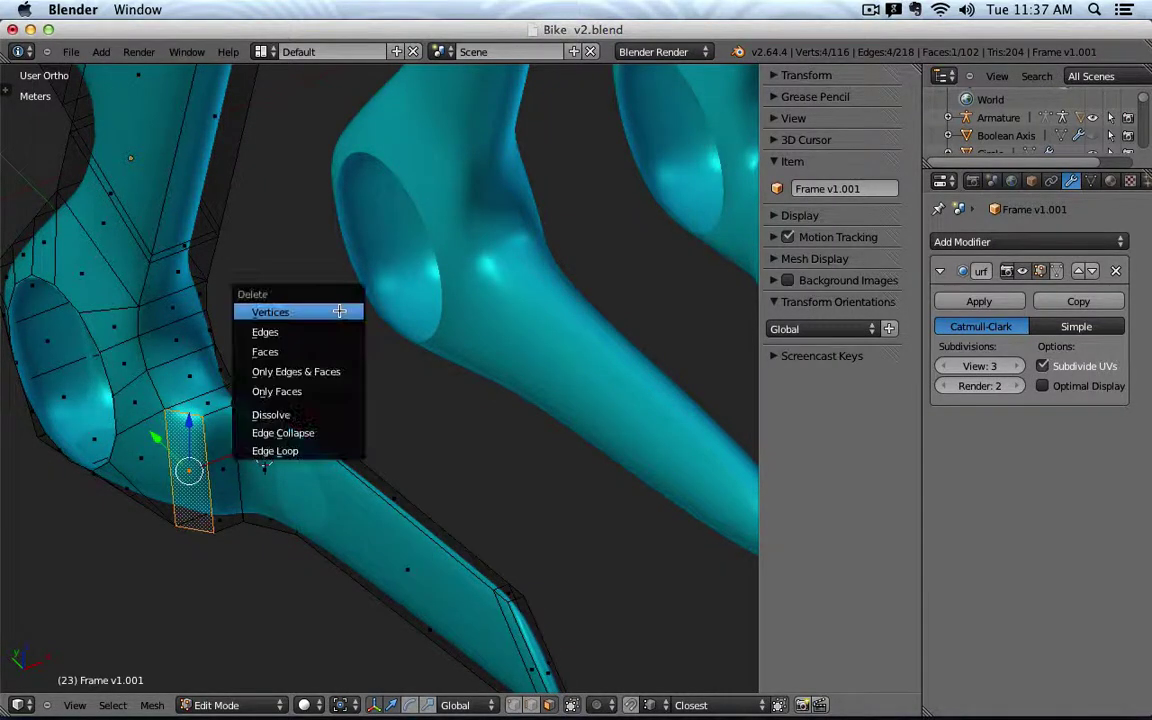
{"action": "left_click", "coordinate": [342, 352]}
{"action": "middle_click_drag", "start_coordinate": [342, 352], "coordinate": [530, 515]}
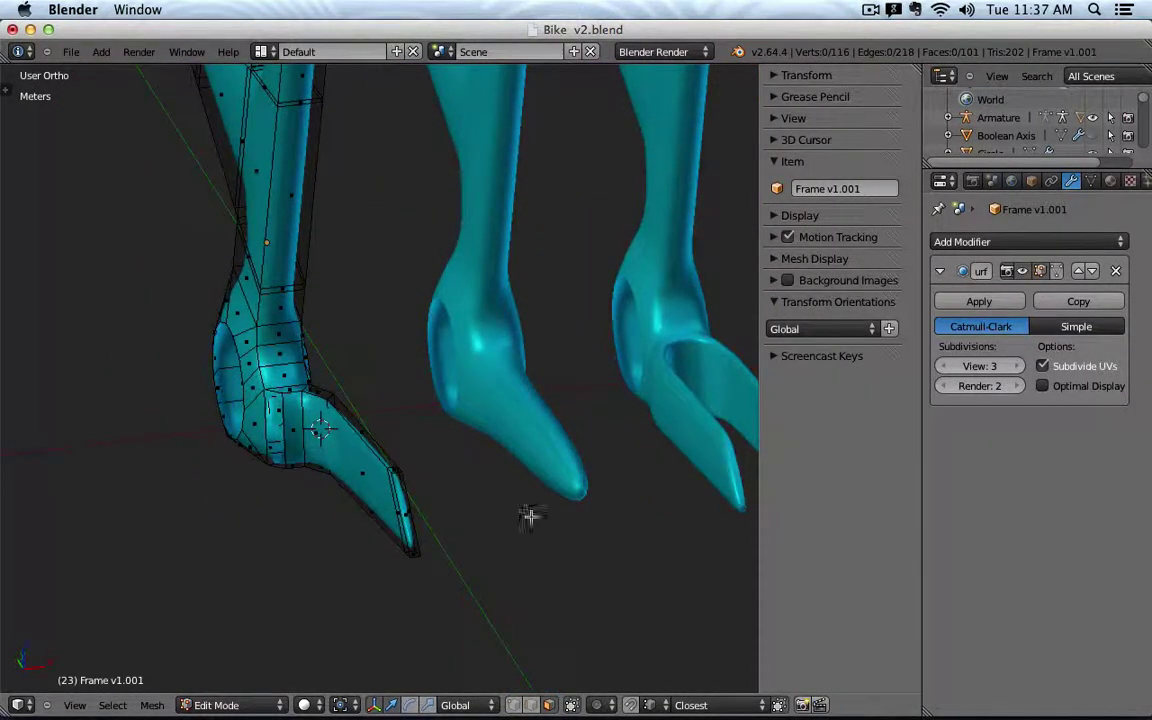
Add a centred edge loop running lengthwise down the middle of the whole frame.
{"action": "middle_click_drag", "start_coordinate": [445, 442], "coordinate": [345, 392]}
{"action": "scroll", "coordinate": [345, 392], "scroll_direction": "up", "scroll_amount": 4}
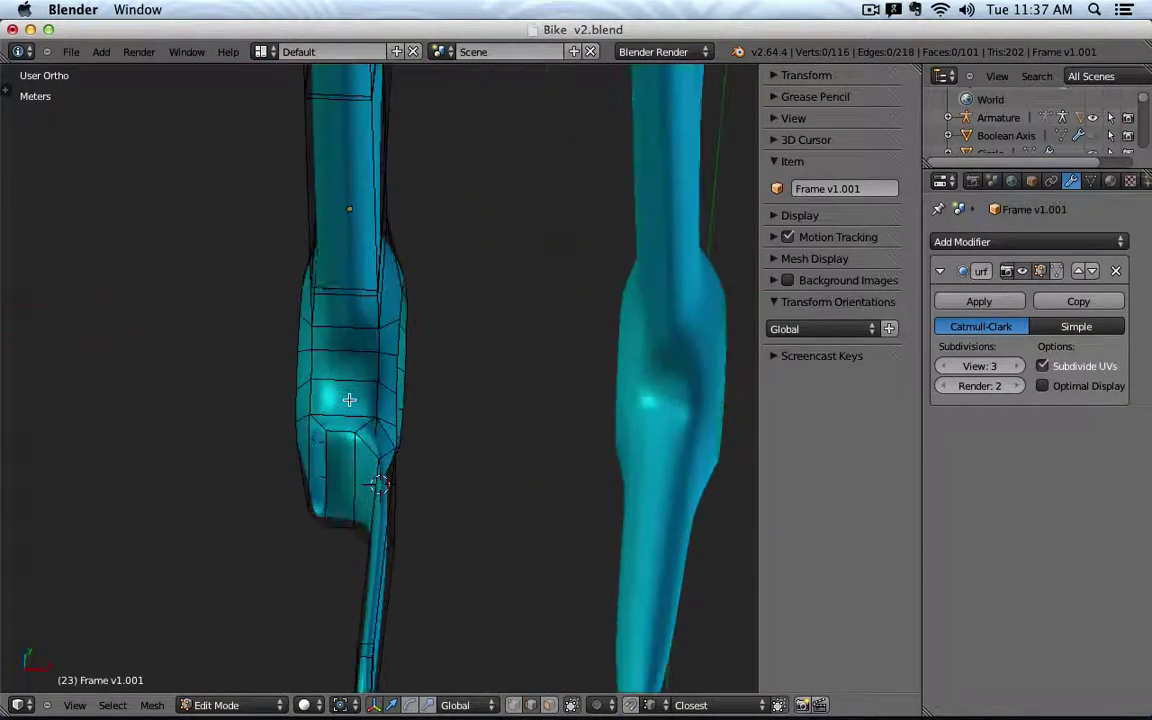
{"action": "key", "text": "ctrl+r"}
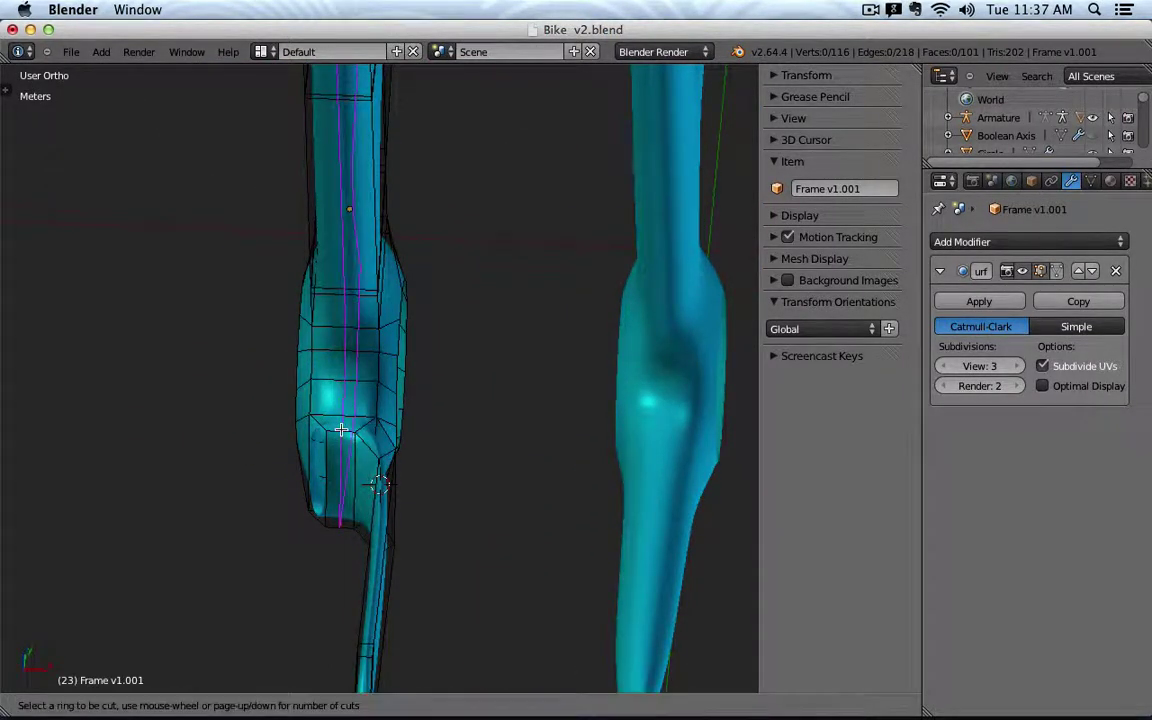
{"action": "left_click", "coordinate": [341, 430]}
{"action": "right_click", "coordinate": [341, 430]}
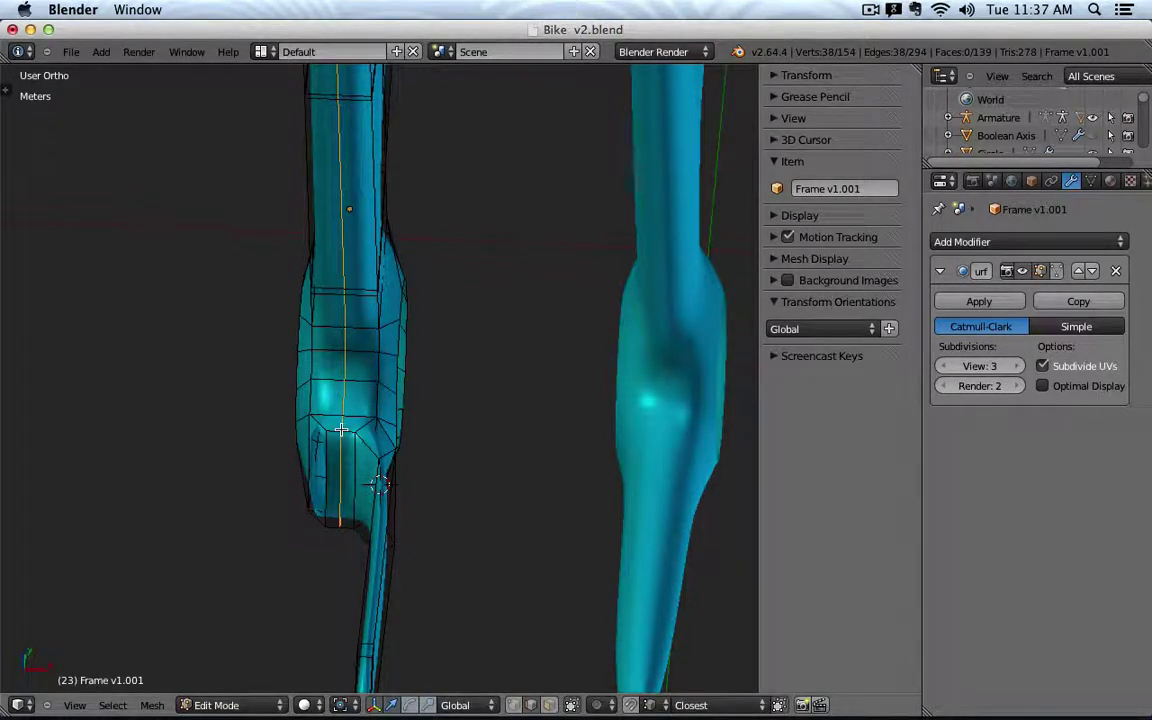
In top wireframe view, select all vertices on the armless half of the frame and delete them.
{"action": "key", "text": "KP_7"}
{"action": "key", "text": "z"}
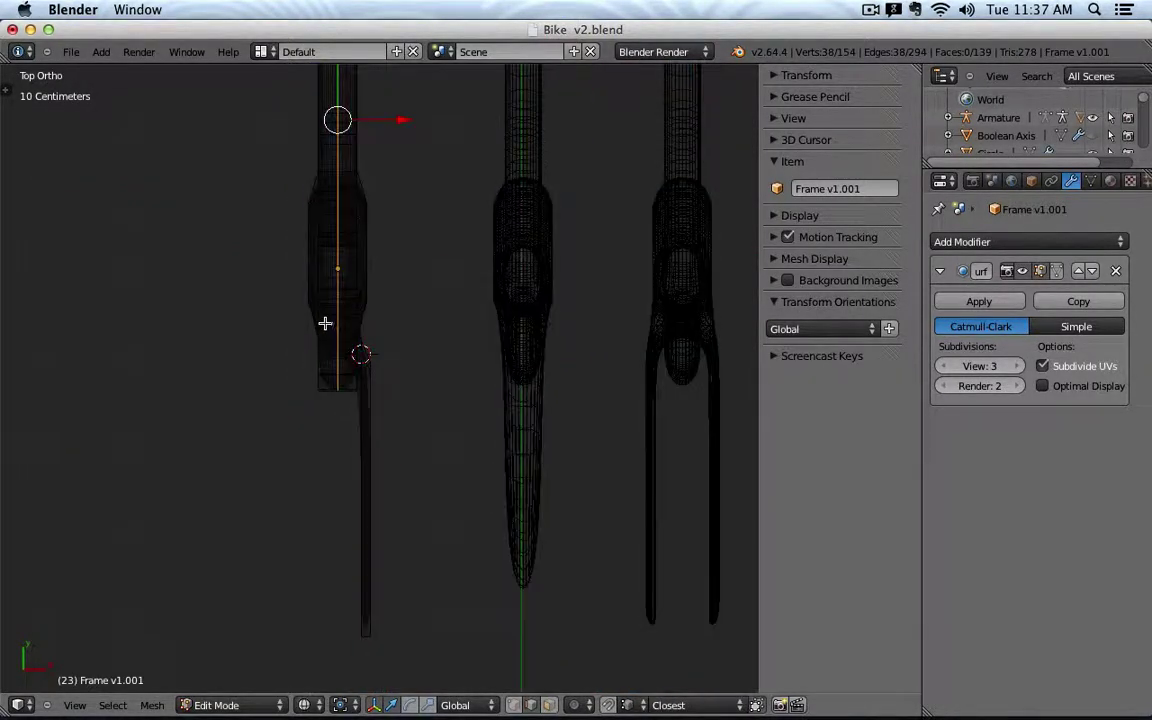
{"action": "middle_click_drag", "start_coordinate": [324, 324], "coordinate": [351, 489], "text": "shift"}
{"action": "scroll", "coordinate": [351, 489], "scroll_direction": "down", "scroll_amount": 2}
{"action": "key", "text": "a"}
{"action": "key", "text": "b"}
{"action": "left_click_drag", "start_coordinate": [270, 127], "coordinate": [351, 571]}
{"action": "key", "text": "z"}
{"action": "mouse_move", "coordinate": [351, 571]}
{"action": "middle_mouse_down"}
{"action": "mouse_move", "coordinate": [380, 563]}
{"action": "mouse_move", "coordinate": [449, 419]}
{"action": "middle_mouse_up"}
{"action": "scroll", "coordinate": [449, 419], "scroll_direction": "up", "scroll_amount": 2}
{"action": "key", "text": "x"}
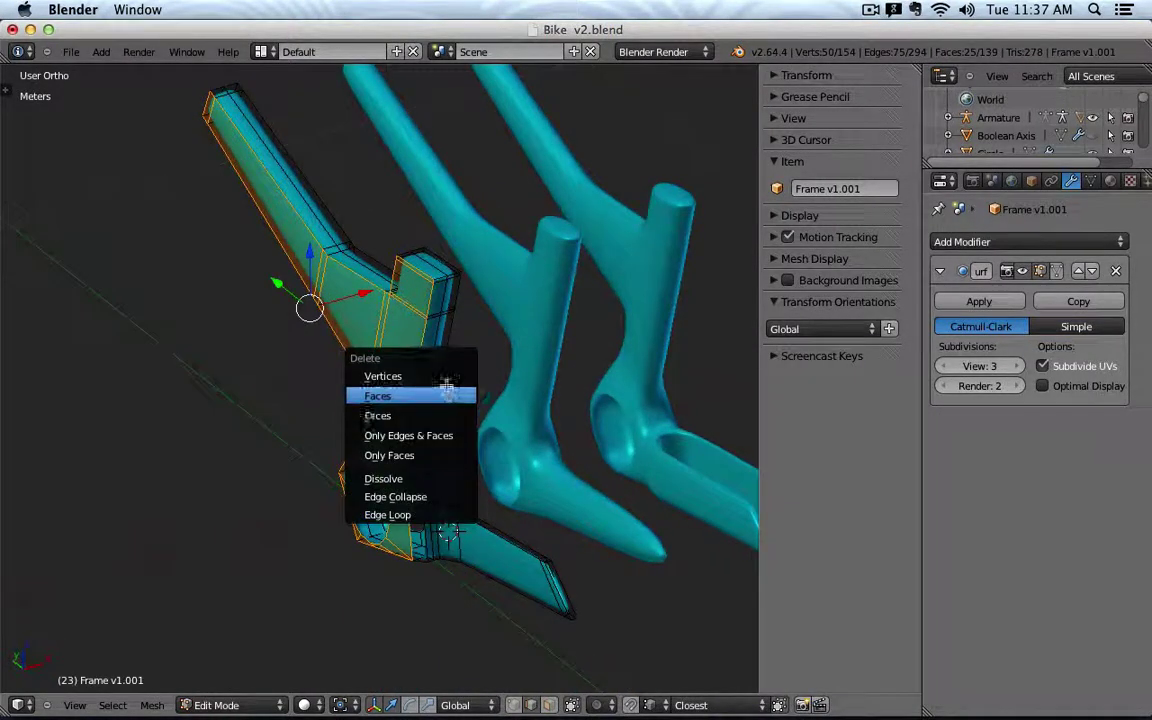
{"action": "left_click", "coordinate": [442, 375]}
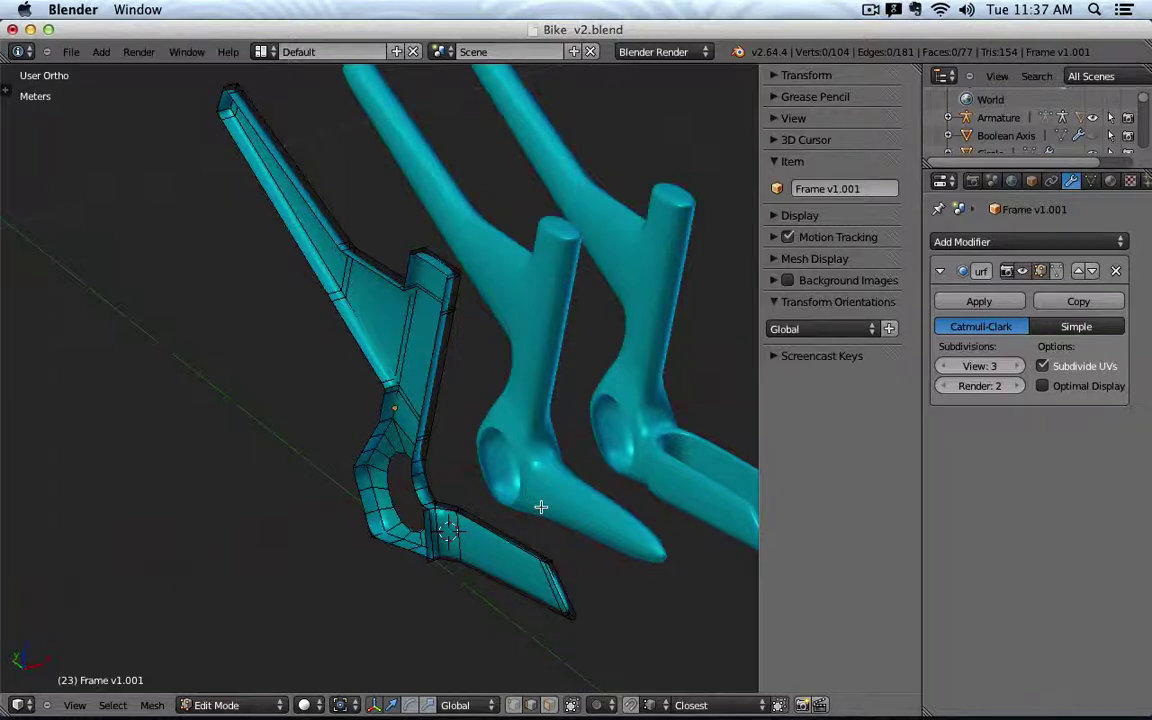
Select the leftover edge protruding past the centre line at the fork joint and delete its vertices.
{"action": "middle_click_drag", "start_coordinate": [540, 507], "coordinate": [399, 519]}
{"action": "scroll", "coordinate": [337, 571], "scroll_direction": "up", "scroll_amount": 2}
{"action": "right_click", "coordinate": [329, 507]}
{"action": "key", "text": "x"}
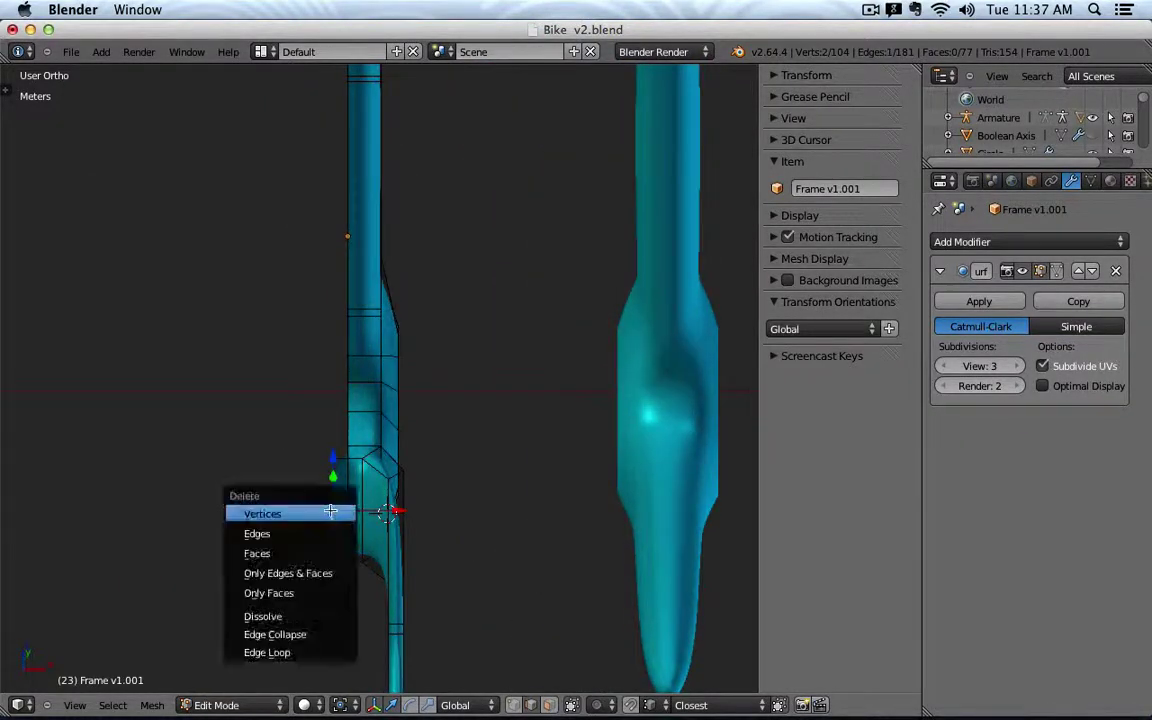
{"action": "left_click", "coordinate": [330, 512]}
Add a Mirror modifier on the X axis, place it above the Subdivision Surface modifier, and collapse both.
{"action": "key", "text": "Tab"}
{"action": "left_click", "coordinate": [1020, 242]}
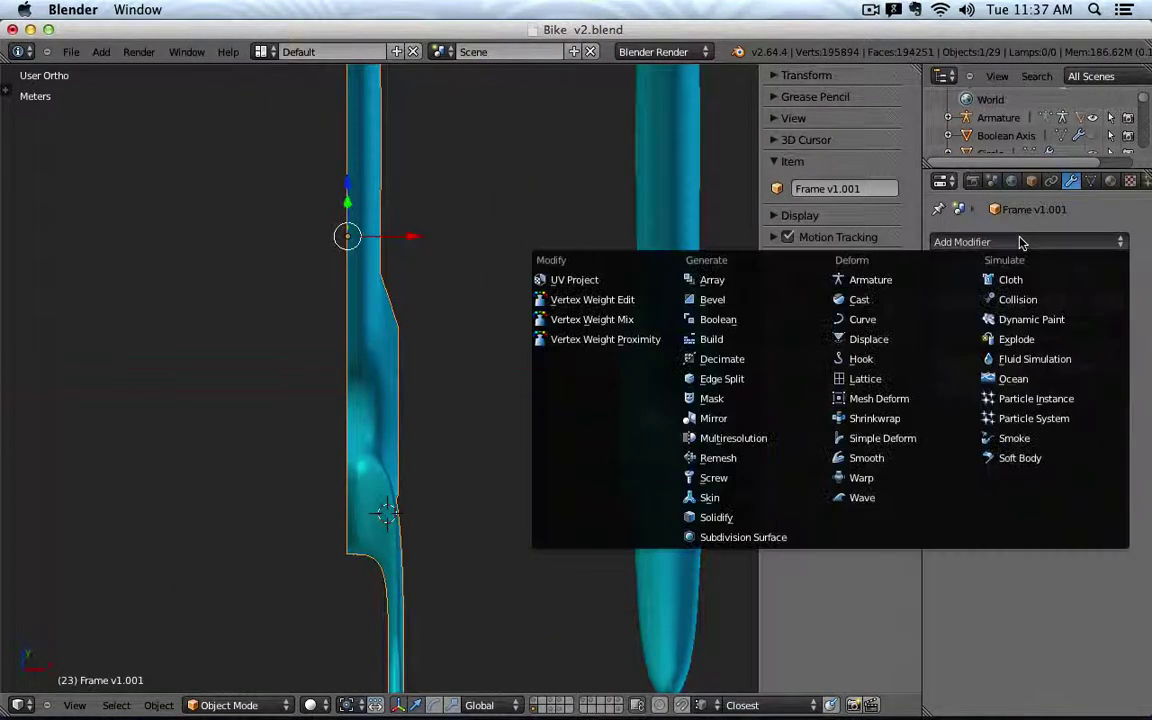
{"action": "left_click", "coordinate": [740, 419]}
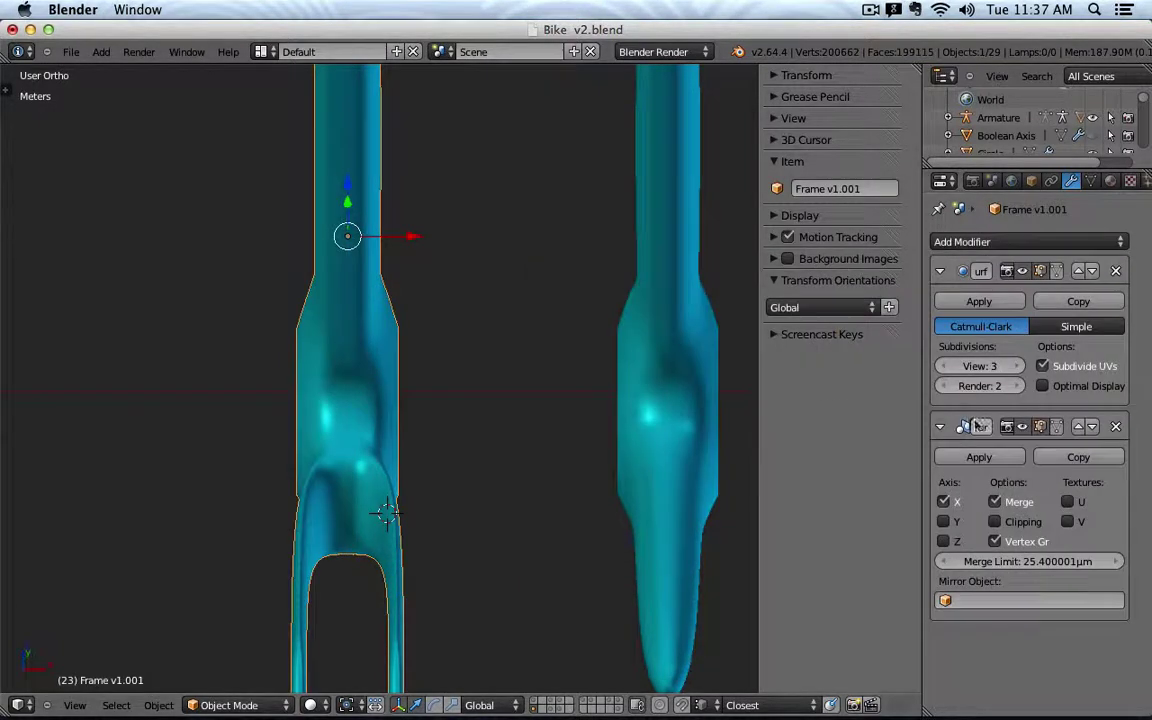
{"action": "left_click", "coordinate": [1078, 427]}
{"action": "left_click", "coordinate": [940, 271]}
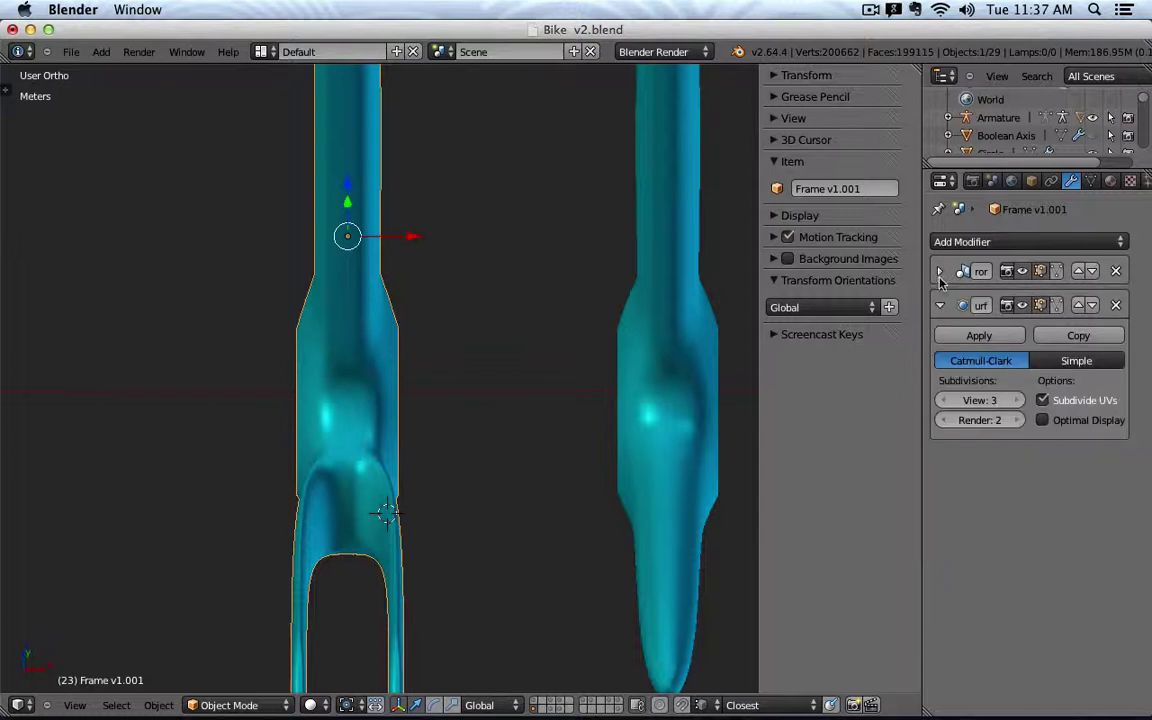
{"action": "left_click", "coordinate": [940, 305]}
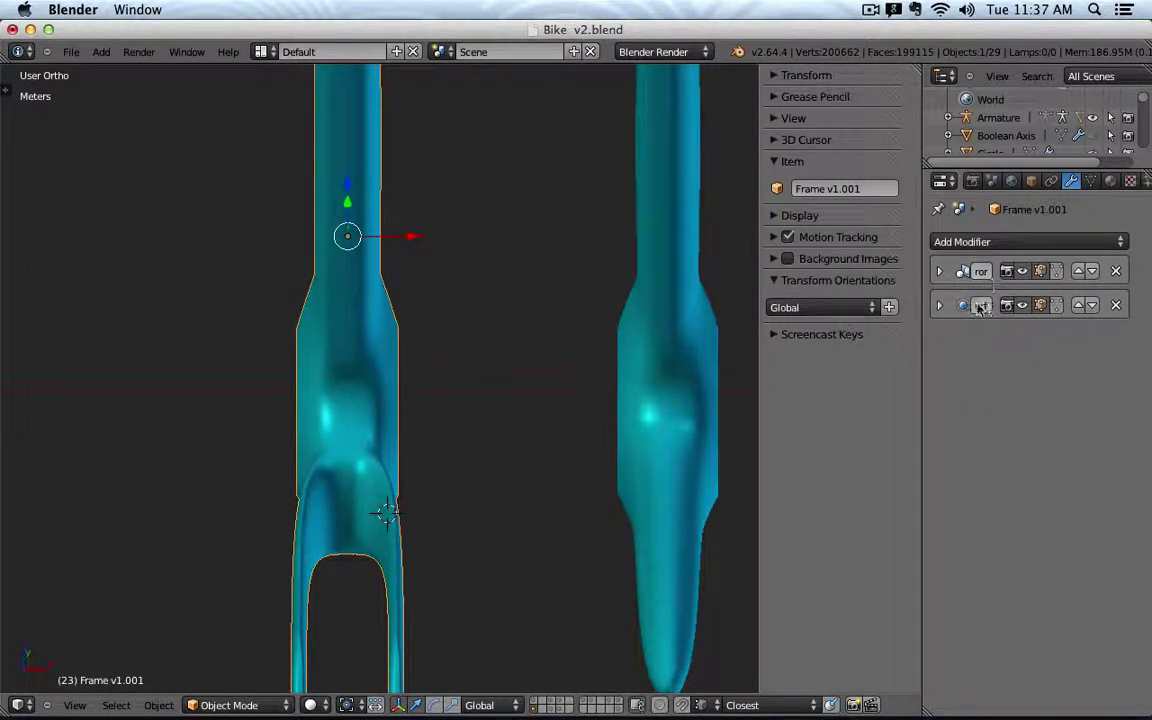
Add an edge loop running along the arm into the fork joint and slide it close to the upper edge.
{"action": "scroll", "coordinate": [514, 468], "scroll_direction": "down", "scroll_amount": 4}
{"action": "middle_click_drag", "start_coordinate": [565, 381], "coordinate": [481, 463]}
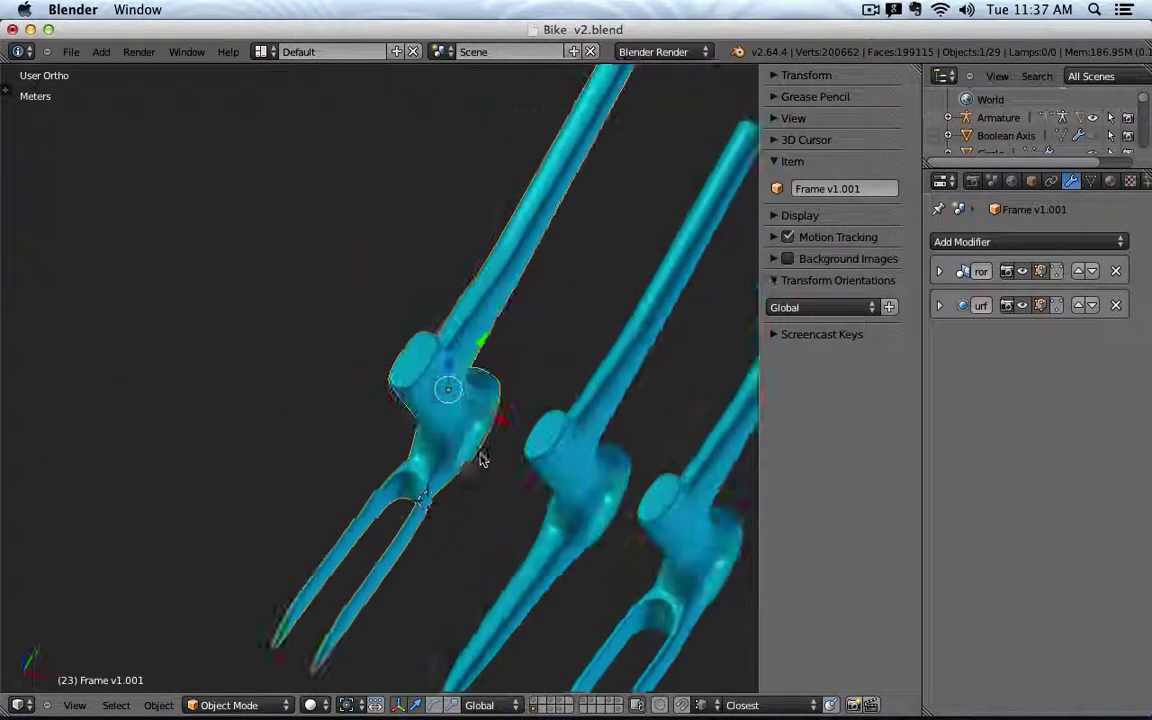
{"action": "key", "text": "Tab"}
{"action": "scroll", "coordinate": [447, 496], "scroll_direction": "up", "scroll_amount": 5}
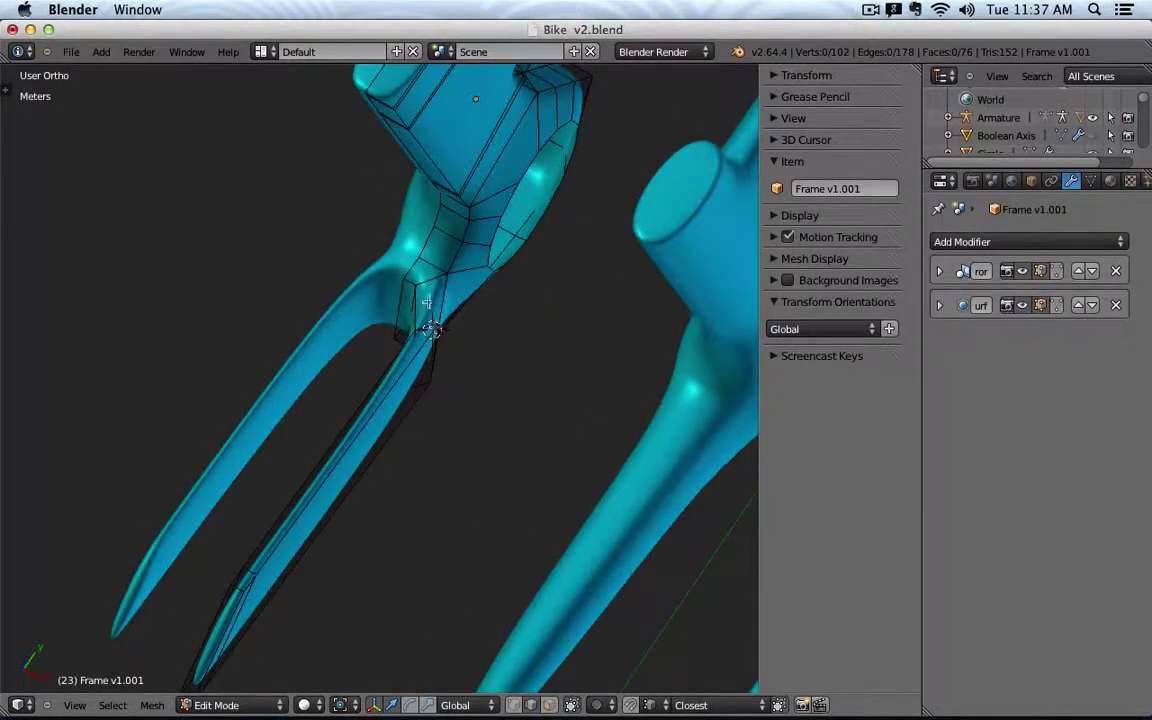
{"action": "key", "text": "ctrl+r"}
{"action": "left_click", "coordinate": [433, 283]}
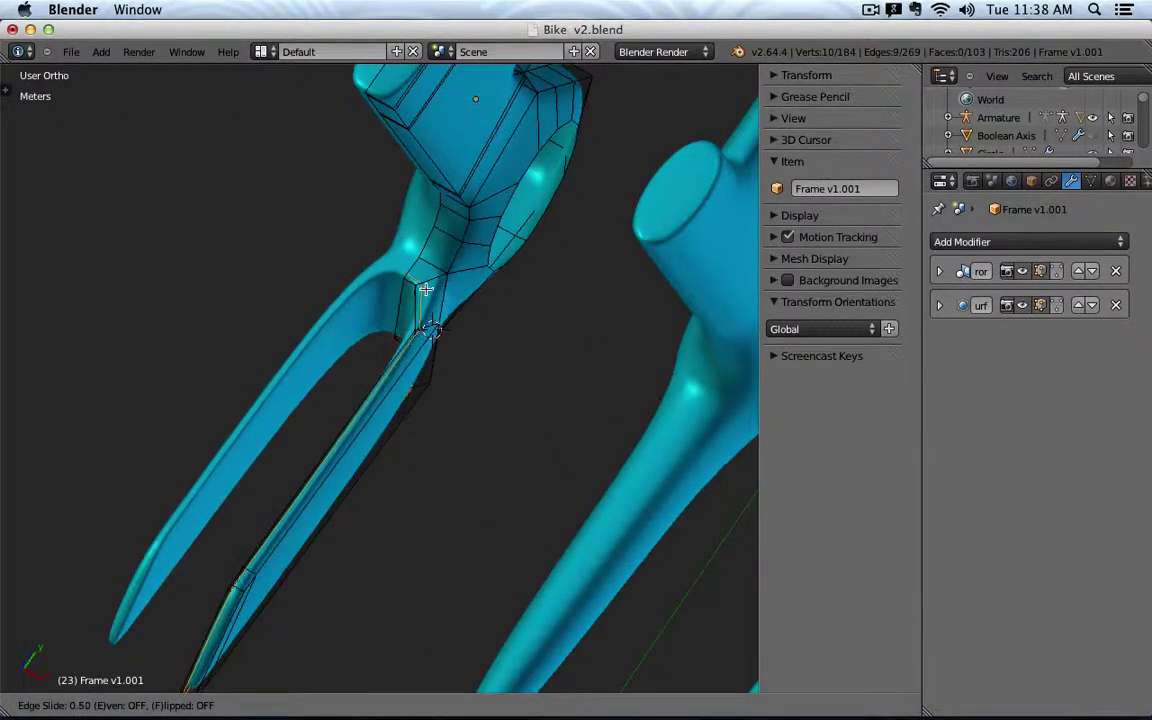
{"action": "left_click", "coordinate": [430, 330]}
Add a matching edge loop along the arm's underside, slide it close to the edge, and inspect the fork in Object Mode.
{"action": "middle_click_drag", "start_coordinate": [465, 370], "coordinate": [476, 154]}
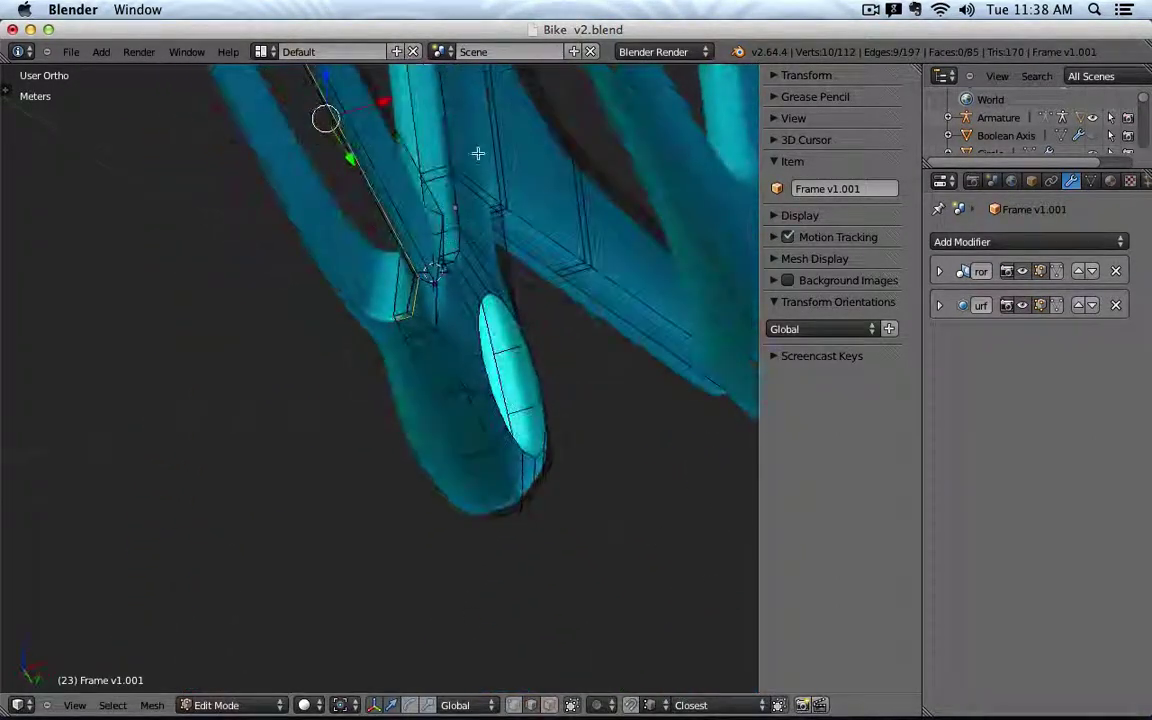
{"action": "key", "text": "ctrl+r"}
{"action": "left_click", "coordinate": [425, 316]}
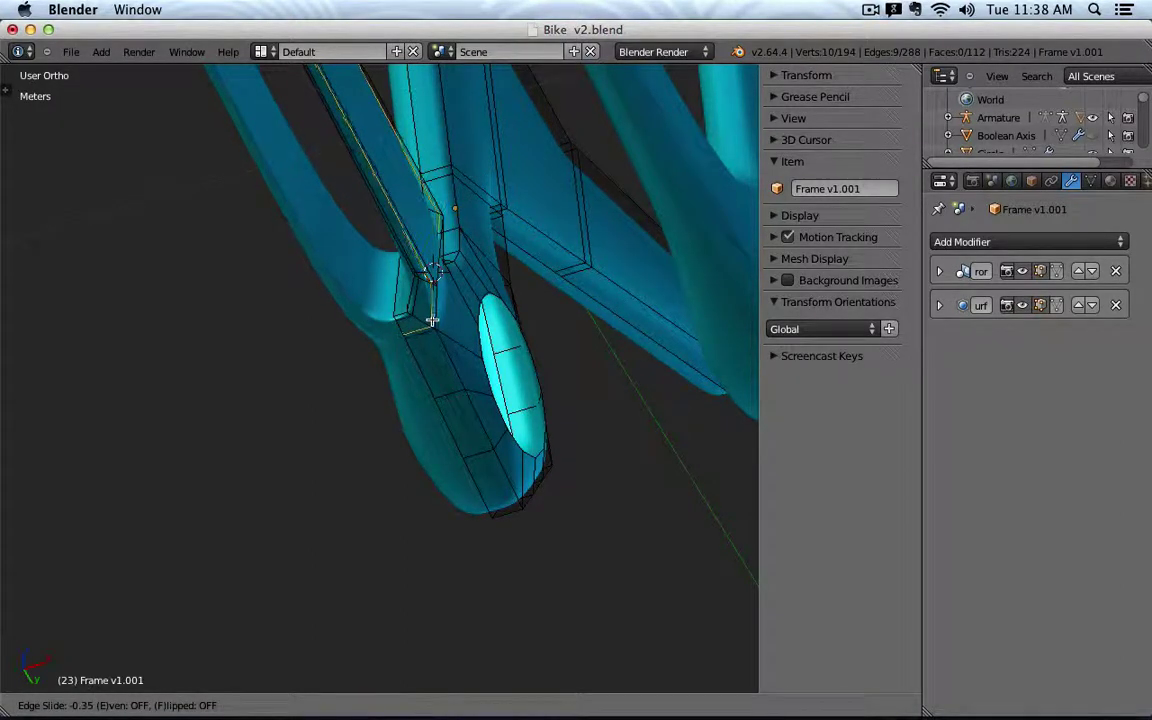
{"action": "left_click", "coordinate": [430, 312]}
{"action": "key", "text": "Tab"}
{"action": "middle_click_drag", "start_coordinate": [449, 255], "coordinate": [607, 400]}
{"action": "middle_click_drag", "start_coordinate": [406, 240], "coordinate": [409, 334]}
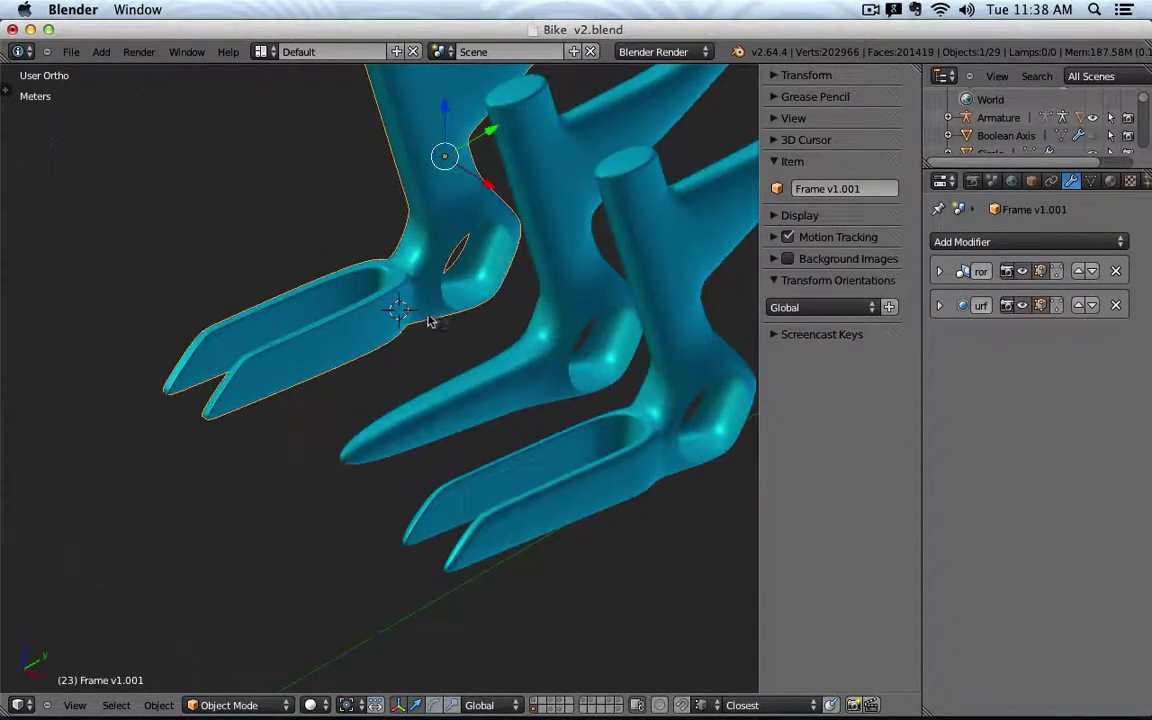
Mark the creases where the fork meets the frame with Grease Pencil strokes and remove the annotation.
{"action": "scroll", "coordinate": [430, 320], "scroll_direction": "up", "scroll_amount": 5}
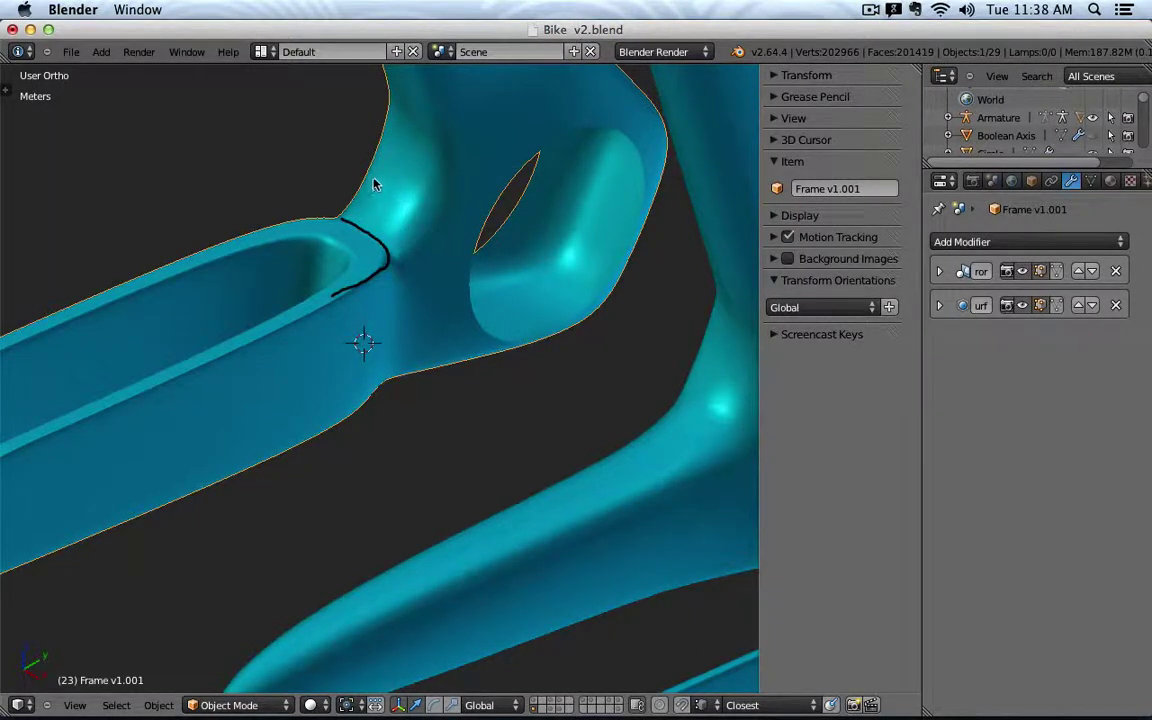
{"action": "mouse_move", "coordinate": [374, 182]}
{"action": "left_mouse_down"}
{"action": "mouse_move", "coordinate": [418, 226]}
{"action": "mouse_move", "coordinate": [478, 244]}
{"action": "left_mouse_up"}
{"action": "mouse_move", "coordinate": [300, 322]}
{"action": "left_mouse_down"}
{"action": "mouse_move", "coordinate": [405, 225]}
{"action": "mouse_move", "coordinate": [427, 152]}
{"action": "left_mouse_up"}
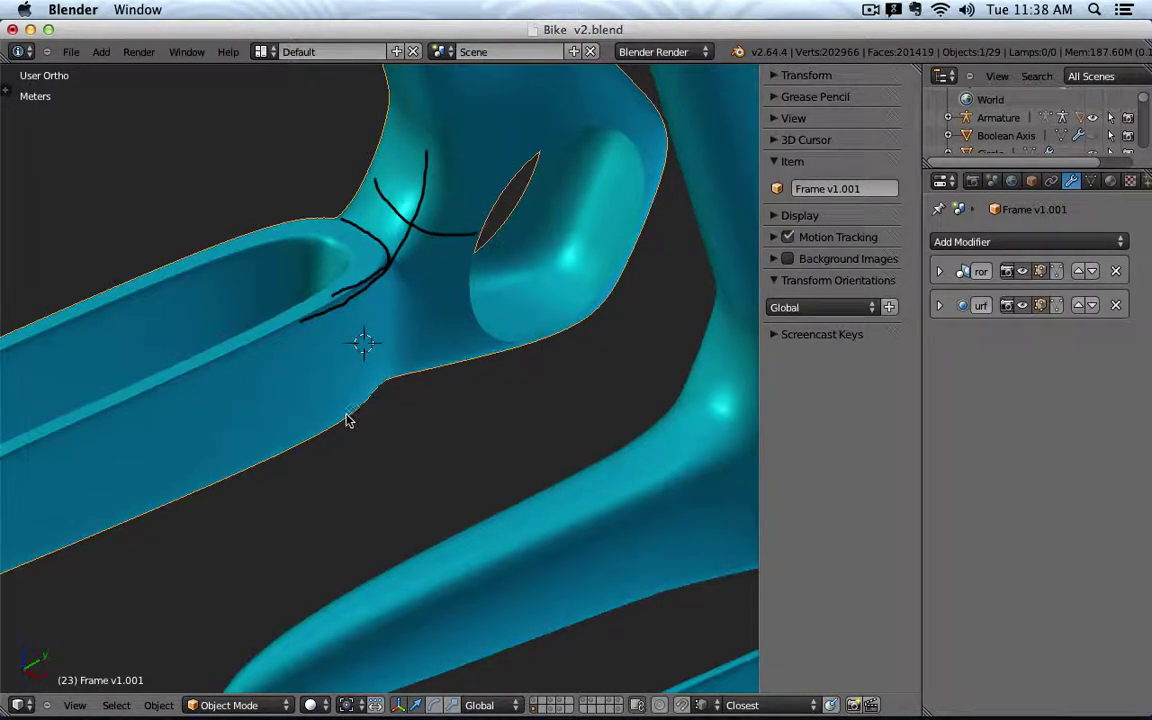
{"action": "mouse_move", "coordinate": [347, 413]}
{"action": "left_mouse_down"}
{"action": "mouse_move", "coordinate": [478, 357]}
{"action": "mouse_move", "coordinate": [515, 364]}
{"action": "left_mouse_up"}
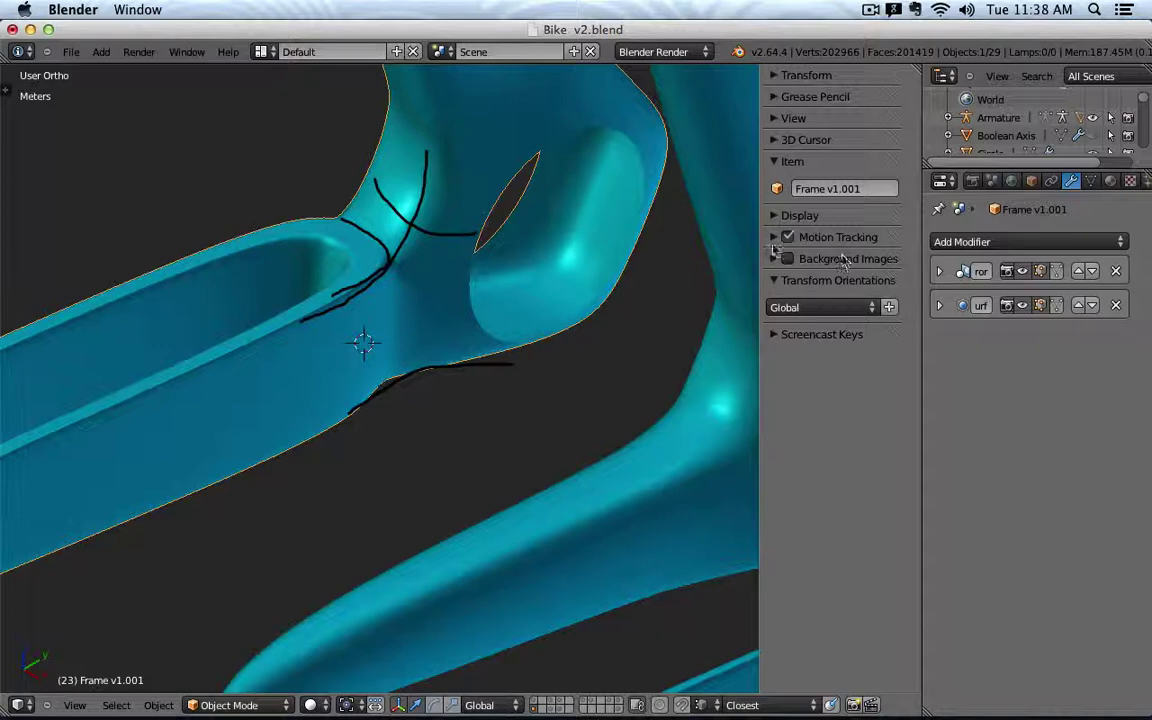
{"action": "left_click", "coordinate": [838, 97]}
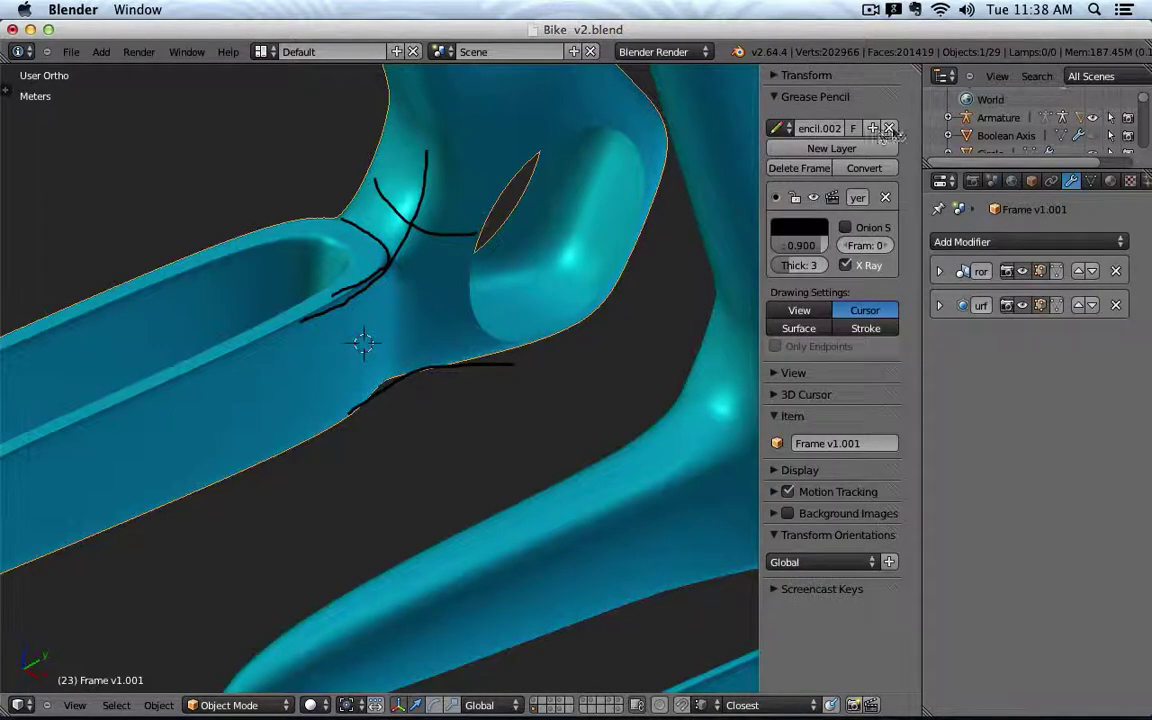
{"action": "left_click", "coordinate": [888, 128]}
Isolate the forked frame from the other two frames and enter Edit Mode on its mesh.
{"action": "scroll", "coordinate": [482, 308], "scroll_direction": "down", "scroll_amount": 7}
{"action": "right_click", "coordinate": [547, 379]}
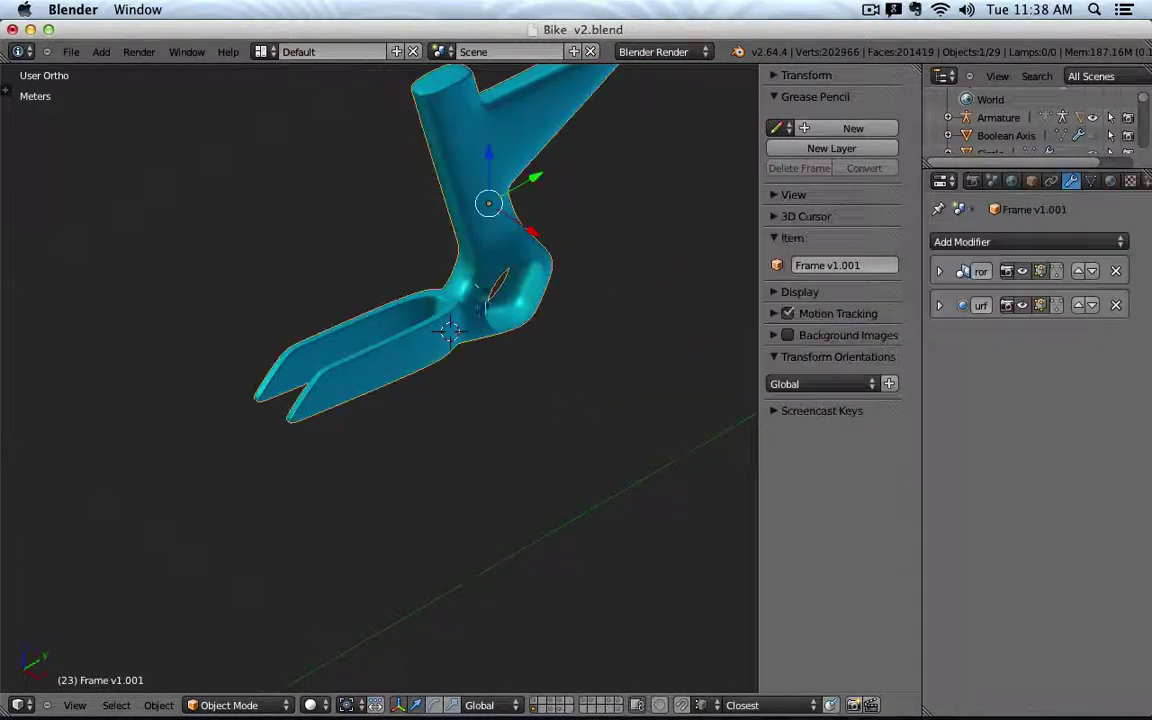
{"action": "key", "text": "Tab"}
{"action": "middle_click_drag", "start_coordinate": [562, 448], "coordinate": [508, 373]}
{"action": "scroll", "coordinate": [512, 410], "scroll_direction": "up", "scroll_amount": 5}
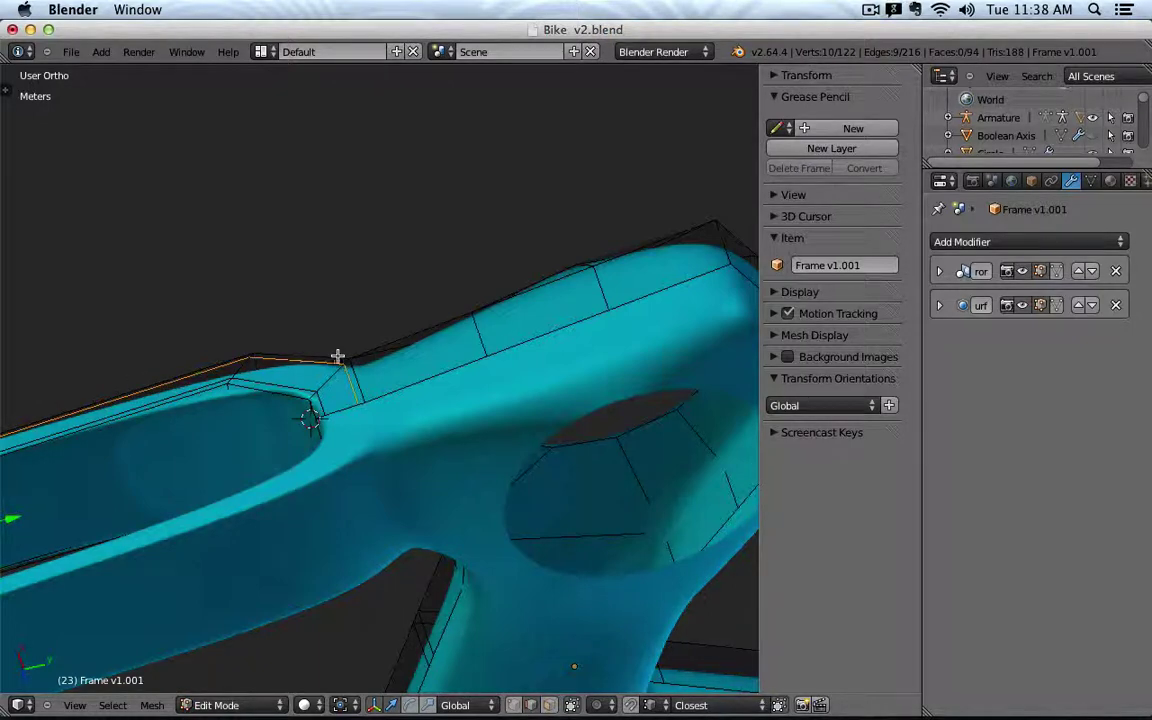
Trace the edge flow from the fork joint along the frame's underside with Grease Pencil and delete that layer.
{"action": "middle_click_drag", "start_coordinate": [414, 359], "coordinate": [290, 466], "text": "shift"}
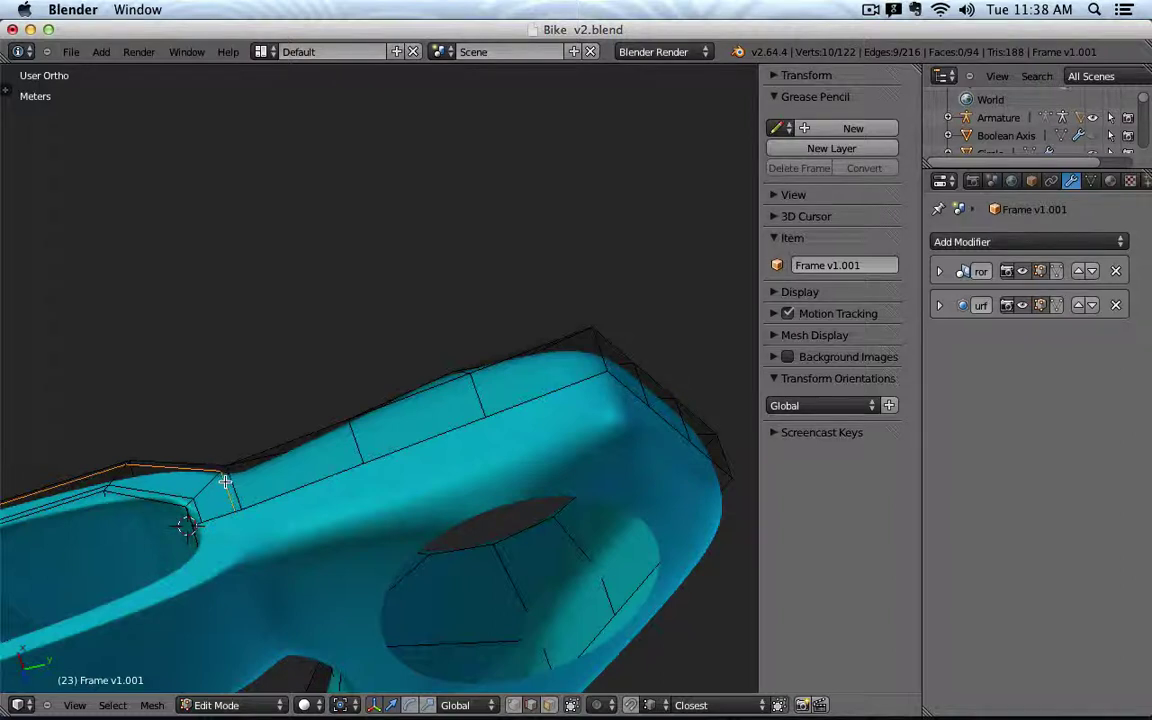
{"action": "right_click", "coordinate": [230, 498], "text": "shift"}
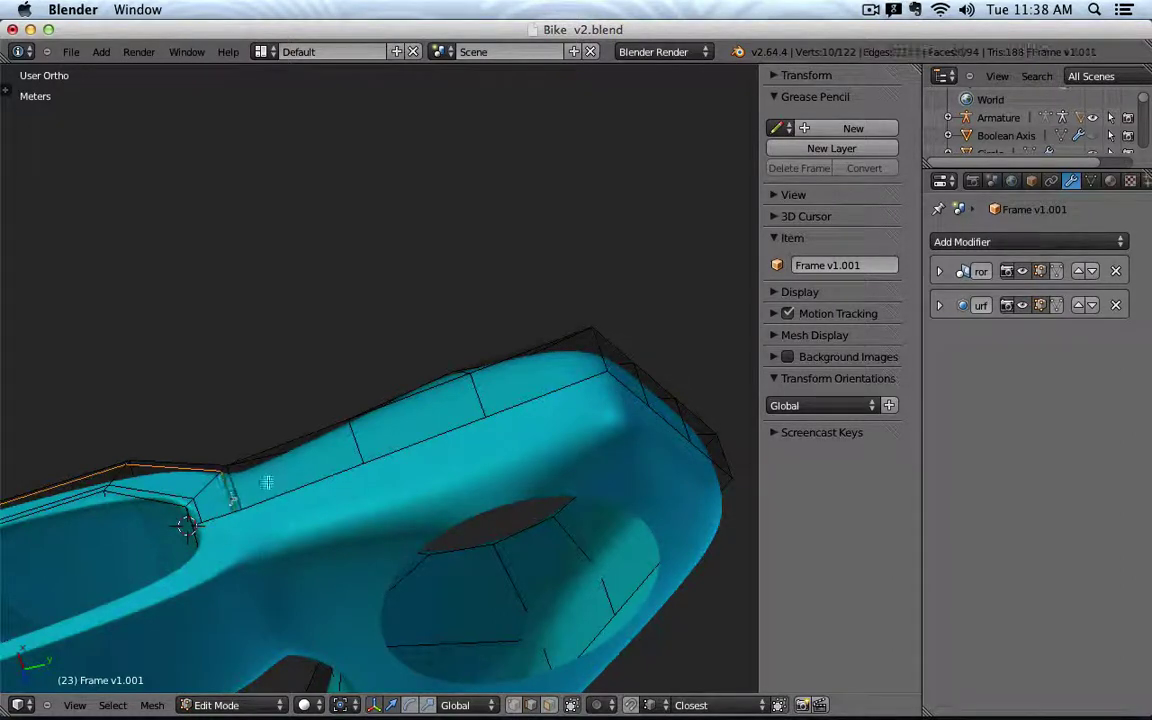
{"action": "mouse_move", "coordinate": [229, 470]}
{"action": "left_mouse_down"}
{"action": "mouse_move", "coordinate": [581, 334]}
{"action": "mouse_move", "coordinate": [640, 352]}
{"action": "mouse_move", "coordinate": [716, 422]}
{"action": "left_mouse_up"}
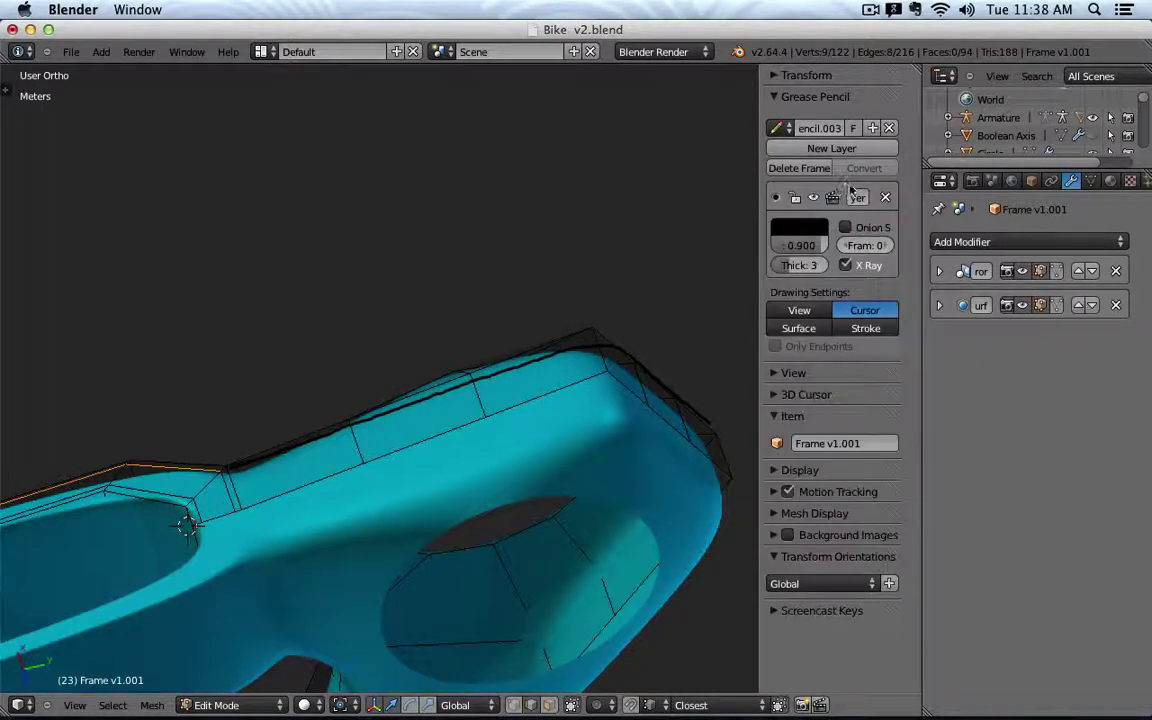
{"action": "left_click", "coordinate": [888, 198]}
Delete the short crosswise edge on the underside where the fork joins the frame body, opening its adjoining faces.
{"action": "mouse_move", "coordinate": [455, 316]}
{"action": "middle_mouse_down"}
{"action": "mouse_move", "coordinate": [411, 381]}
{"action": "mouse_move", "coordinate": [398, 545]}
{"action": "middle_mouse_up"}
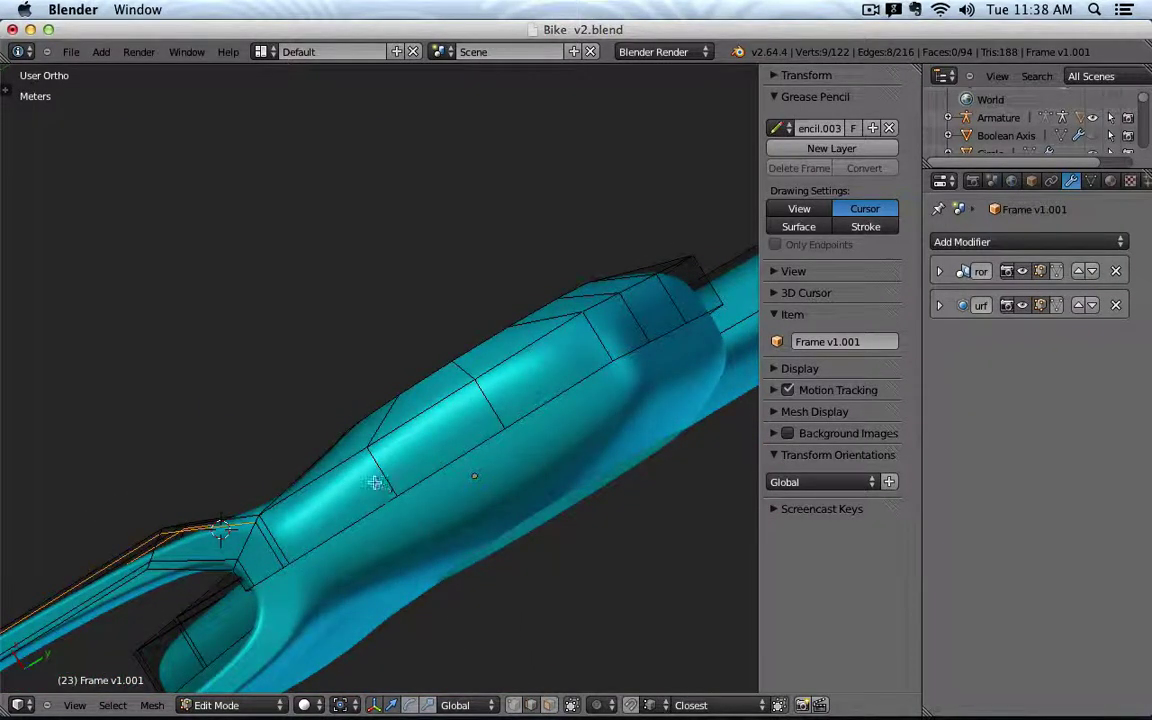
{"action": "middle_click_drag", "start_coordinate": [297, 524], "coordinate": [411, 380], "text": "shift"}
{"action": "scroll", "coordinate": [404, 432], "scroll_direction": "up", "scroll_amount": 4}
{"action": "right_click", "coordinate": [378, 414]}
{"action": "key", "text": "x"}
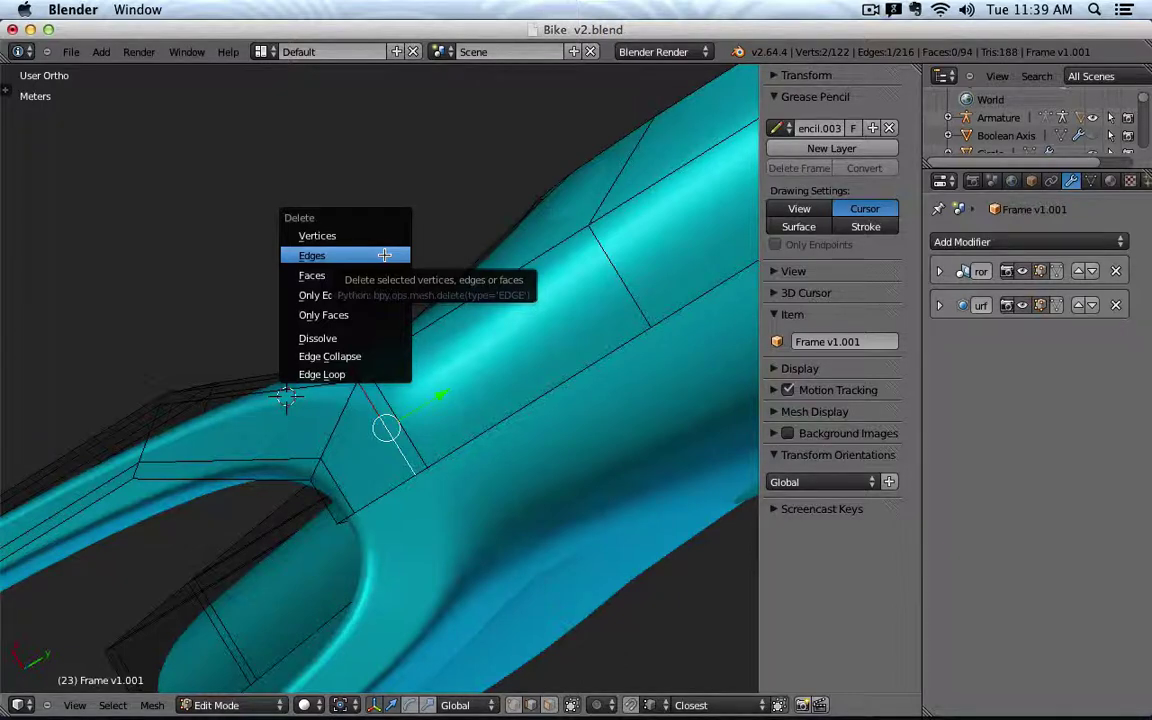
{"action": "left_click", "coordinate": [384, 255]}
{"action": "middle_click_drag", "start_coordinate": [384, 255], "coordinate": [391, 360]}
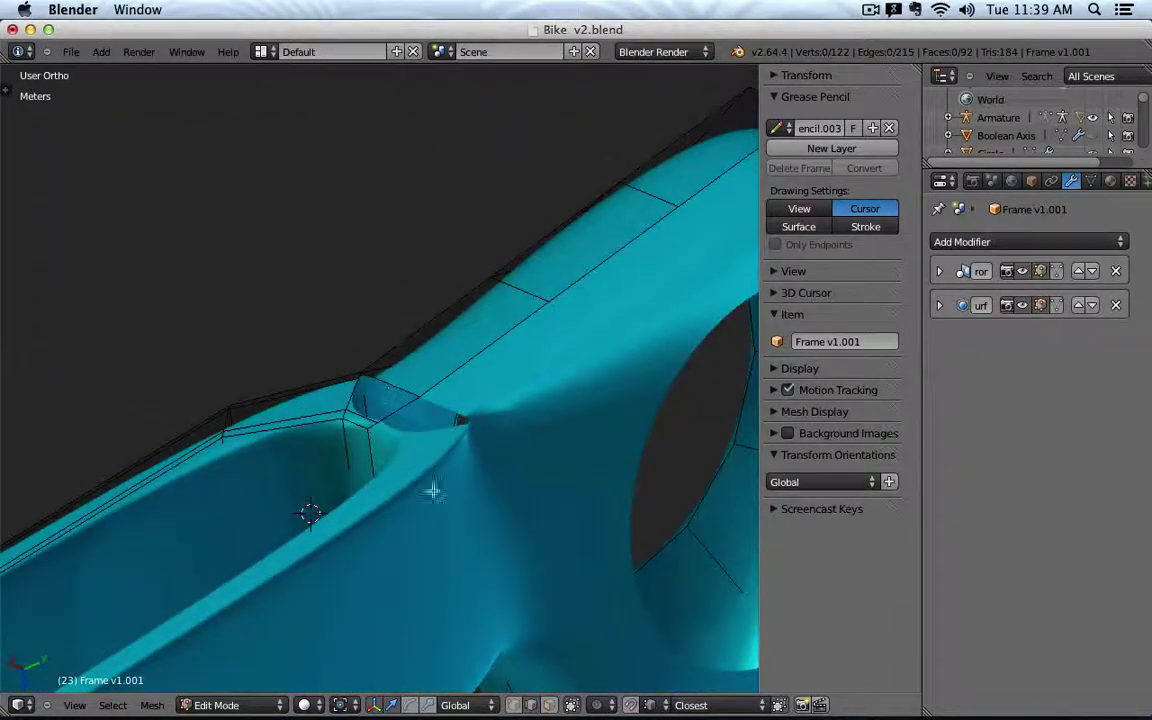
Delete the matching crosswise edge on the upper side of the fork joint.
{"action": "middle_click_drag", "start_coordinate": [432, 490], "coordinate": [561, 378]}
{"action": "right_click", "coordinate": [400, 472]}
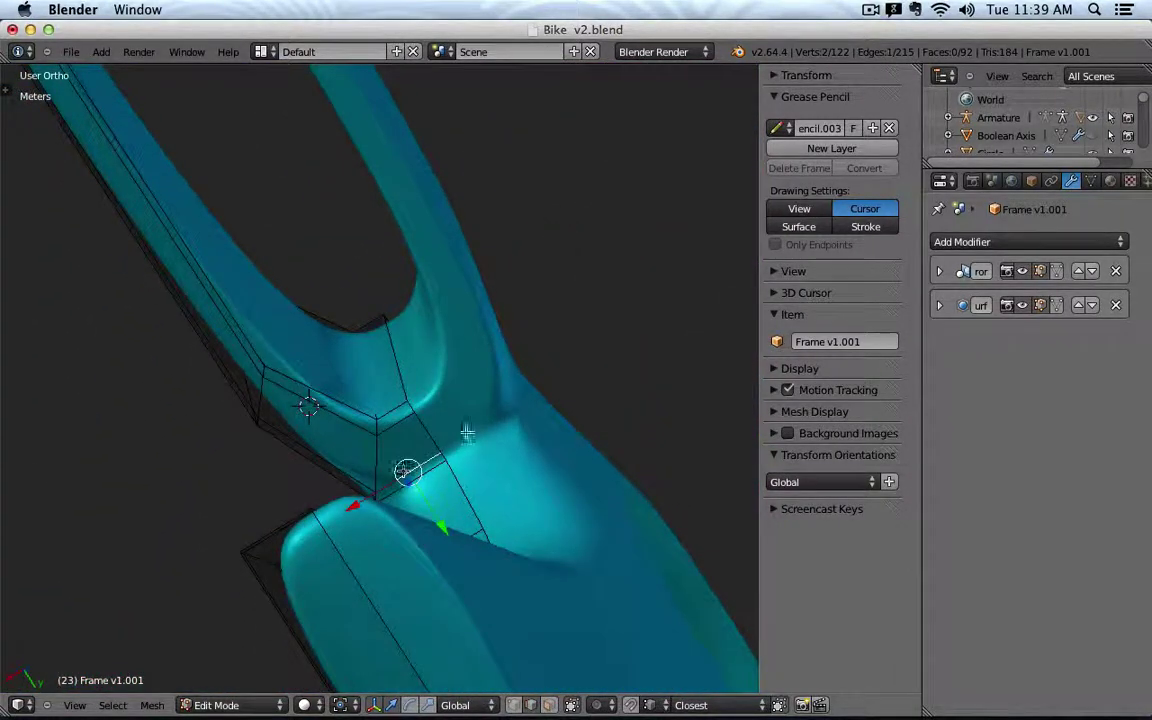
{"action": "key", "text": "x"}
{"action": "left_click", "coordinate": [465, 441]}
Add an edge loop around the frame body's outer rim and slide it close to the rim's side edge.
{"action": "middle_click_drag", "start_coordinate": [465, 441], "coordinate": [323, 381]}
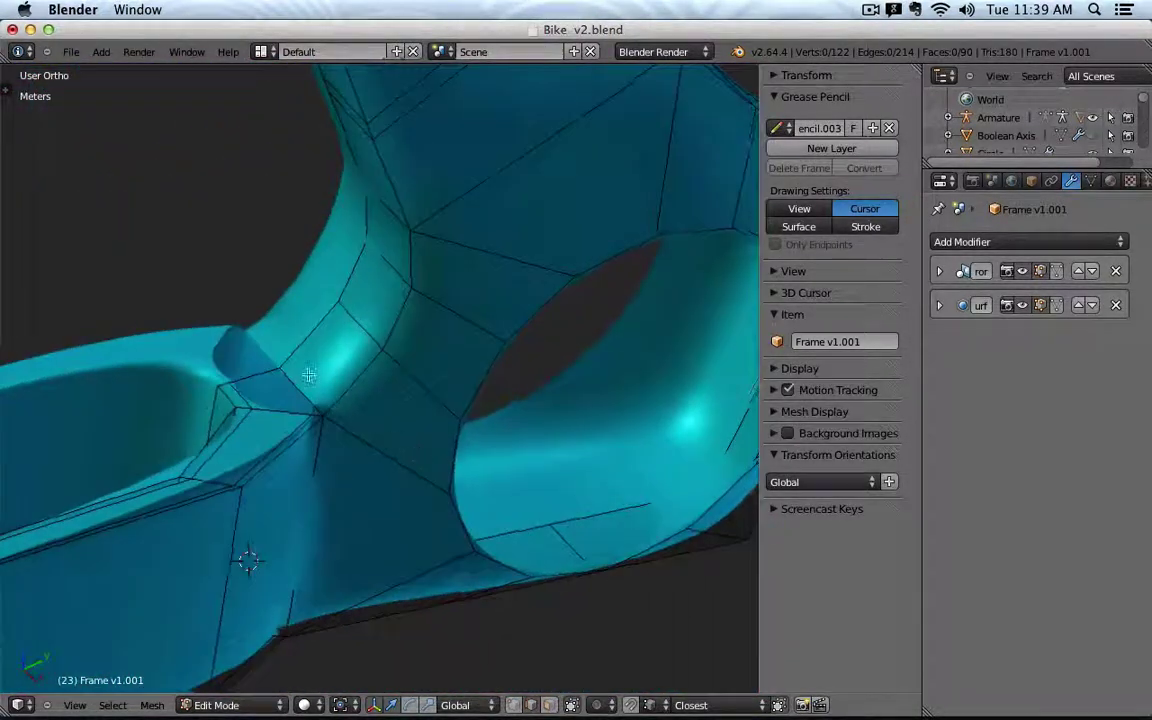
{"action": "key", "text": "ctrl+r"}
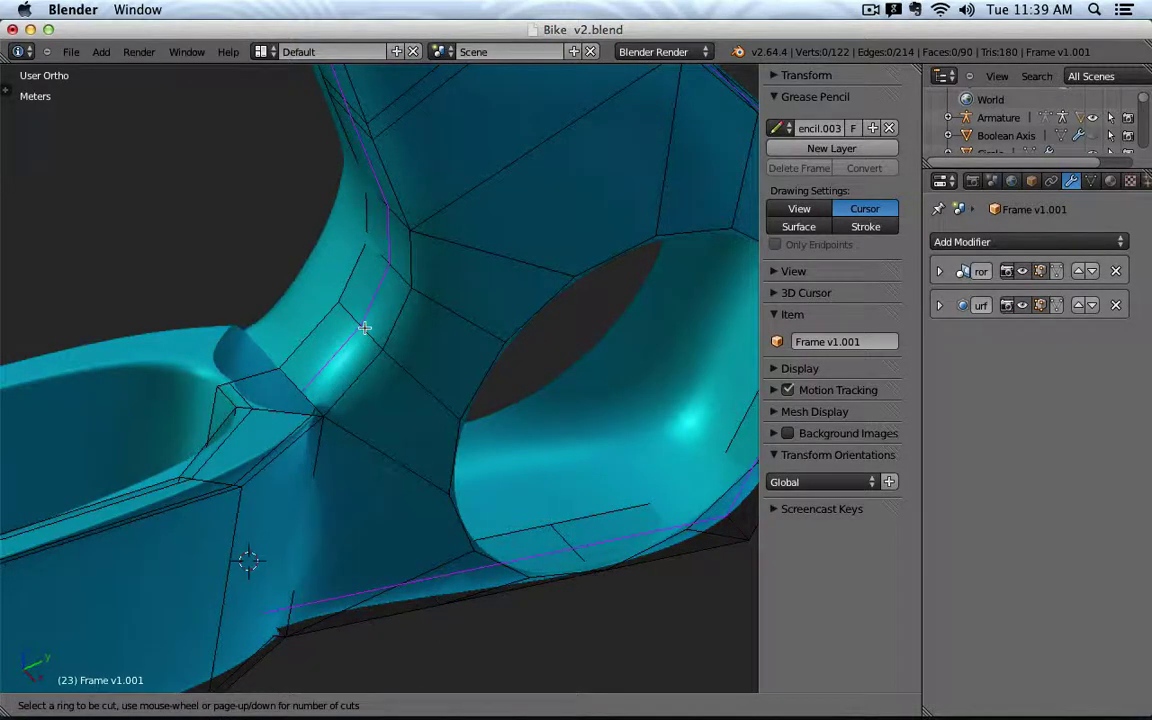
{"action": "left_click", "coordinate": [359, 318]}
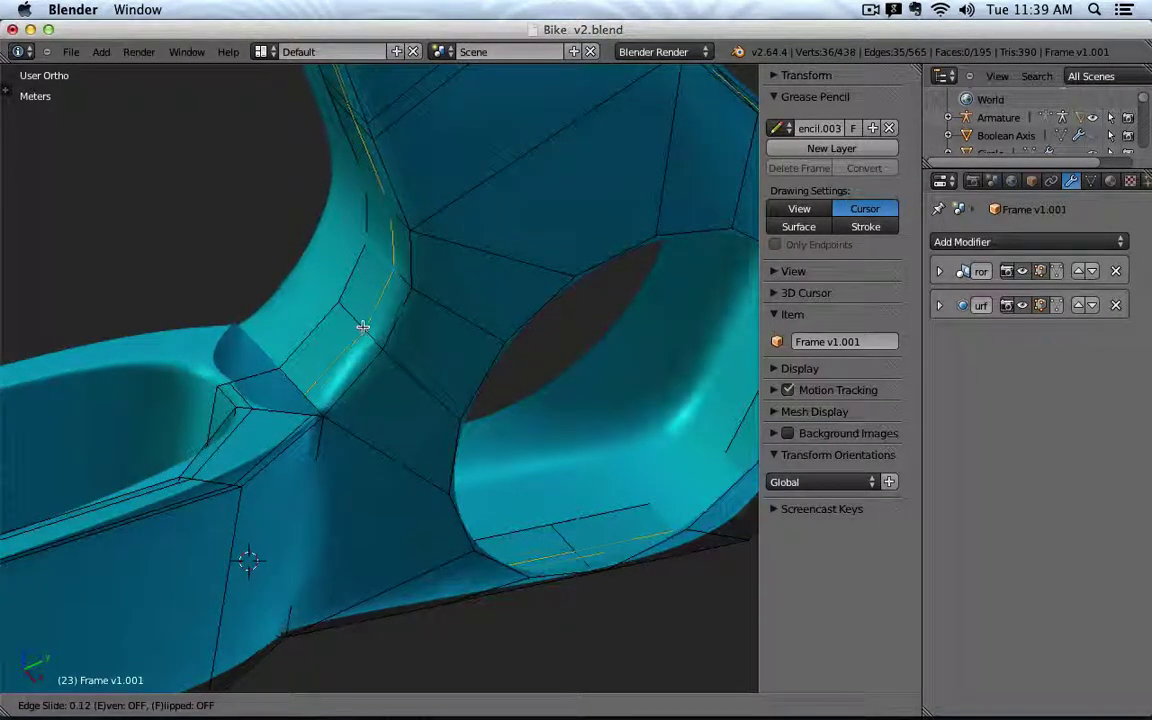
{"action": "left_click", "coordinate": [373, 337]}
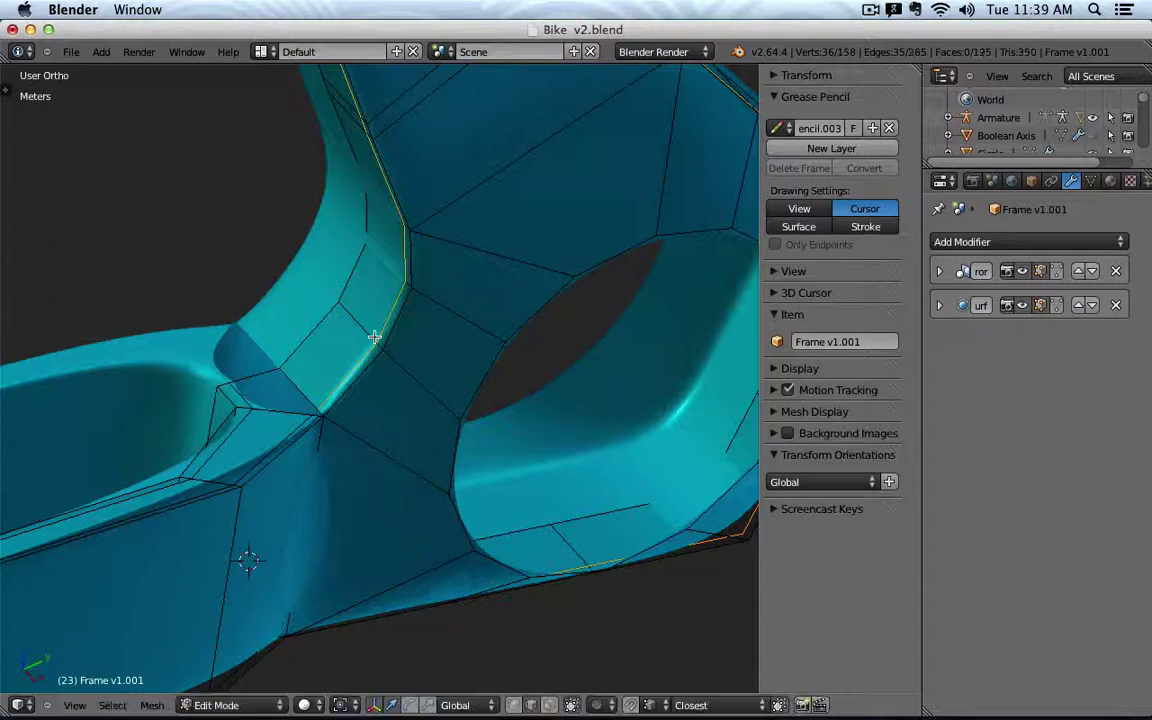
{"action": "middle_click_drag", "start_coordinate": [373, 334], "coordinate": [355, 363]}
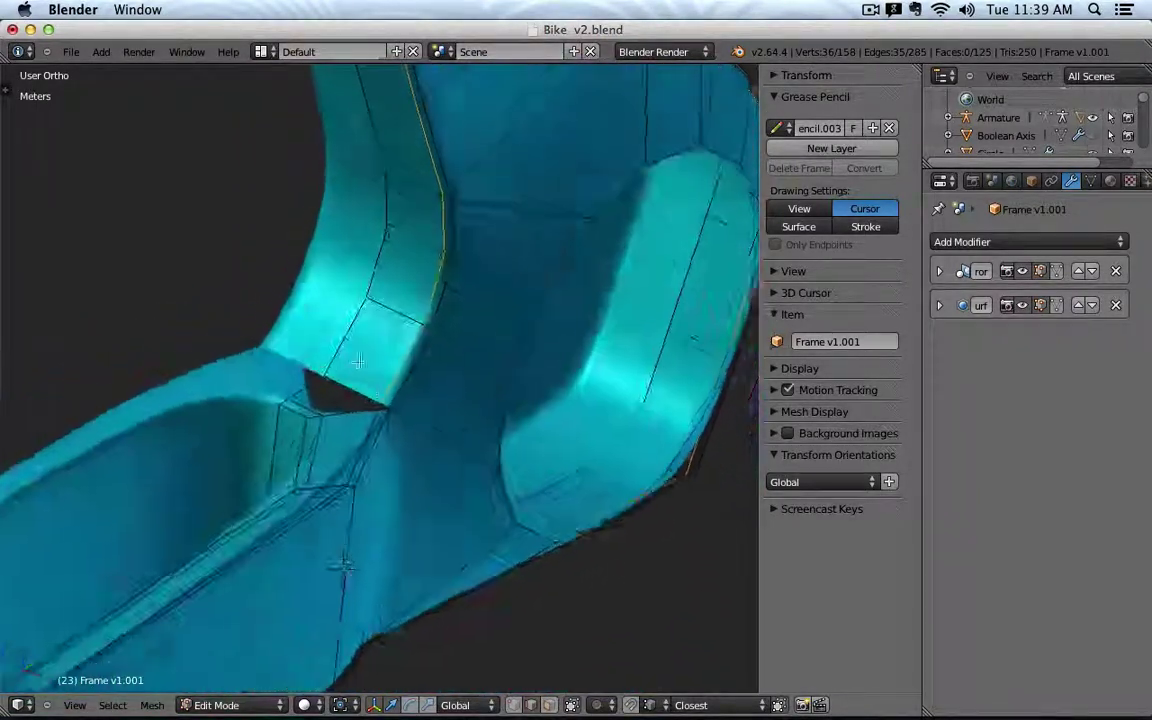
{"action": "scroll", "coordinate": [390, 416], "scroll_direction": "up", "scroll_amount": 5}
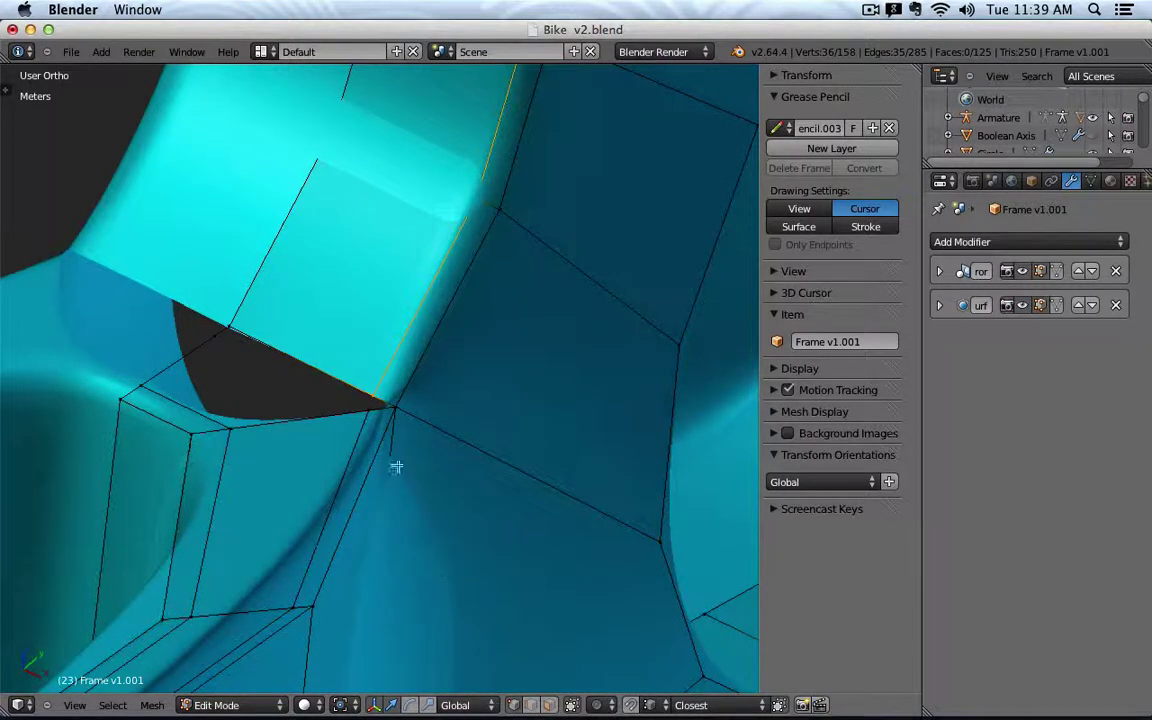
{"action": "scroll", "coordinate": [373, 419], "scroll_direction": "down", "scroll_amount": 5}
{"action": "key", "text": "Tab"}
{"action": "middle_click_drag", "start_coordinate": [398, 478], "coordinate": [451, 472]}
{"action": "key", "text": "Tab"}
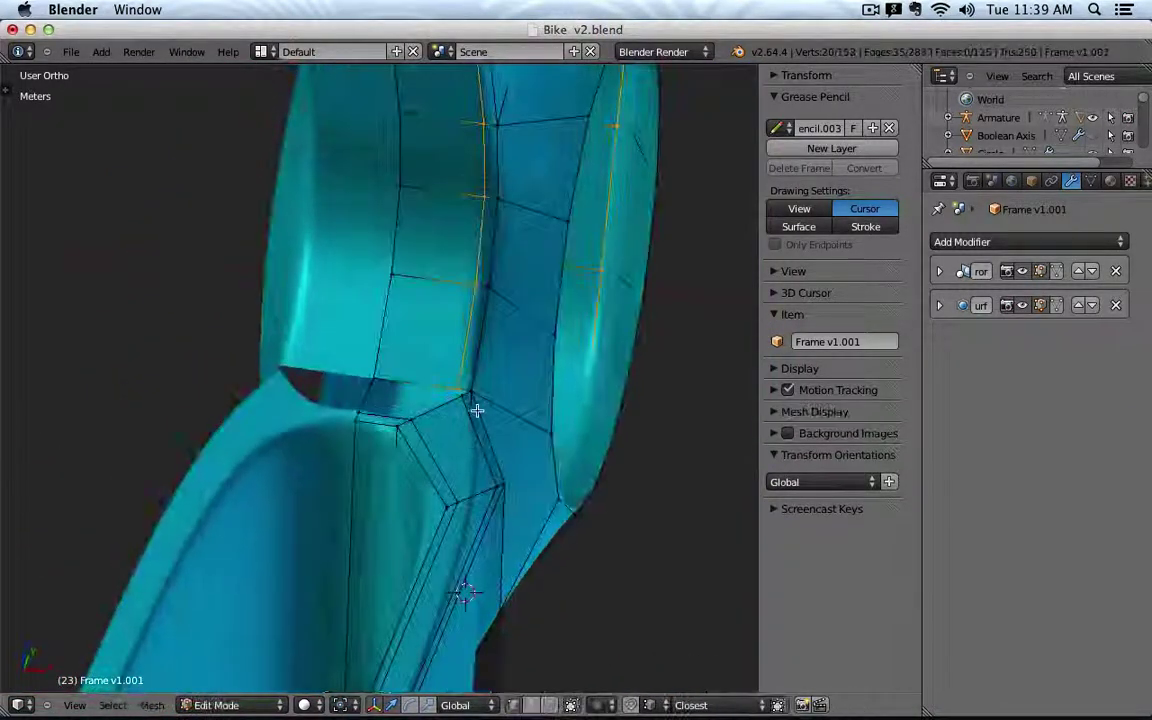
Merge the new loop's end vertex with the adjacent fork-corner vertex on the upper side of the joint using At Last.
{"action": "scroll", "coordinate": [478, 406], "scroll_direction": "up", "scroll_amount": 4}
{"action": "right_click", "coordinate": [438, 368]}
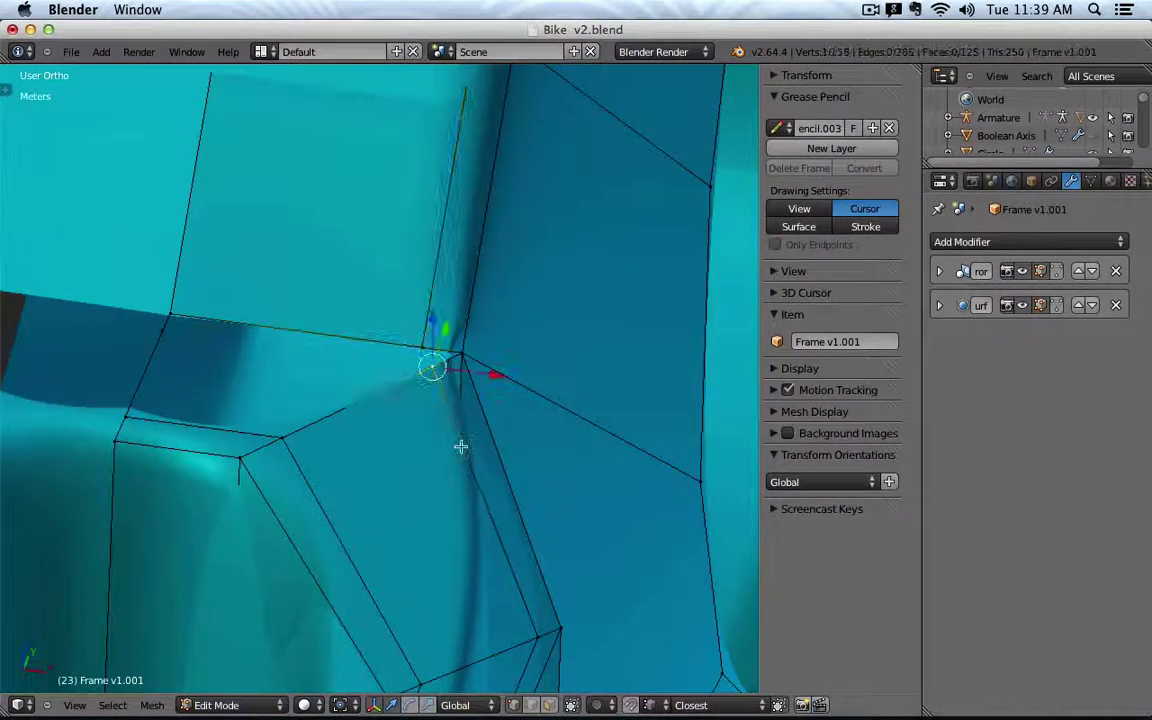
{"action": "right_click", "coordinate": [410, 345], "text": "shift"}
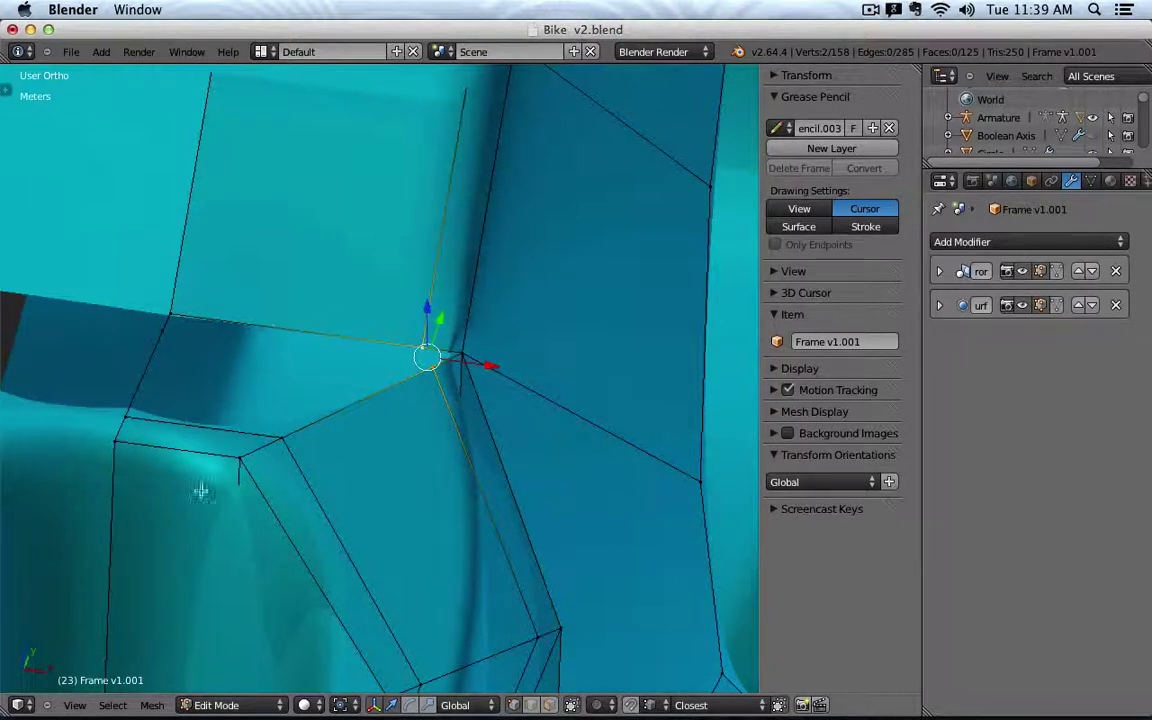
{"action": "left_click", "coordinate": [152, 705]}
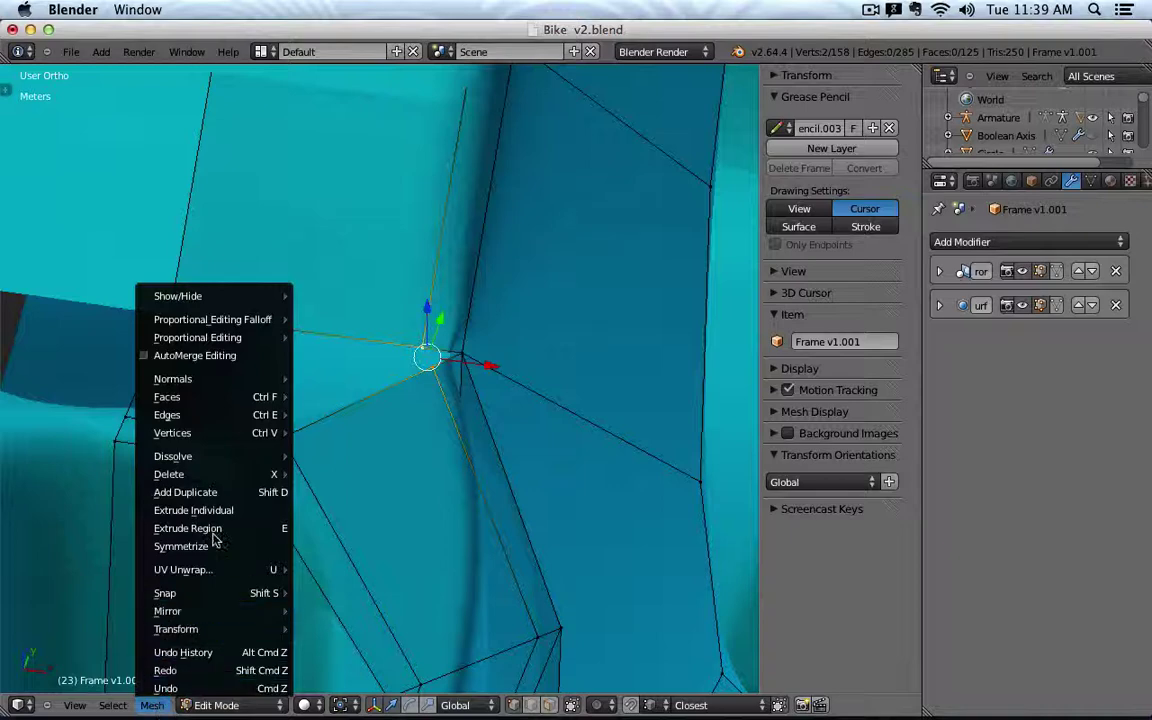
{"action": "mouse_move", "coordinate": [222, 412]}
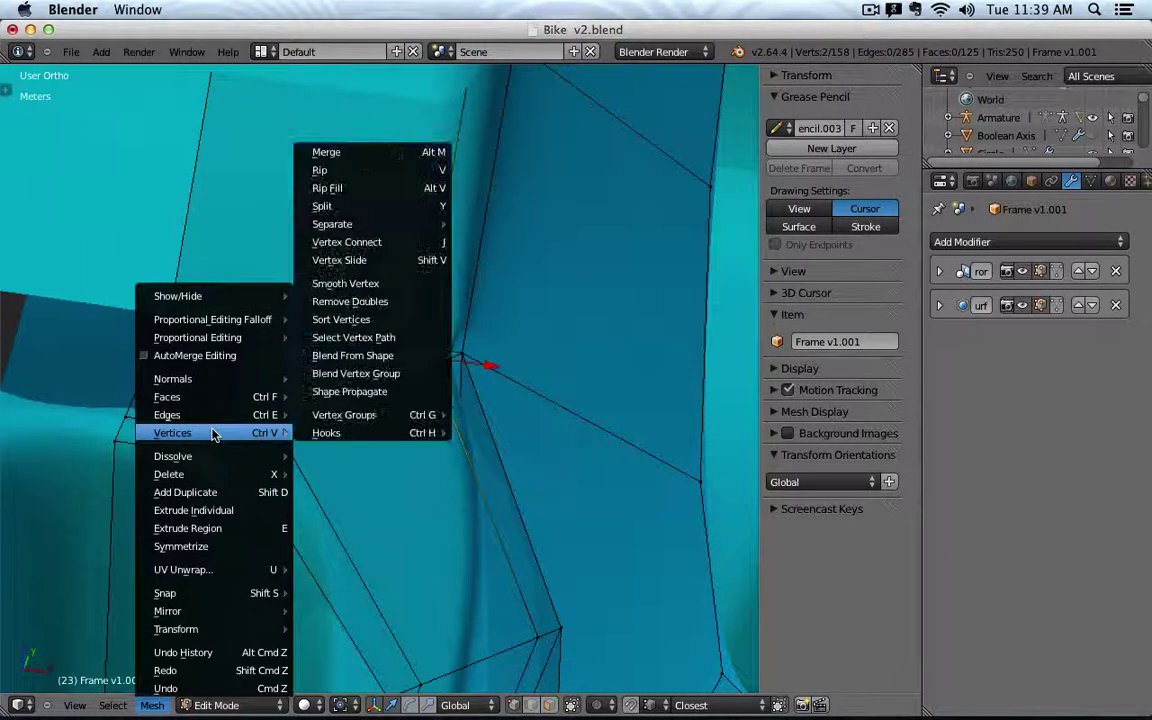
{"action": "mouse_move", "coordinate": [415, 410]}
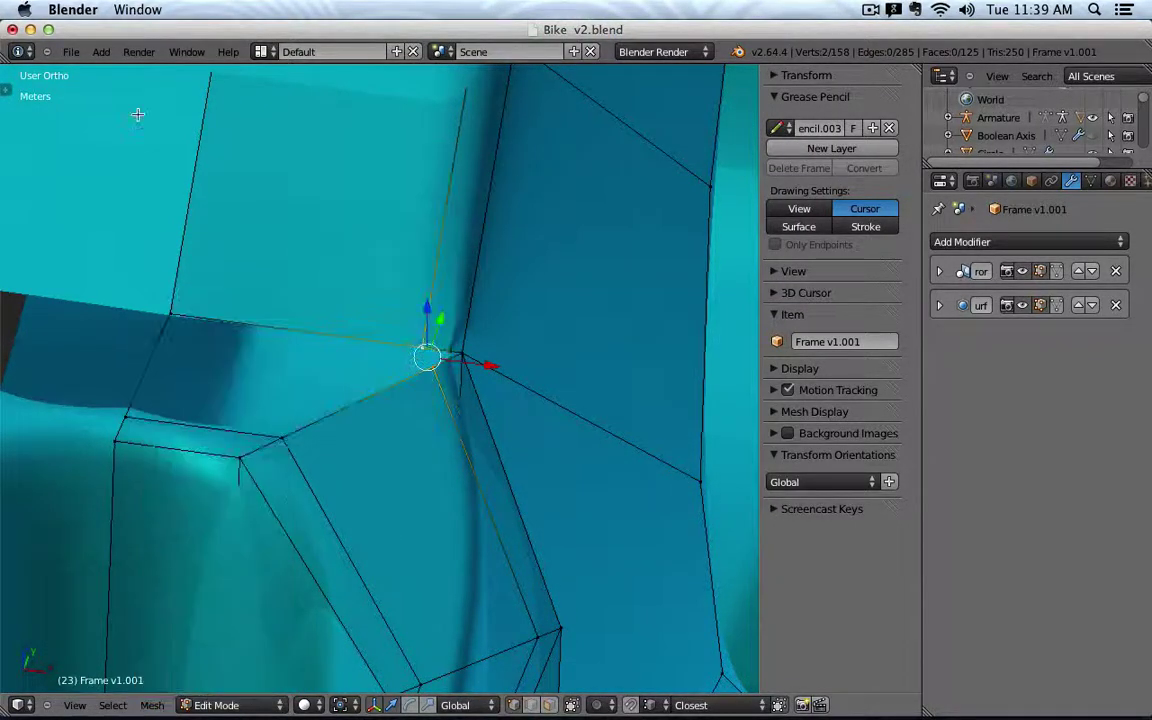
{"action": "left_click", "coordinate": [7, 82]}
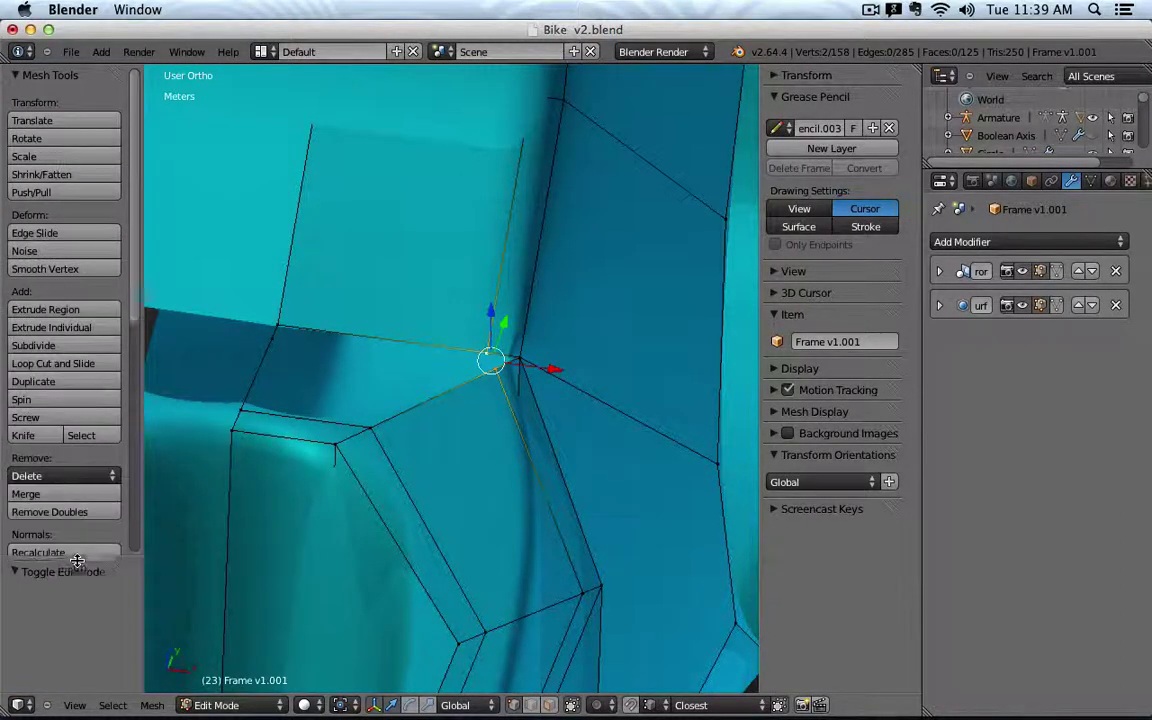
{"action": "left_click", "coordinate": [61, 493]}
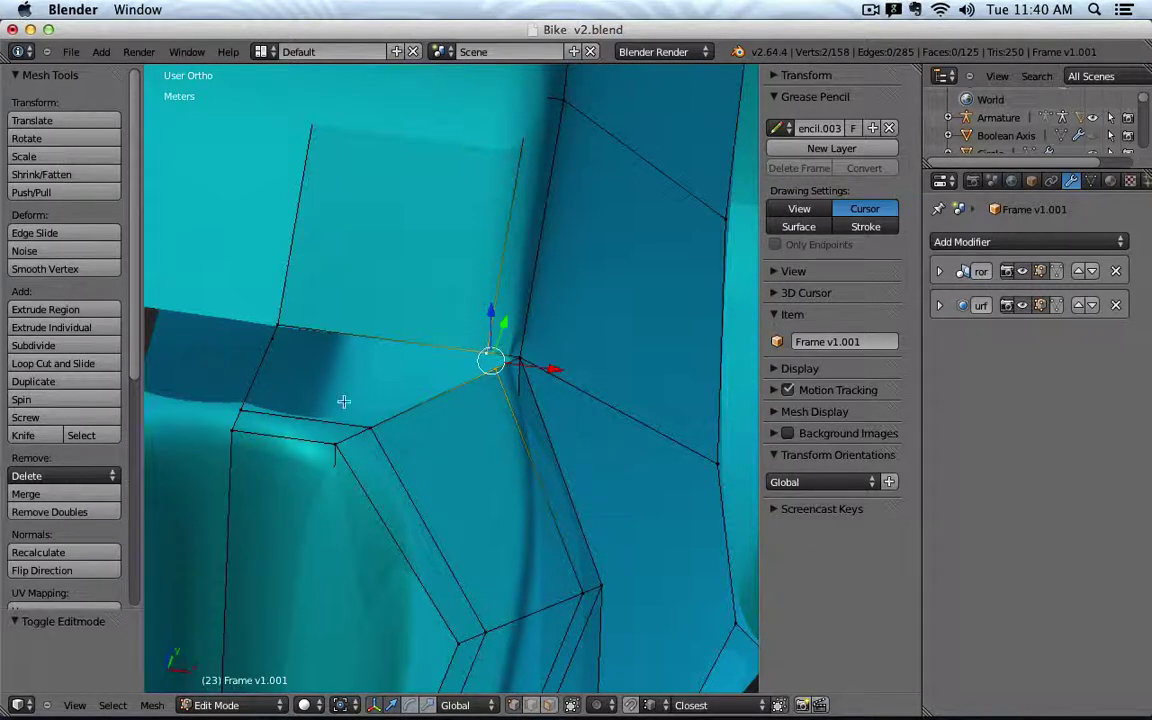
{"action": "left_click", "coordinate": [91, 494]}
{"action": "left_click", "coordinate": [95, 440]}
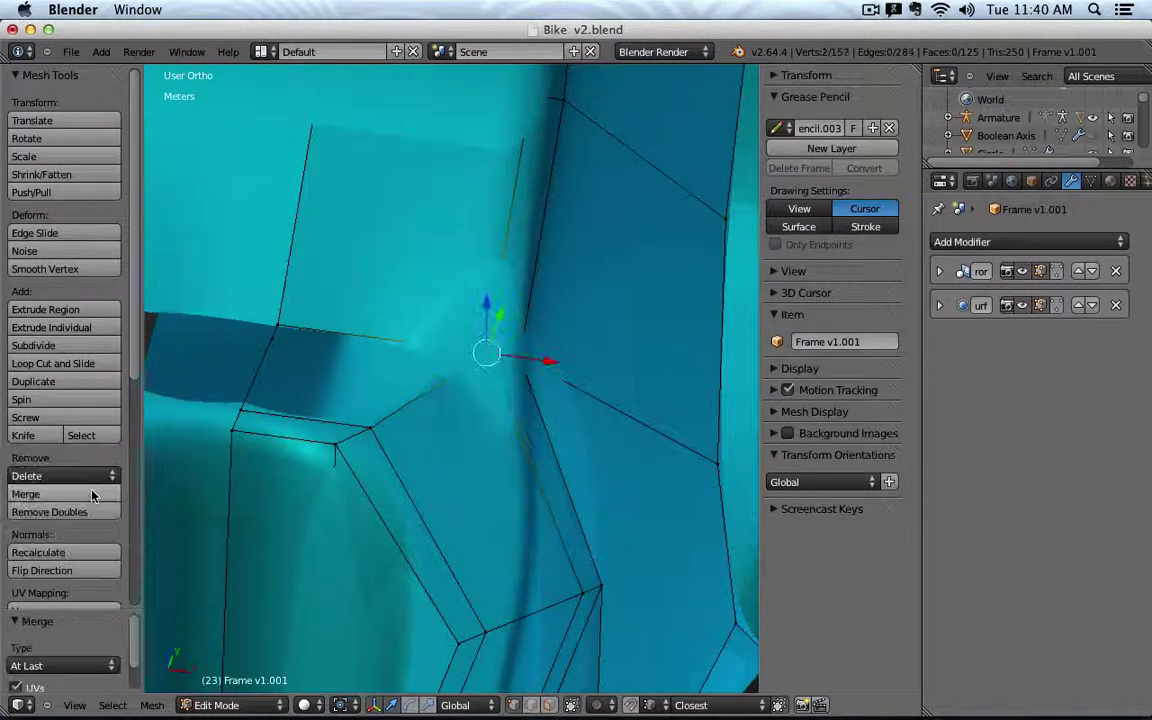
Merge the matching pair of vertices at the fork corner on the underside using At Last.
{"action": "key", "text": "z"}
{"action": "right_click", "coordinate": [499, 401]}
{"action": "mouse_move", "coordinate": [499, 401]}
{"action": "middle_mouse_down"}
{"action": "mouse_move", "coordinate": [468, 359]}
{"action": "mouse_move", "coordinate": [364, 405]}
{"action": "mouse_move", "coordinate": [656, 375]}
{"action": "middle_mouse_up"}
{"action": "key", "text": "z"}
{"action": "scroll", "coordinate": [484, 429], "scroll_direction": "up", "scroll_amount": 5}
{"action": "right_click", "coordinate": [416, 383]}
{"action": "right_click", "coordinate": [452, 414], "text": "shift"}
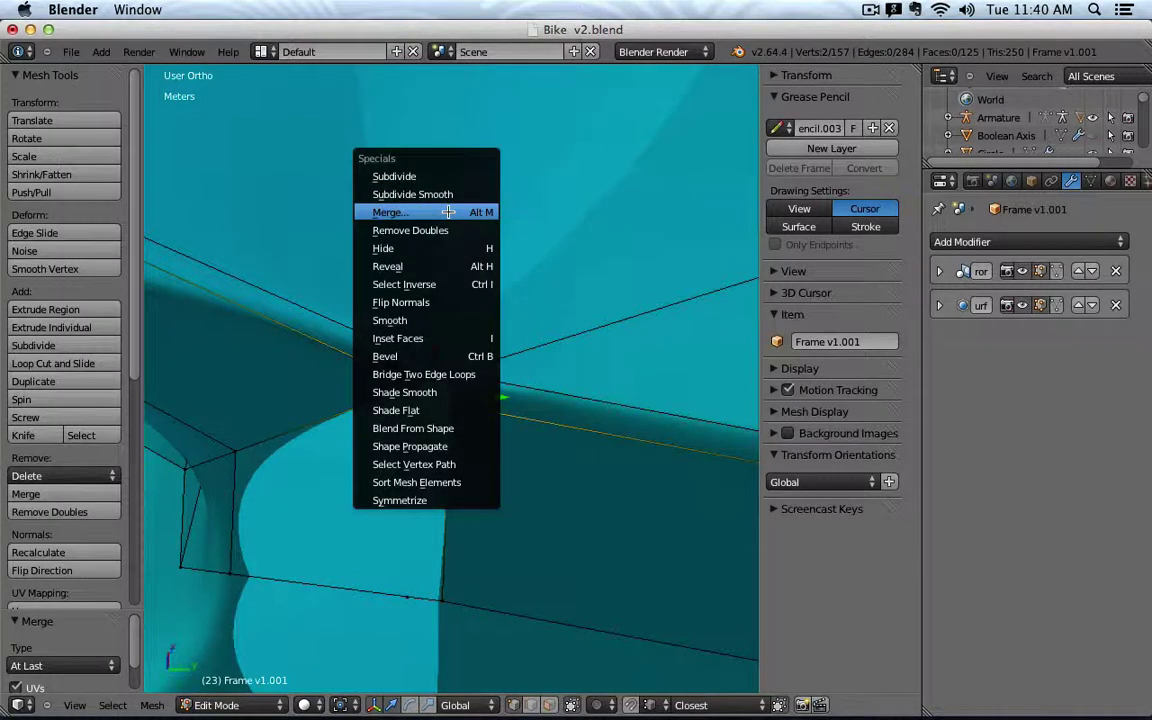
{"action": "left_click", "coordinate": [448, 212]}
{"action": "left_click", "coordinate": [449, 212]}
{"action": "middle_click_drag", "start_coordinate": [449, 213], "coordinate": [472, 267], "text": "ctrl"}
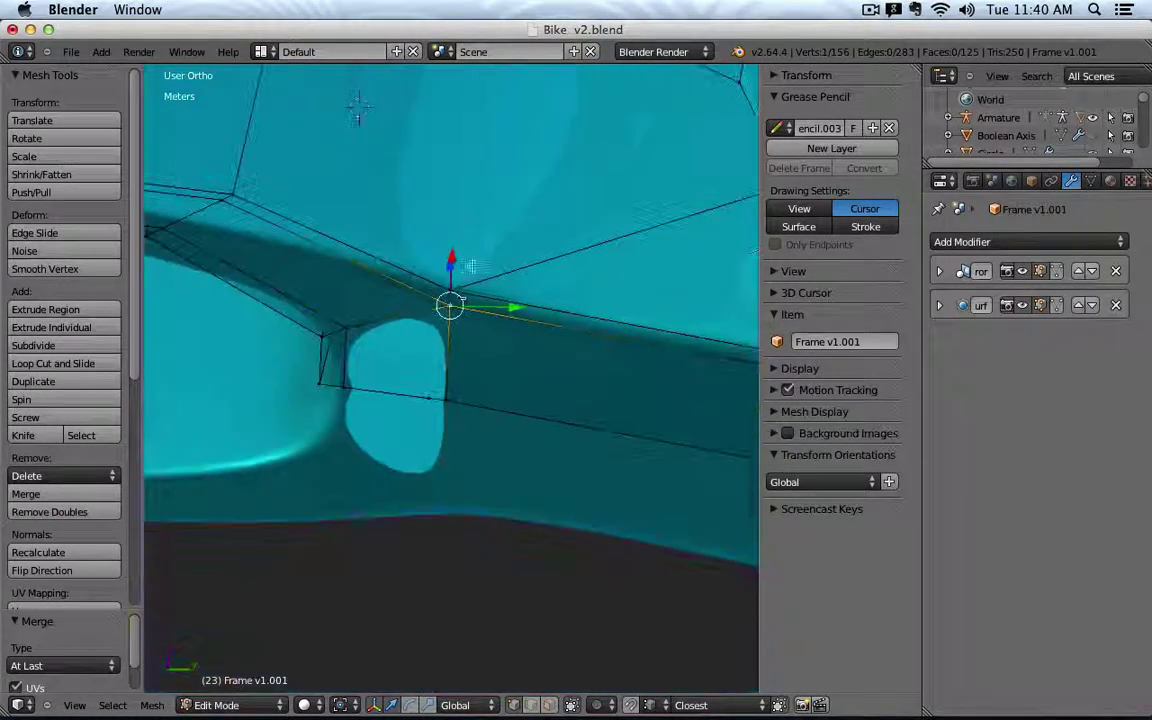
Delete the stray vertex on the underside's centre line at the fork joint and fill the gap between the two crosswise edges with a face.
{"action": "scroll", "coordinate": [410, 280], "scroll_direction": "up", "scroll_amount": 3}
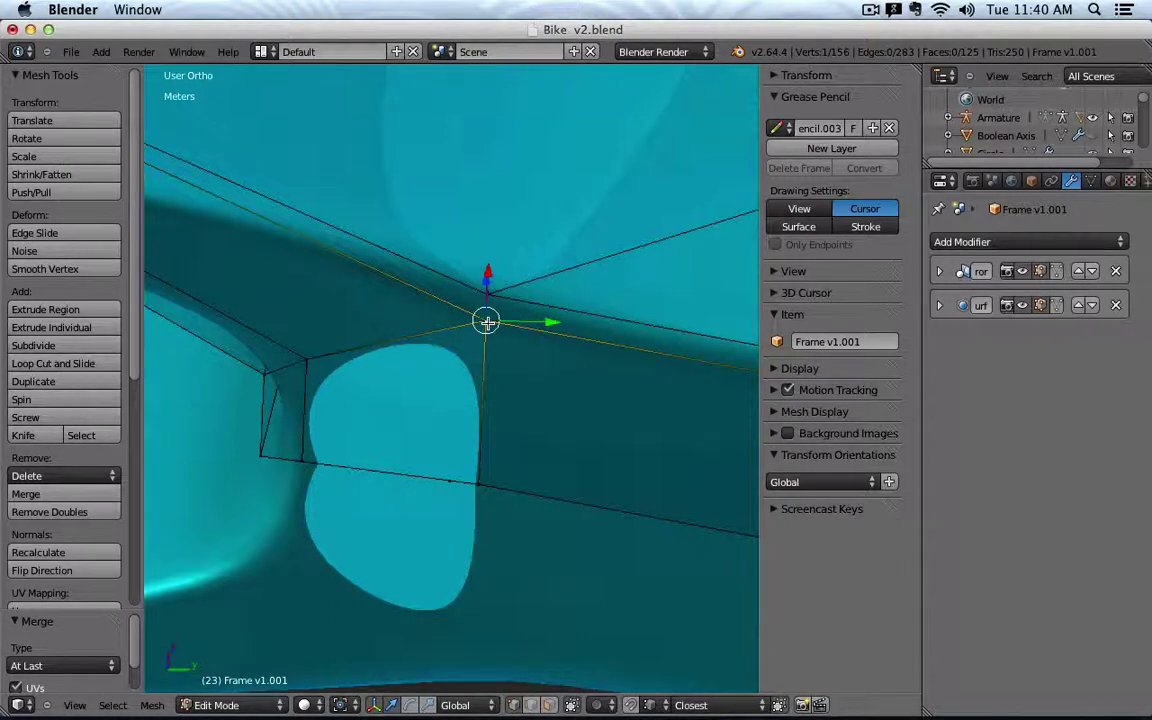
{"action": "middle_click_drag", "start_coordinate": [487, 321], "coordinate": [477, 386]}
{"action": "right_click", "coordinate": [451, 412]}
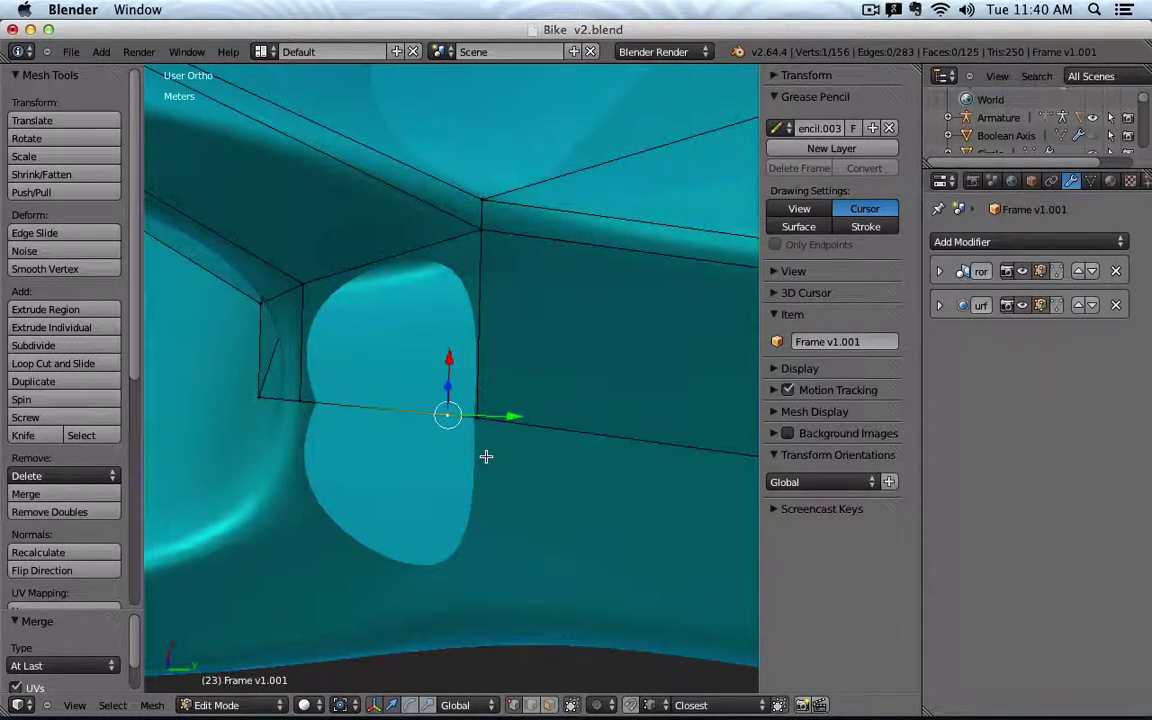
{"action": "key", "text": "x"}
{"action": "left_click", "coordinate": [472, 439]}
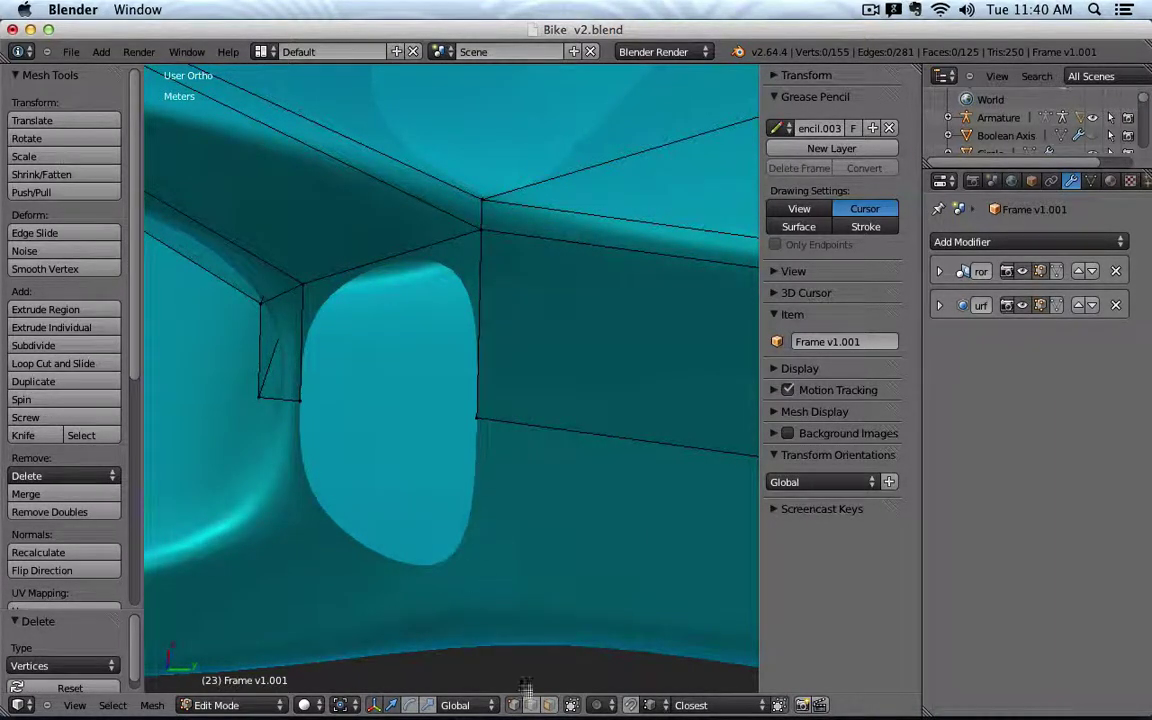
{"action": "right_click", "coordinate": [478, 360]}
{"action": "right_click", "coordinate": [310, 346], "text": "shift"}
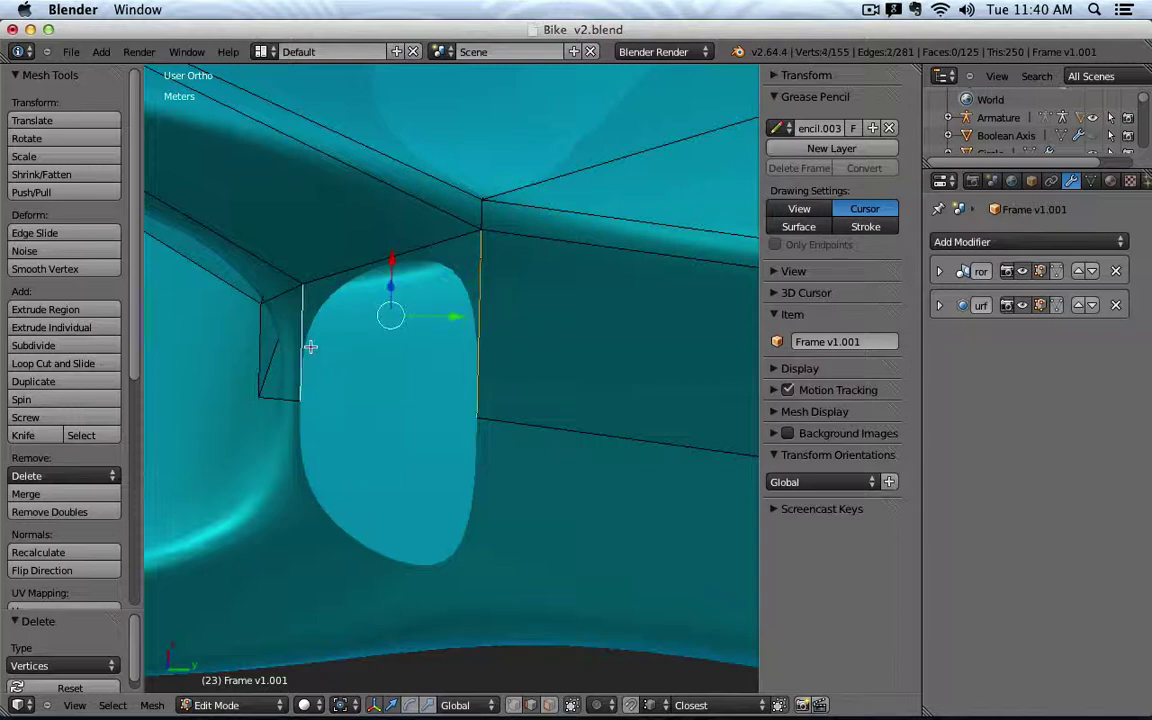
{"action": "key", "text": "f"}
Delete the two centre-line edges across the upper opening of the fork joint and close the gap with a single face.
{"action": "middle_click_drag", "start_coordinate": [314, 347], "coordinate": [477, 353]}
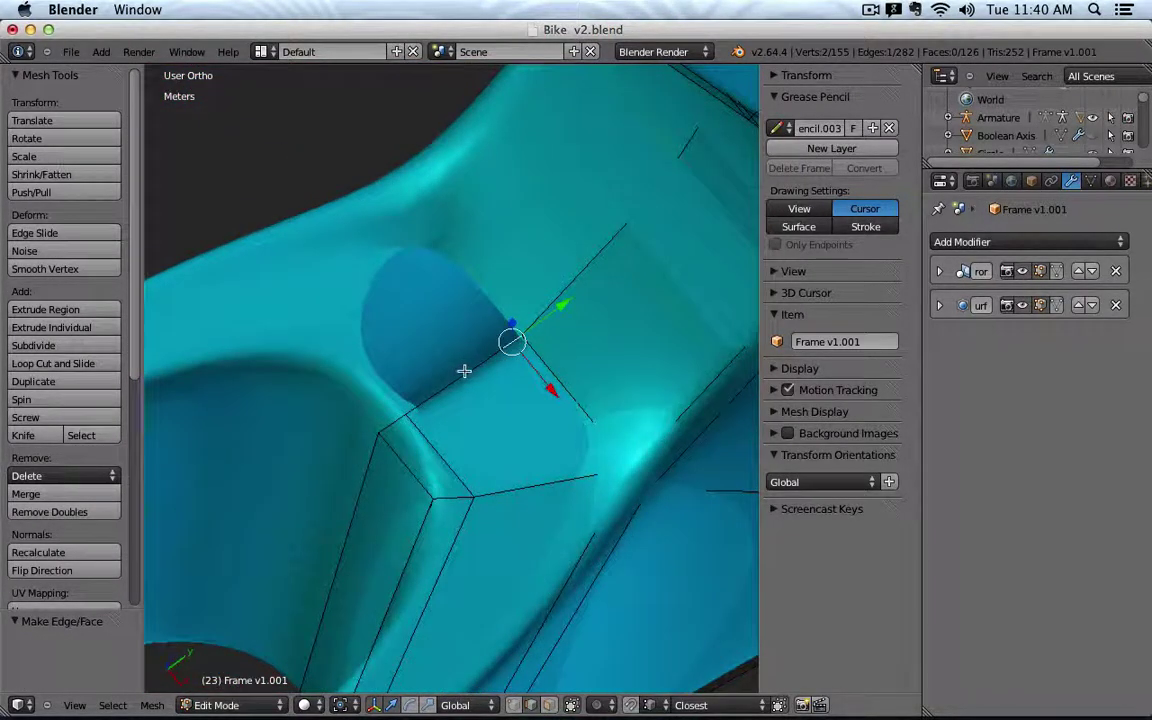
{"action": "right_click", "coordinate": [464, 371], "text": "shift"}
{"action": "key", "text": "x"}
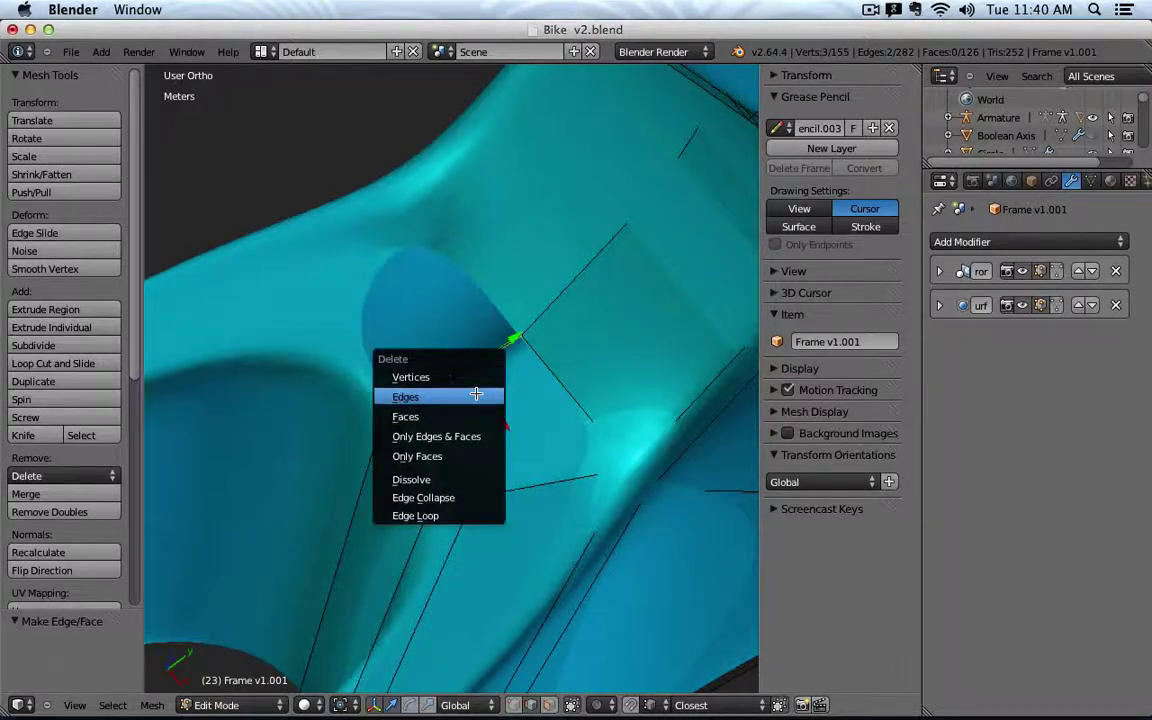
{"action": "left_click", "coordinate": [481, 395]}
{"action": "middle_click_drag", "start_coordinate": [548, 368], "coordinate": [586, 363]}
Leave Edit Mode, trace the edge flow from the fork arm into the frame body with Grease Pencil, and remove the drawing.
{"action": "key", "text": "Tab"}
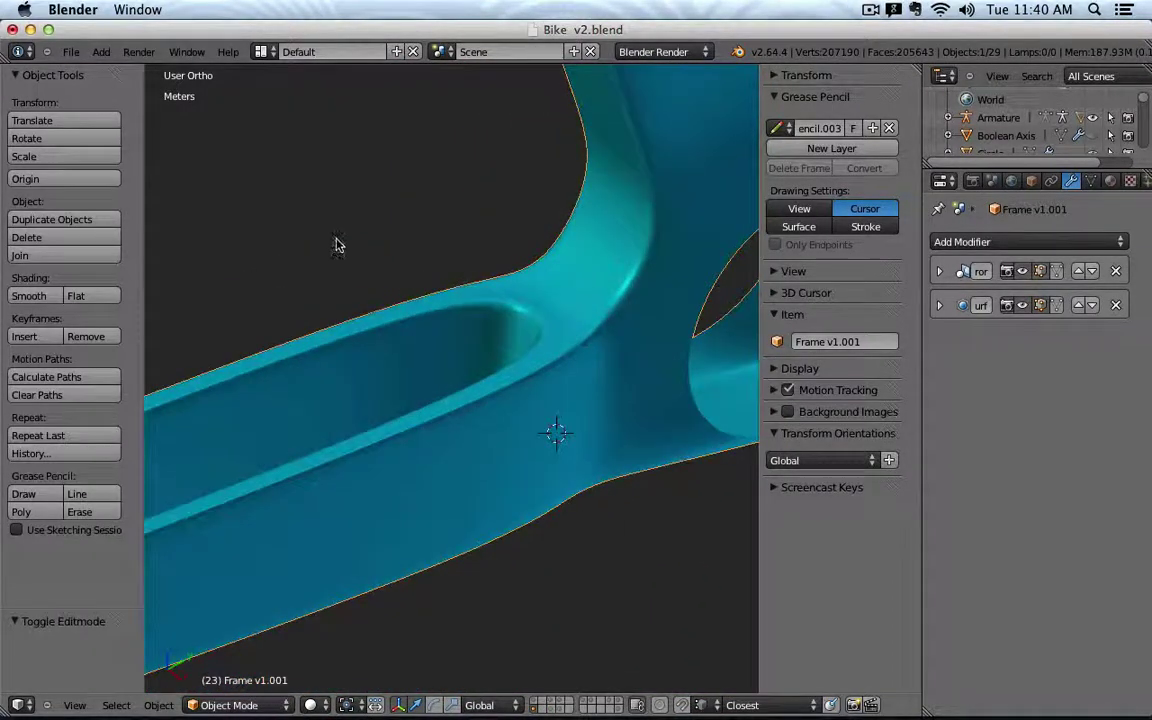
{"action": "key", "text": "t"}
{"action": "middle_click_drag", "start_coordinate": [465, 275], "coordinate": [499, 411]}
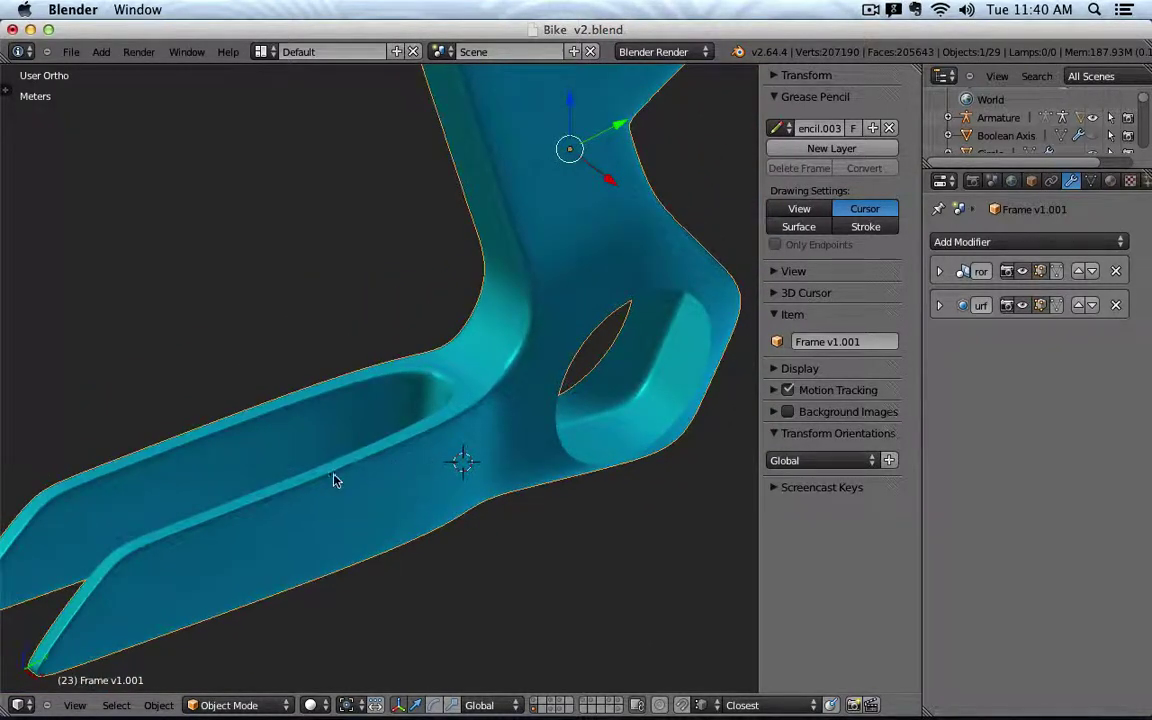
{"action": "left_click_drag", "start_coordinate": [335, 478], "coordinate": [466, 414]}
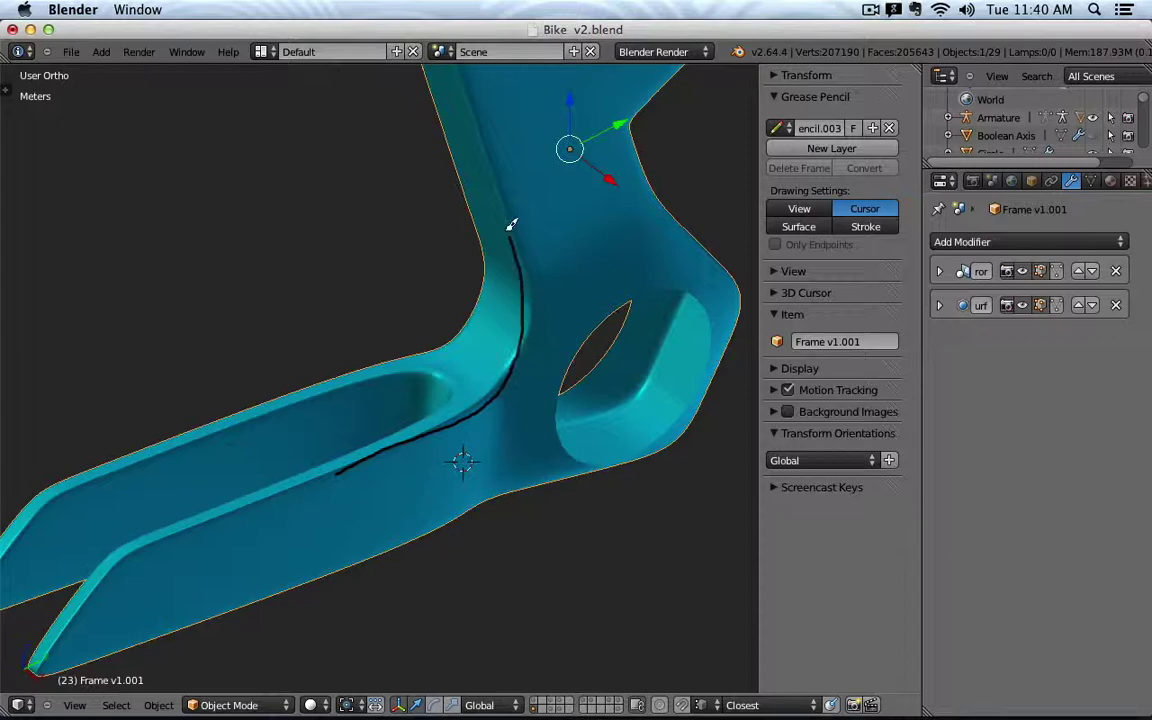
{"action": "mouse_move", "coordinate": [511, 224]}
{"action": "middle_mouse_down"}
{"action": "mouse_move", "coordinate": [591, 481]}
{"action": "mouse_move", "coordinate": [566, 267]}
{"action": "mouse_move", "coordinate": [408, 250]}
{"action": "middle_mouse_up"}
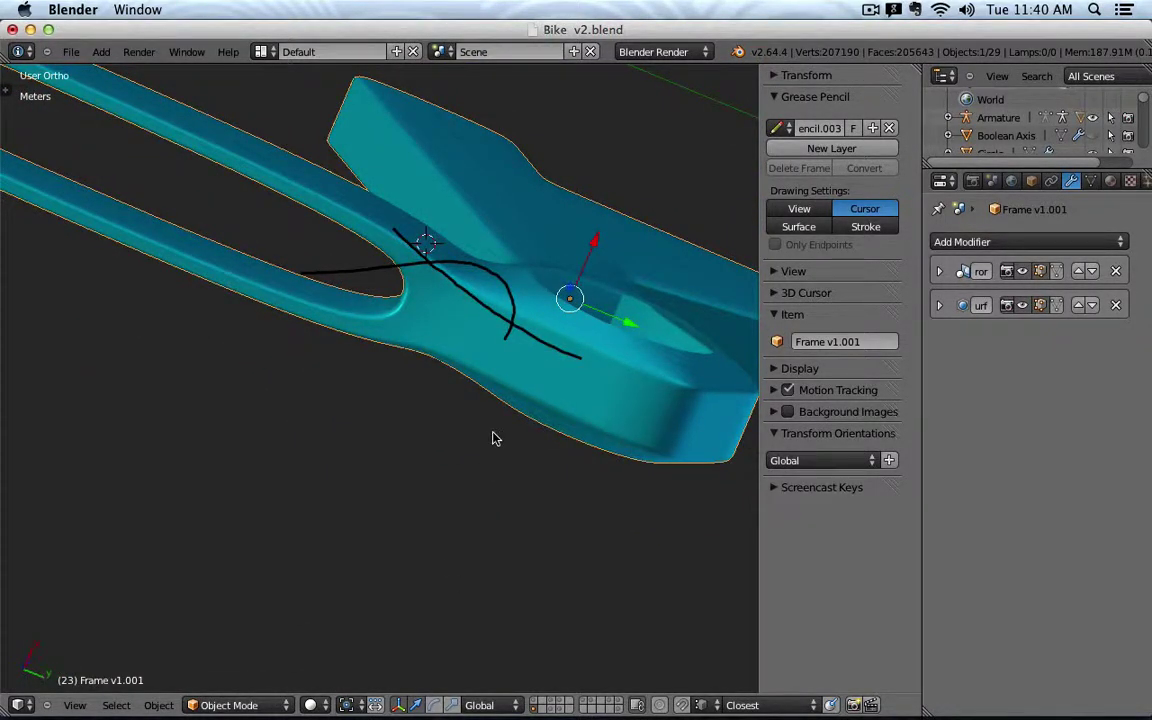
{"action": "mouse_move", "coordinate": [492, 438]}
{"action": "middle_mouse_down"}
{"action": "mouse_move", "coordinate": [489, 604]}
{"action": "mouse_move", "coordinate": [520, 560]}
{"action": "middle_mouse_up"}
{"action": "left_click", "coordinate": [860, 148]}
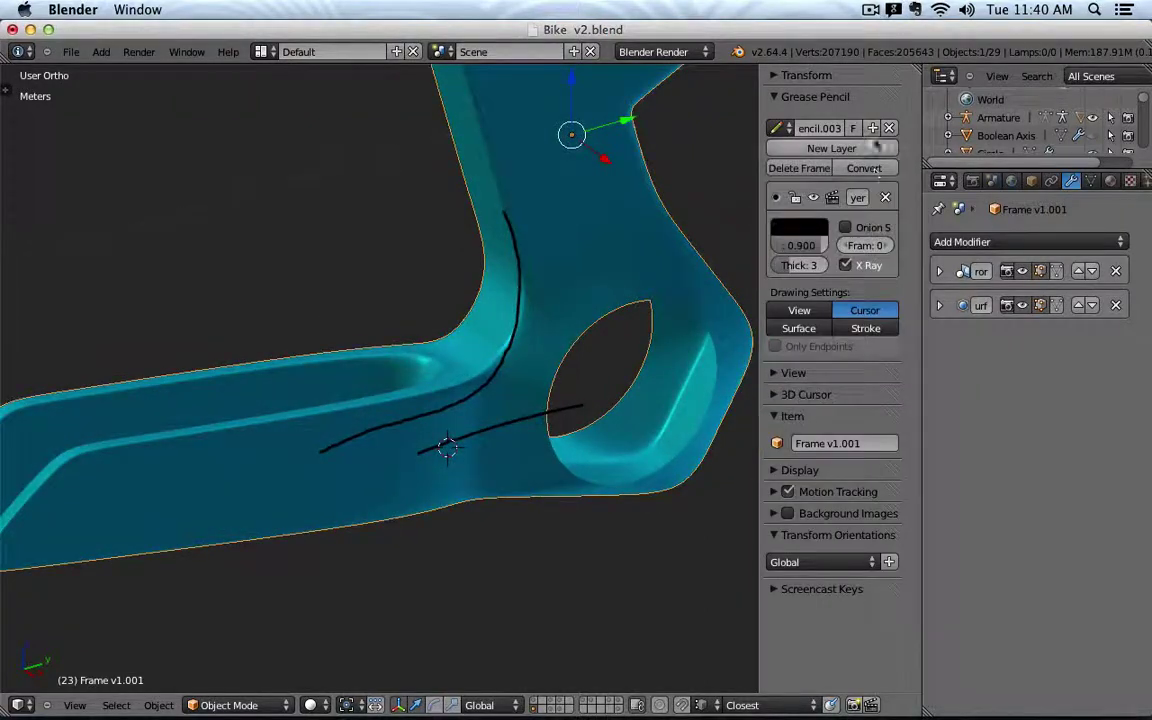
{"action": "left_click", "coordinate": [889, 128]}
{"action": "mouse_move", "coordinate": [600, 320]}
{"action": "middle_mouse_down"}
{"action": "mouse_move", "coordinate": [586, 309]}
{"action": "mouse_move", "coordinate": [625, 303]}
{"action": "mouse_move", "coordinate": [590, 363]}
{"action": "mouse_move", "coordinate": [522, 319]}
{"action": "mouse_move", "coordinate": [527, 380]}
{"action": "mouse_move", "coordinate": [463, 245]}
{"action": "middle_mouse_up"}
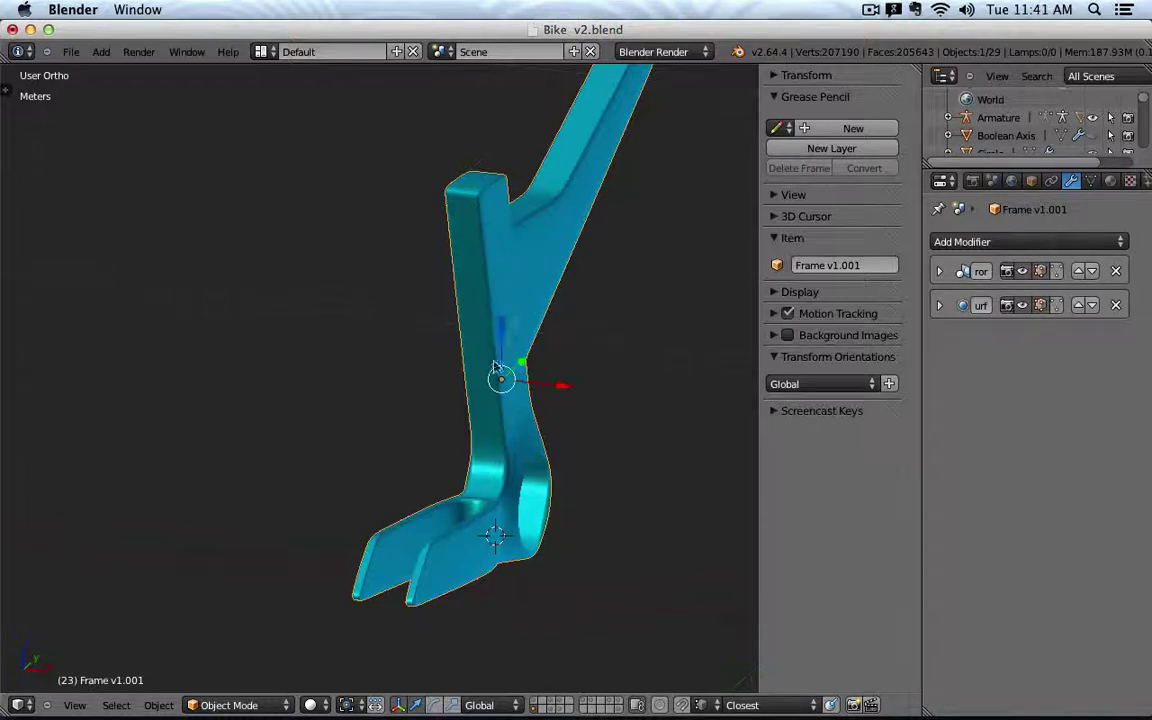
Enter Edit Mode and select the chain of side edges running around the seat tube, top tube and lower body of the frame.
{"action": "key", "text": "Tab"}
{"action": "scroll", "coordinate": [477, 237], "scroll_direction": "up", "scroll_amount": 3}
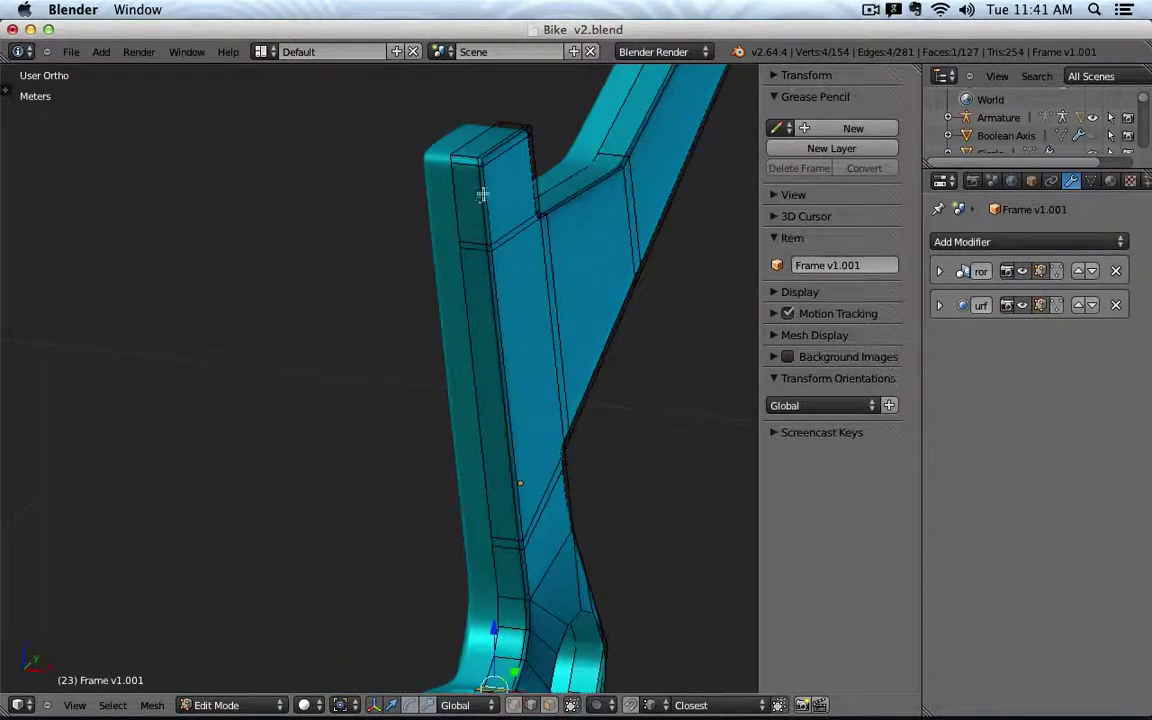
{"action": "right_click", "coordinate": [495, 143]}
{"action": "right_click", "coordinate": [477, 190], "text": "shift"}
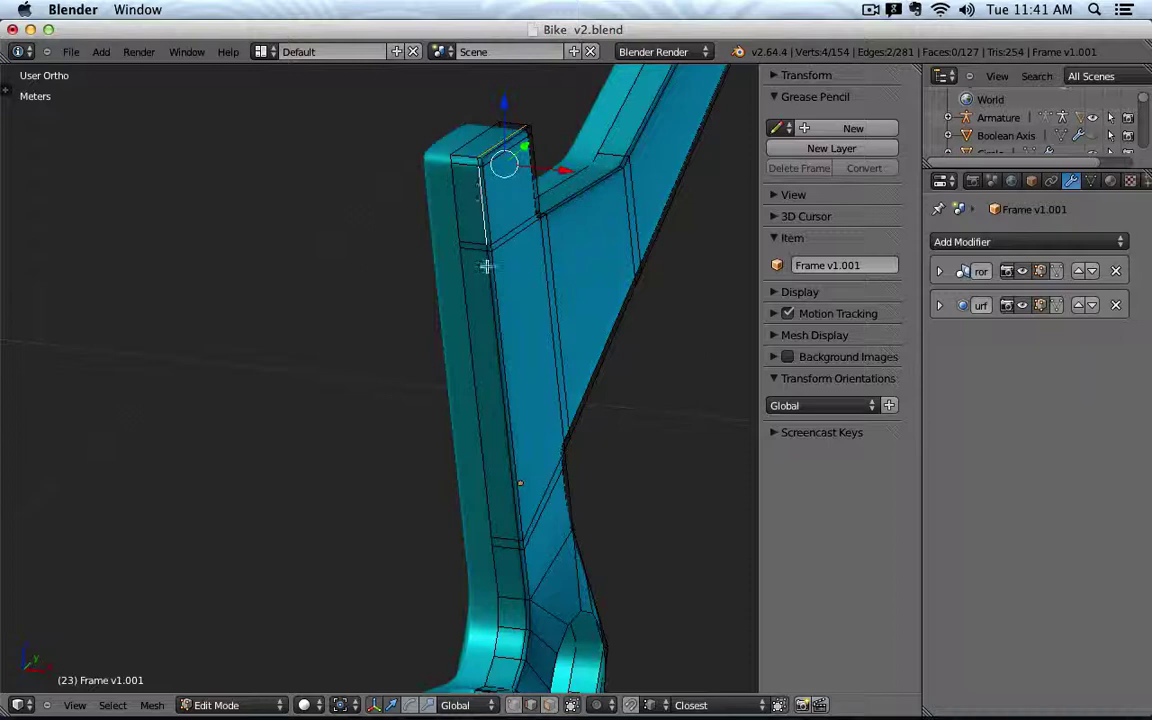
{"action": "right_click", "coordinate": [500, 360], "text": "shift"}
{"action": "right_click", "coordinate": [516, 549], "text": "shift"}
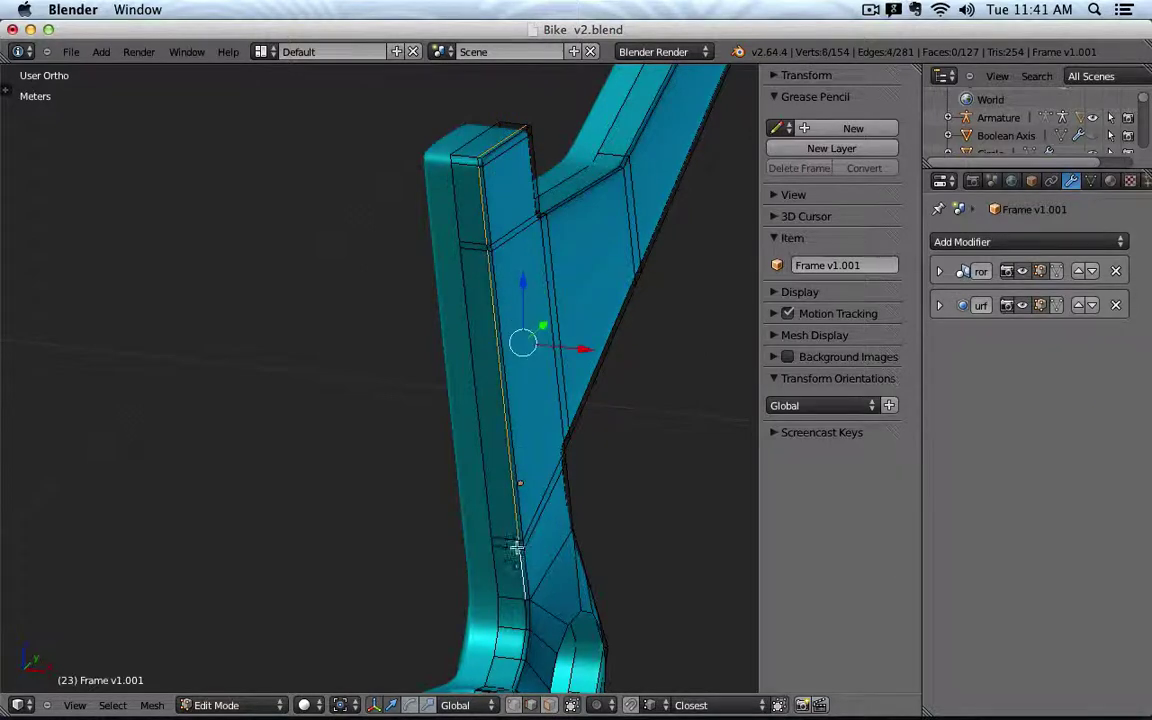
{"action": "middle_click_drag", "start_coordinate": [664, 249], "coordinate": [259, 283]}
{"action": "right_click", "coordinate": [239, 317], "text": "shift"}
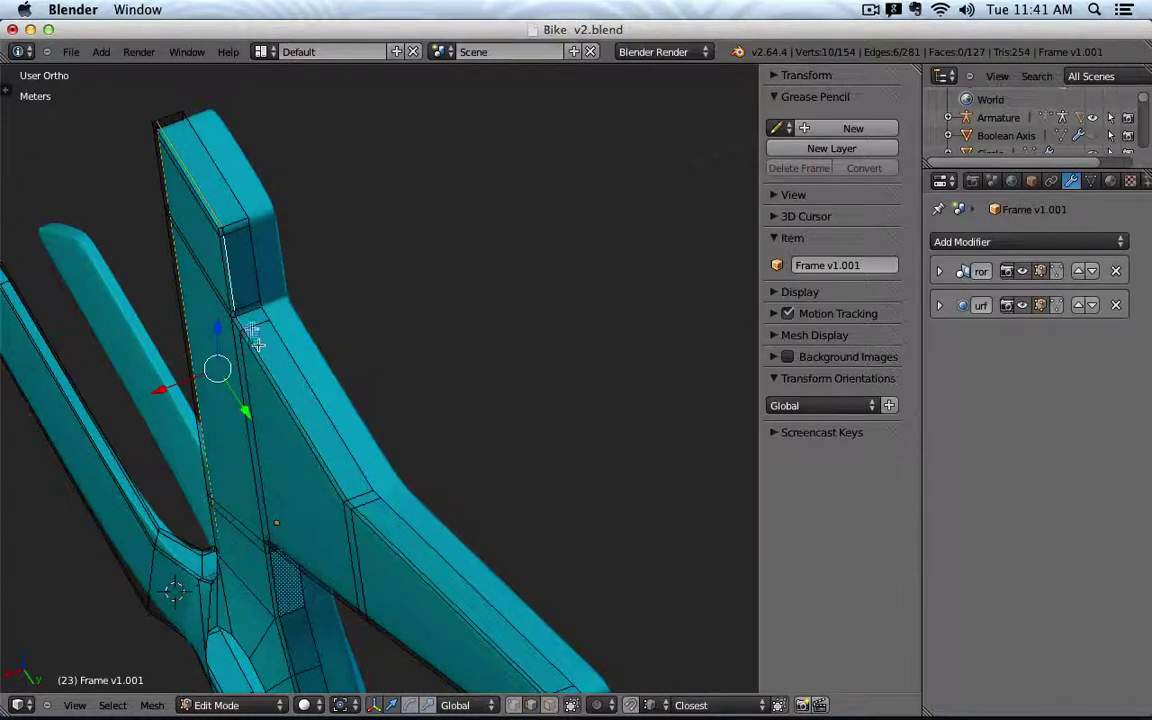
{"action": "right_click", "coordinate": [254, 341], "text": "alt+shift"}
{"action": "scroll", "coordinate": [283, 357], "scroll_direction": "down", "scroll_amount": 4}
{"action": "middle_click_drag", "start_coordinate": [332, 375], "coordinate": [452, 316]}
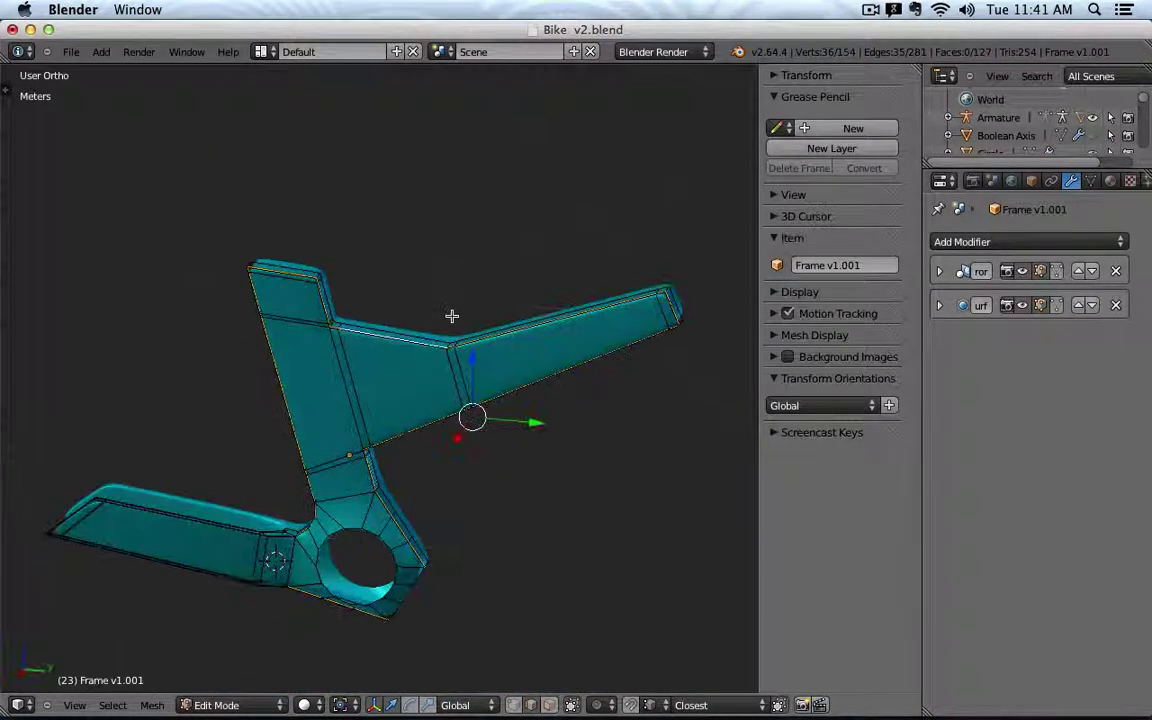
In wireframe display, deselect the edges of the chain next to the fork joint on the upper curve and along the underside.
{"action": "key", "text": "KP_1"}
{"action": "key", "text": "z"}
{"action": "key", "text": "KP_3"}
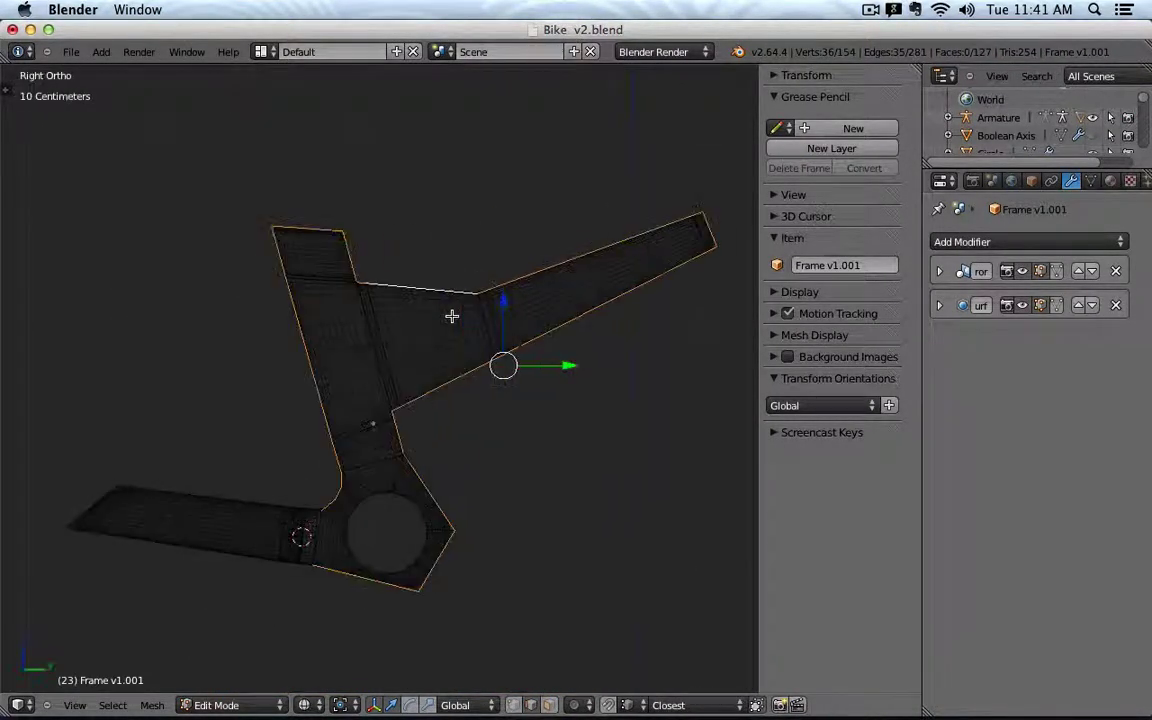
{"action": "key", "text": "c"}
{"action": "middle_click", "coordinate": [334, 501]}
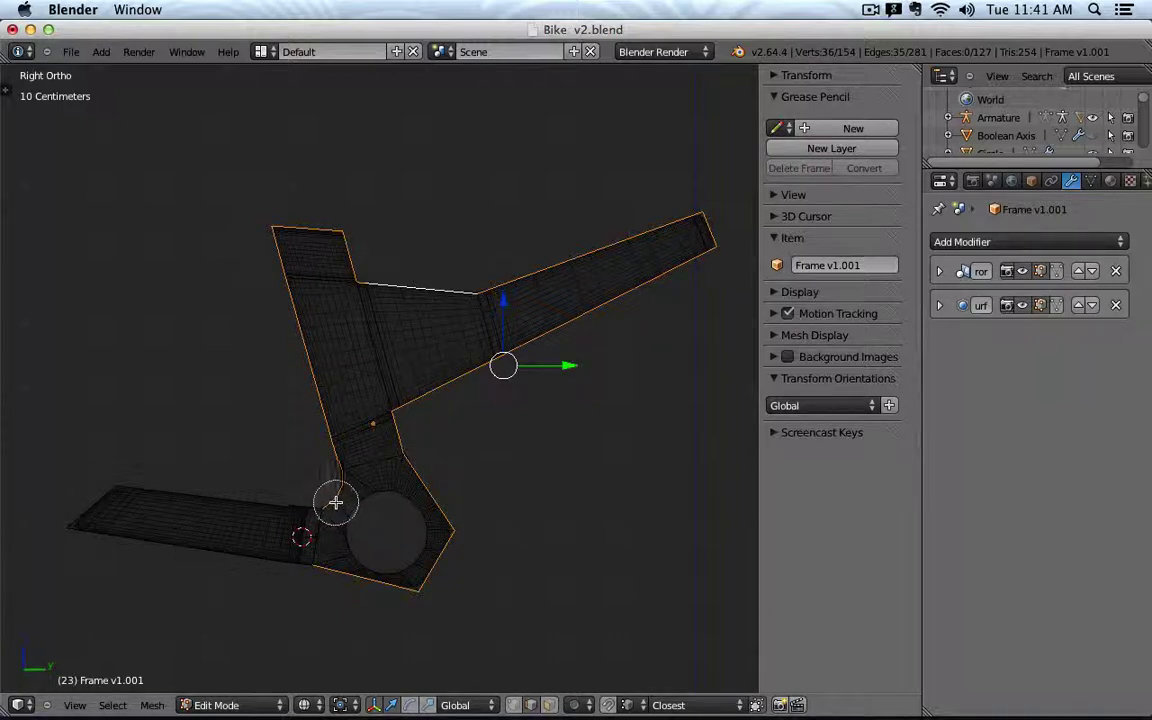
{"action": "right_click", "coordinate": [316, 525]}
{"action": "mouse_move", "coordinate": [418, 611]}
{"action": "middle_mouse_down"}
{"action": "mouse_move", "coordinate": [453, 537]}
{"action": "mouse_move", "coordinate": [414, 429]}
{"action": "middle_mouse_up"}
{"action": "scroll", "coordinate": [414, 429], "scroll_direction": "up", "scroll_amount": 3}
{"action": "right_click", "coordinate": [338, 420], "text": "shift"}
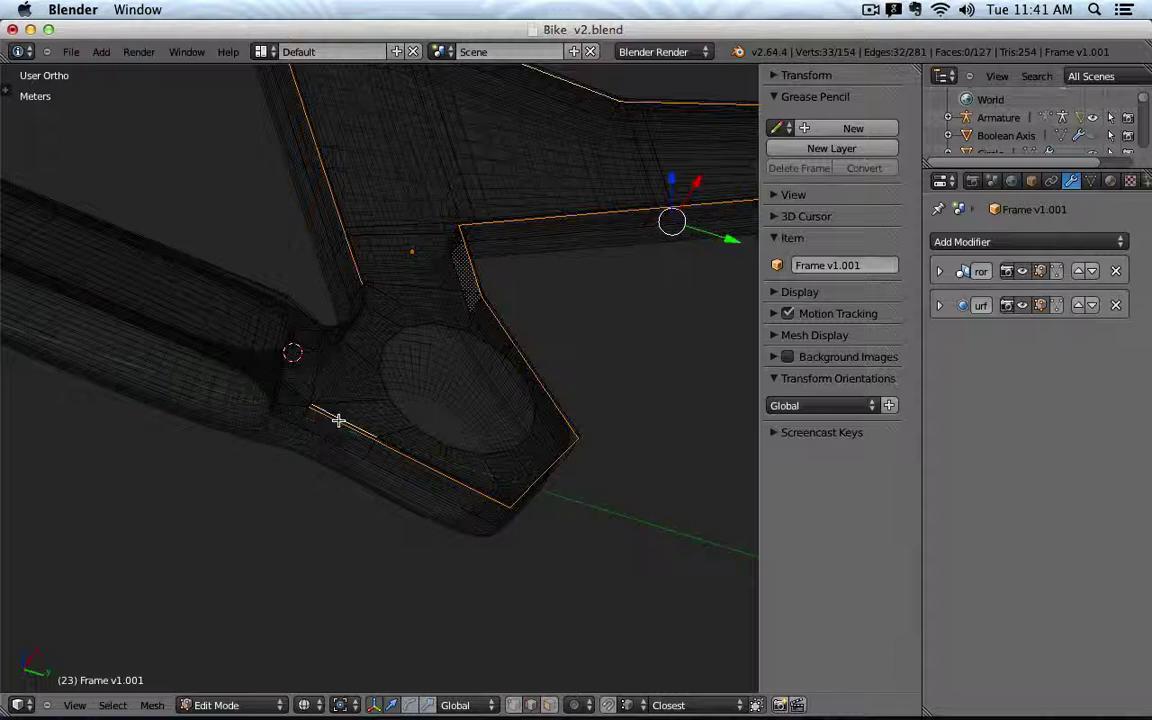
{"action": "key", "text": "c"}
{"action": "middle_click_drag", "start_coordinate": [347, 419], "coordinate": [430, 467]}
{"action": "right_click", "coordinate": [430, 467]}
{"action": "middle_click_drag", "start_coordinate": [380, 296], "coordinate": [419, 416]}
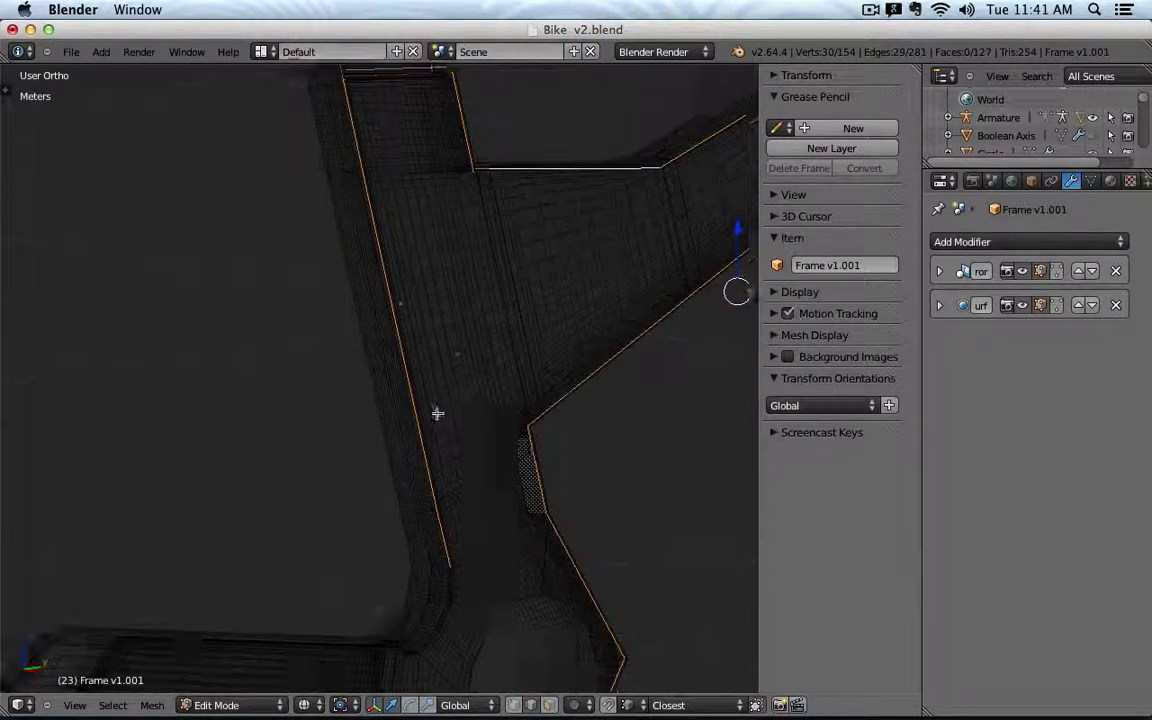
{"action": "mouse_move", "coordinate": [536, 452]}
{"action": "middle_mouse_down", "text": "shift"}
{"action": "mouse_move", "coordinate": [436, 266]}
{"action": "mouse_move", "coordinate": [517, 332]}
{"action": "mouse_move", "coordinate": [393, 398]}
{"action": "mouse_move", "coordinate": [286, 368]}
{"action": "middle_mouse_up", "text": "shift"}
In solid display, move the selected edges along X toward the mirror centre by about 1.2 cm plus a correction of about 4 mm.
{"action": "key", "text": "z"}
{"action": "key", "text": "g"}
{"action": "key", "text": "x"}
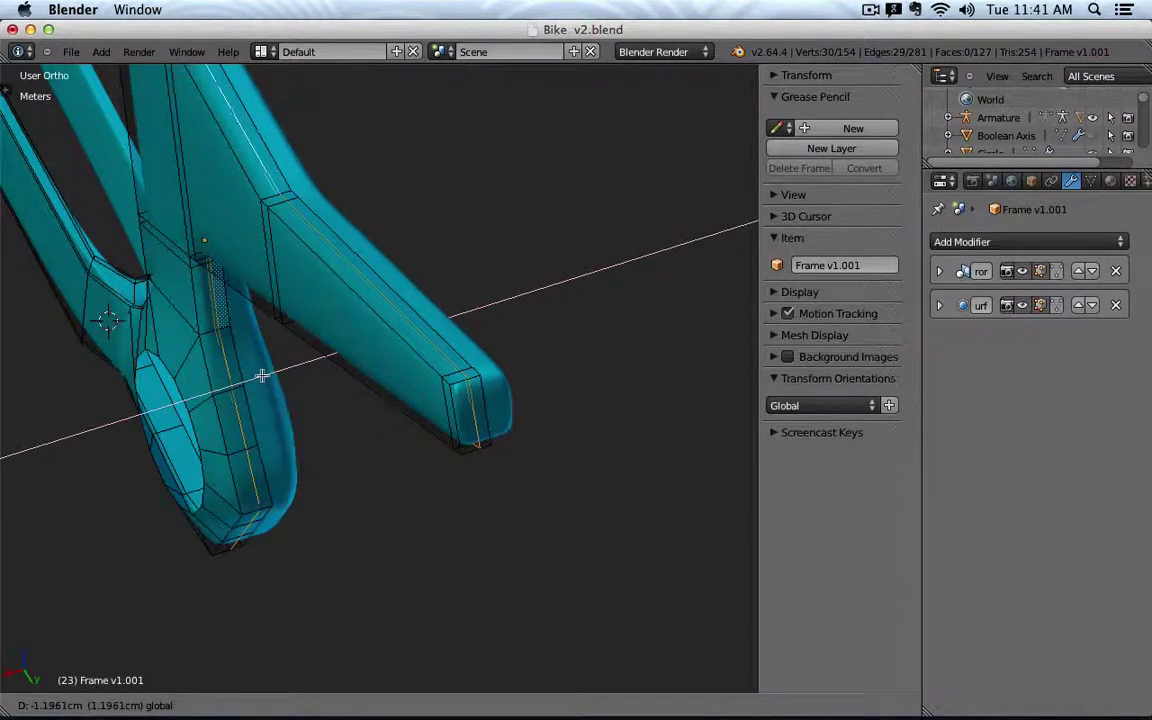
{"action": "left_click", "coordinate": [260, 375]}
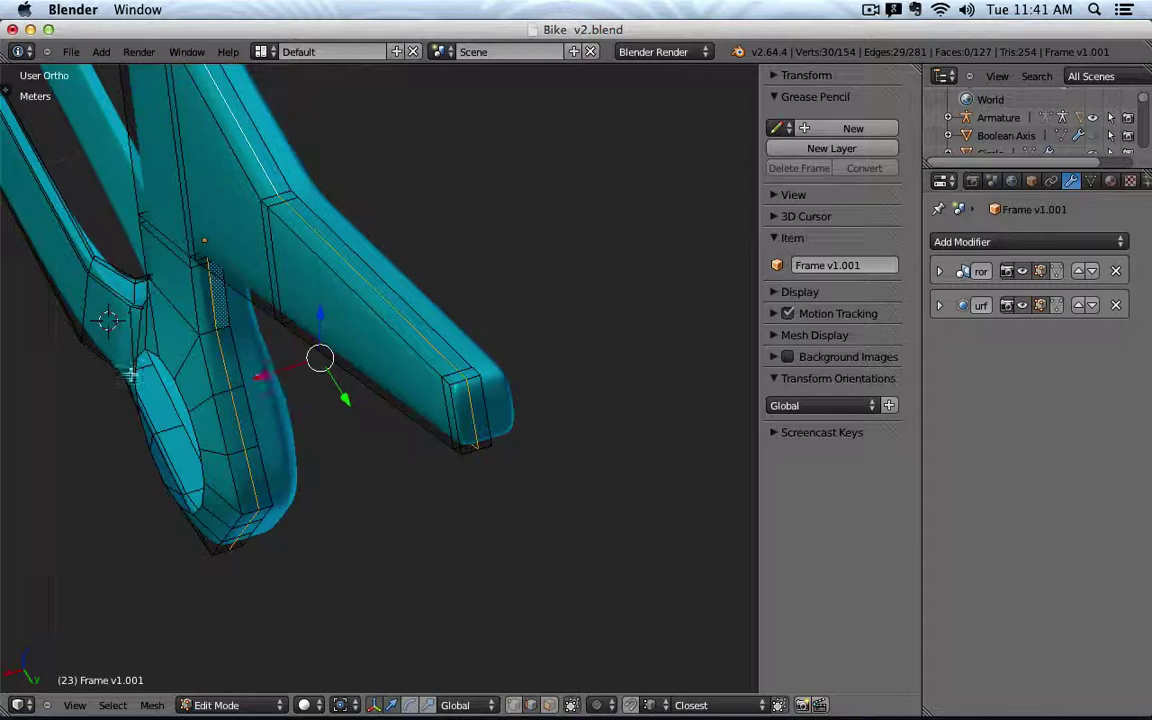
{"action": "key", "text": "g"}
{"action": "key", "text": "x"}
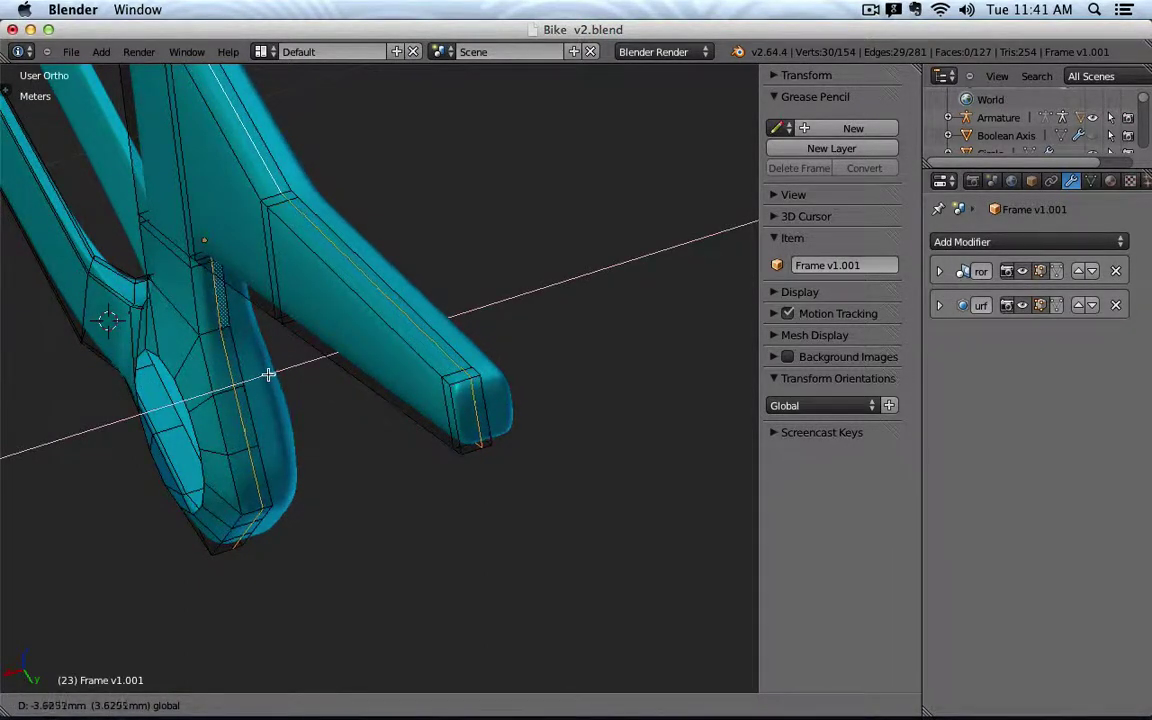
{"action": "left_click", "coordinate": [268, 374]}
Shift two vertices on the curve just above the fork joint along X toward the centre, the upper one by about 6 mm.
{"action": "middle_click_drag", "start_coordinate": [268, 374], "coordinate": [483, 226]}
{"action": "scroll", "coordinate": [483, 226], "scroll_direction": "up", "scroll_amount": 5}
{"action": "right_click", "coordinate": [487, 373]}
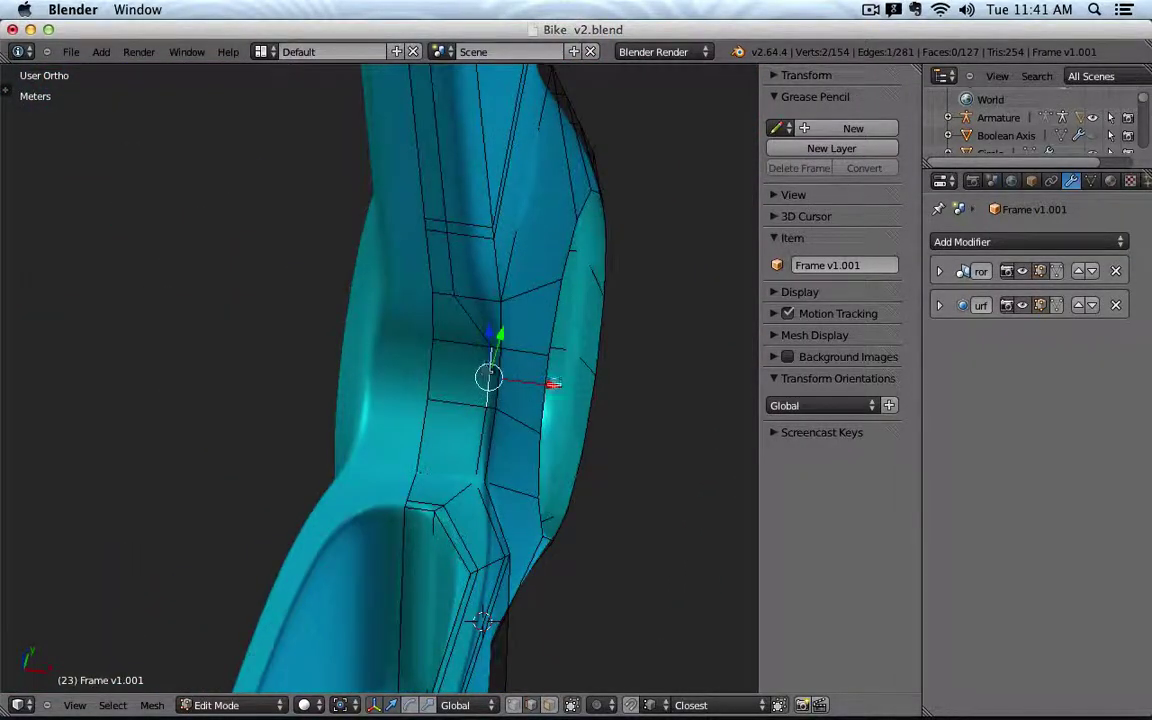
{"action": "right_click", "coordinate": [484, 343]}
{"action": "key", "text": "g"}
{"action": "key", "text": "x"}
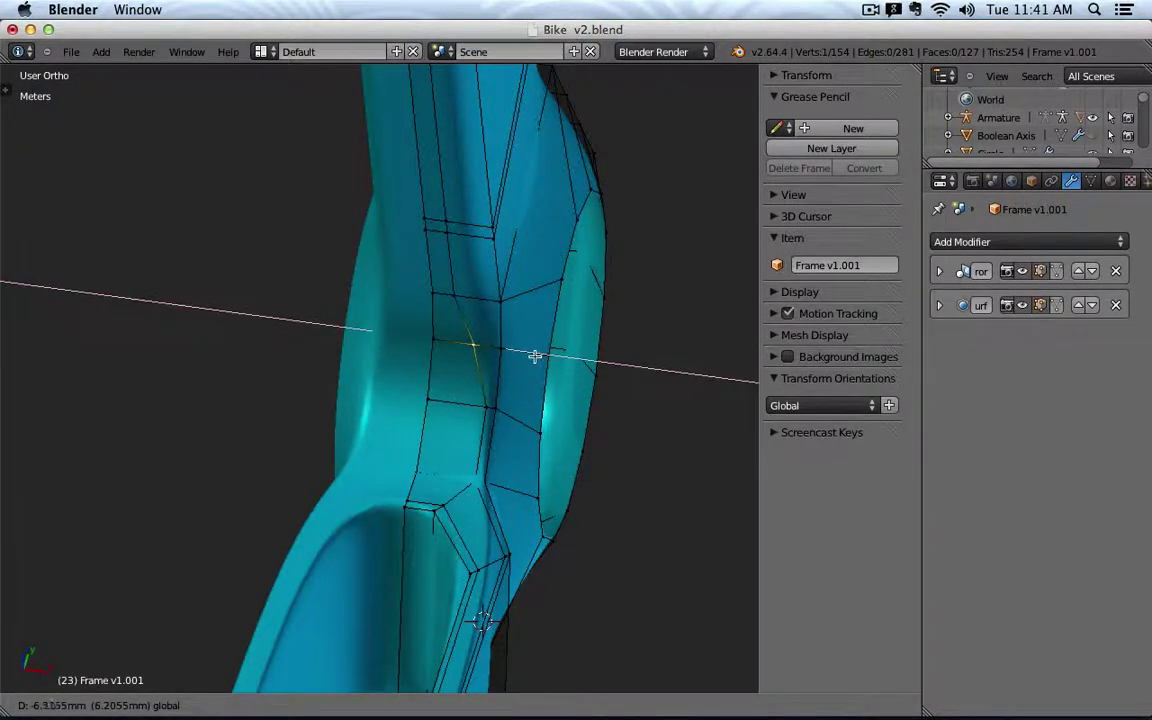
{"action": "left_click", "coordinate": [535, 356]}
{"action": "right_click", "coordinate": [483, 405]}
{"action": "key", "text": "g"}
{"action": "key", "text": "x"}
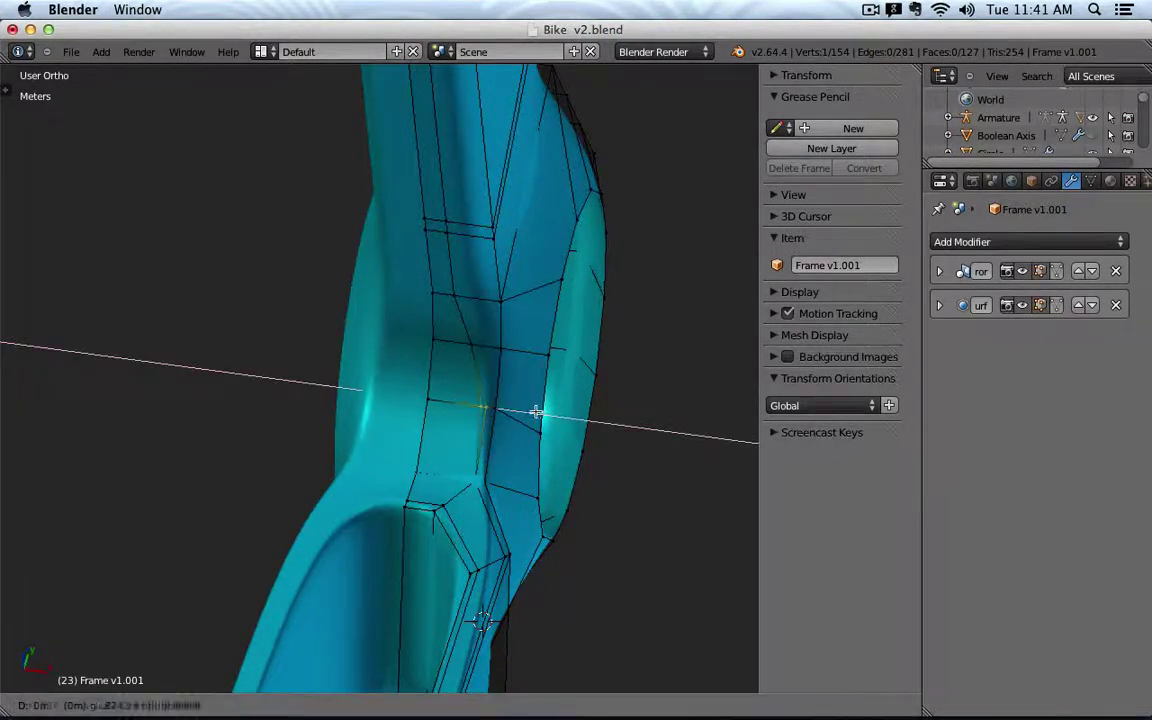
{"action": "left_click", "coordinate": [478, 405]}
Nudge the vertex at the lower end of the seat tube slightly outward along X and fine-tune the one below it.
{"action": "right_click", "coordinate": [455, 295]}
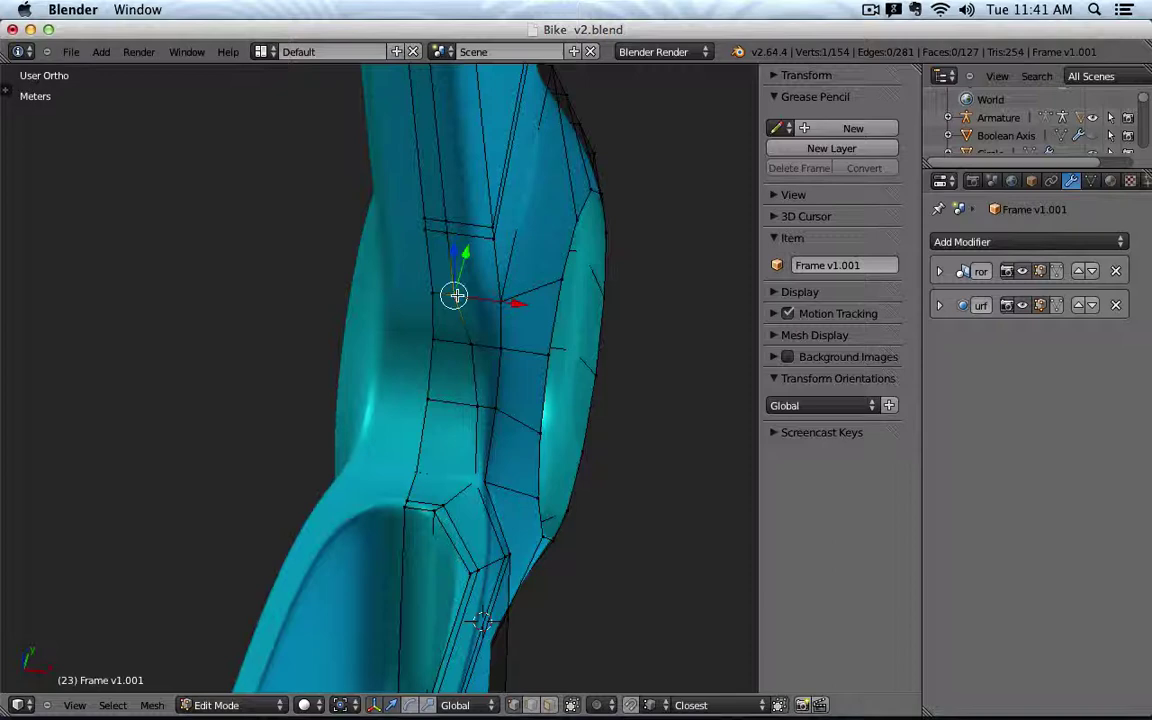
{"action": "key", "text": "g"}
{"action": "key", "text": "x"}
{"action": "left_click", "coordinate": [528, 304]}
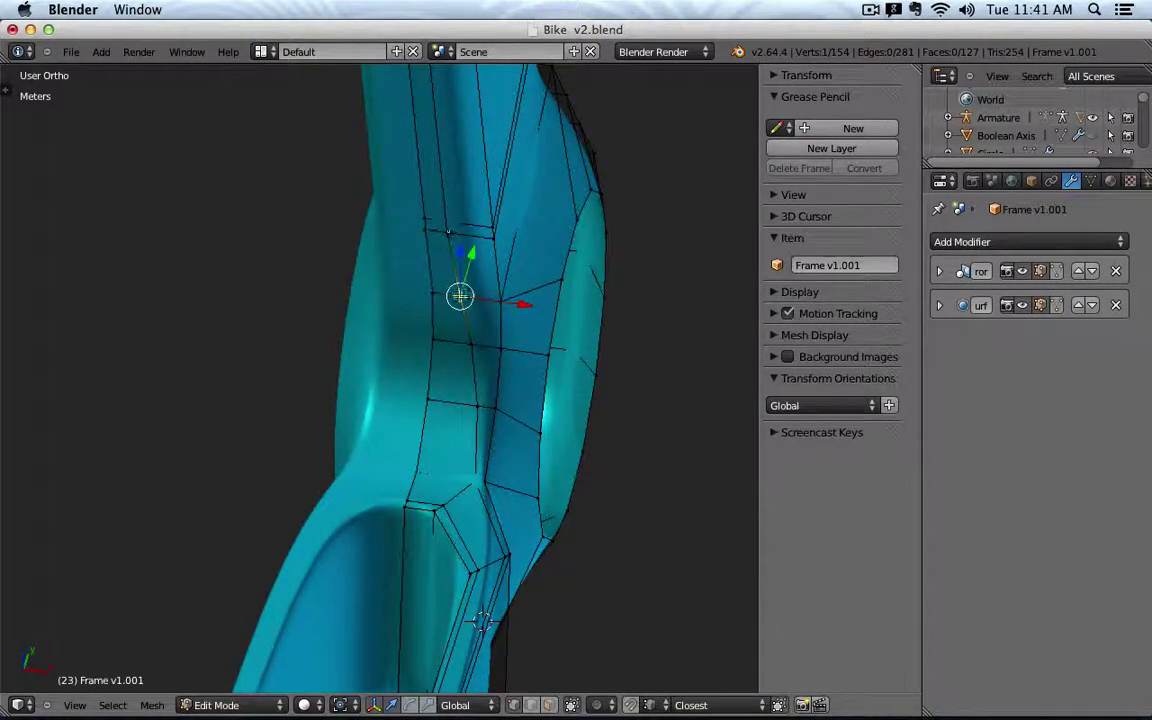
{"action": "right_click", "coordinate": [478, 343]}
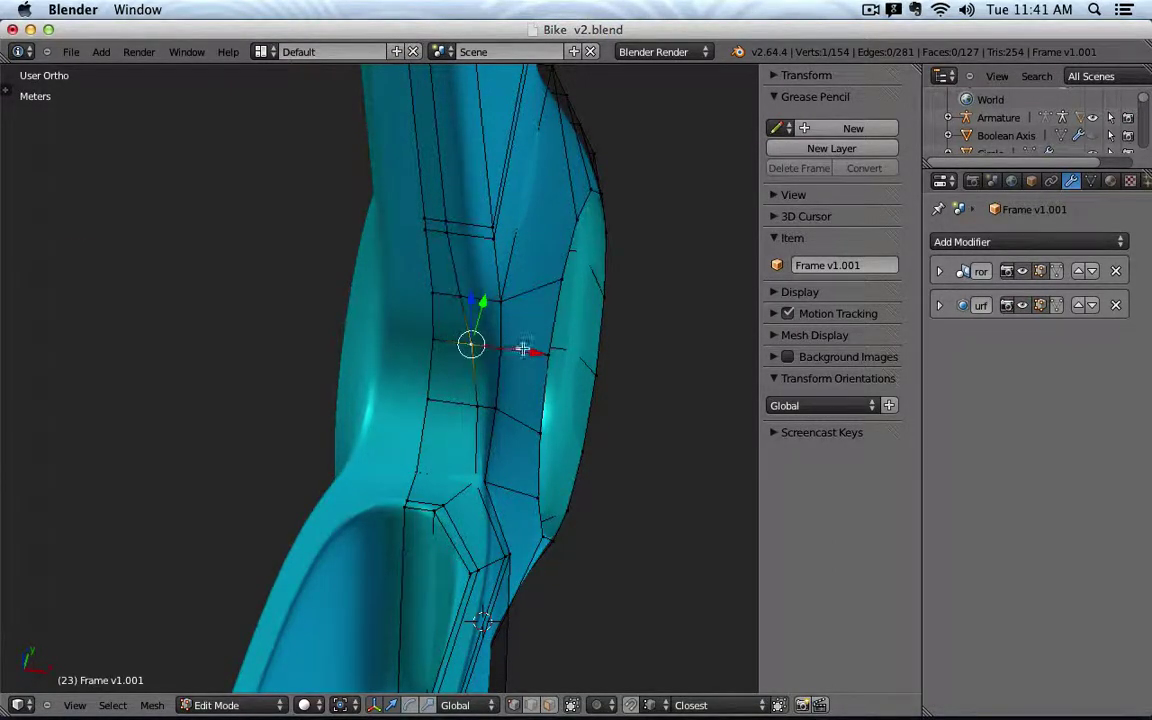
{"action": "left_click_drag", "start_coordinate": [523, 350], "coordinate": [519, 349]}
On the underside, shift the mid-length rim vertex inward along X and the corner vertex outward by about 1.6 mm.
{"action": "scroll", "coordinate": [571, 420], "scroll_direction": "down", "scroll_amount": 3}
{"action": "middle_click_drag", "start_coordinate": [625, 463], "coordinate": [365, 255]}
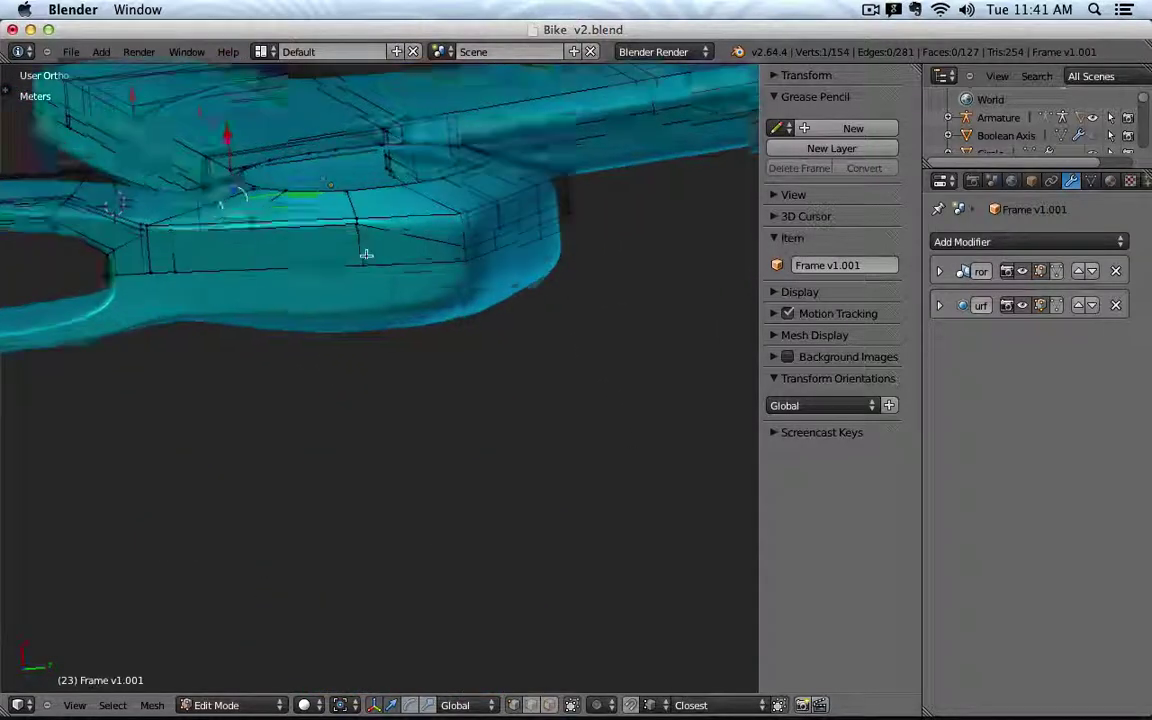
{"action": "scroll", "coordinate": [365, 254], "scroll_direction": "up", "scroll_amount": 3}
{"action": "right_click", "coordinate": [350, 206]}
{"action": "key", "text": "g"}
{"action": "key", "text": "z"}
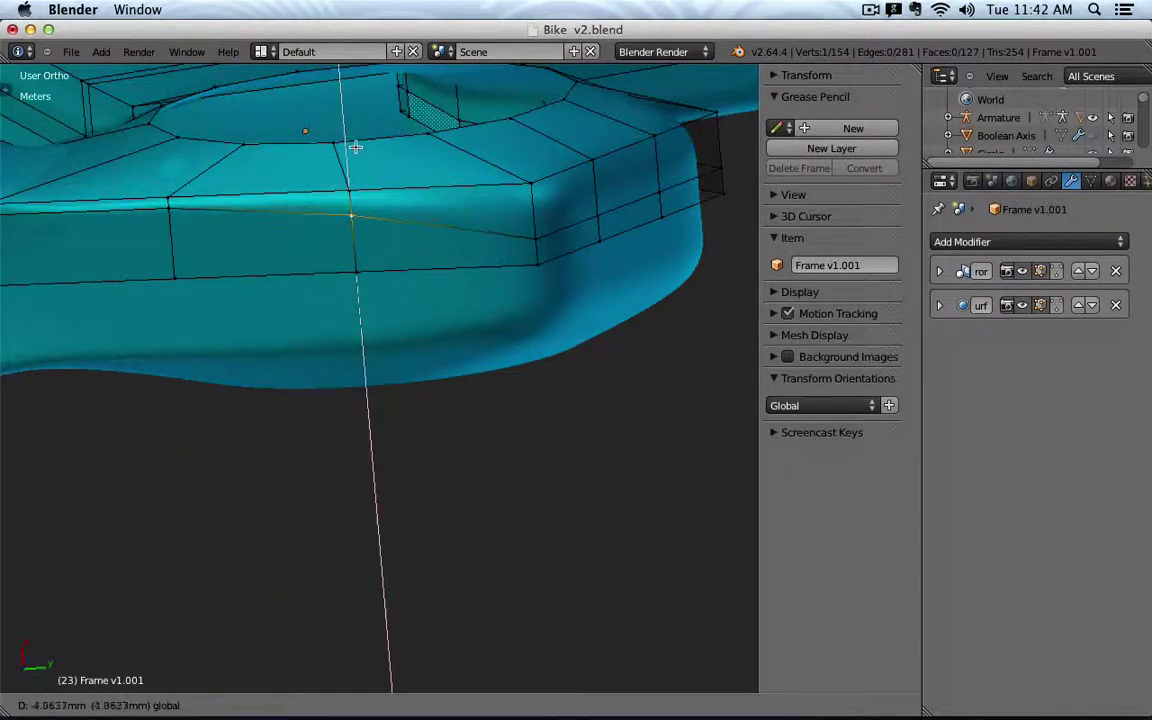
{"action": "left_click", "coordinate": [355, 145]}
{"action": "right_click", "coordinate": [532, 205]}
{"action": "key", "text": "g"}
{"action": "key", "text": "z"}
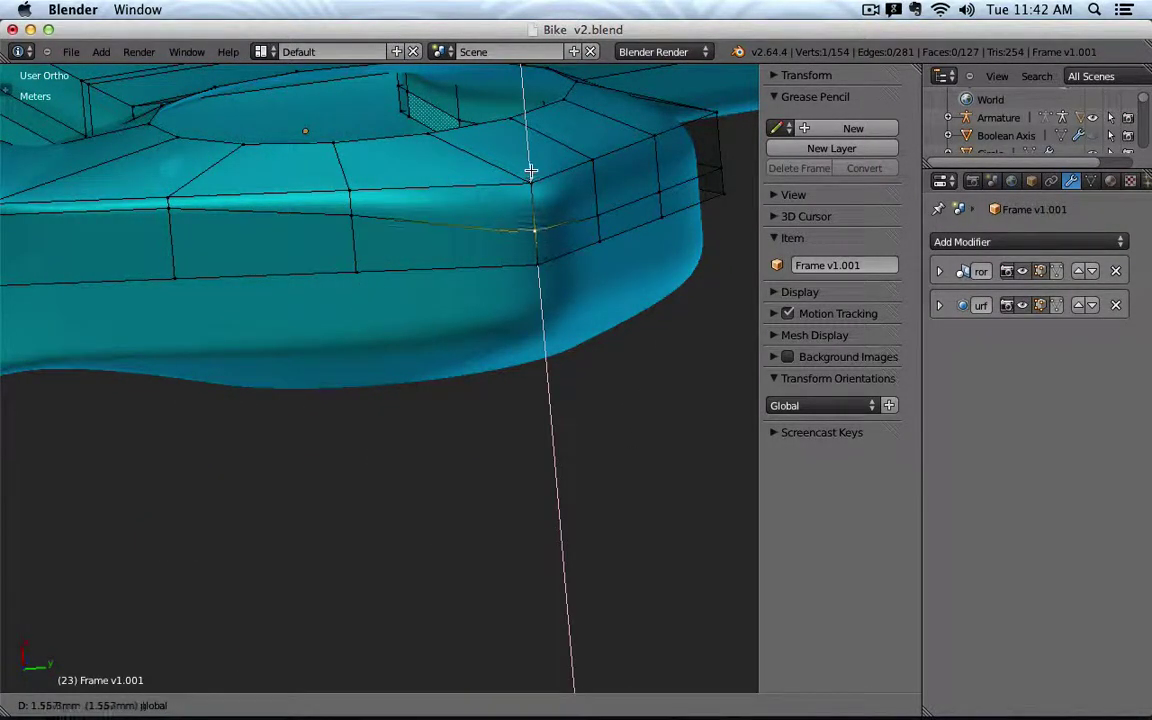
{"action": "left_click", "coordinate": [532, 172]}
Shift the mid-length underside rim vertex and its neighbour toward the fork slightly inward along X, and leave Edit Mode.
{"action": "right_click", "coordinate": [345, 215]}
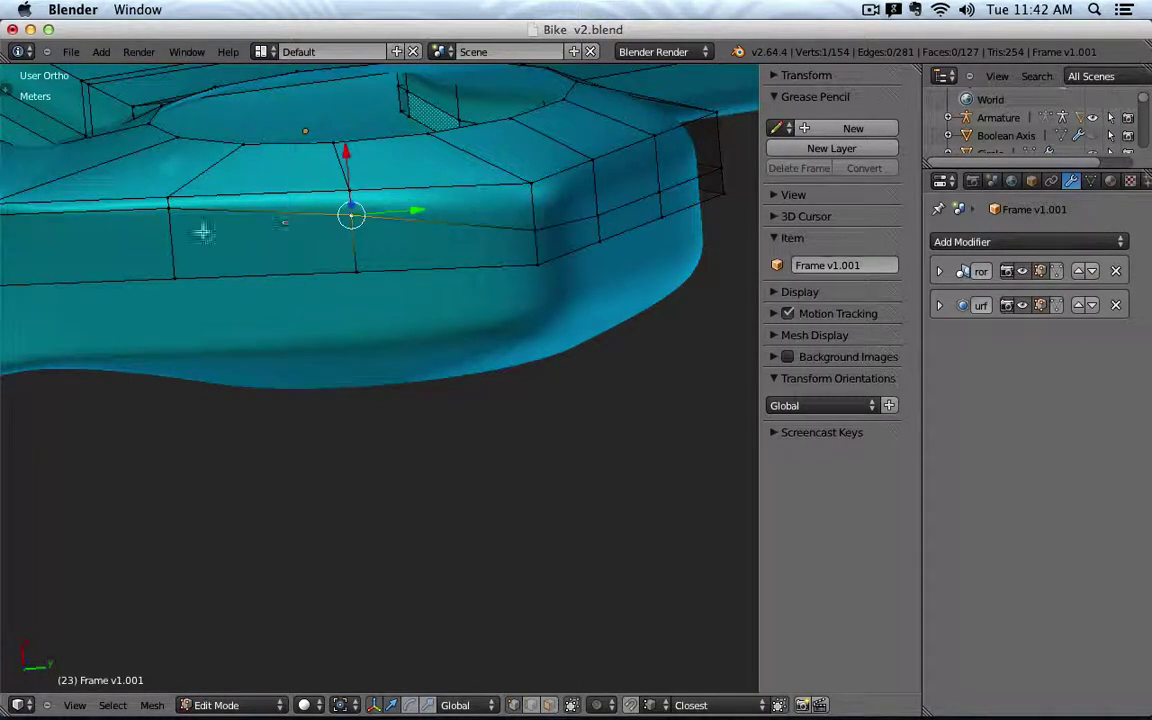
{"action": "right_click", "coordinate": [170, 208], "text": "shift"}
{"action": "key", "text": "g"}
{"action": "key", "text": "z"}
{"action": "left_click", "coordinate": [255, 153]}
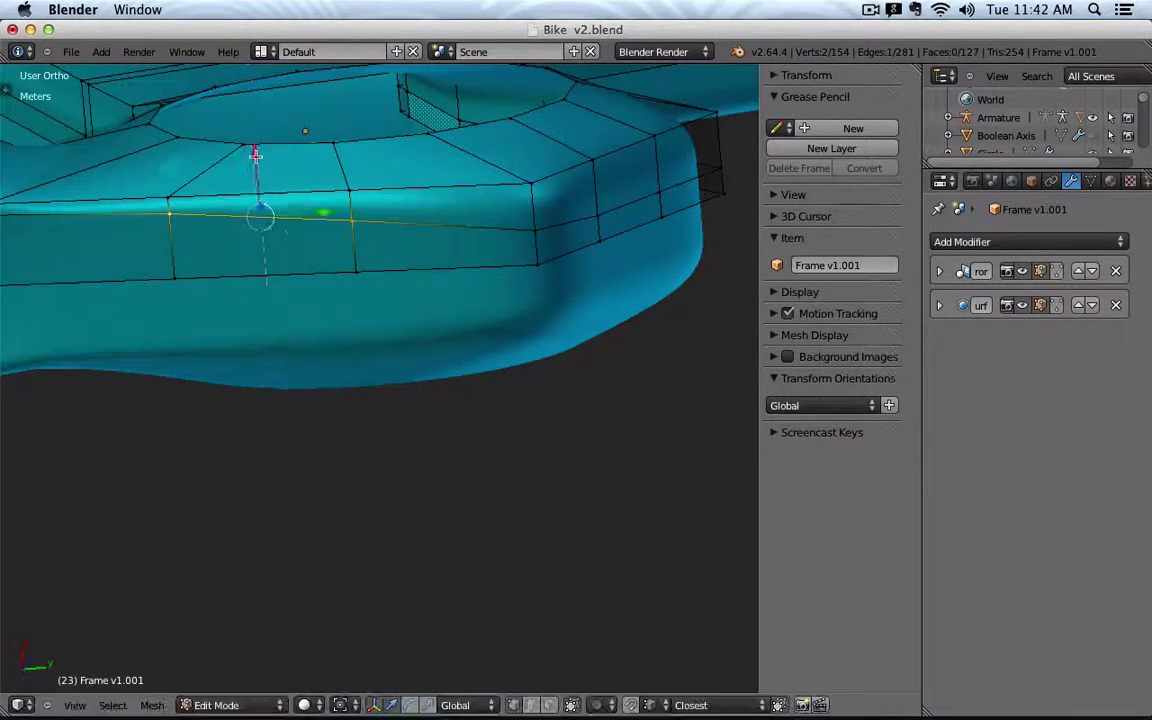
{"action": "scroll", "coordinate": [271, 231], "scroll_direction": "down", "scroll_amount": 3}
{"action": "middle_click_drag", "start_coordinate": [285, 235], "coordinate": [462, 378], "text": "shift"}
{"action": "key", "text": "Tab"}
{"action": "key", "text": "Tab"}
{"action": "key", "text": "Tab"}
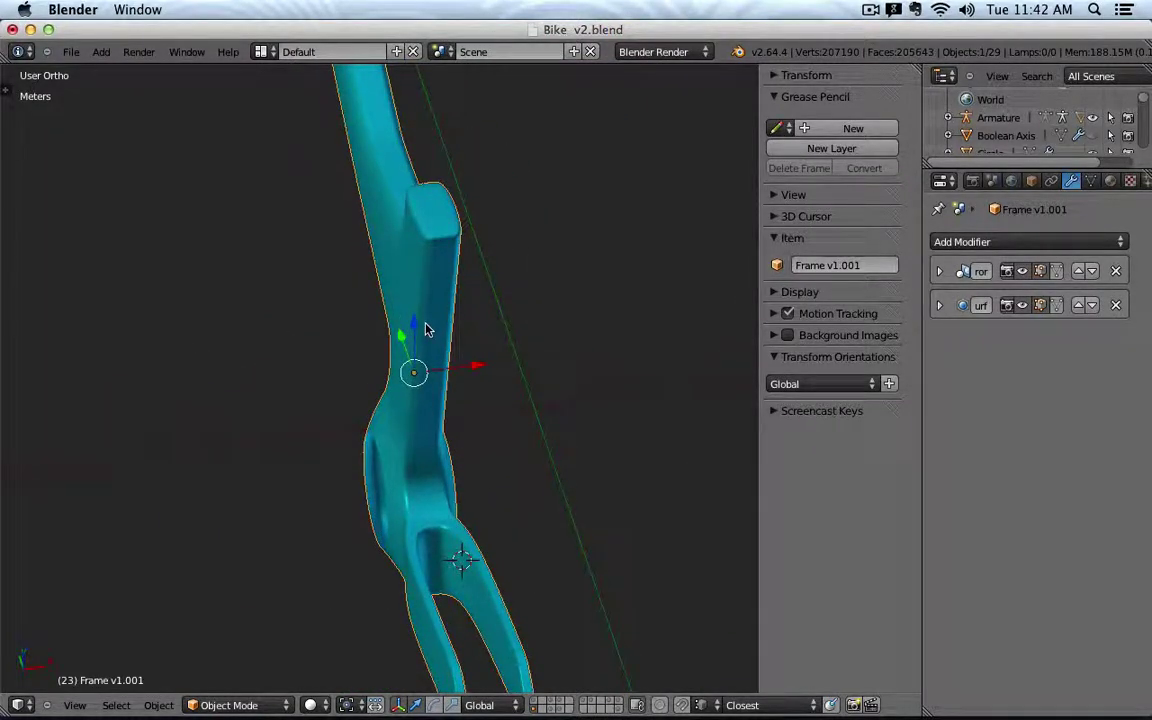
{"action": "middle_click_drag", "start_coordinate": [425, 330], "coordinate": [330, 320]}
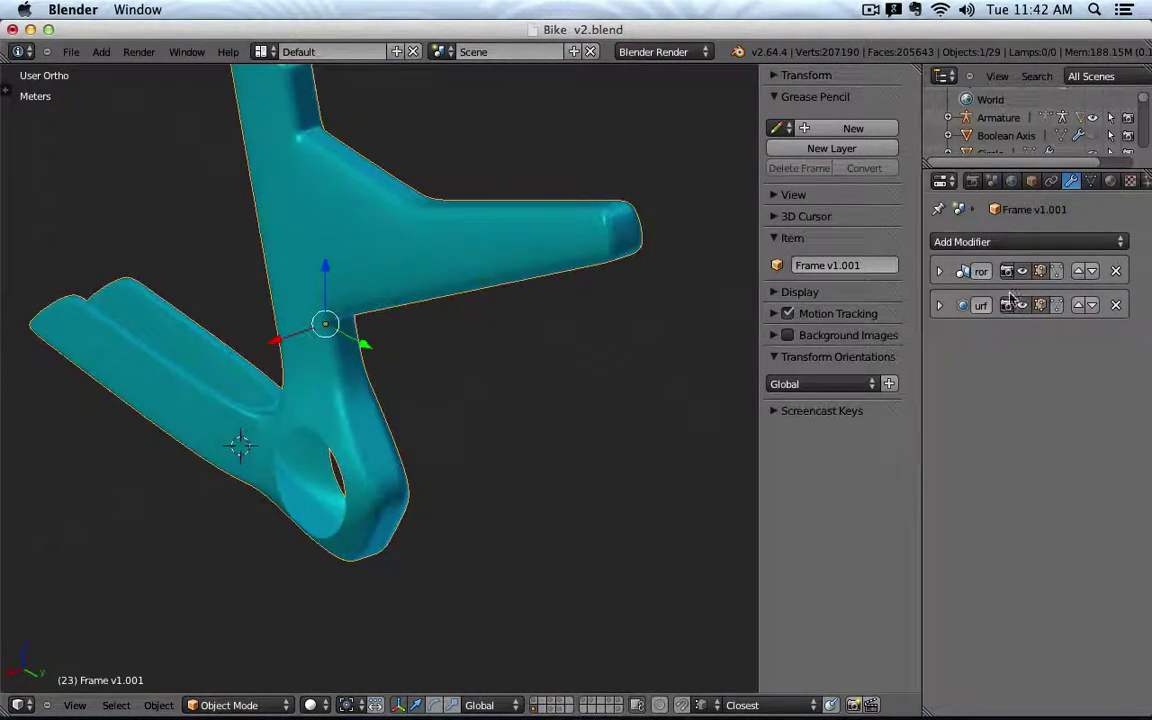
Show the Mirror modifier's settings and select the edge loop along the frame's centre line in Edit Mode.
{"action": "left_click", "coordinate": [939, 271]}
{"action": "key", "text": "Tab"}
{"action": "middle_click_drag", "start_coordinate": [680, 262], "coordinate": [463, 281]}
{"action": "right_click", "coordinate": [343, 263], "text": "alt"}
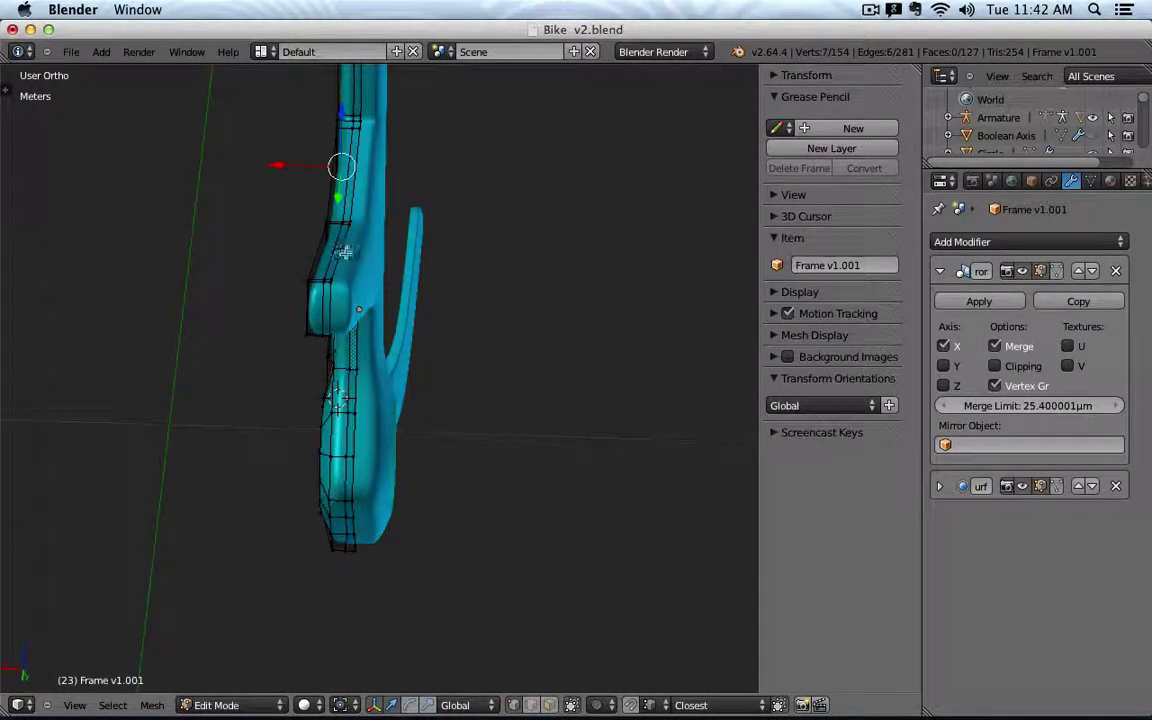
{"action": "middle_click_drag", "start_coordinate": [345, 255], "coordinate": [391, 347]}
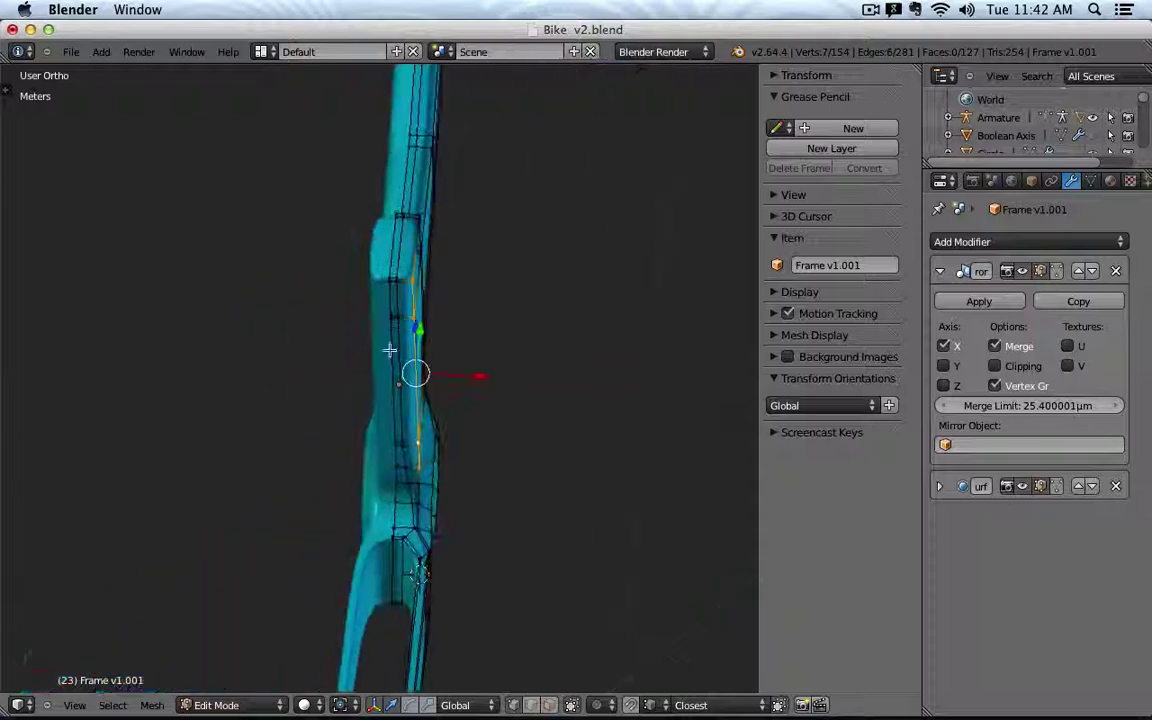
{"action": "right_click", "coordinate": [390, 352], "text": "alt"}
Return to Object Mode and apply the Mirror modifier to the frame.
{"action": "key", "text": "Tab"}
{"action": "middle_click_drag", "start_coordinate": [444, 380], "coordinate": [377, 413]}
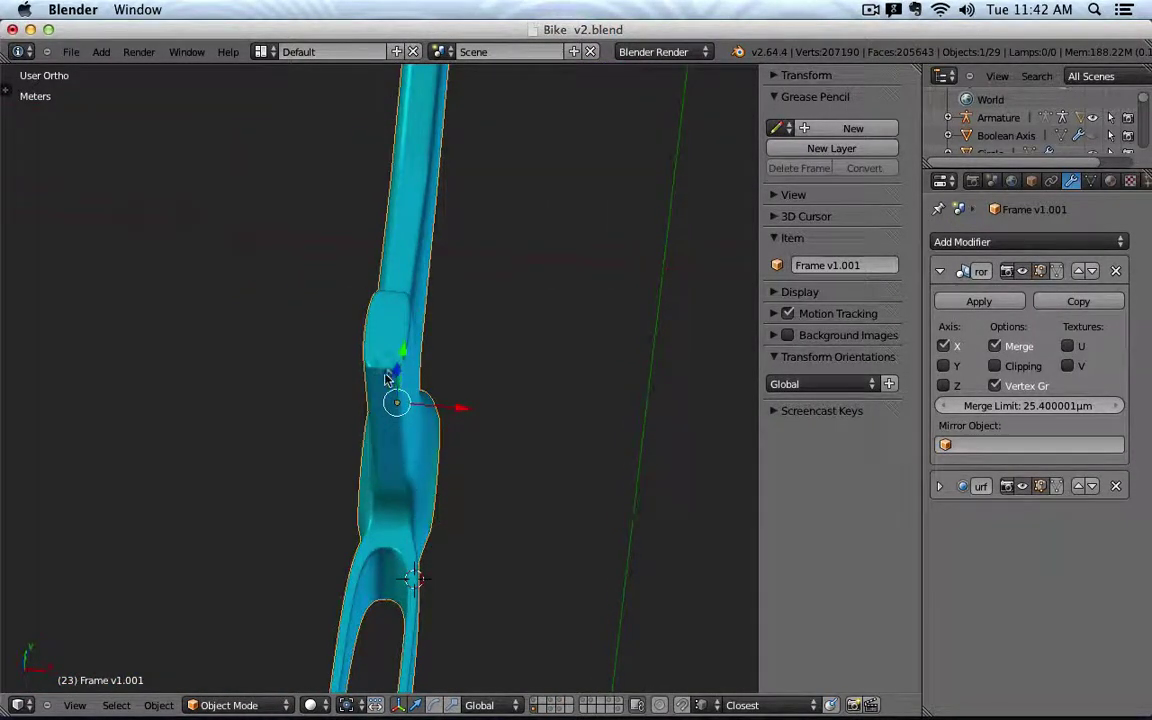
{"action": "key", "text": "Tab"}
{"action": "key", "text": "Tab"}
{"action": "middle_click_drag", "start_coordinate": [623, 327], "coordinate": [540, 344]}
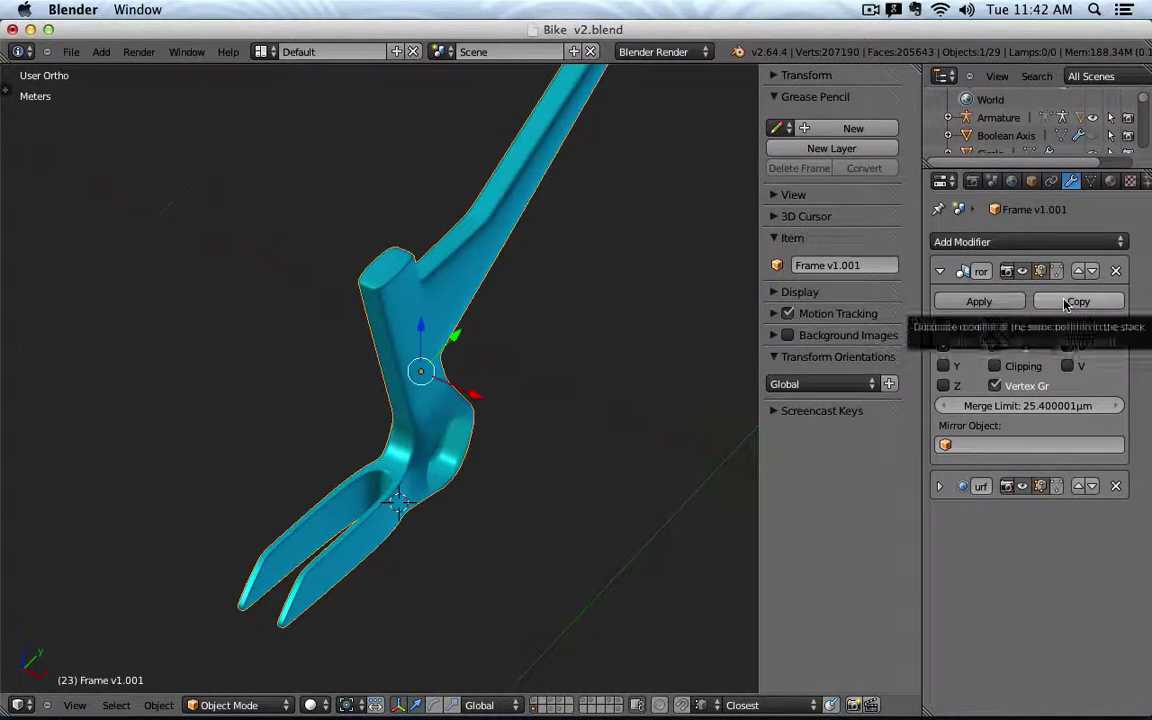
{"action": "left_click", "coordinate": [952, 304]}
Delete the selected centre-line edges in Edit Mode with the Edge Loop option.
{"action": "key", "text": "Tab"}
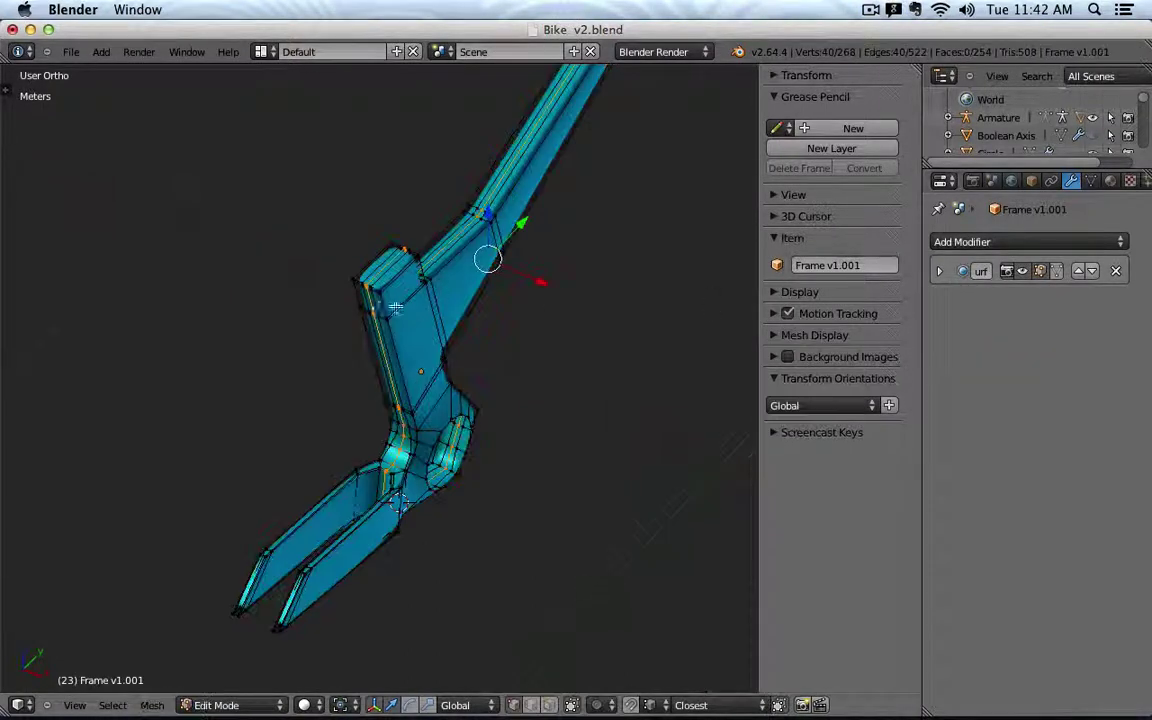
{"action": "key", "text": "x"}
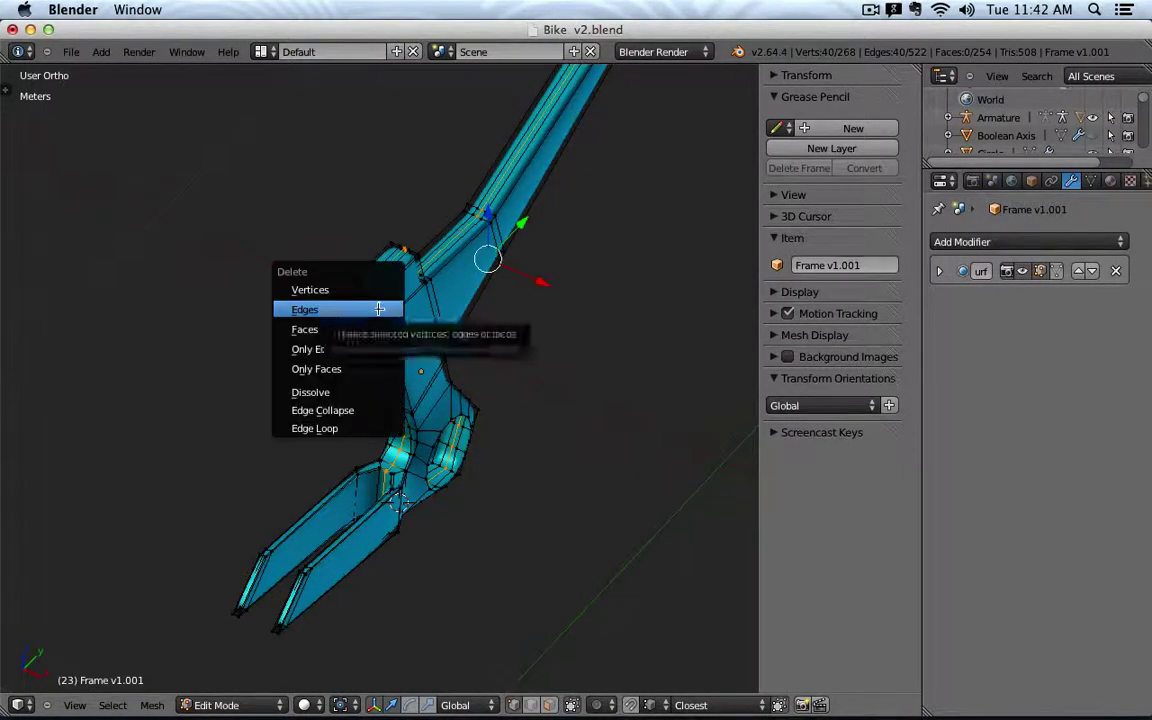
{"action": "left_click", "coordinate": [363, 427]}
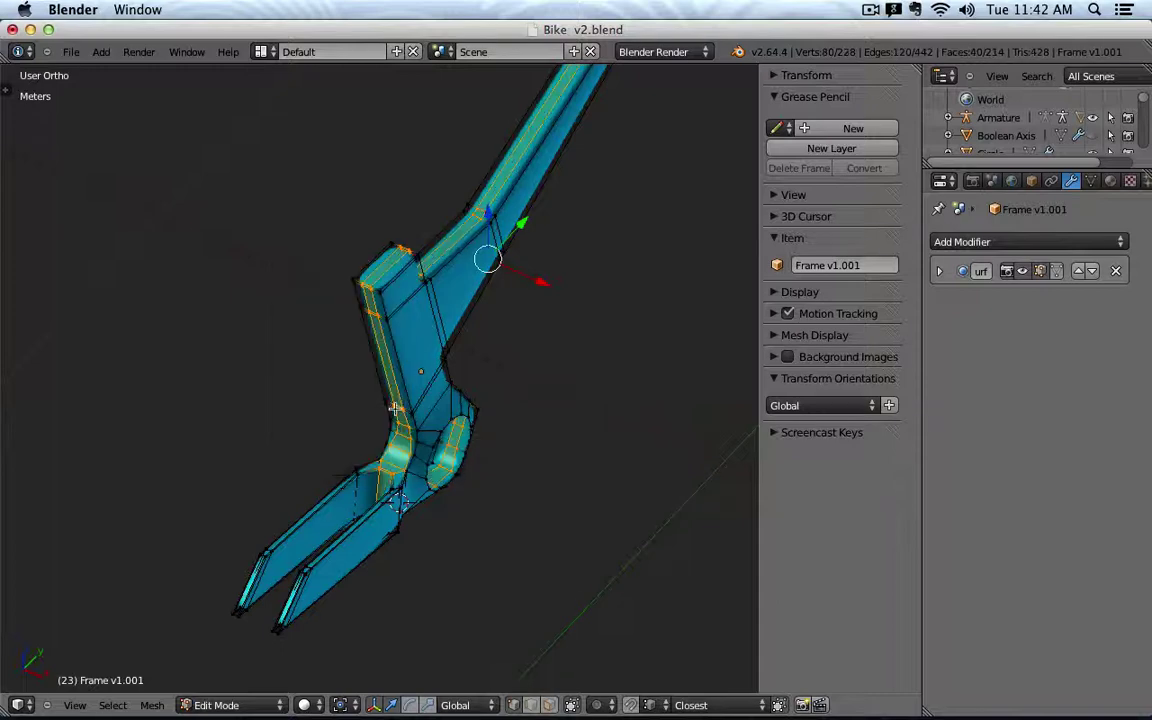
Examine the smoothed frame in Object Mode and its edge flow around the fork joint in Edit Mode.
{"action": "key", "text": "Tab"}
{"action": "middle_click_drag", "start_coordinate": [449, 360], "coordinate": [248, 327]}
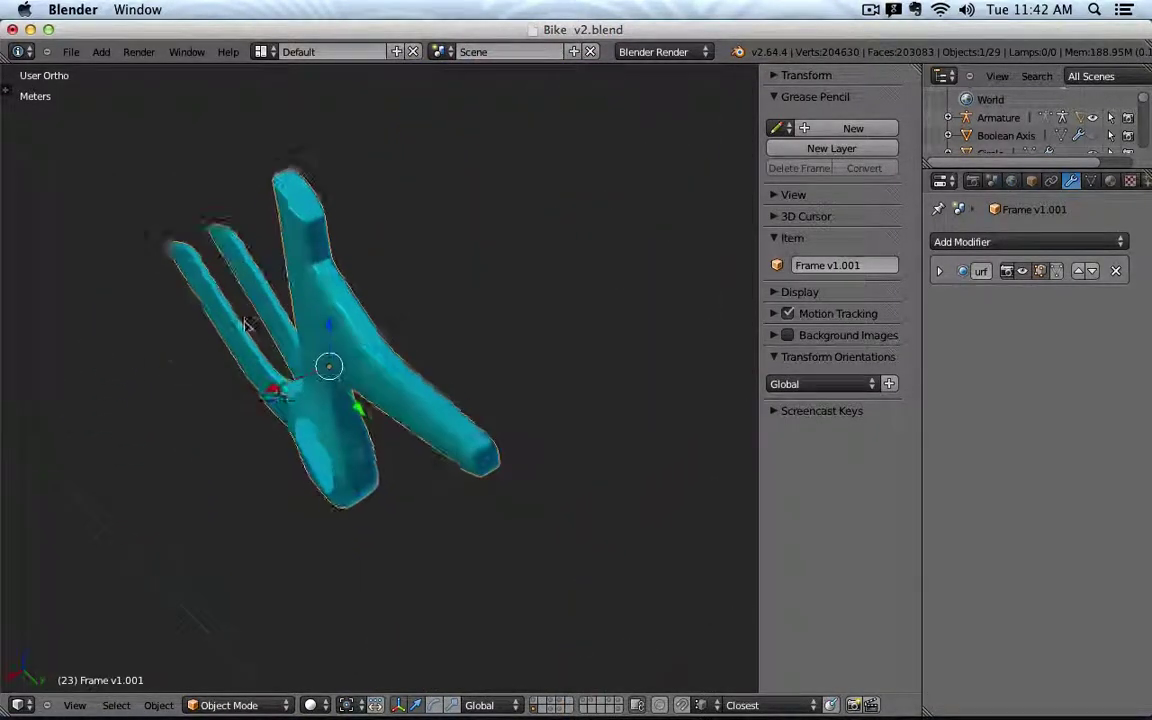
{"action": "scroll", "coordinate": [362, 266], "scroll_direction": "up", "scroll_amount": 2}
{"action": "key", "text": "Tab"}
{"action": "middle_click_drag", "start_coordinate": [398, 291], "coordinate": [483, 396]}
{"action": "scroll", "coordinate": [483, 396], "scroll_direction": "up", "scroll_amount": 5}
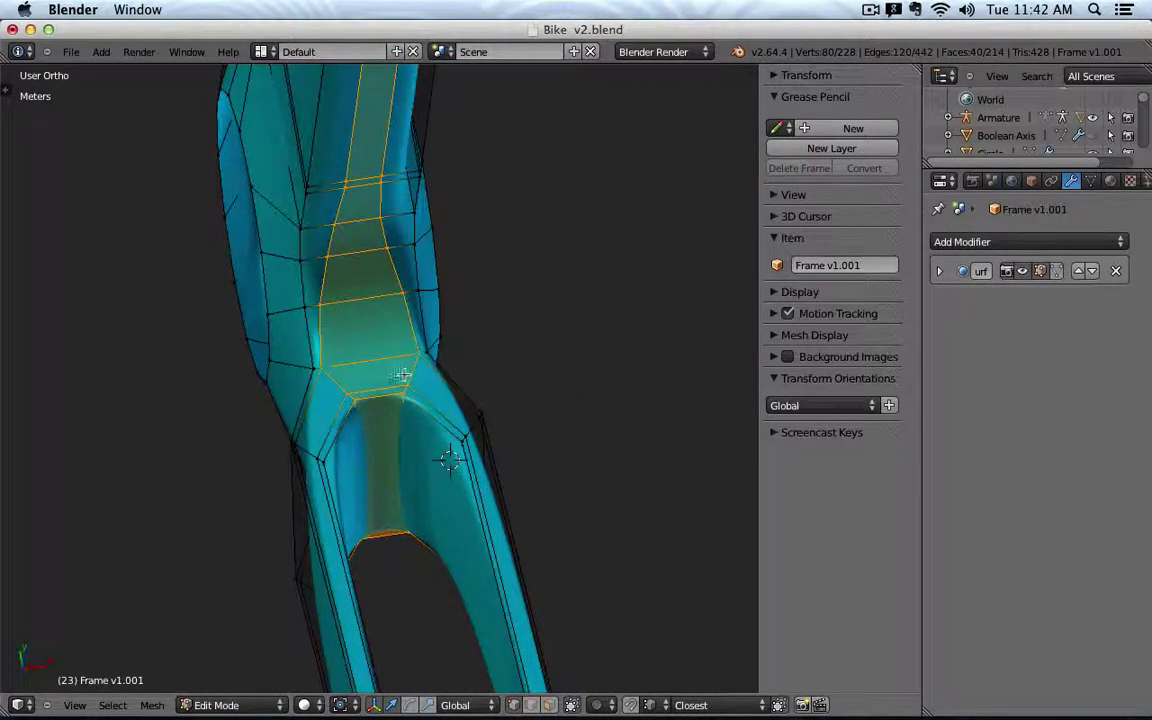
{"action": "scroll", "coordinate": [430, 359], "scroll_direction": "down", "scroll_amount": 2}
{"action": "mouse_move", "coordinate": [483, 342]}
{"action": "middle_mouse_down"}
{"action": "mouse_move", "coordinate": [471, 360]}
{"action": "mouse_move", "coordinate": [499, 365]}
{"action": "mouse_move", "coordinate": [505, 343]}
{"action": "middle_mouse_up"}
{"action": "scroll", "coordinate": [471, 360], "scroll_direction": "down", "scroll_amount": 3}
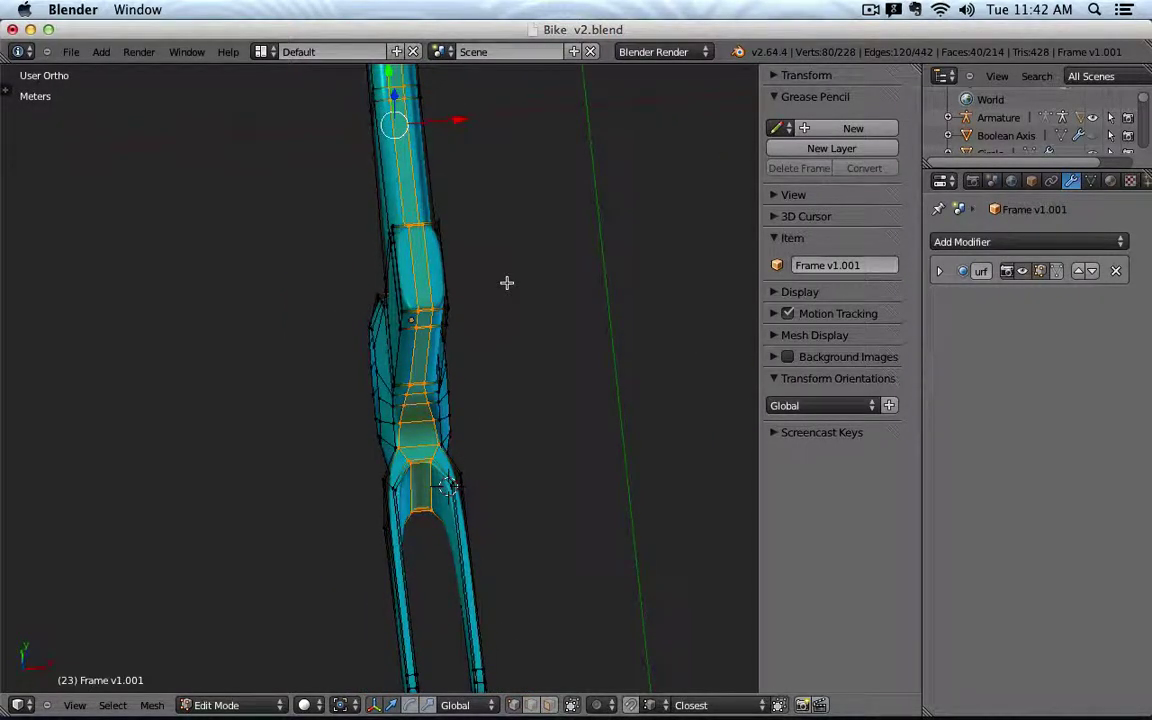
Collapse the selected centre strip to zero width along the X axis and merge its overlapping vertices with Remove Doubles.
{"action": "key", "text": "s"}
{"action": "key", "text": "x"}
{"action": "key", "text": "0"}
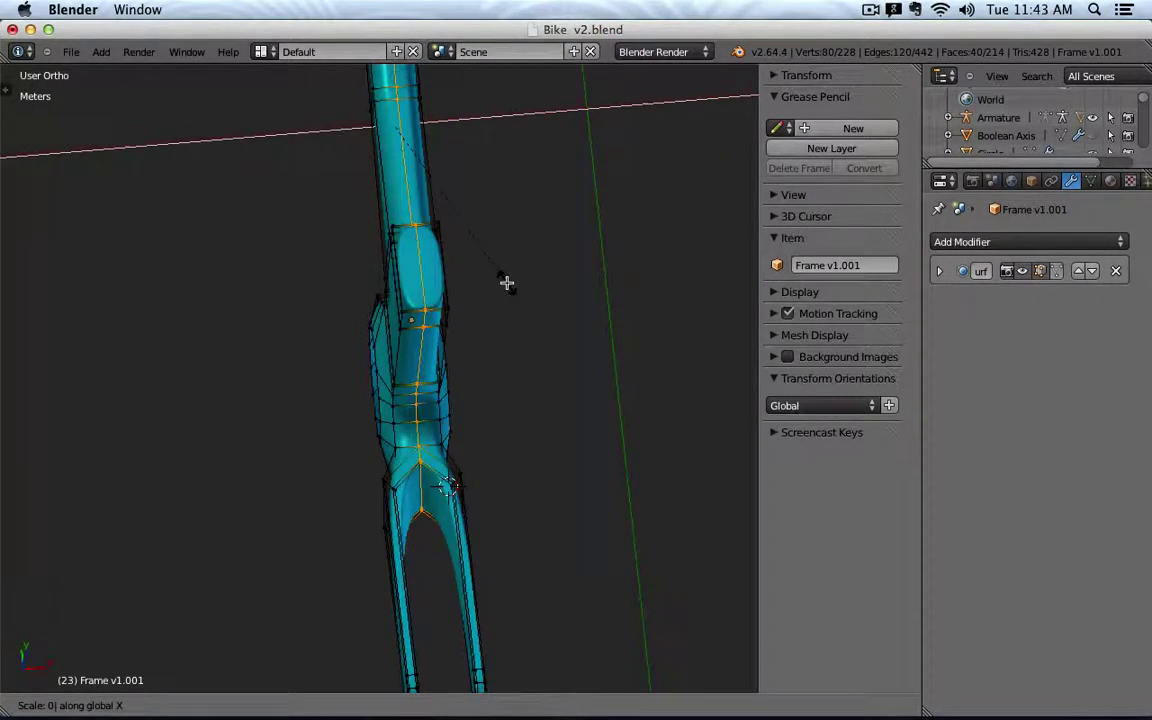
{"action": "key", "text": "Return"}
{"action": "middle_click_drag", "start_coordinate": [534, 334], "coordinate": [378, 328]}
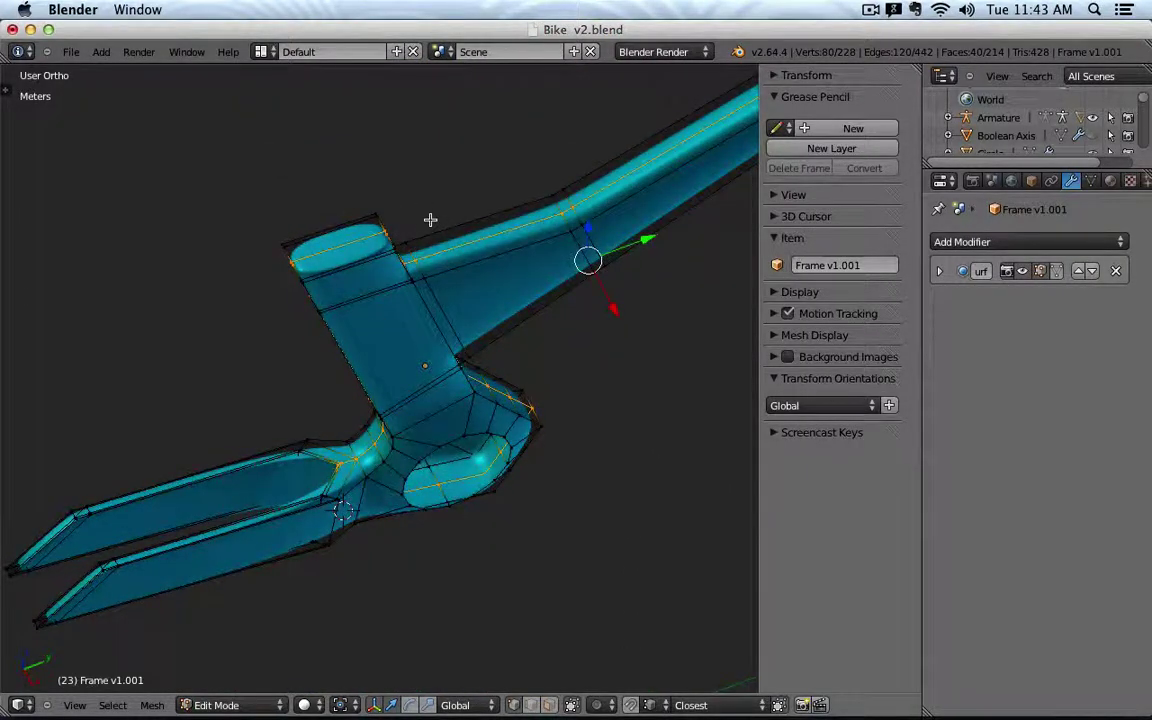
{"action": "key", "text": "w"}
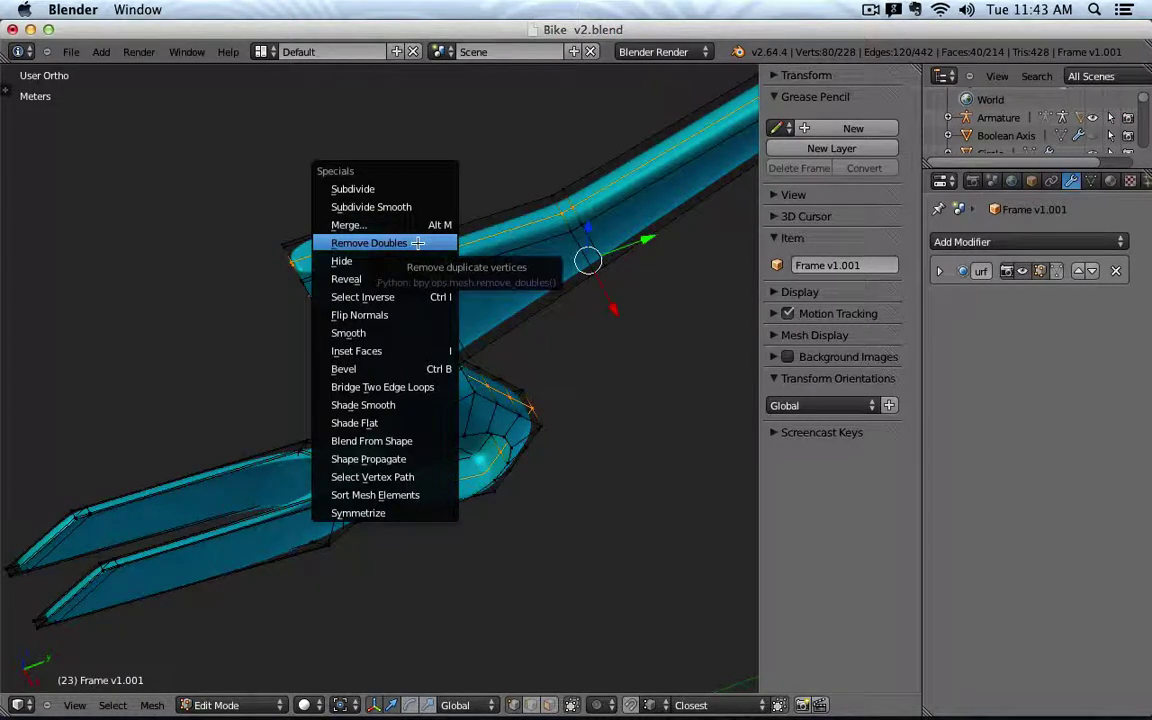
{"action": "left_click", "coordinate": [417, 243]}
Inspect the collapsed centre line around the fork joint in both modes, then undo the vertex merge and the X-axis flattening.
{"action": "key", "text": "Tab"}
{"action": "middle_click_drag", "start_coordinate": [332, 375], "coordinate": [645, 400]}
{"action": "scroll", "coordinate": [452, 440], "scroll_direction": "up", "scroll_amount": 3}
{"action": "key", "text": "Tab"}
{"action": "key", "text": "Tab"}
{"action": "middle_click_drag", "start_coordinate": [453, 444], "coordinate": [442, 417]}
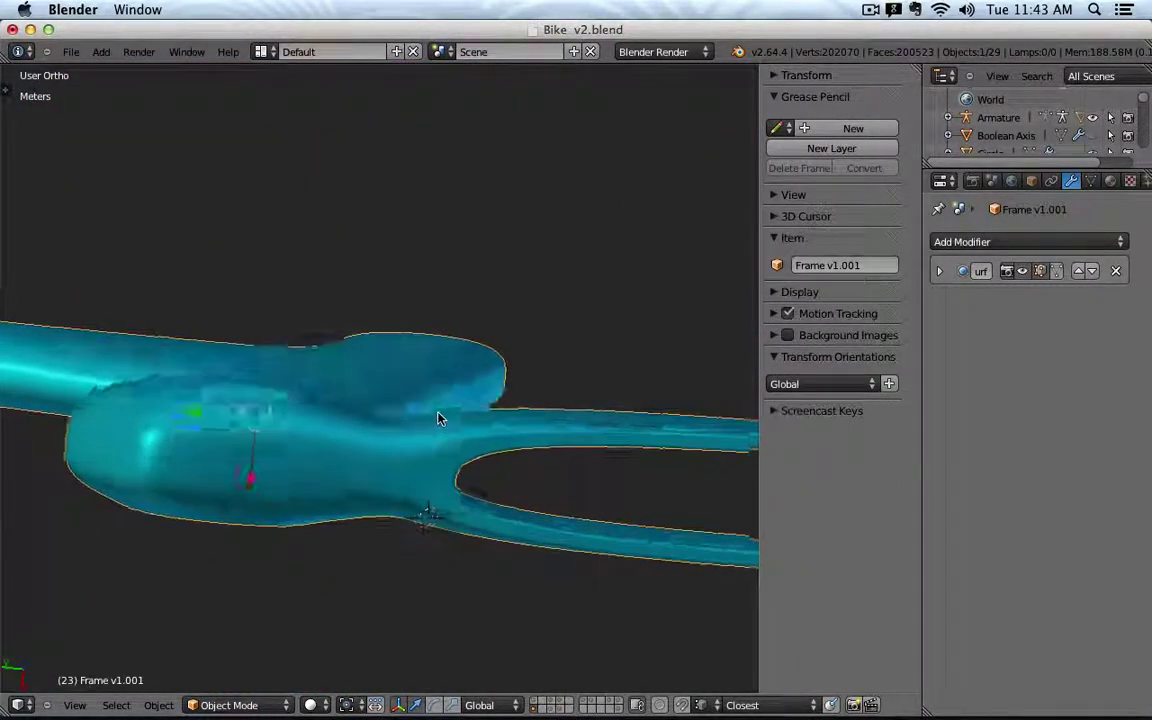
{"action": "key", "text": "Tab"}
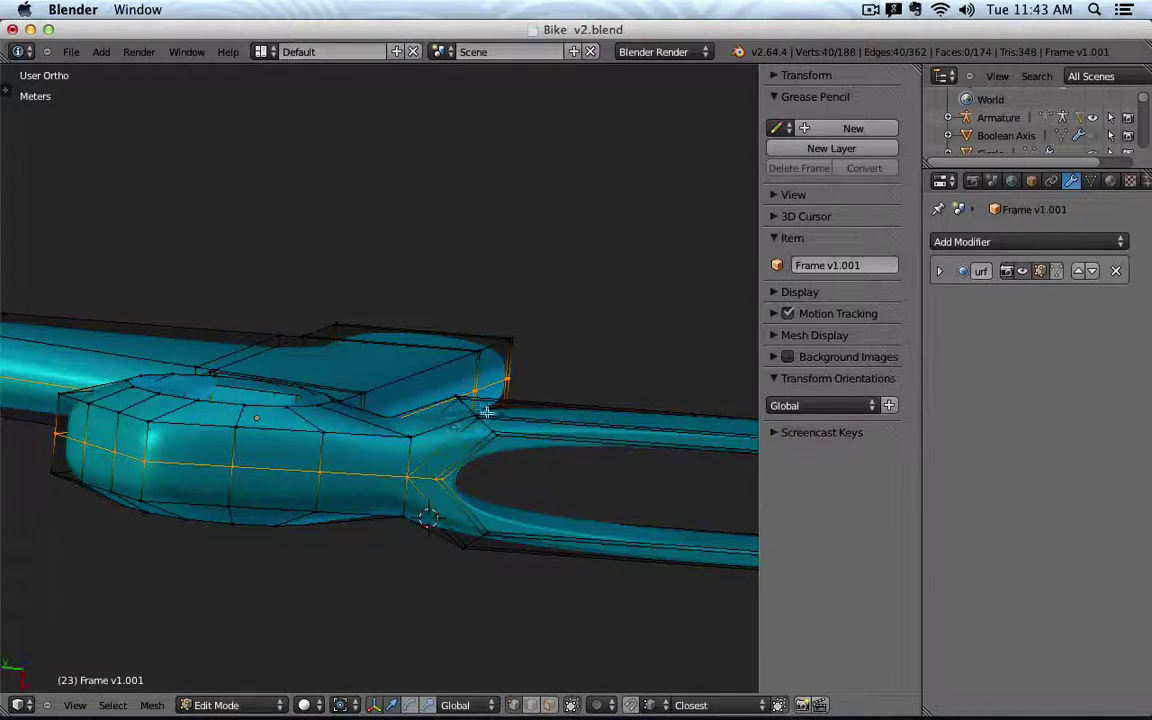
{"action": "key", "text": "Tab"}
{"action": "key", "text": "Tab"}
{"action": "key", "text": "ctrl+z"}
{"action": "key", "text": "ctrl+z"}
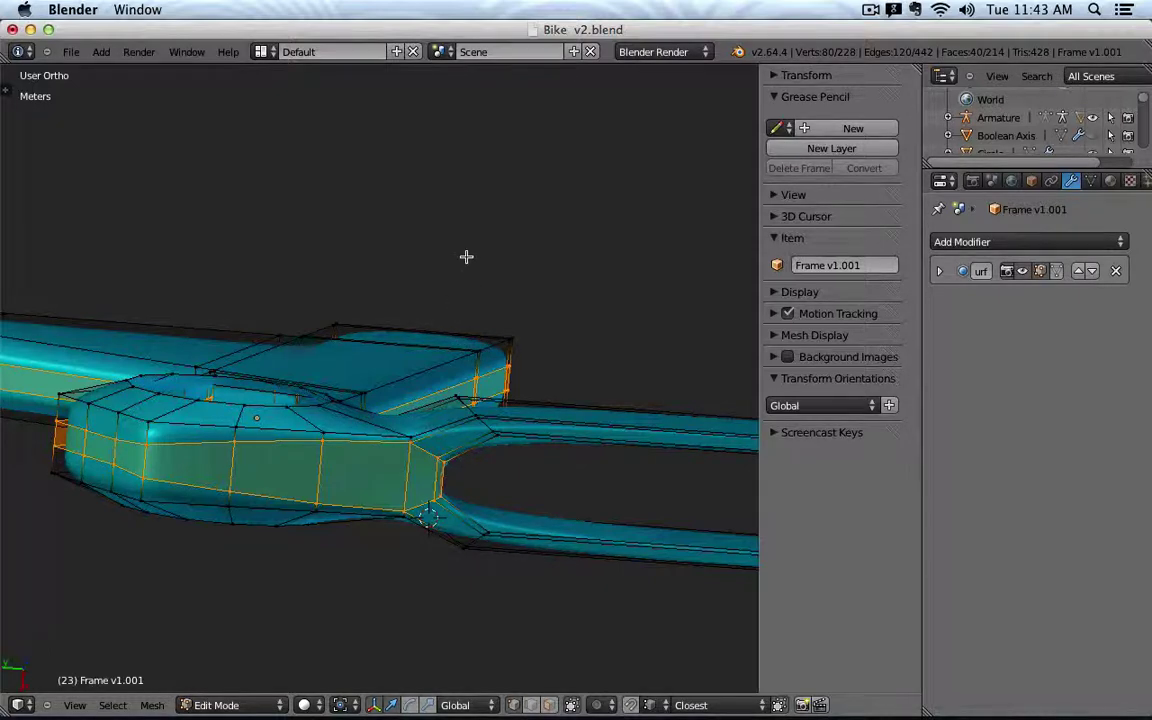
Trace the edges under the round-hole housing and select the full strip of faces along the frame's centre.
{"action": "right_click", "coordinate": [410, 441]}
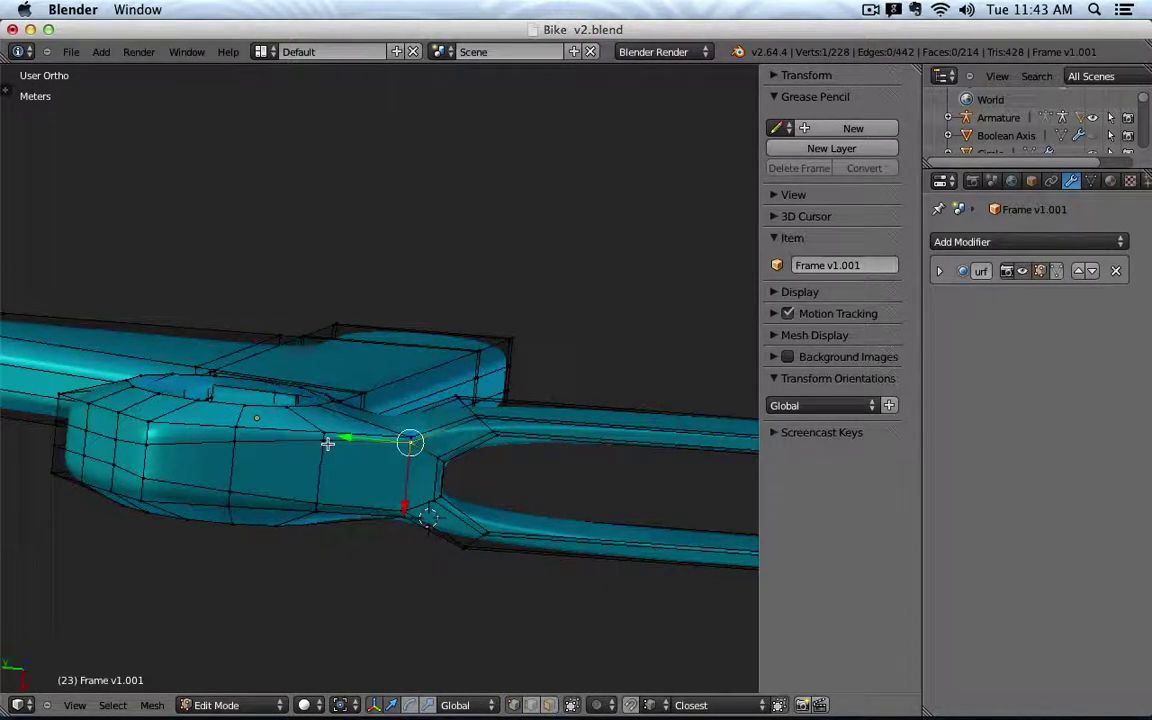
{"action": "right_click", "coordinate": [325, 442], "text": "shift"}
{"action": "middle_click_drag", "start_coordinate": [245, 455], "coordinate": [301, 339]}
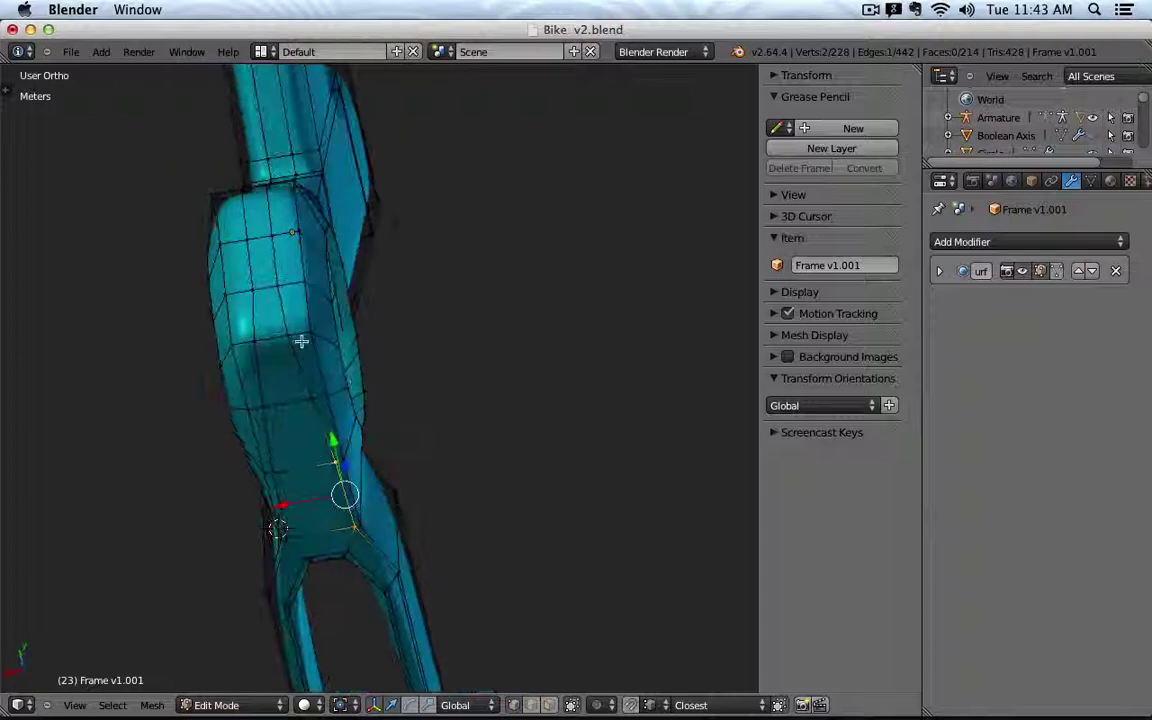
{"action": "right_click", "coordinate": [252, 330]}
{"action": "right_click", "coordinate": [258, 340], "text": "shift"}
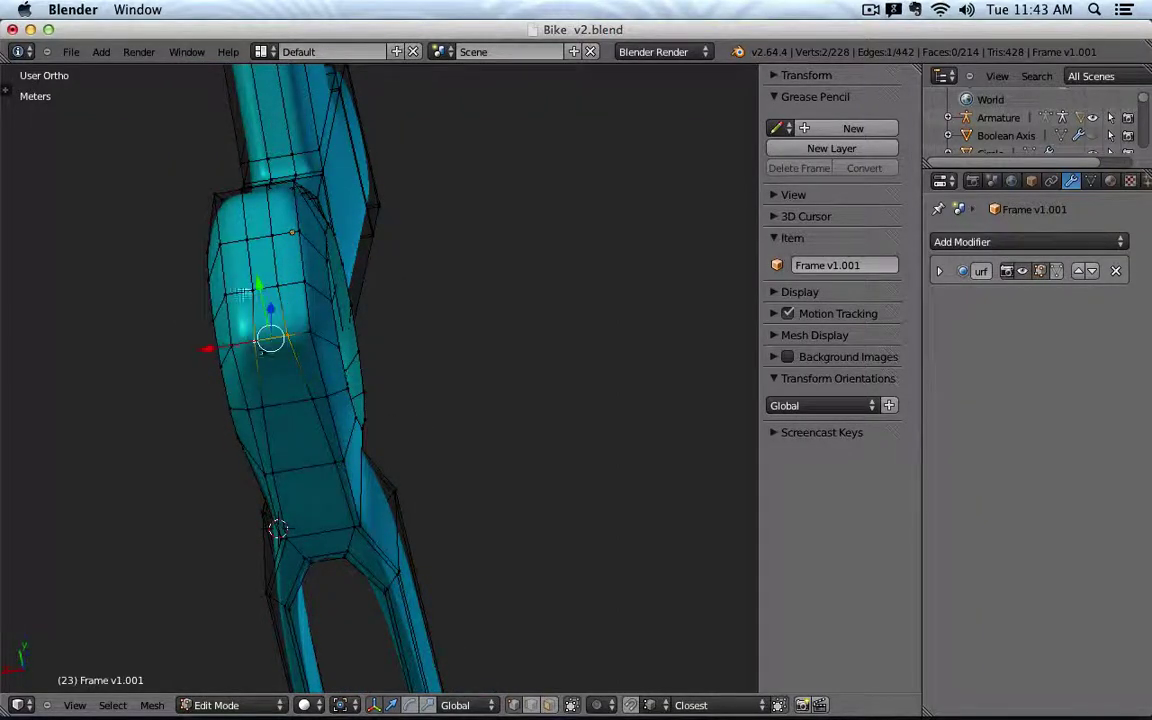
{"action": "right_click", "coordinate": [283, 278], "text": "shift"}
{"action": "middle_click_drag", "start_coordinate": [330, 248], "coordinate": [280, 299]}
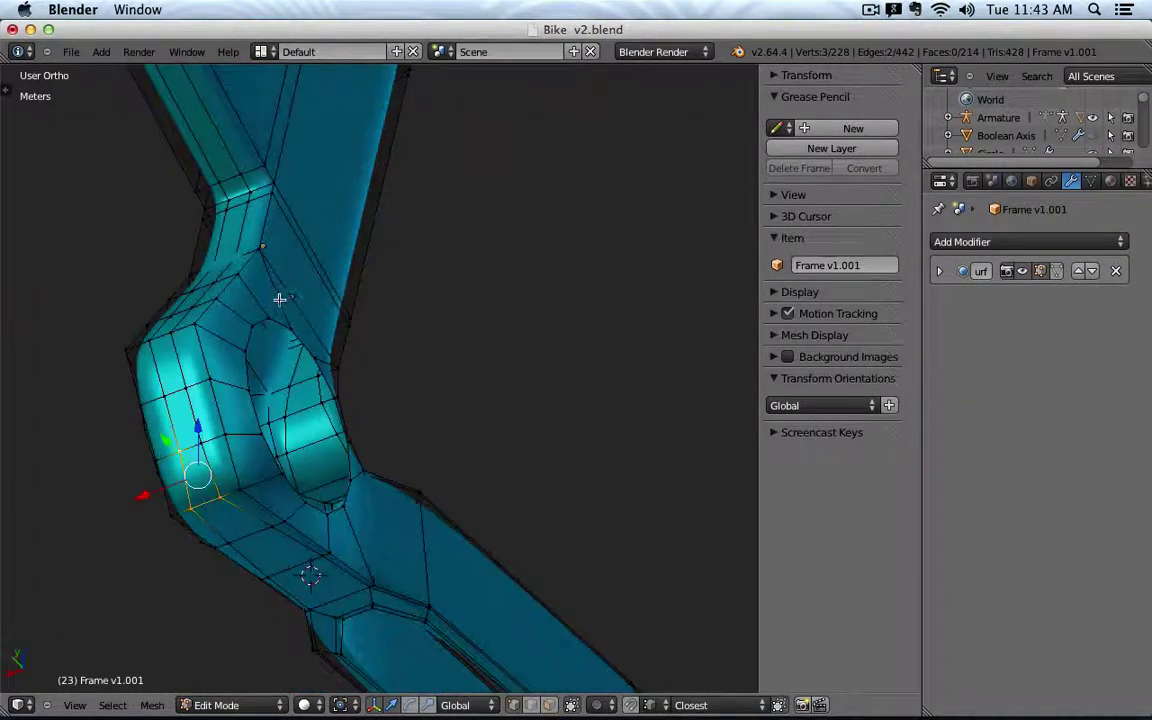
{"action": "right_click", "coordinate": [175, 364], "text": "ctrl+alt"}
Deselect the part of the centre strip around the fork joint in wireframe, on both sides of the housing, and return to solid shading.
{"action": "scroll", "coordinate": [217, 350], "scroll_direction": "down", "scroll_amount": 5}
{"action": "key", "text": "KP_1"}
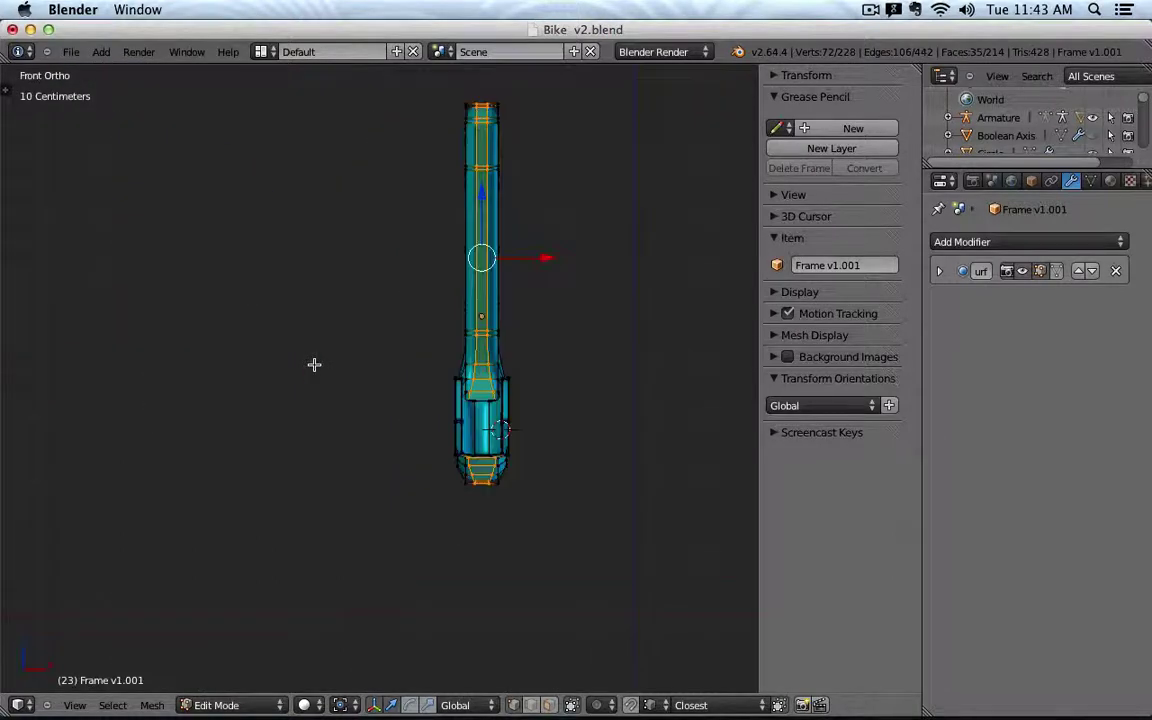
{"action": "key", "text": "KP_3"}
{"action": "middle_click_drag", "start_coordinate": [314, 365], "coordinate": [357, 381]}
{"action": "scroll", "coordinate": [391, 471], "scroll_direction": "up", "scroll_amount": 3}
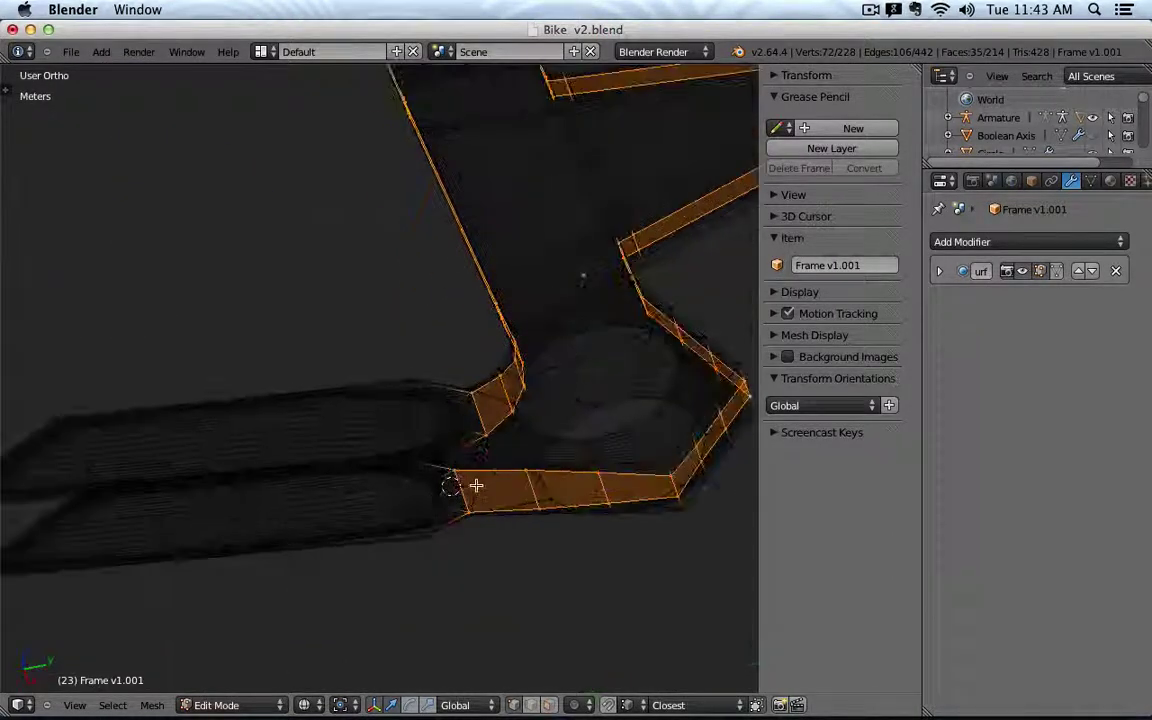
{"action": "middle_click_drag", "start_coordinate": [476, 481], "coordinate": [566, 437]}
{"action": "key", "text": "b"}
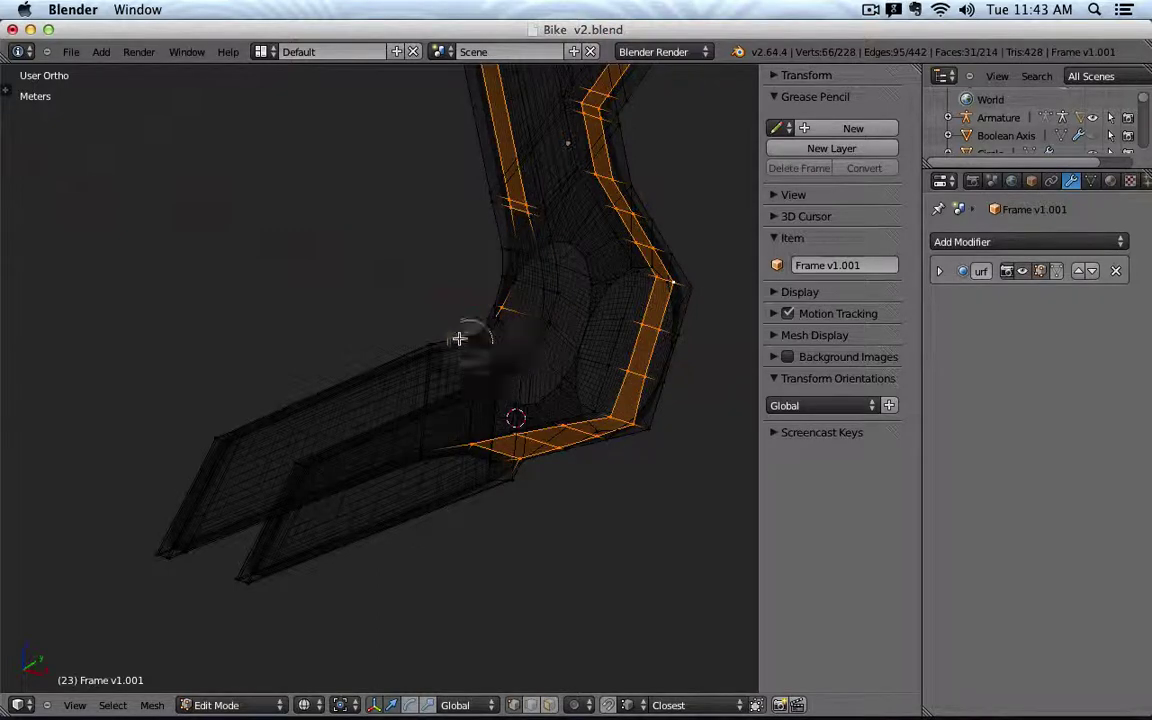
{"action": "middle_click_drag", "start_coordinate": [584, 432], "coordinate": [491, 443]}
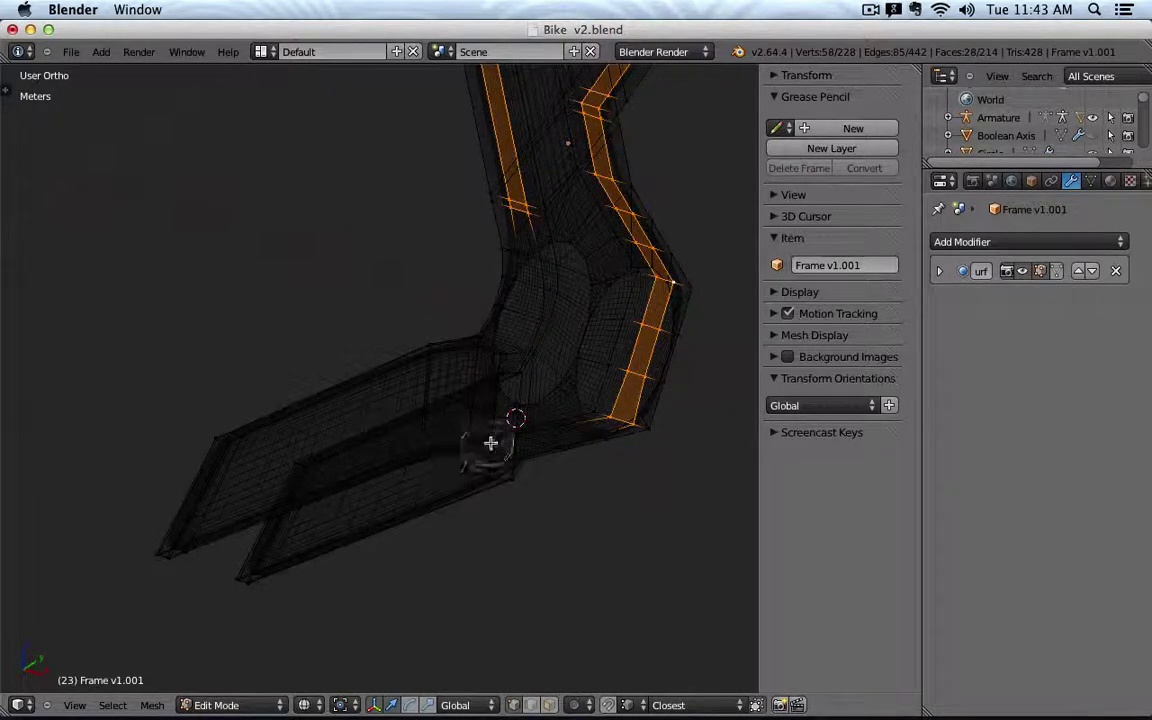
{"action": "mouse_move", "coordinate": [603, 466]}
{"action": "middle_mouse_down"}
{"action": "mouse_move", "coordinate": [525, 452]}
{"action": "mouse_move", "coordinate": [450, 470]}
{"action": "mouse_move", "coordinate": [640, 419]}
{"action": "mouse_move", "coordinate": [499, 385]}
{"action": "middle_mouse_up"}
{"action": "key", "text": "z"}
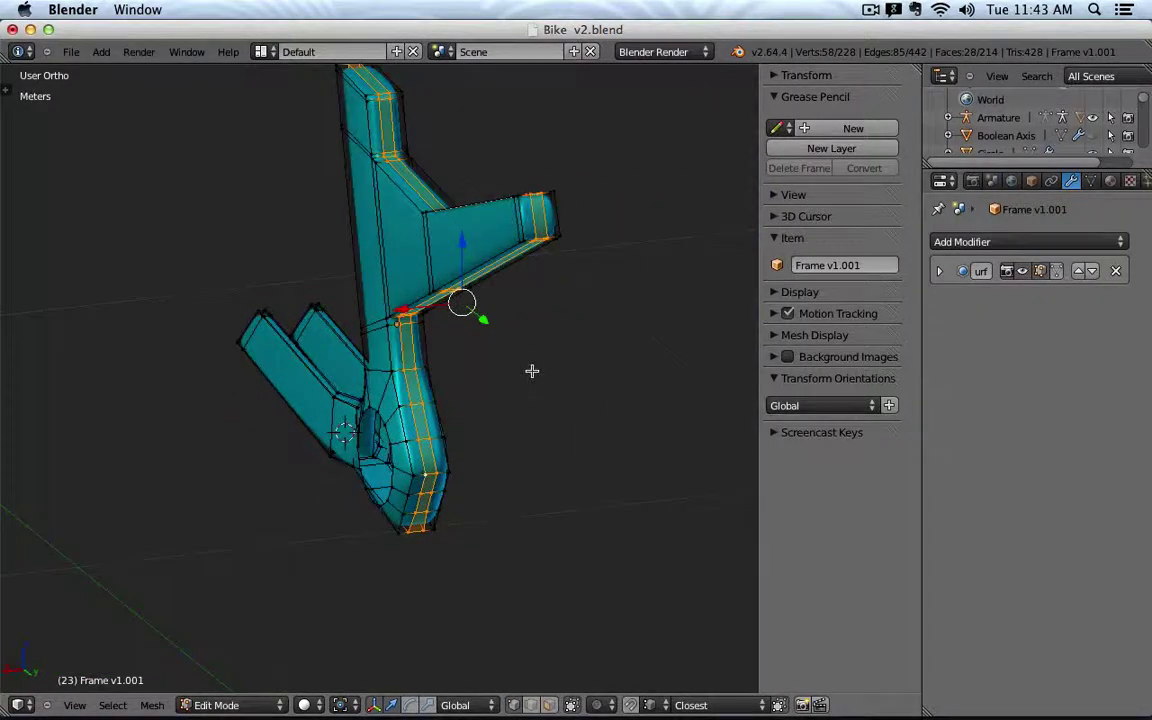
Scale the remaining centre strip to 0 along the X axis and merge its overlapping vertices with Remove Doubles.
{"action": "key", "text": "s"}
{"action": "key", "text": "x"}
{"action": "key", "text": "0"}
{"action": "key", "text": "Return"}
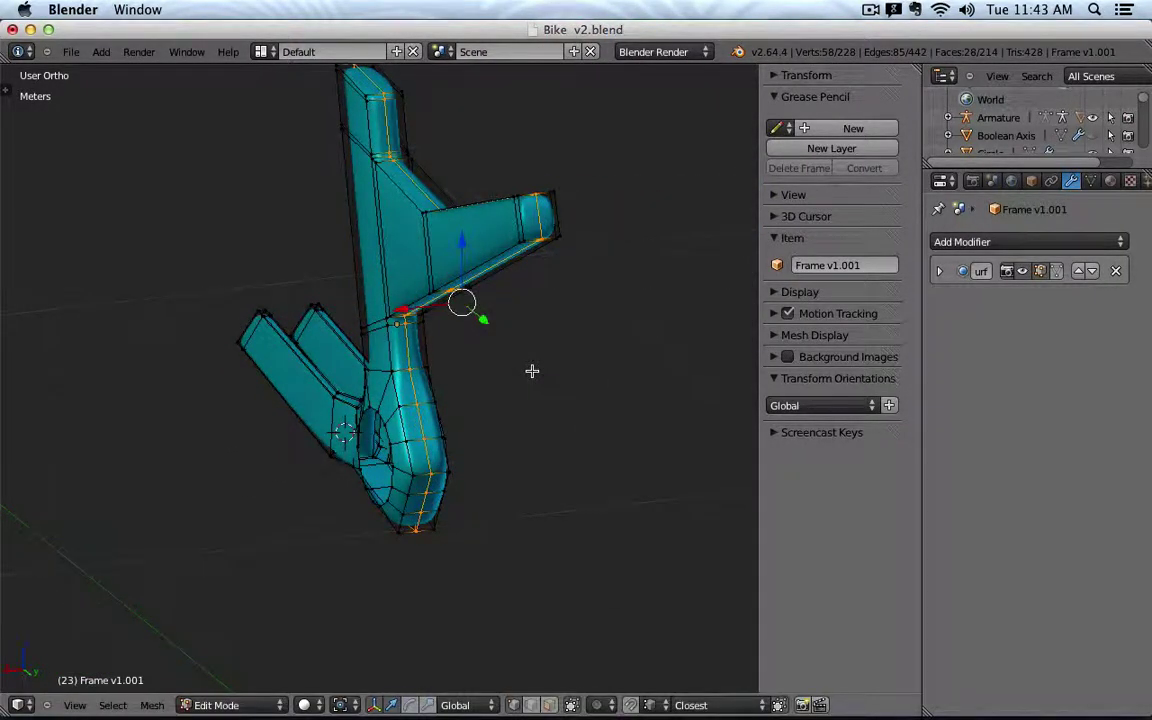
{"action": "key", "text": "w"}
{"action": "left_click", "coordinate": [532, 372]}
Pick out the three vertices of the triangular face where the single centre line splits in two beneath the housing.
{"action": "mouse_move", "coordinate": [532, 372]}
{"action": "middle_mouse_down"}
{"action": "mouse_move", "coordinate": [455, 324]}
{"action": "mouse_move", "coordinate": [625, 327]}
{"action": "mouse_move", "coordinate": [553, 273]}
{"action": "mouse_move", "coordinate": [509, 324]}
{"action": "mouse_move", "coordinate": [474, 340]}
{"action": "mouse_move", "coordinate": [586, 442]}
{"action": "mouse_move", "coordinate": [373, 323]}
{"action": "mouse_move", "coordinate": [509, 285]}
{"action": "middle_mouse_up"}
{"action": "scroll", "coordinate": [491, 334], "scroll_direction": "up", "scroll_amount": 5}
{"action": "right_click", "coordinate": [469, 297]}
{"action": "right_click", "coordinate": [461, 371], "text": "shift"}
{"action": "right_click", "coordinate": [494, 374], "text": "shift"}
{"action": "scroll", "coordinate": [483, 373], "scroll_direction": "down", "scroll_amount": 3}
{"action": "scroll", "coordinate": [509, 285], "scroll_direction": "up", "scroll_amount": 3}
{"action": "right_click", "coordinate": [535, 268]}
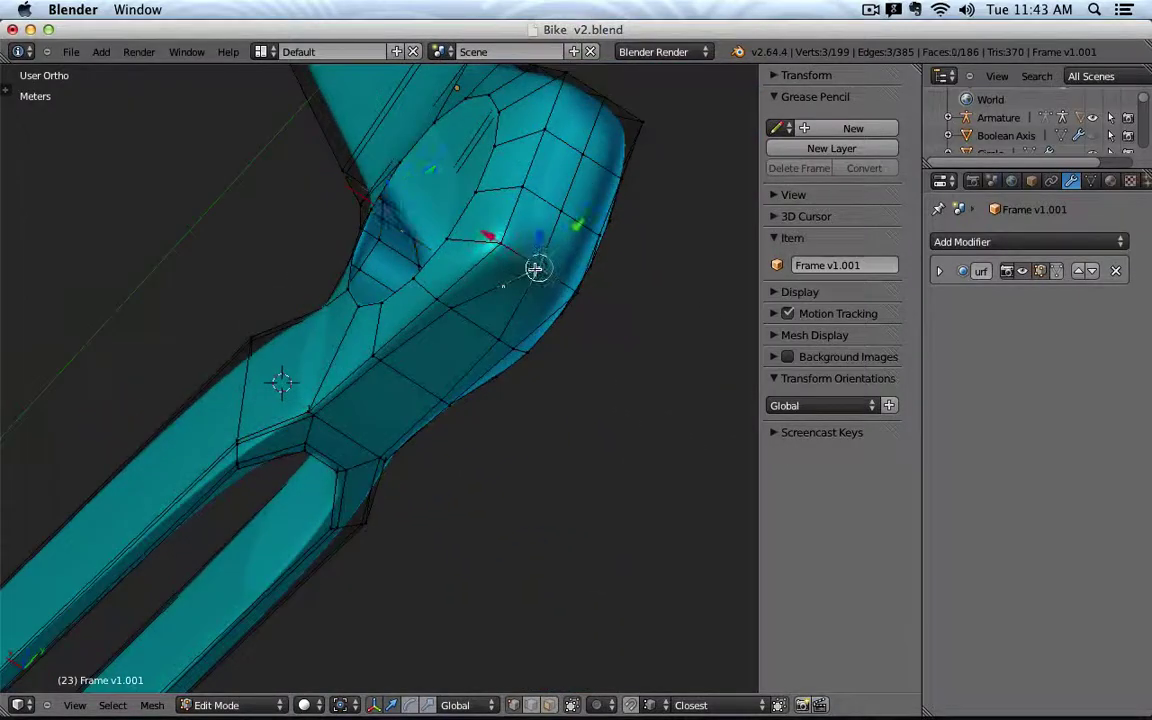
{"action": "right_click", "coordinate": [453, 307], "text": "shift"}
{"action": "right_click", "coordinate": [499, 338], "text": "shift"}
Examine the smoothed surface around the housing in Object Mode and return to Edit Mode.
{"action": "key", "text": "Tab"}
{"action": "scroll", "coordinate": [499, 338], "scroll_direction": "down", "scroll_amount": 3}
{"action": "middle_click_drag", "start_coordinate": [530, 368], "coordinate": [612, 279]}
{"action": "middle_click_drag", "start_coordinate": [633, 236], "coordinate": [494, 302], "text": "shift"}
{"action": "key", "text": "Tab"}
{"action": "scroll", "coordinate": [535, 288], "scroll_direction": "up", "scroll_amount": 4}
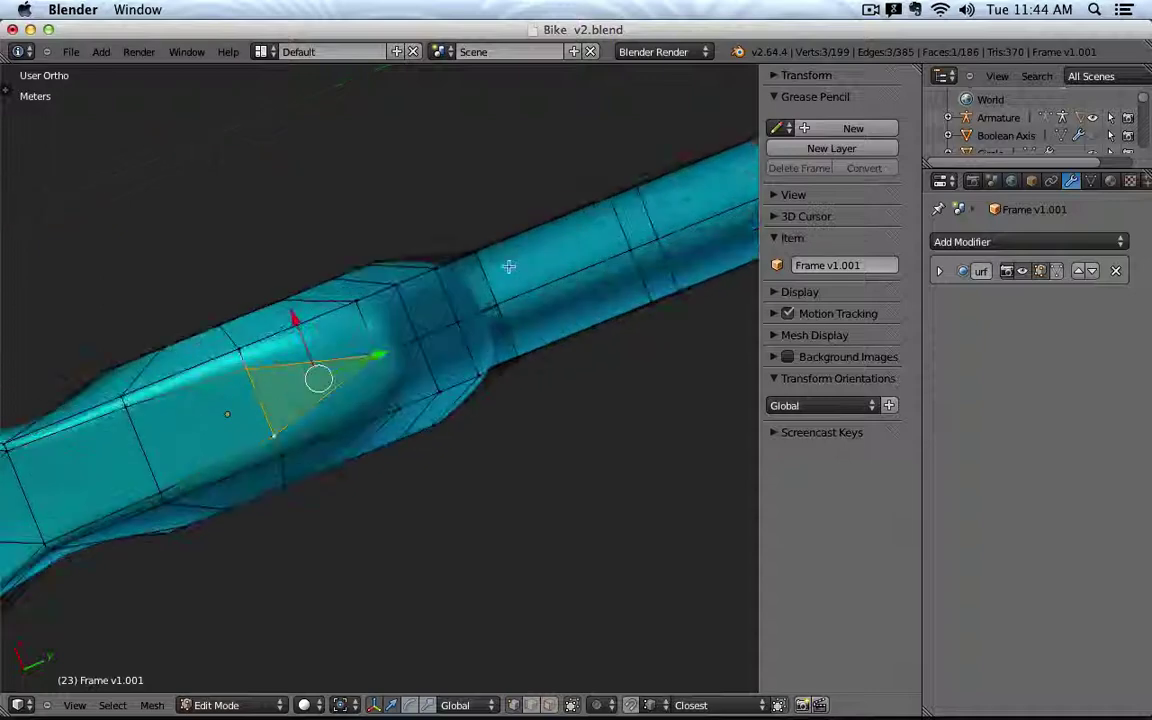
Select the six centre-line vertices along the housing's outer edge and show them in a right-side wireframe view.
{"action": "right_click", "coordinate": [427, 411]}
{"action": "right_click", "coordinate": [468, 392], "text": "shift"}
{"action": "right_click", "coordinate": [508, 376], "text": "shift"}
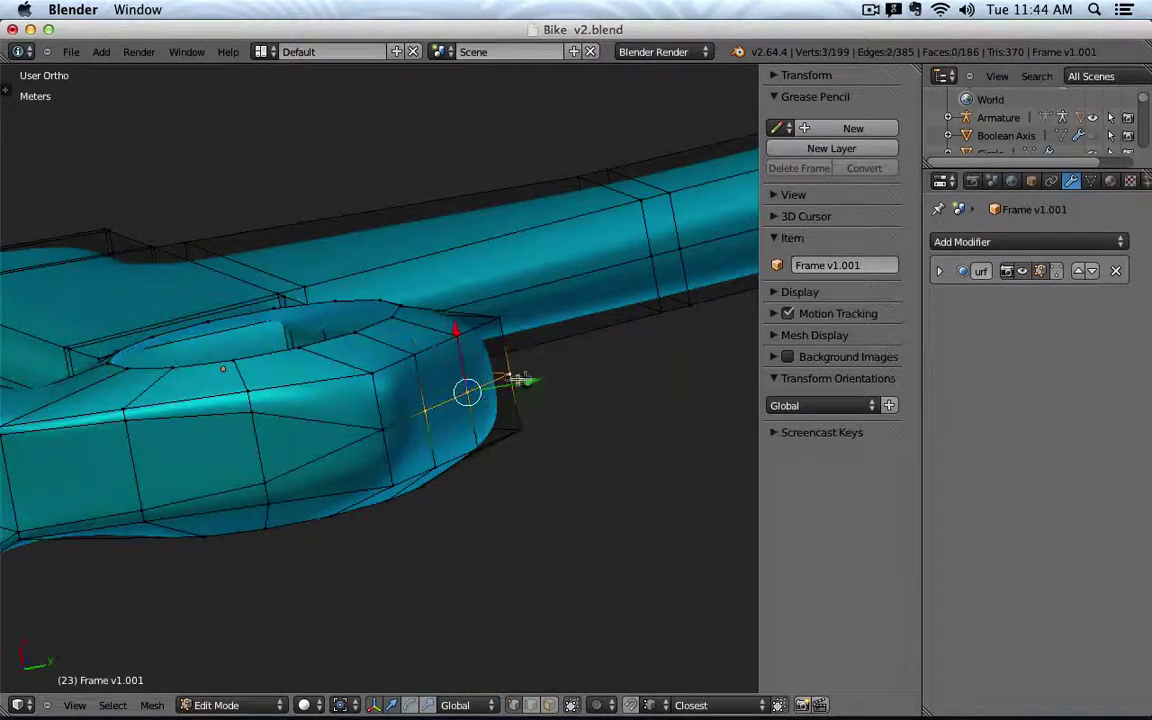
{"action": "middle_click_drag", "start_coordinate": [527, 375], "coordinate": [381, 490]}
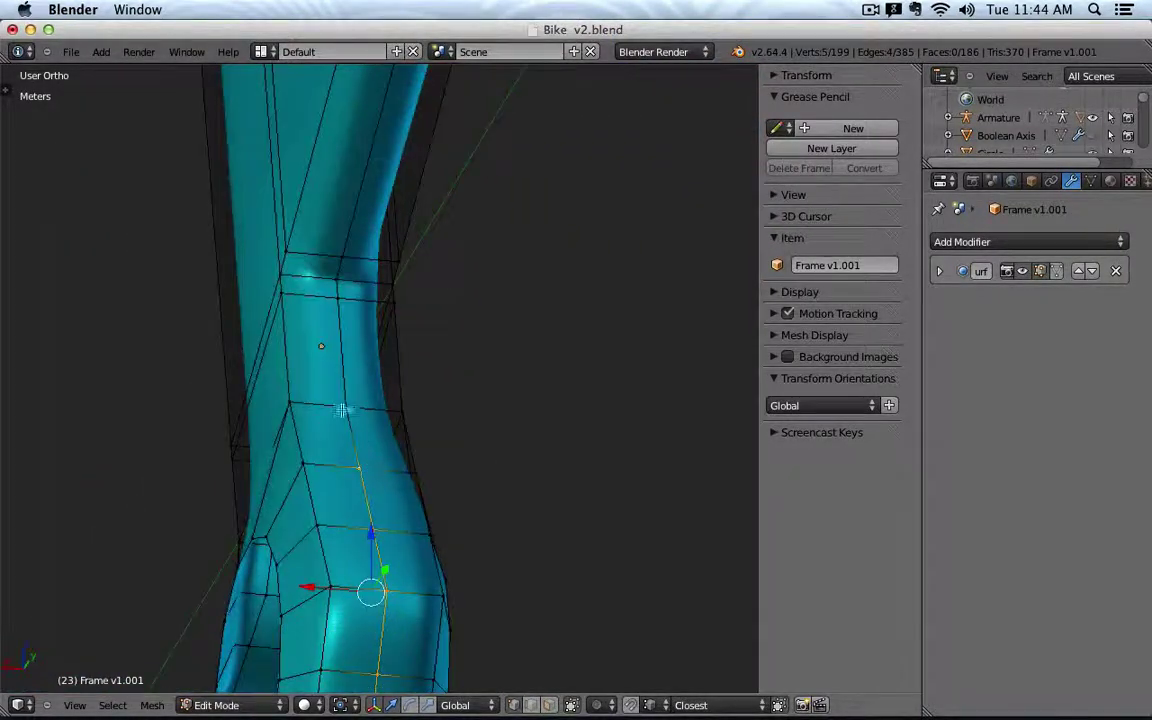
{"action": "middle_click_drag", "start_coordinate": [352, 397], "coordinate": [396, 429]}
{"action": "key", "text": "KP_3"}
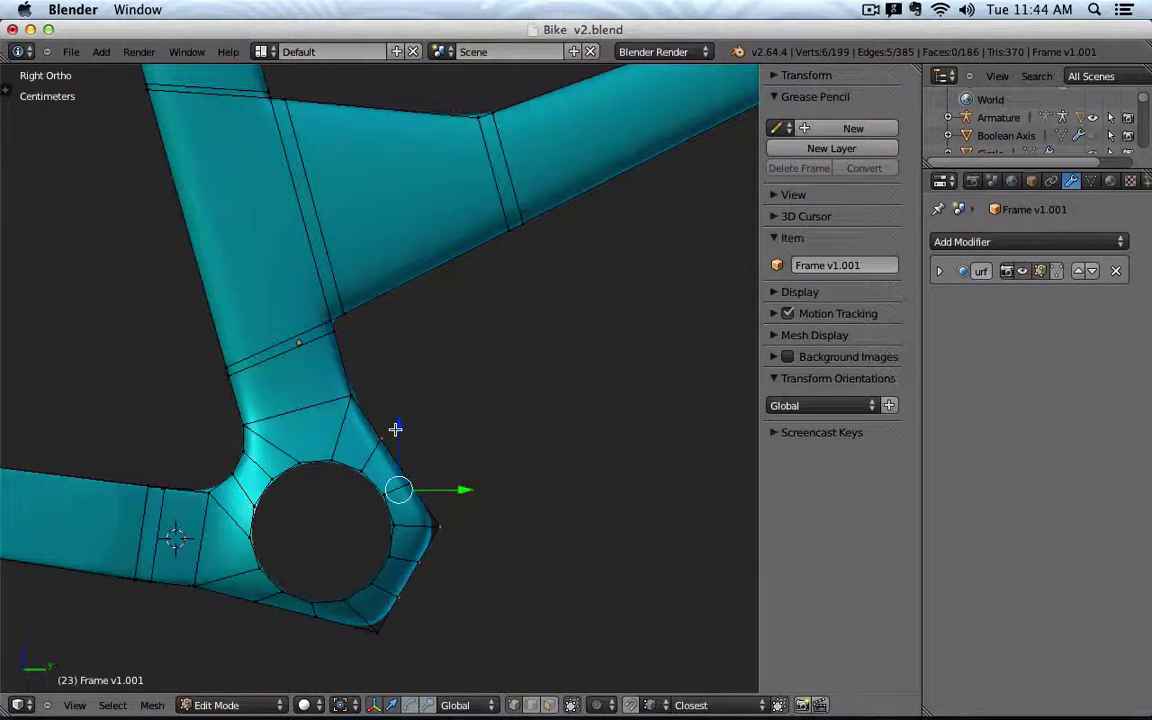
{"action": "key", "text": "z"}
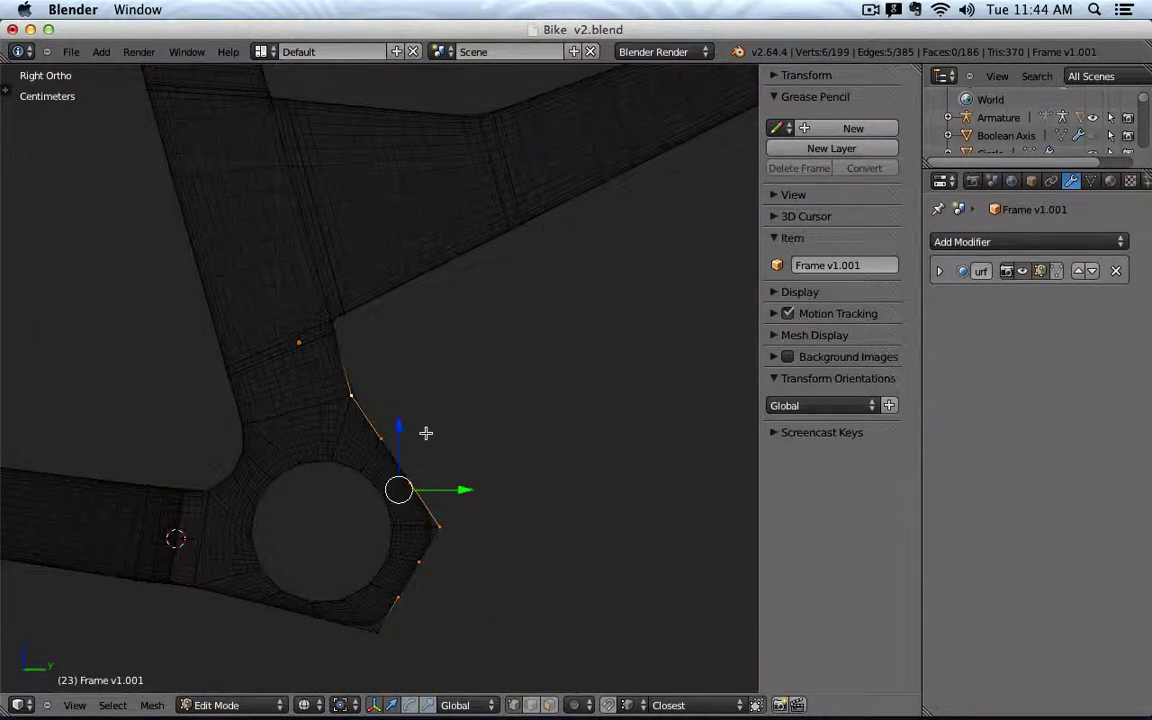
Move only the lower three of these vertices outward about 1.5 cm, and shift the housing's corner vertex upward about 1.1 cm.
{"action": "key", "text": "c"}
{"action": "middle_click_drag", "start_coordinate": [350, 398], "coordinate": [419, 489]}
{"action": "right_click", "coordinate": [419, 456]}
{"action": "key", "text": "g"}
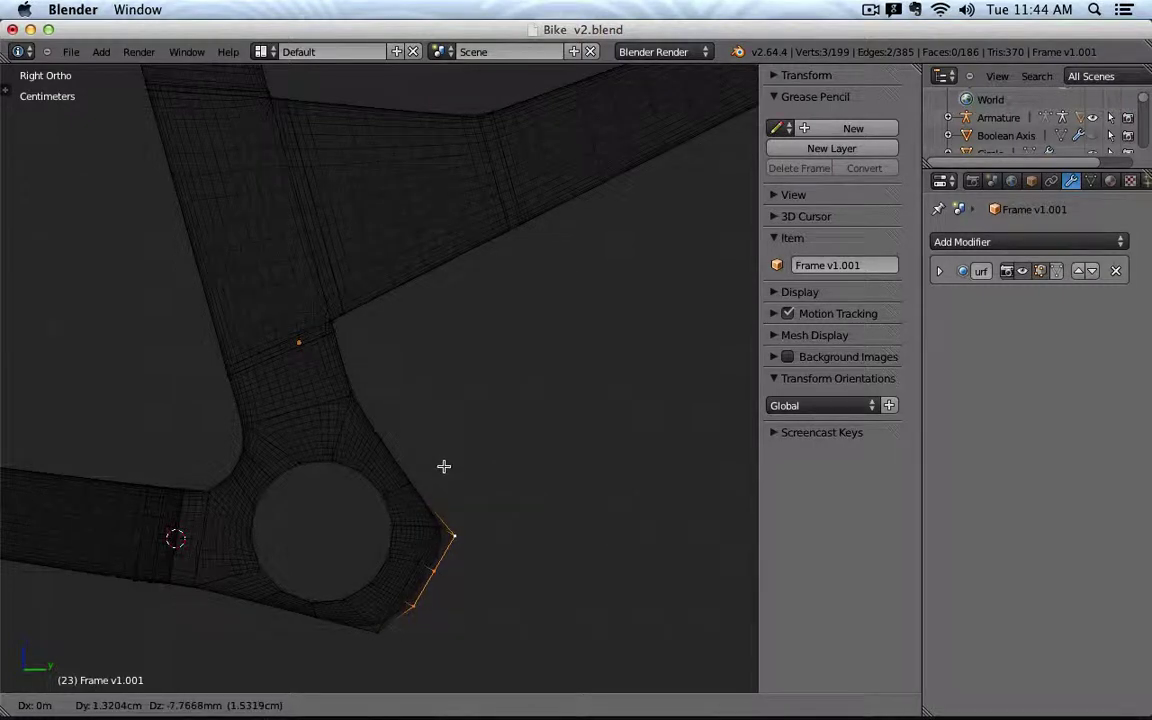
{"action": "left_click", "coordinate": [444, 464]}
{"action": "right_click", "coordinate": [459, 529]}
{"action": "key", "text": "g"}
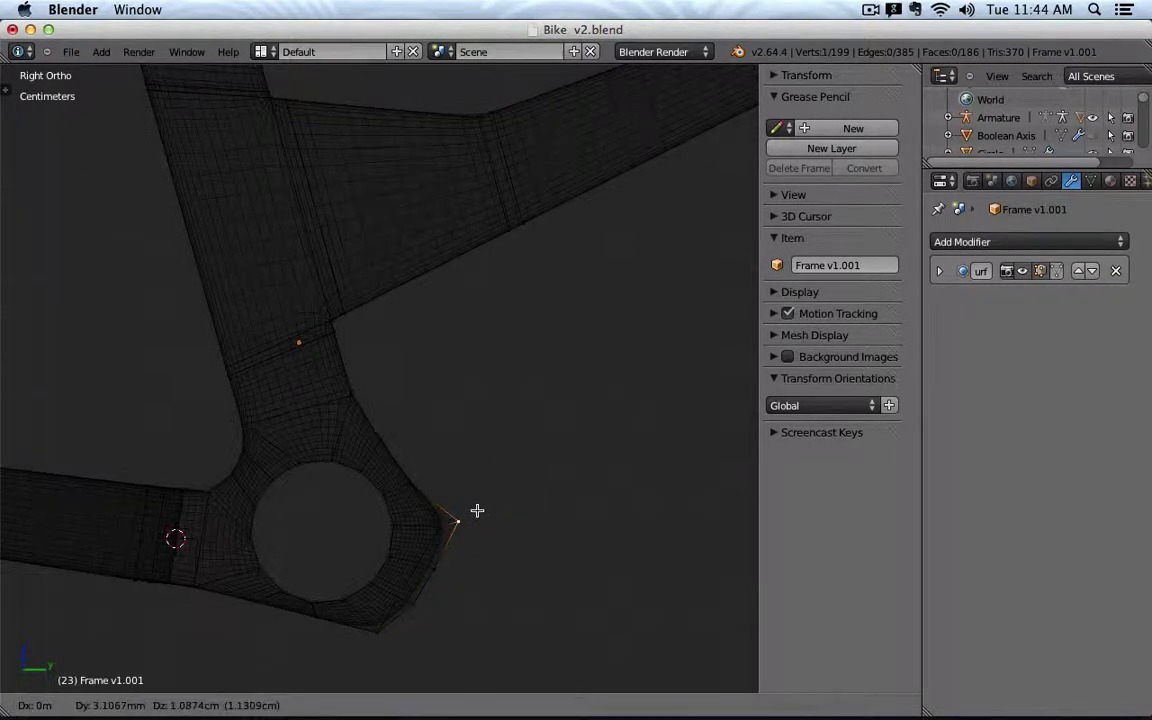
{"action": "left_click", "coordinate": [477, 511]}
Select the three centre-line vertices above the housing's corner and move them outward about 1.7 cm in the right view.
{"action": "middle_click_drag", "start_coordinate": [470, 505], "coordinate": [388, 489]}
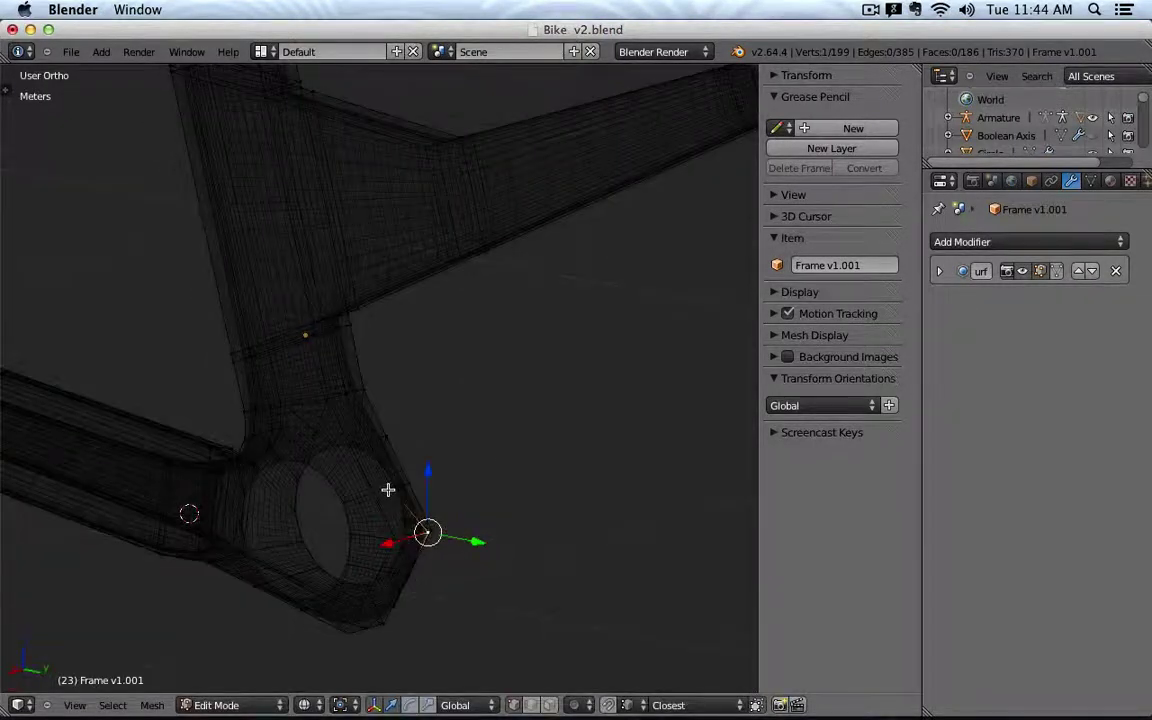
{"action": "right_click", "coordinate": [346, 397], "text": "shift"}
{"action": "key", "text": "KP_3"}
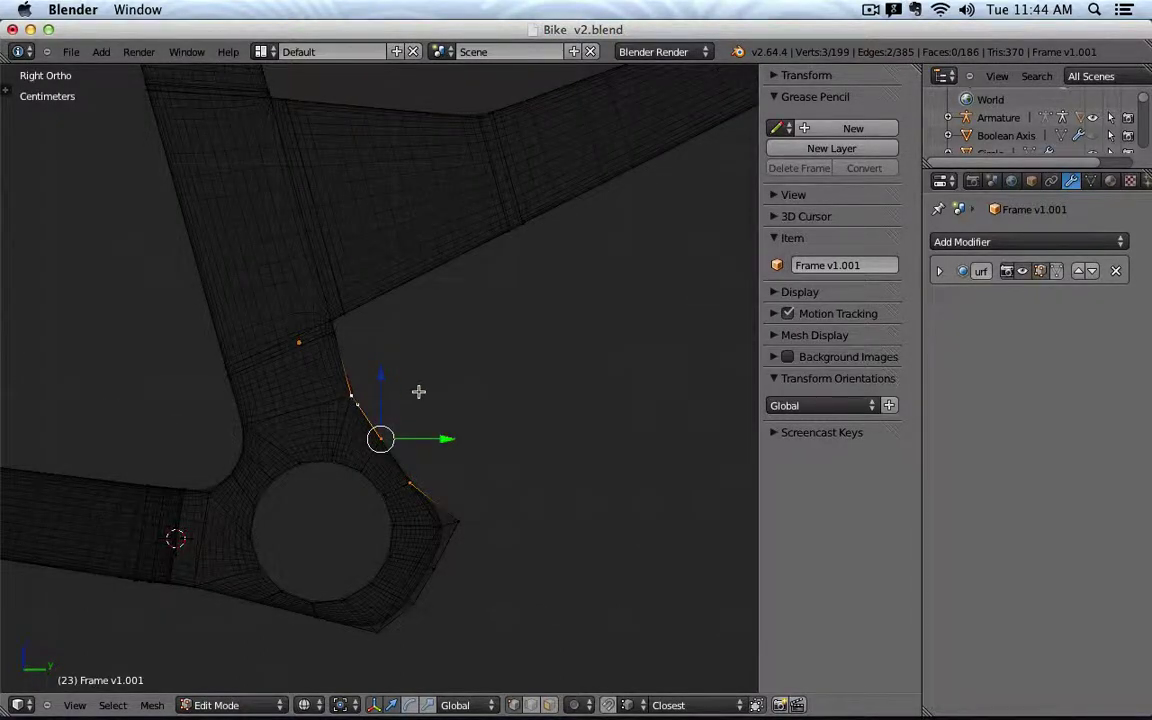
{"action": "key", "text": "g"}
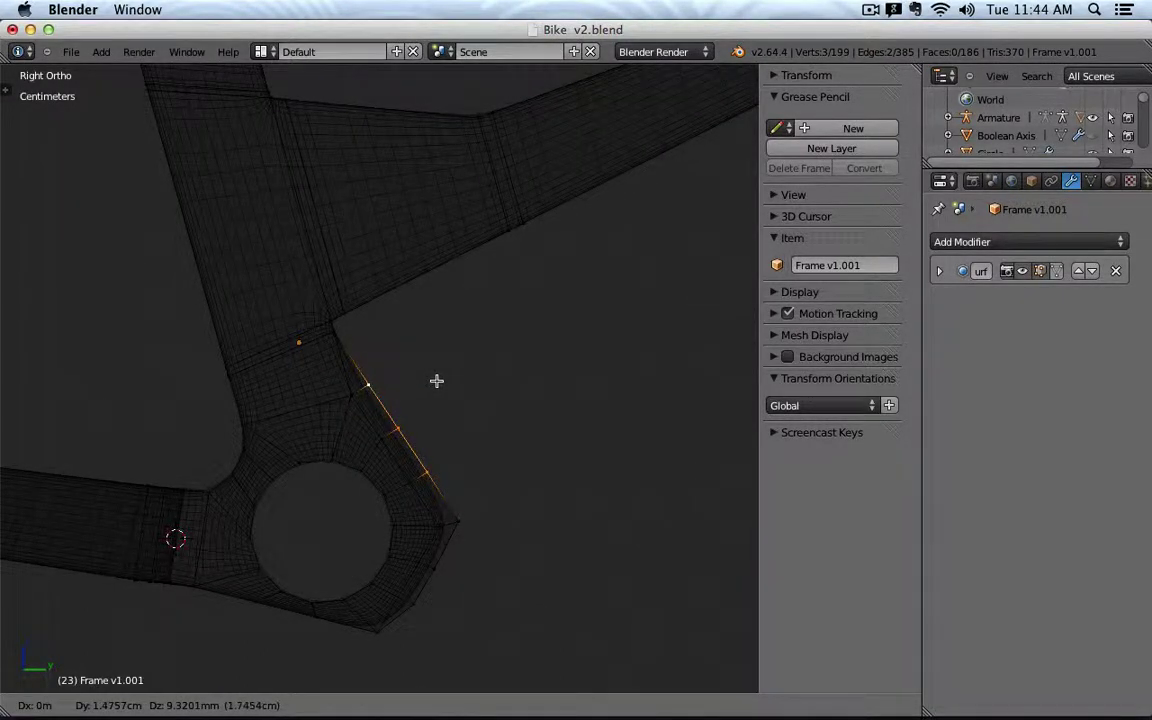
{"action": "left_click", "coordinate": [437, 381]}
Select the seven centre-line vertices from the inner corner along the angled tube's underside and show them in a right-side wireframe view.
{"action": "middle_click_drag", "start_coordinate": [447, 357], "coordinate": [334, 365]}
{"action": "key", "text": "z"}
{"action": "scroll", "coordinate": [334, 334], "scroll_direction": "up", "scroll_amount": 3}
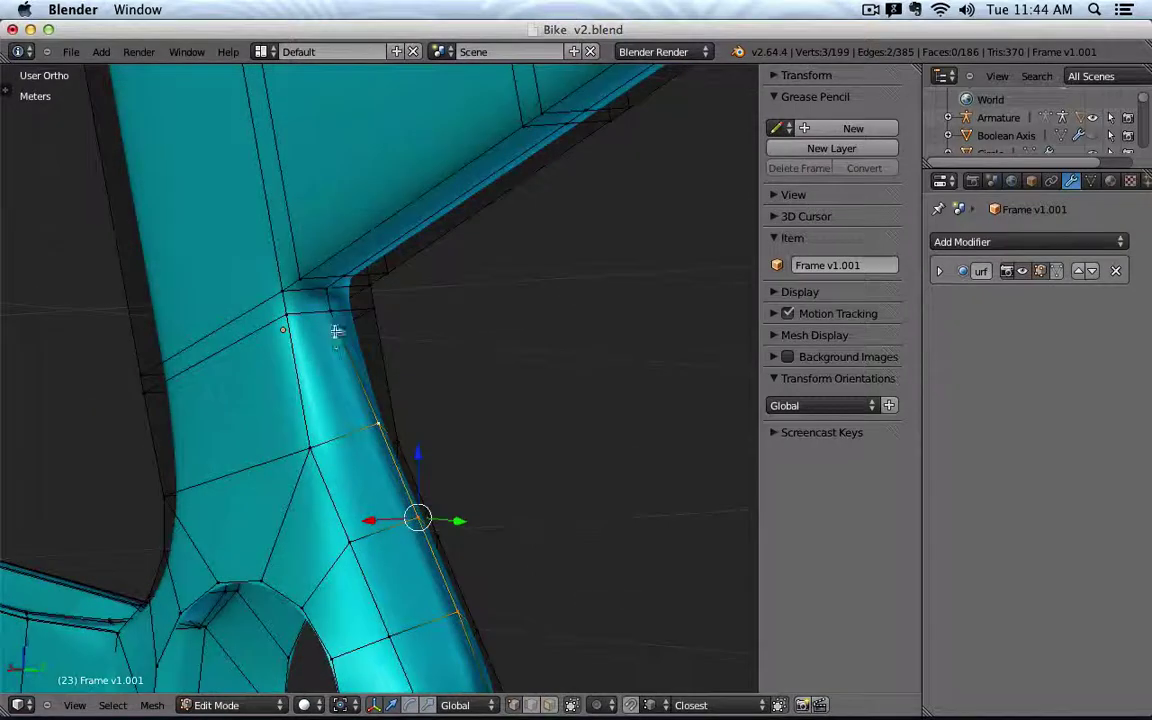
{"action": "right_click", "coordinate": [330, 303]}
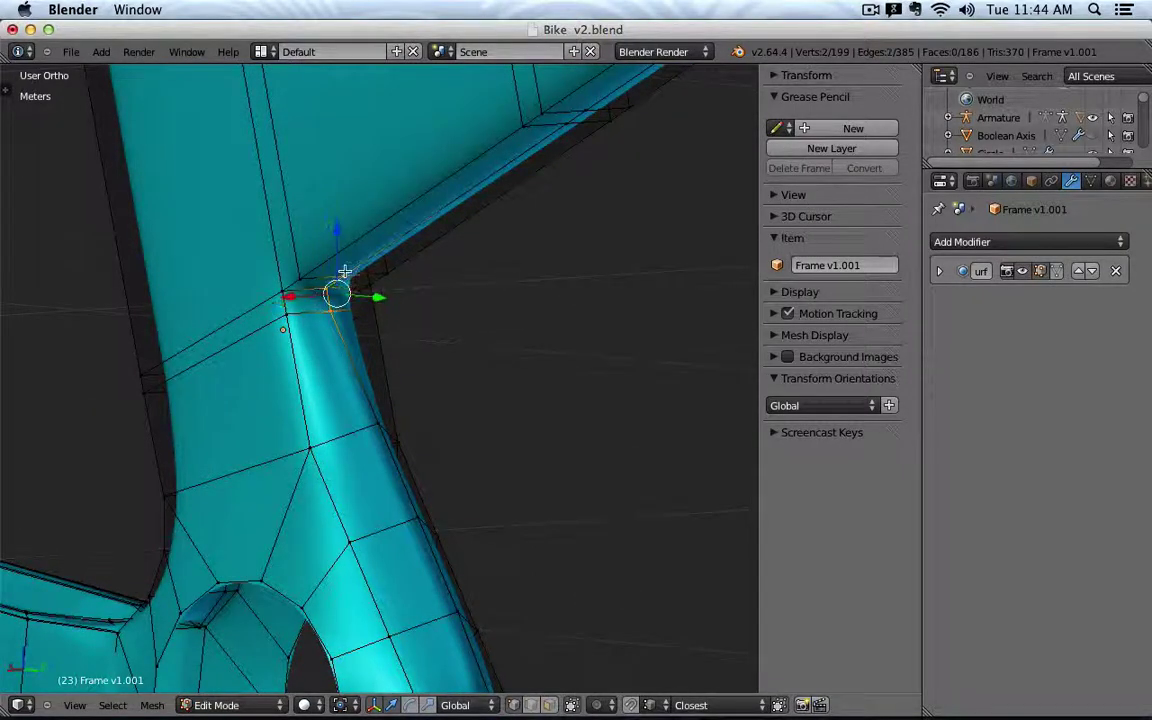
{"action": "scroll", "coordinate": [430, 250], "scroll_direction": "down", "scroll_amount": 3}
{"action": "scroll", "coordinate": [452, 363], "scroll_direction": "down", "scroll_amount": 3}
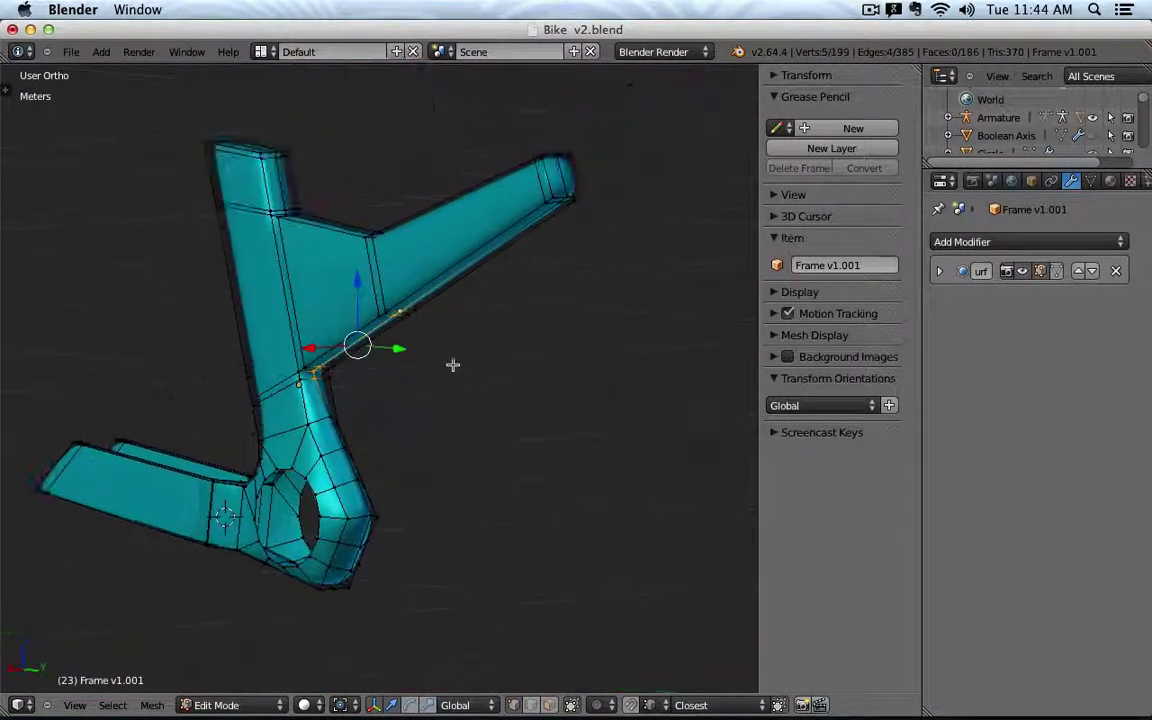
{"action": "scroll", "coordinate": [373, 293], "scroll_direction": "up", "scroll_amount": 4}
{"action": "scroll", "coordinate": [432, 309], "scroll_direction": "down", "scroll_amount": 2}
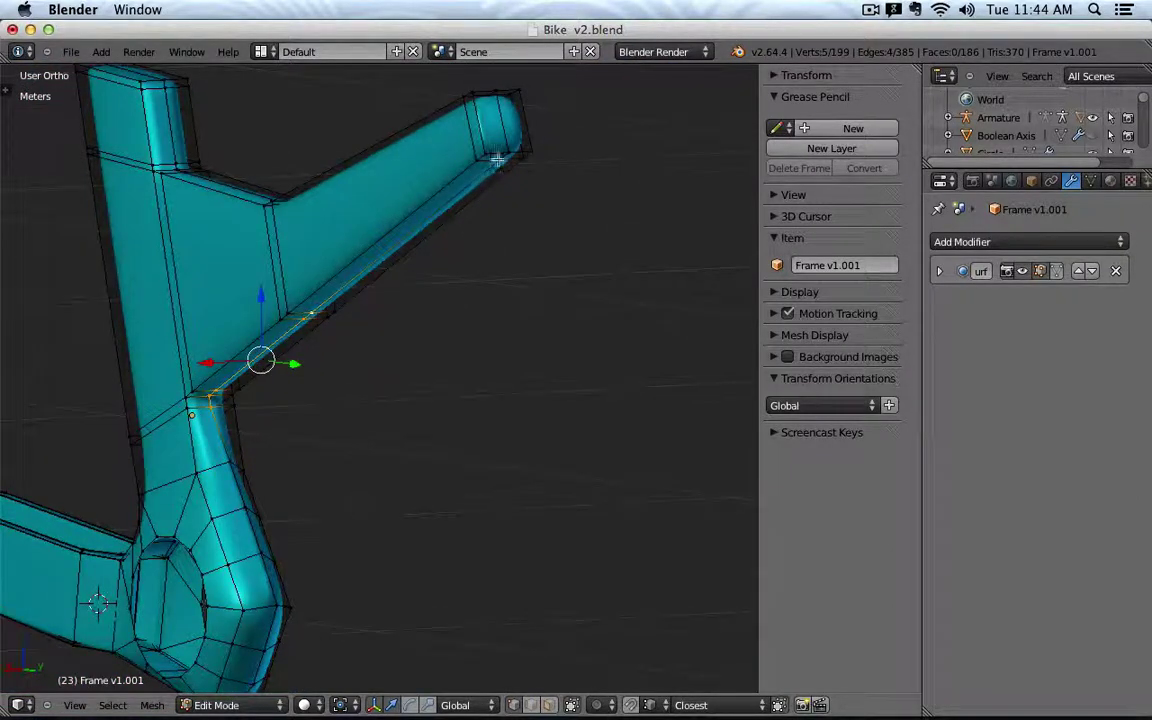
{"action": "key", "text": "KP_3"}
{"action": "key", "text": "z"}
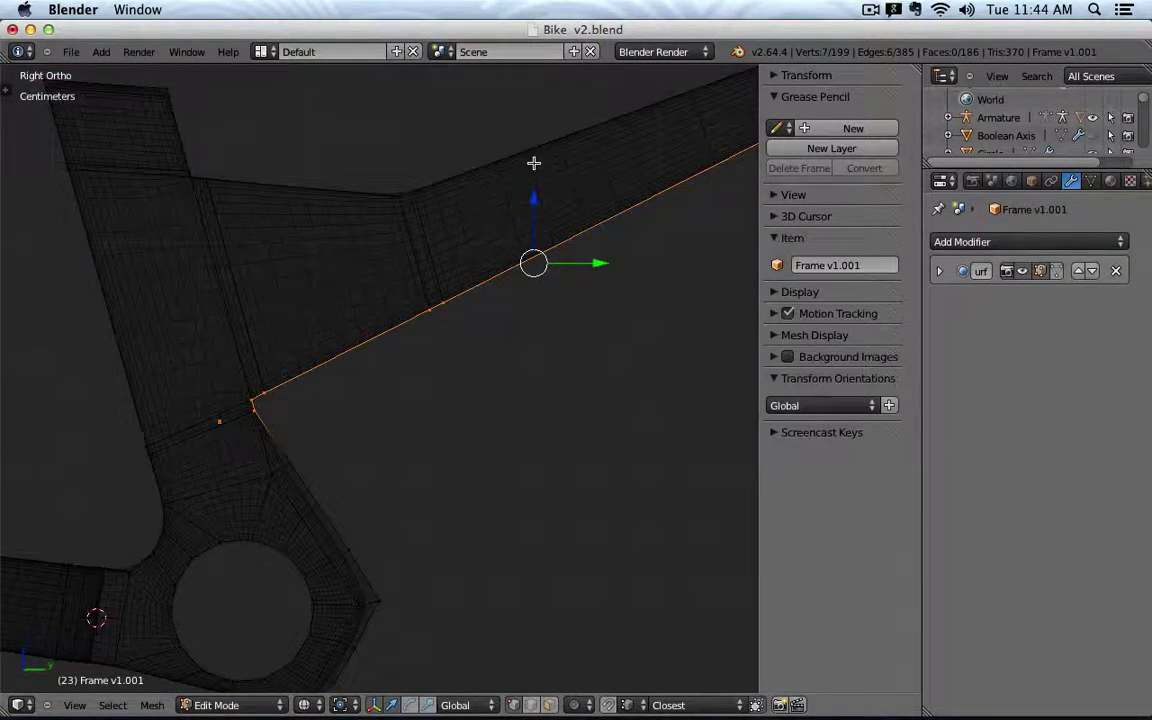
Set the transform orientation to Normal and move the seven selected vertices about 8 mm outward from the angled tube's underside.
{"action": "left_click", "coordinate": [460, 705]}
{"action": "left_click", "coordinate": [476, 625]}
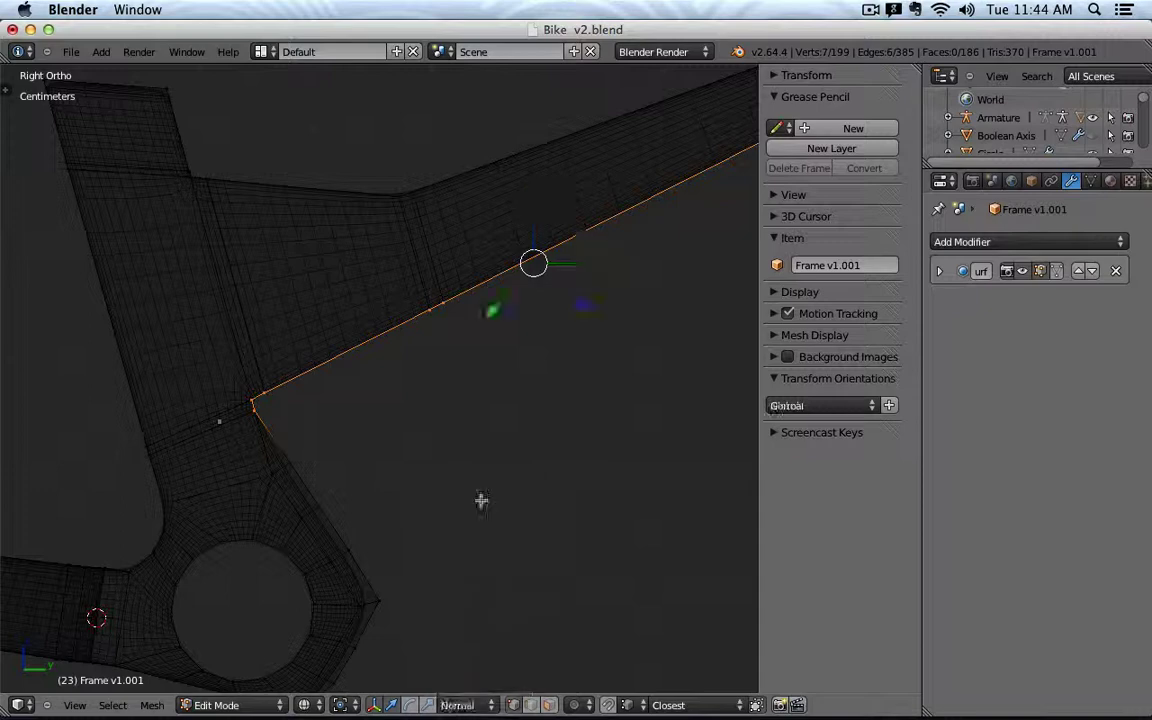
{"action": "middle_click_drag", "start_coordinate": [557, 336], "coordinate": [463, 392], "text": "shift"}
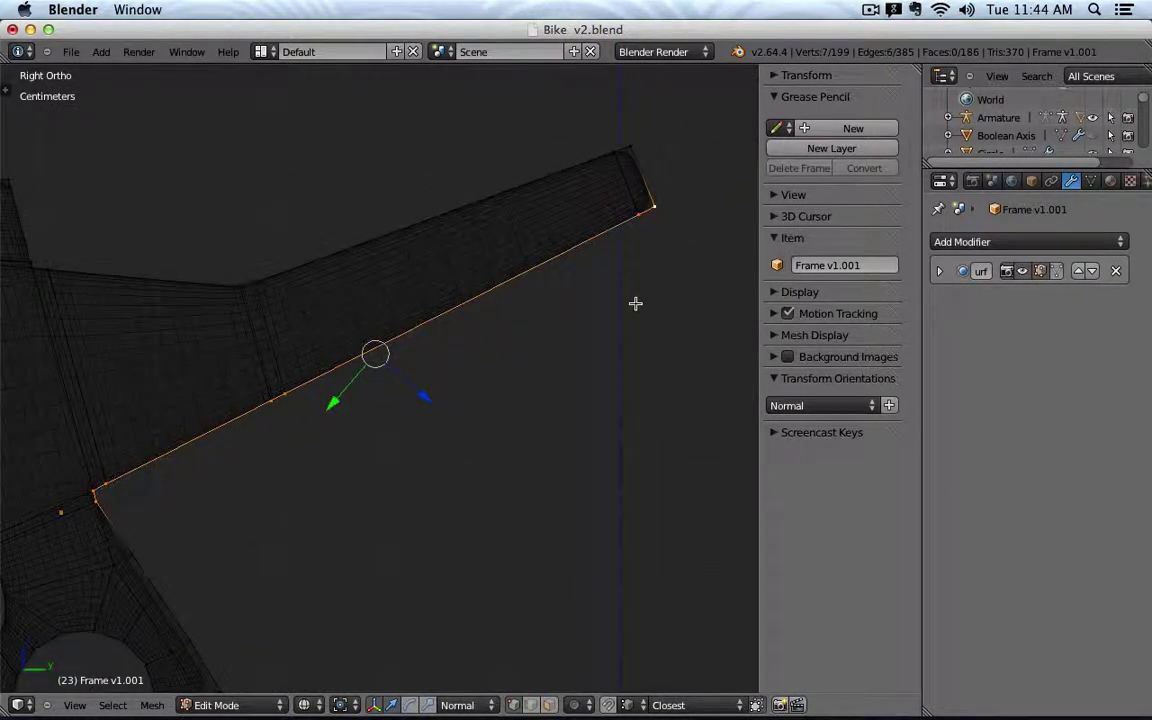
{"action": "key", "text": "g"}
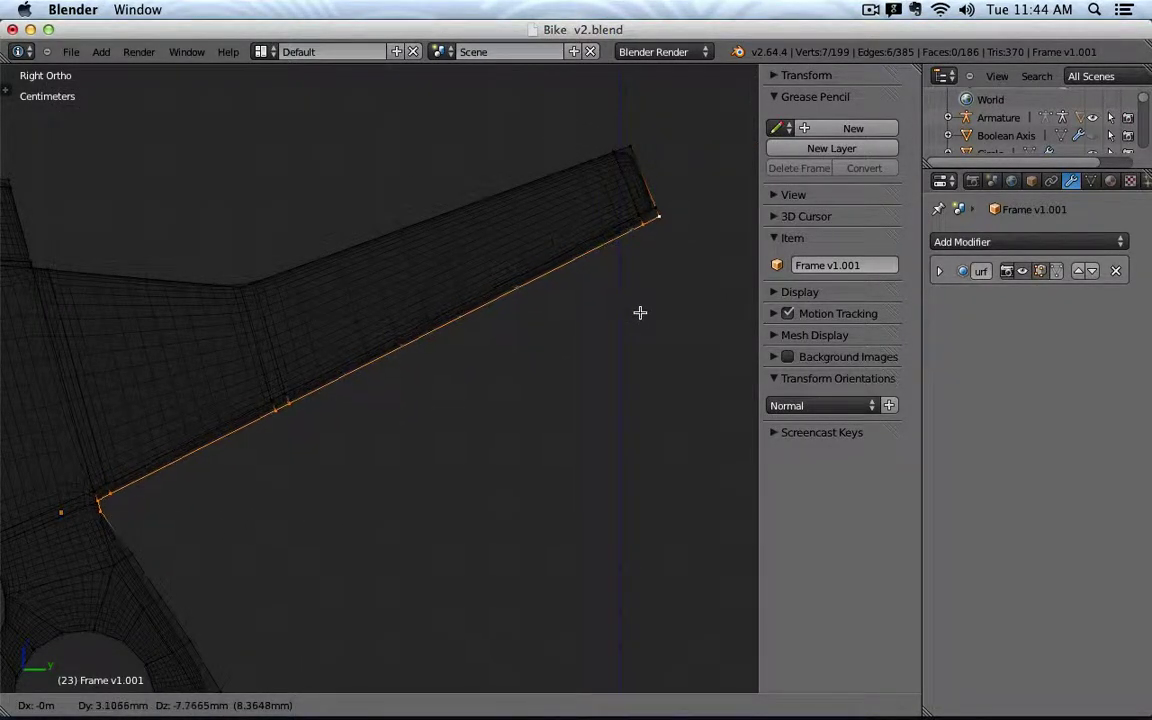
{"action": "left_click", "coordinate": [640, 312]}
Reduce the selection to the three vertices at the inner corner, move them slightly outward, and inspect the smoothed frame in Object Mode.
{"action": "scroll", "coordinate": [375, 324], "scroll_direction": "down", "scroll_amount": 4}
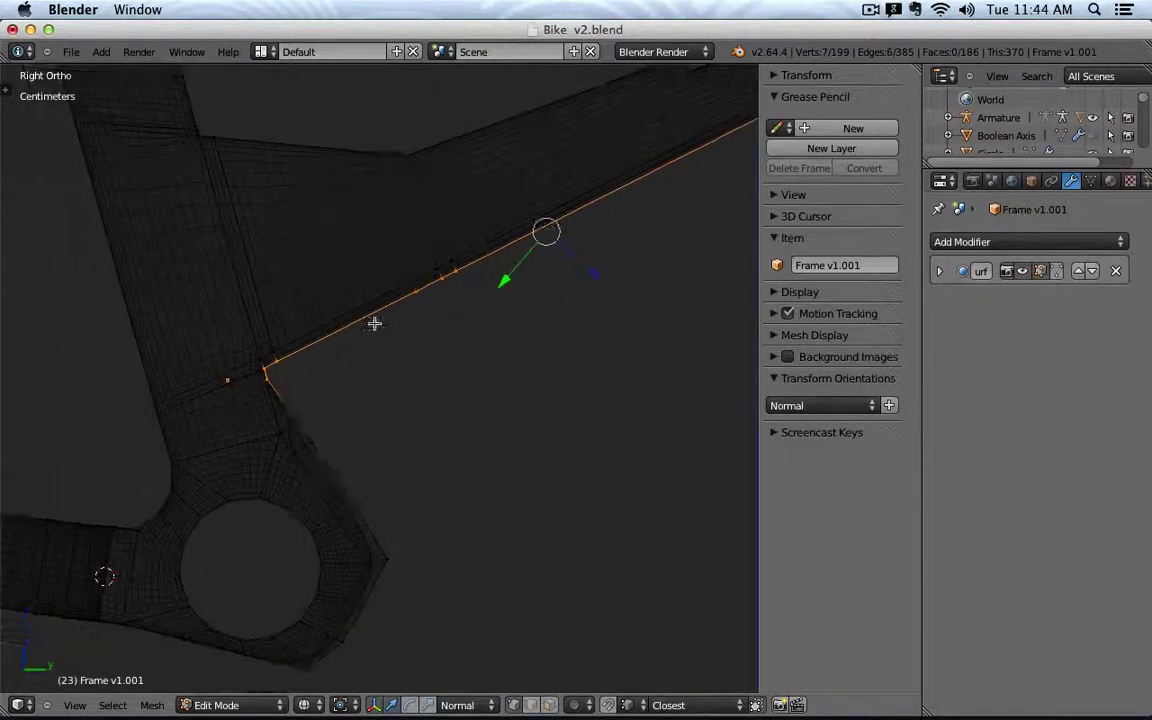
{"action": "middle_click_drag", "start_coordinate": [610, 212], "coordinate": [400, 300]}
{"action": "right_click", "coordinate": [372, 280]}
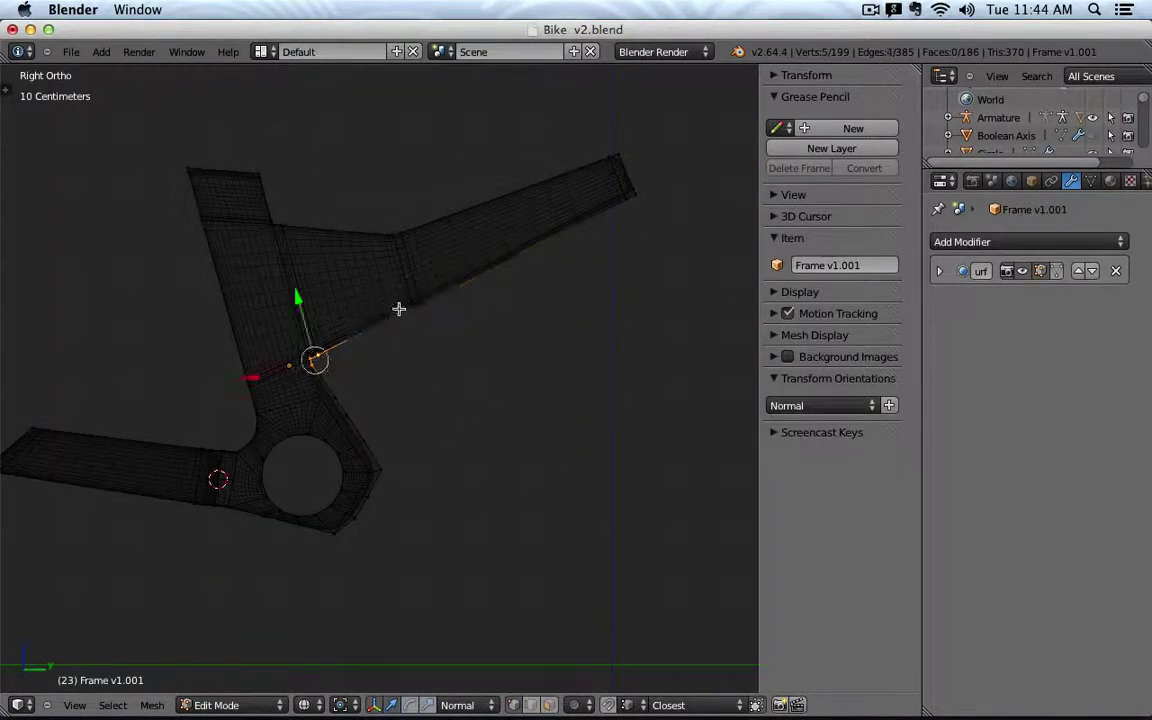
{"action": "scroll", "coordinate": [332, 359], "scroll_direction": "up", "scroll_amount": 8}
{"action": "key", "text": "g"}
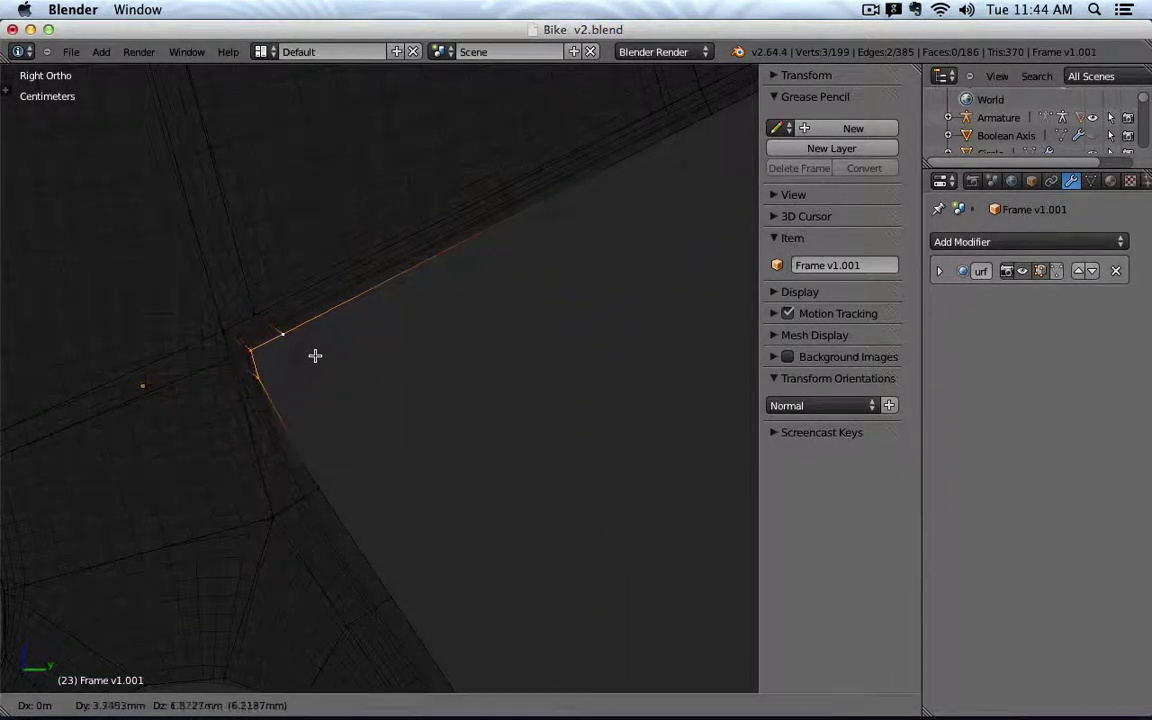
{"action": "left_click", "coordinate": [329, 357]}
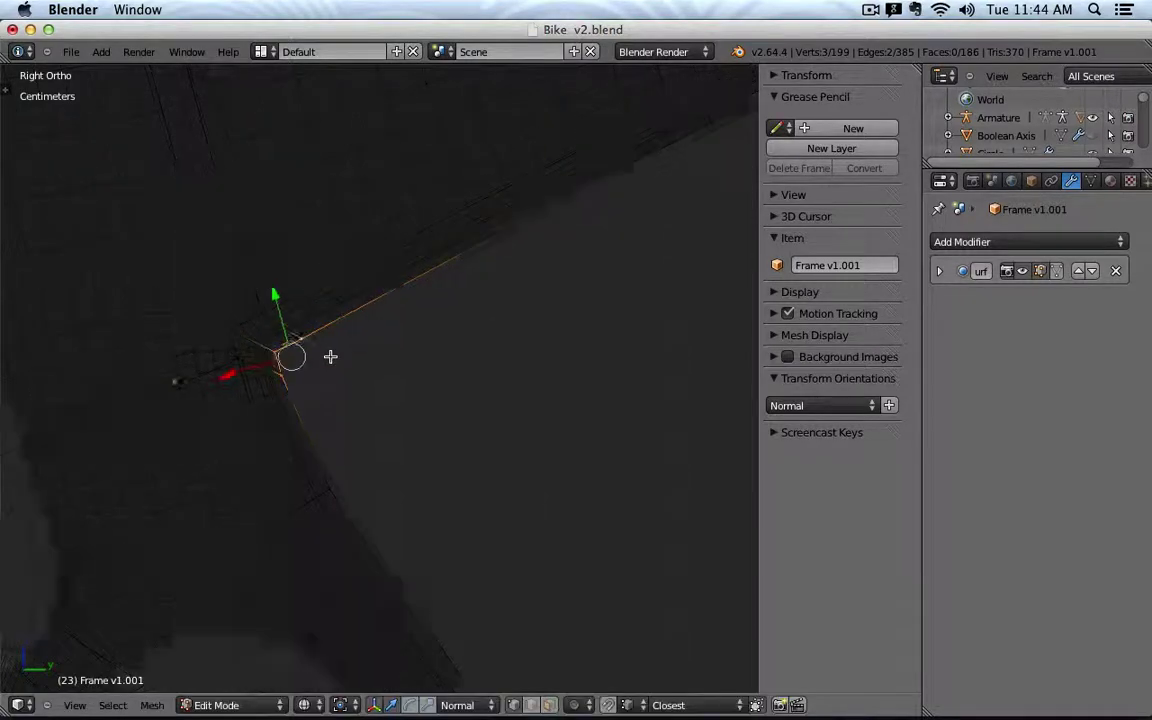
{"action": "key", "text": "Tab"}
{"action": "middle_click_drag", "start_coordinate": [432, 396], "coordinate": [228, 352]}
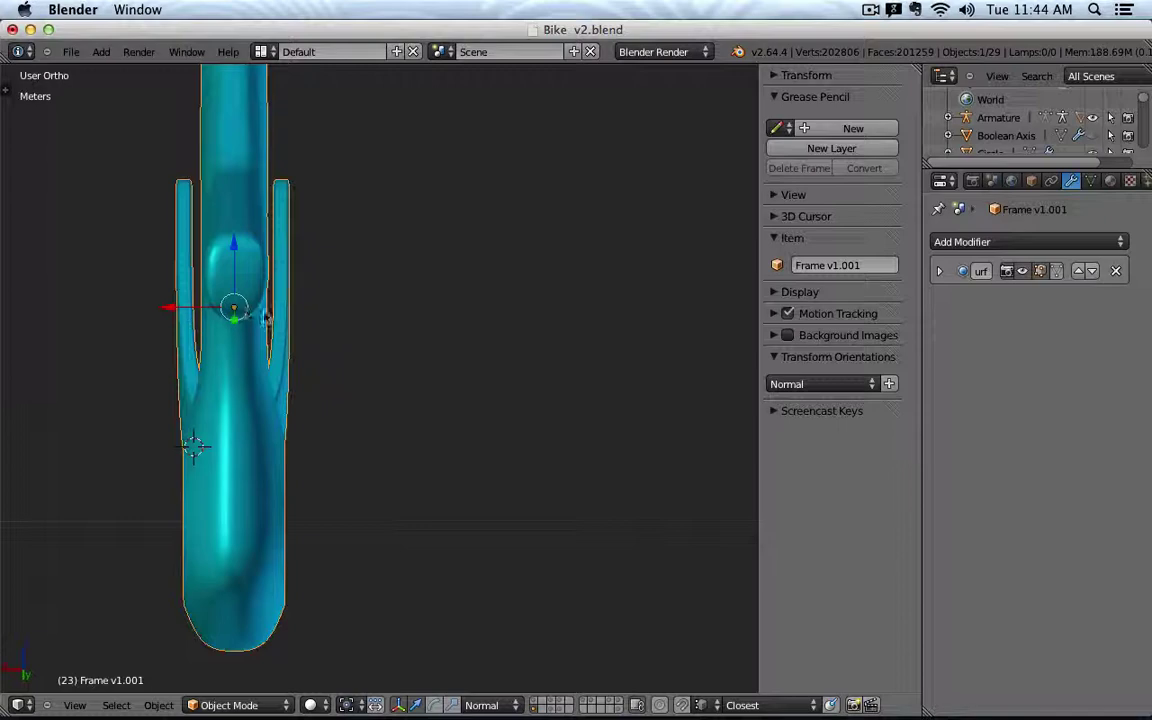
{"action": "middle_click_drag", "start_coordinate": [263, 314], "coordinate": [369, 376]}
{"action": "scroll", "coordinate": [425, 263], "scroll_direction": "down", "scroll_amount": 3}
Select the four side vertices at the bend on the angled tube's upper edge and scale them inward along X.
{"action": "key", "text": "Tab"}
{"action": "scroll", "coordinate": [369, 376], "scroll_direction": "up", "scroll_amount": 2}
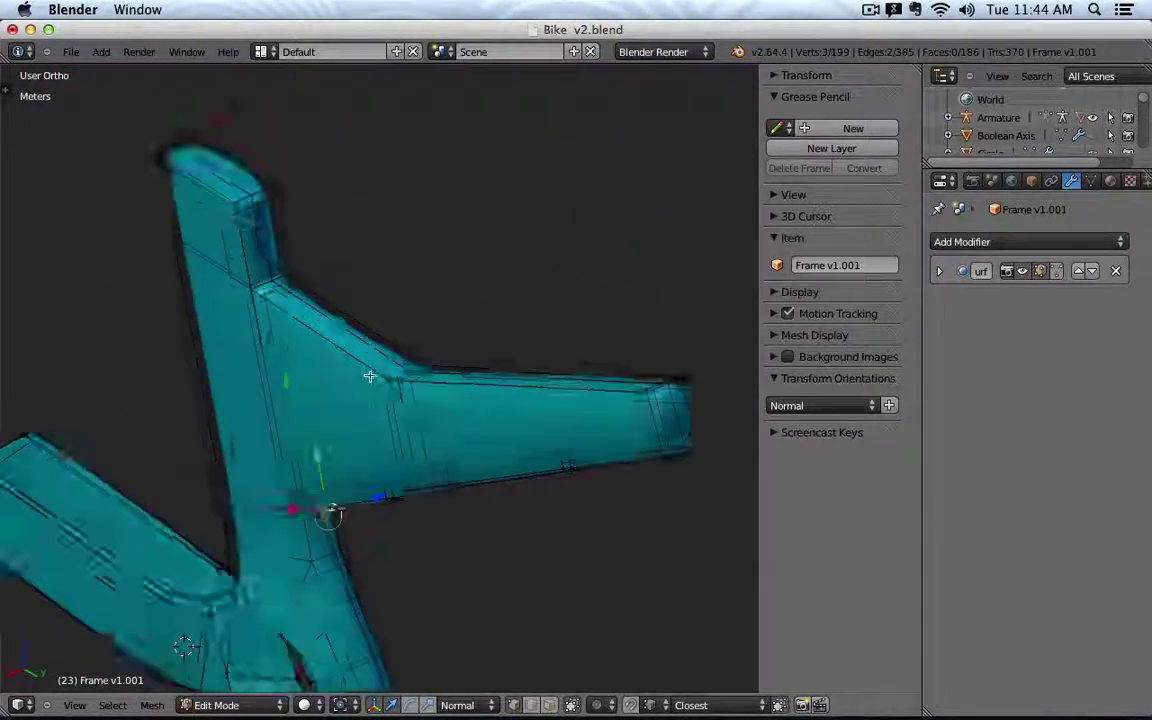
{"action": "scroll", "coordinate": [369, 376], "scroll_direction": "up", "scroll_amount": 2}
{"action": "right_click", "coordinate": [398, 383]}
{"action": "right_click", "coordinate": [414, 381], "text": "shift"}
{"action": "middle_click_drag", "start_coordinate": [447, 381], "coordinate": [378, 383]}
{"action": "right_click", "coordinate": [309, 393], "text": "shift"}
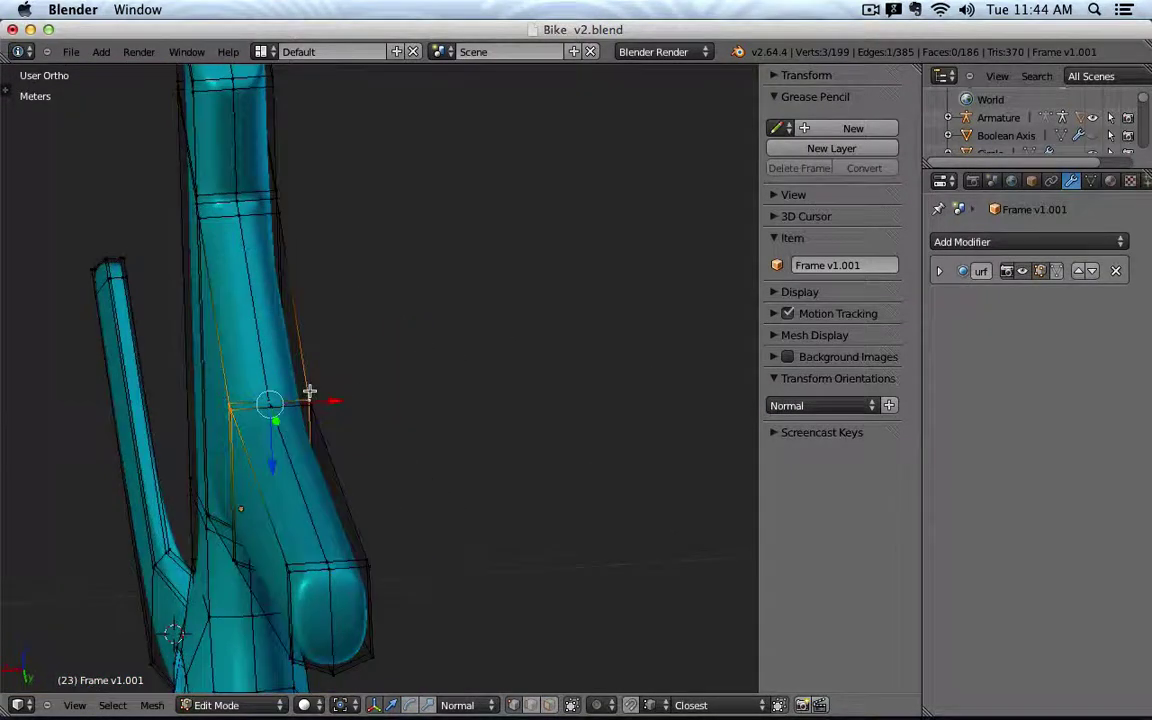
{"action": "key", "text": "s"}
{"action": "key", "text": "x"}
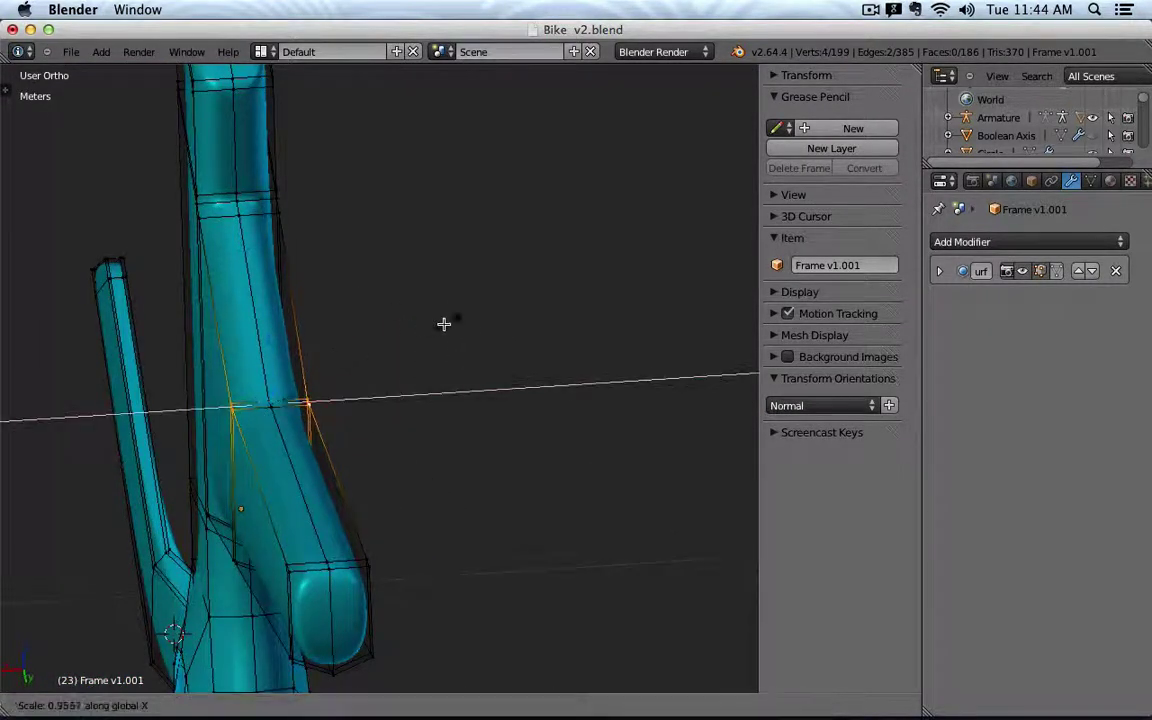
{"action": "left_click", "coordinate": [339, 360]}
Select the two side vertices where the angled tube's upper edge meets the upright tube and scale them inward along X.
{"action": "right_click", "coordinate": [199, 216]}
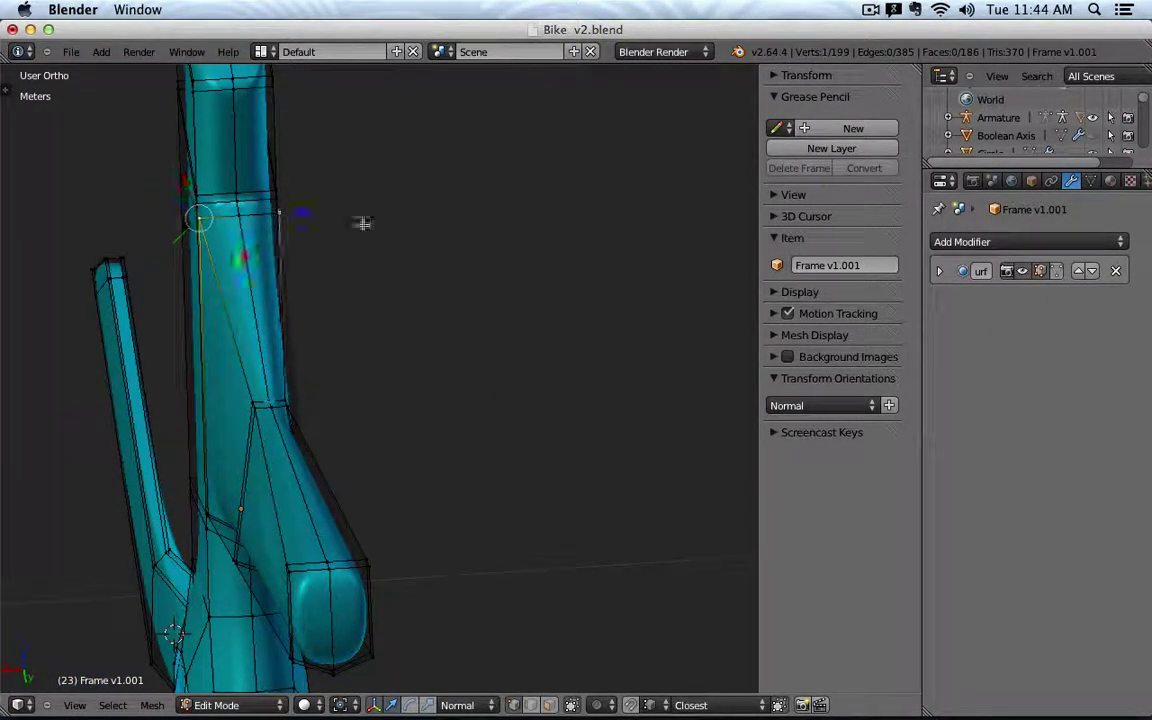
{"action": "key", "text": "s"}
{"action": "key", "text": "x"}
{"action": "left_click", "coordinate": [316, 244]}
Examine the smoothed frame from several angles and in right view, comparing subdivision view levels 2 and 3.
{"action": "middle_click_drag", "start_coordinate": [208, 275], "coordinate": [372, 267]}
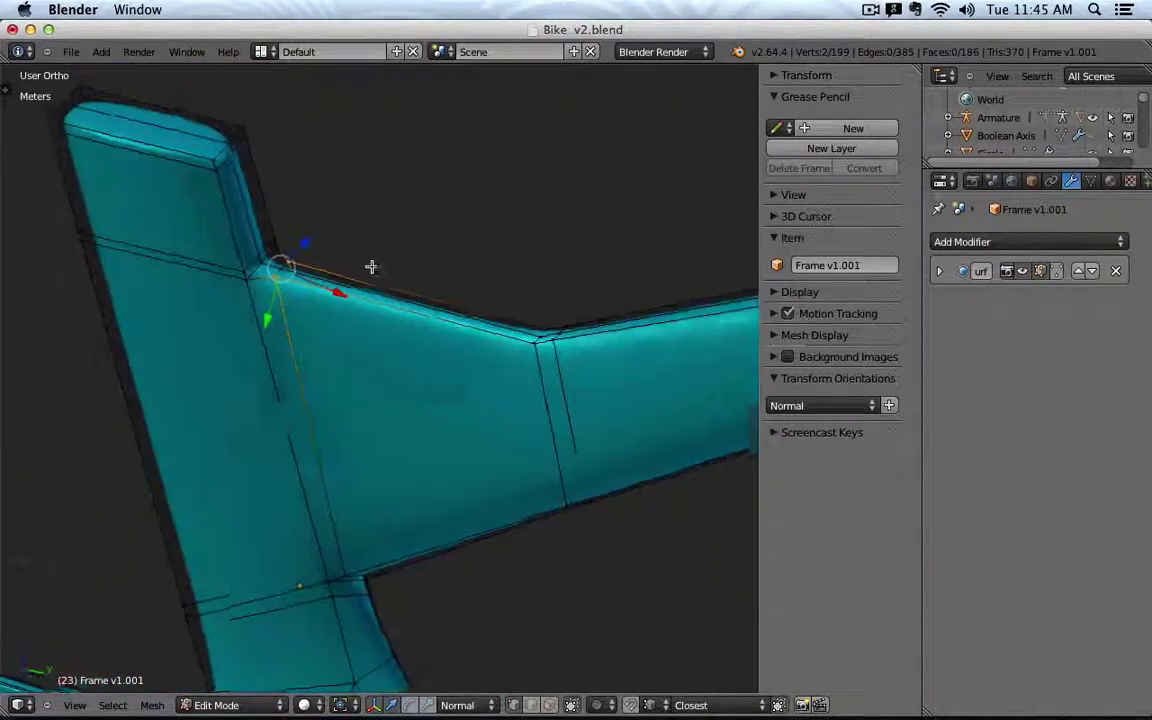
{"action": "scroll", "coordinate": [372, 267], "scroll_direction": "down", "scroll_amount": 3}
{"action": "middle_click_drag", "start_coordinate": [266, 308], "coordinate": [470, 267]}
{"action": "key", "text": "Tab"}
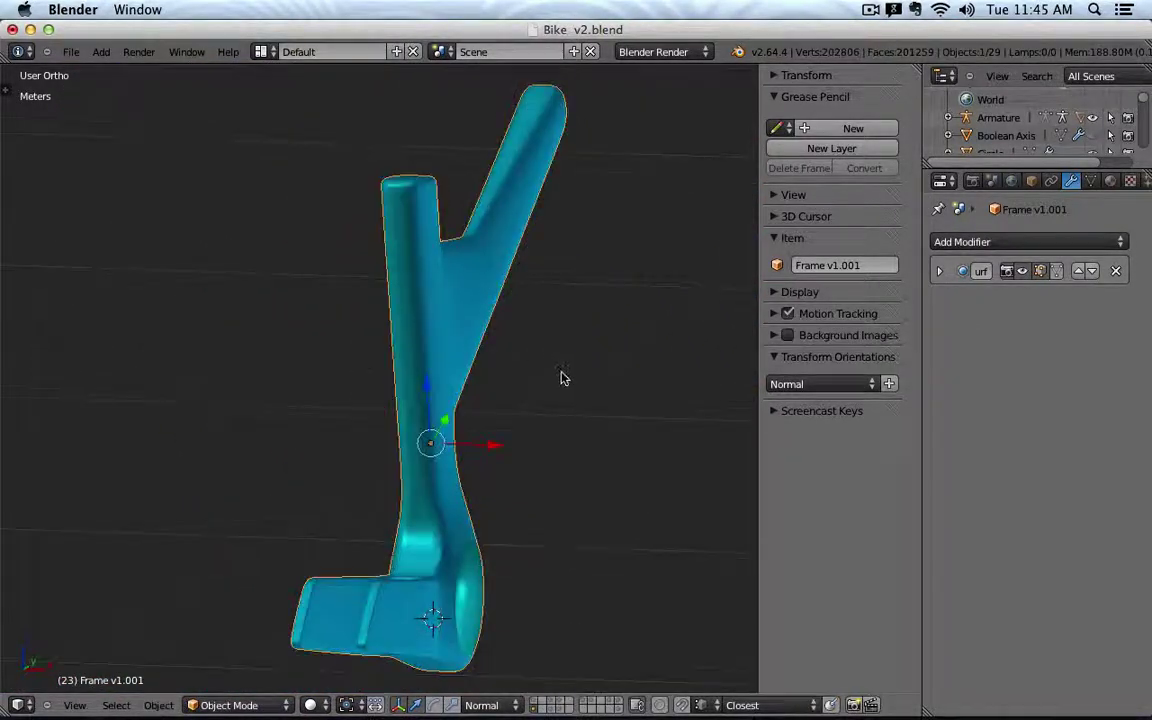
{"action": "middle_click_drag", "start_coordinate": [562, 378], "coordinate": [388, 375]}
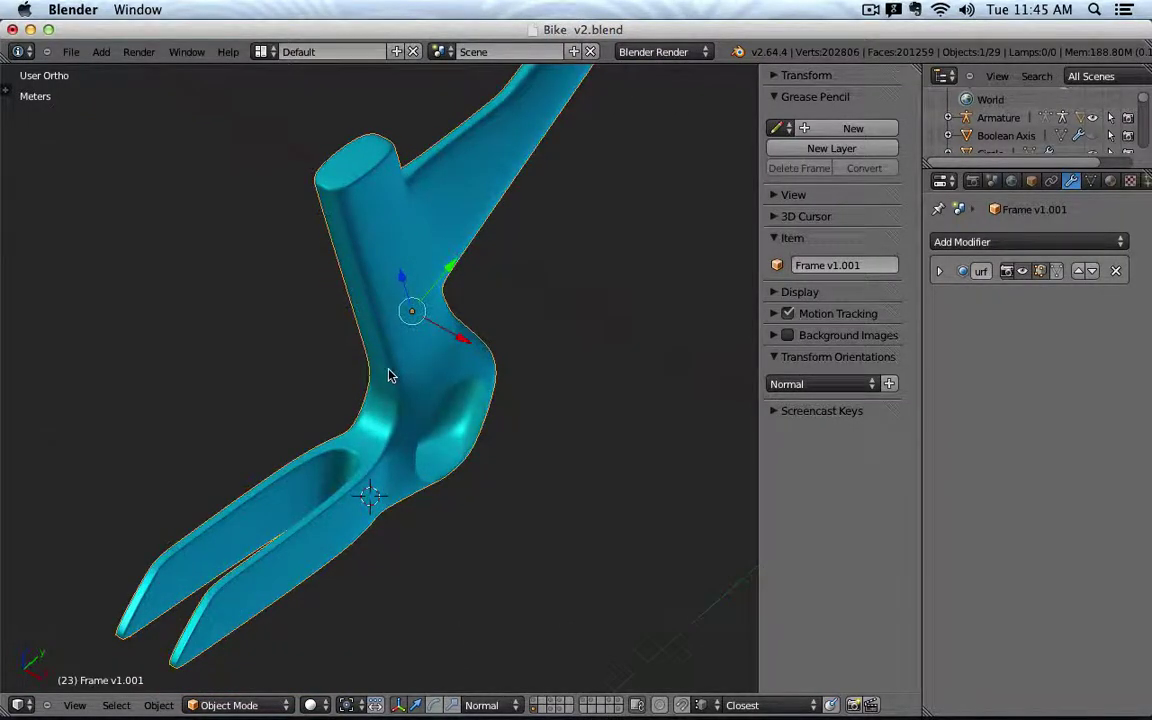
{"action": "middle_click_drag", "start_coordinate": [390, 375], "coordinate": [746, 352]}
{"action": "left_click", "coordinate": [940, 272]}
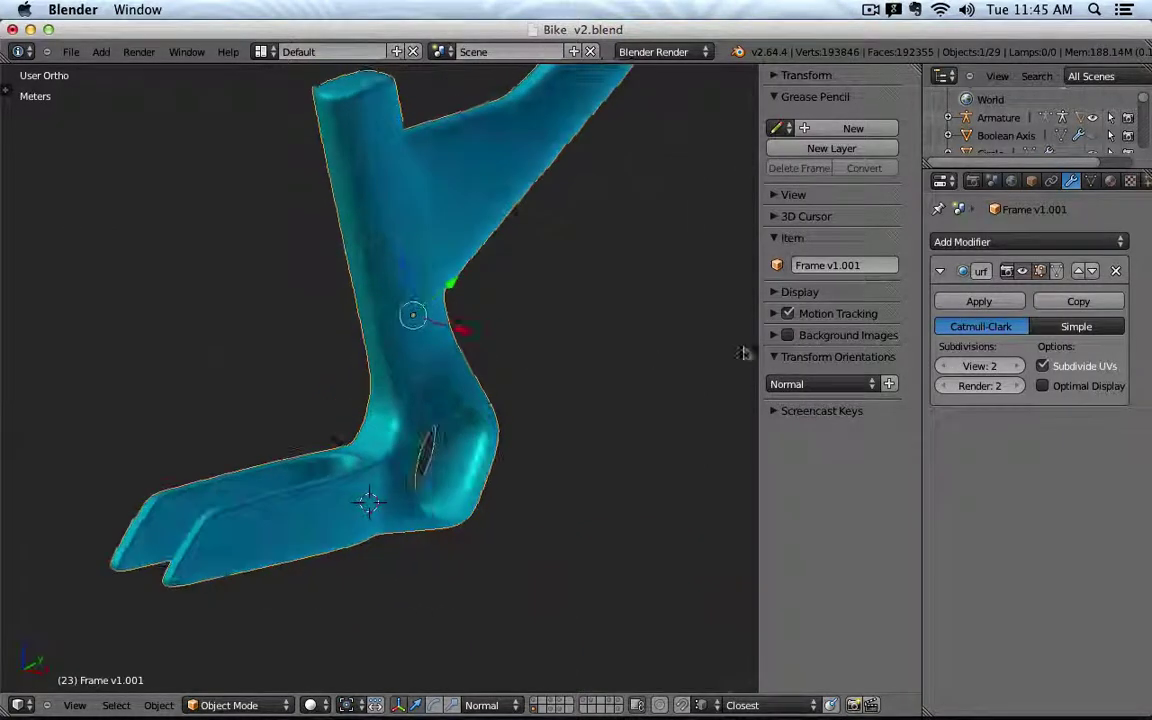
{"action": "left_click", "coordinate": [1013, 364]}
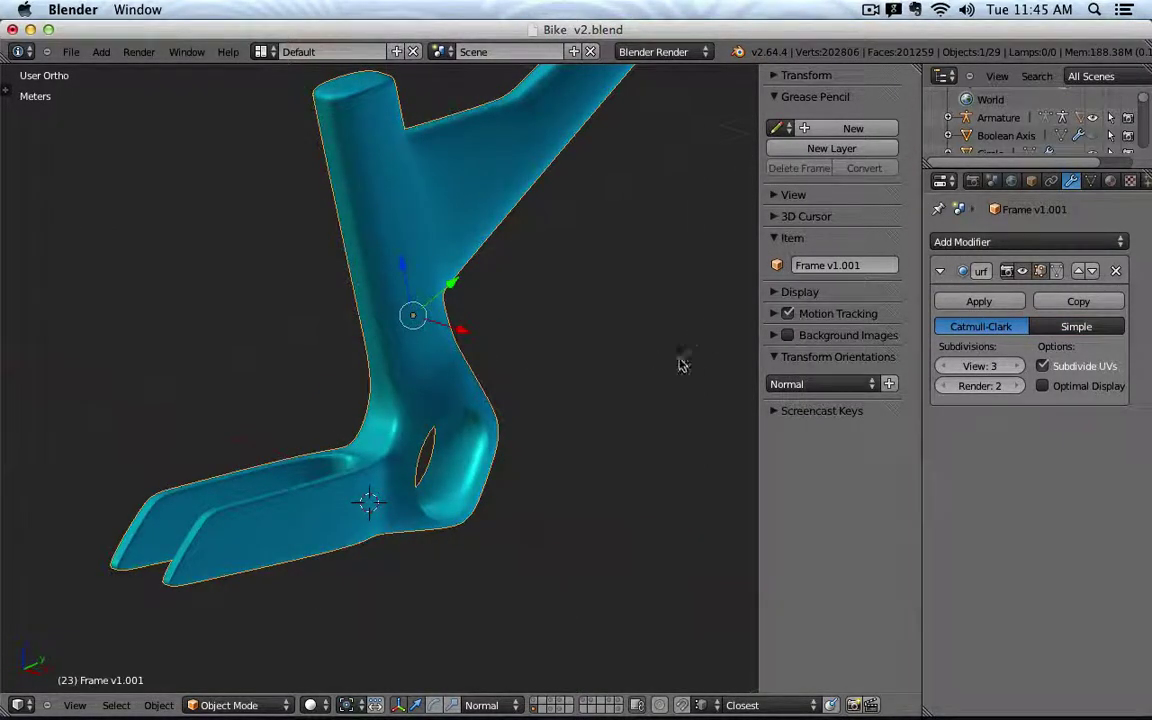
{"action": "middle_click_drag", "start_coordinate": [679, 364], "coordinate": [577, 429]}
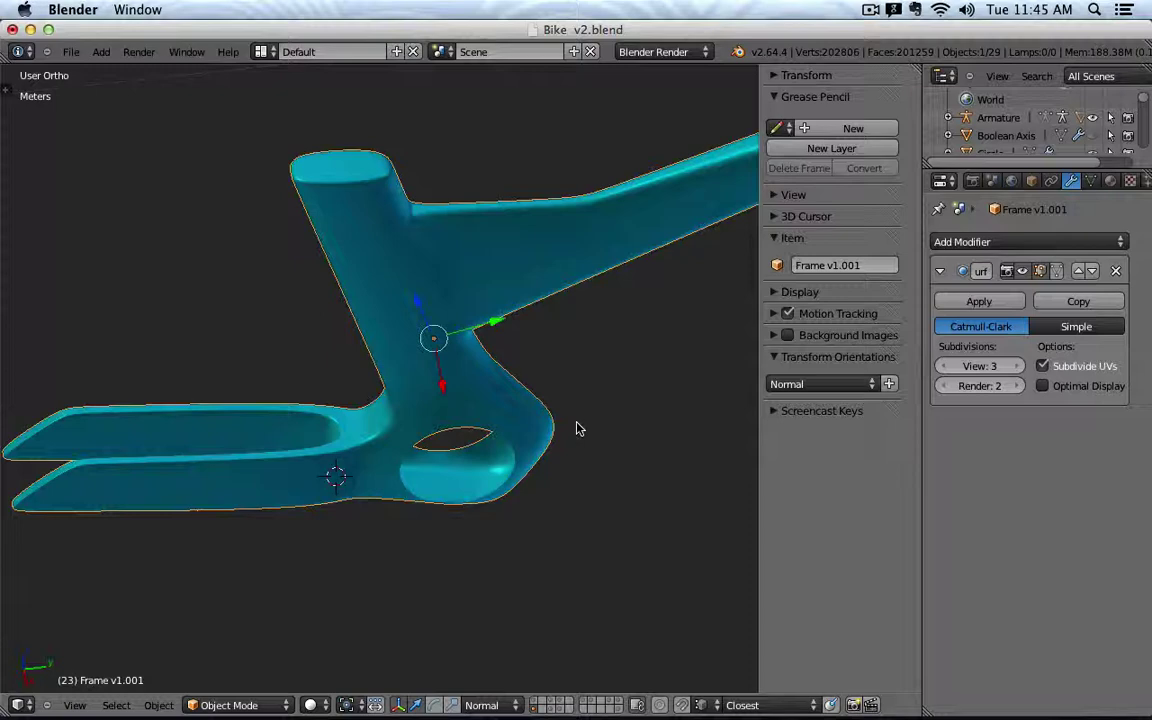
{"action": "key", "text": "KP_3"}
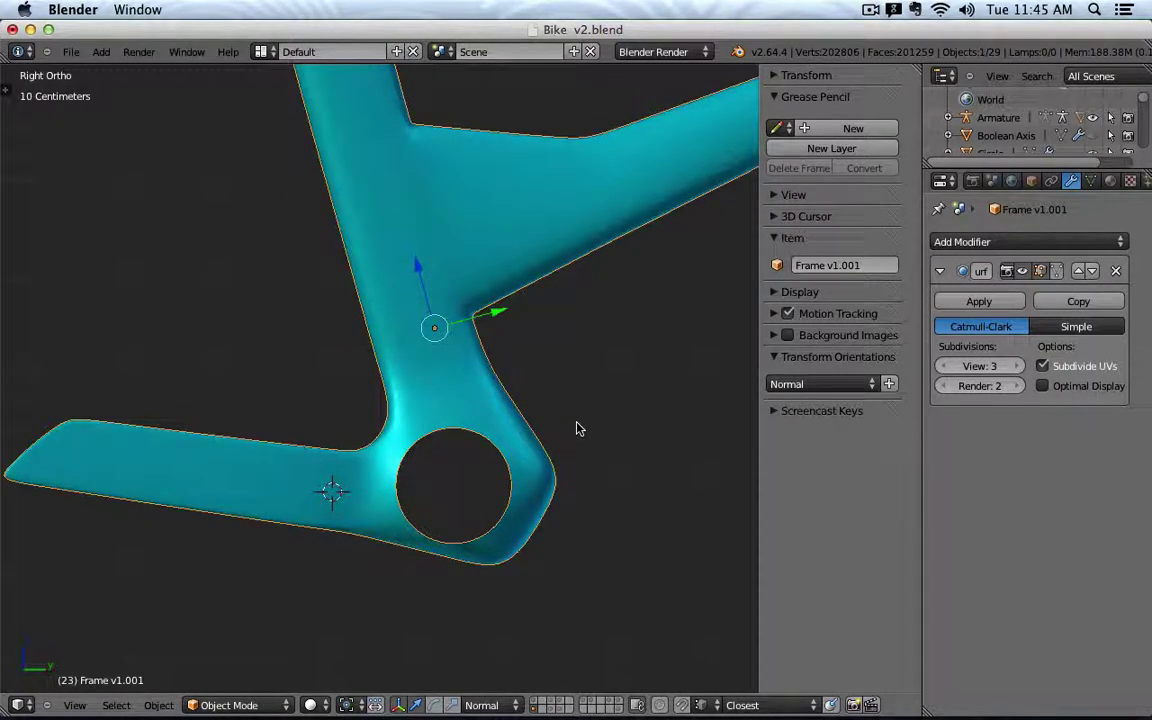
{"action": "scroll", "coordinate": [577, 429], "scroll_direction": "down", "scroll_amount": 3}
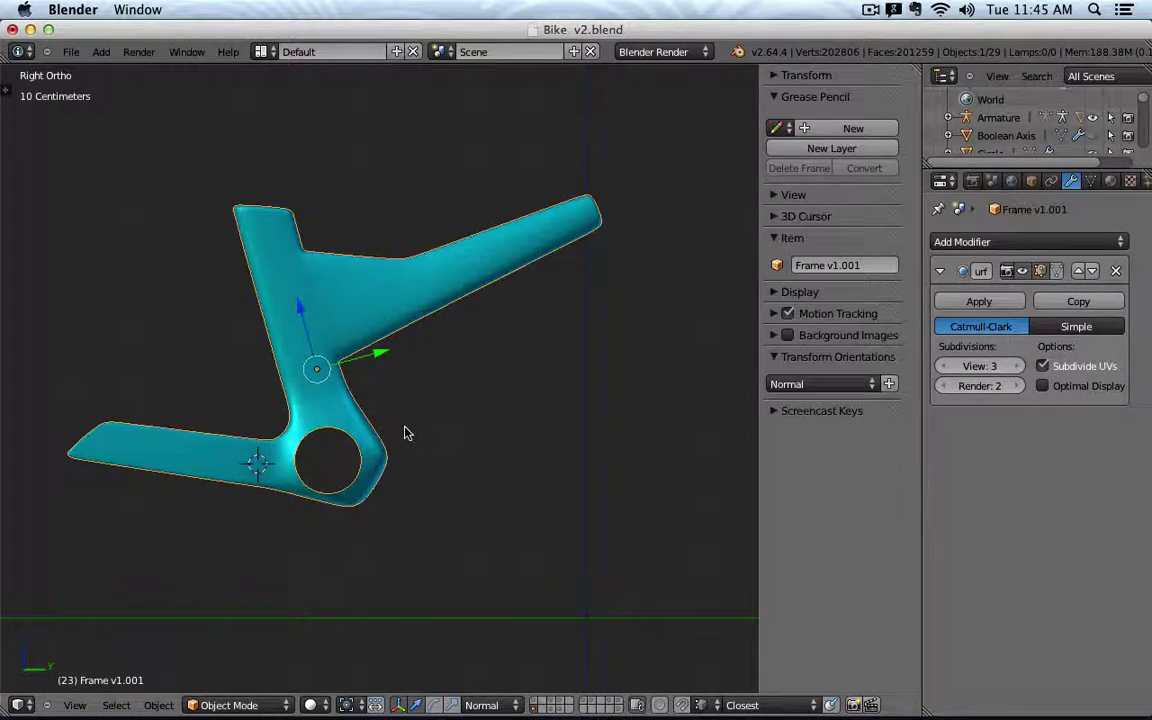
Delete the edge running from the round housing hole's rim to the inner curve below the upright tube.
{"action": "key", "text": "Tab"}
{"action": "middle_click_drag", "start_coordinate": [404, 427], "coordinate": [445, 391]}
{"action": "scroll", "coordinate": [380, 427], "scroll_direction": "up", "scroll_amount": 5}
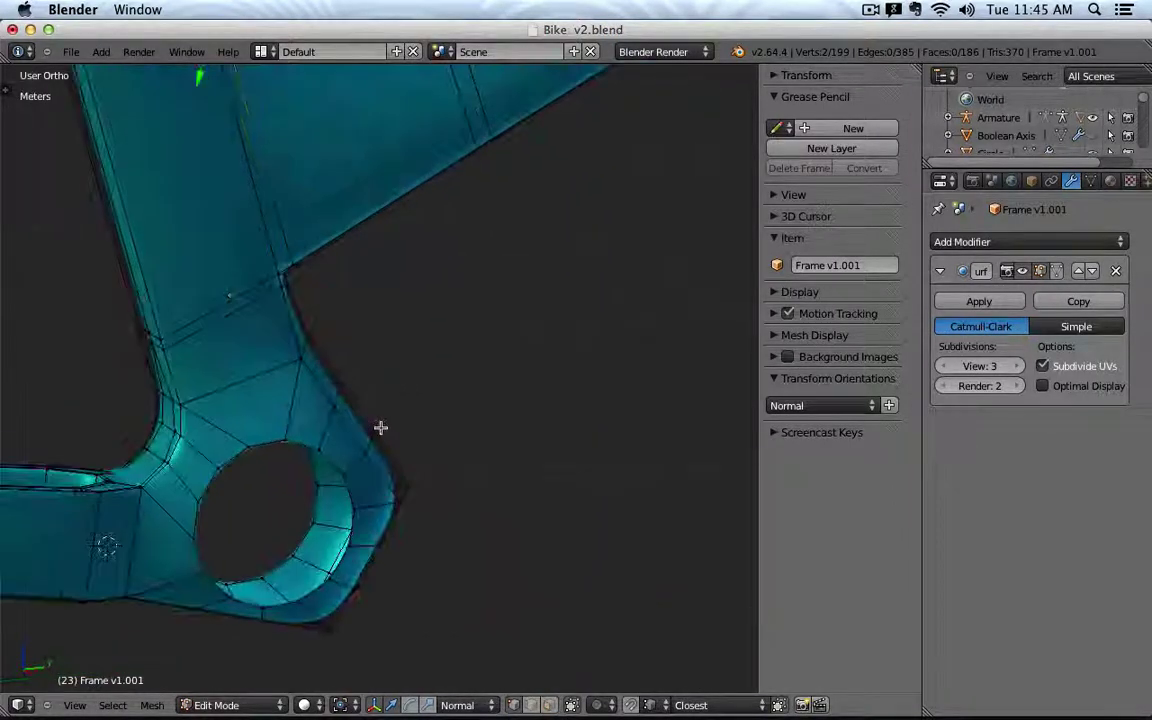
{"action": "scroll", "coordinate": [240, 447], "scroll_direction": "up", "scroll_amount": 3}
{"action": "middle_click_drag", "start_coordinate": [242, 445], "coordinate": [394, 333]}
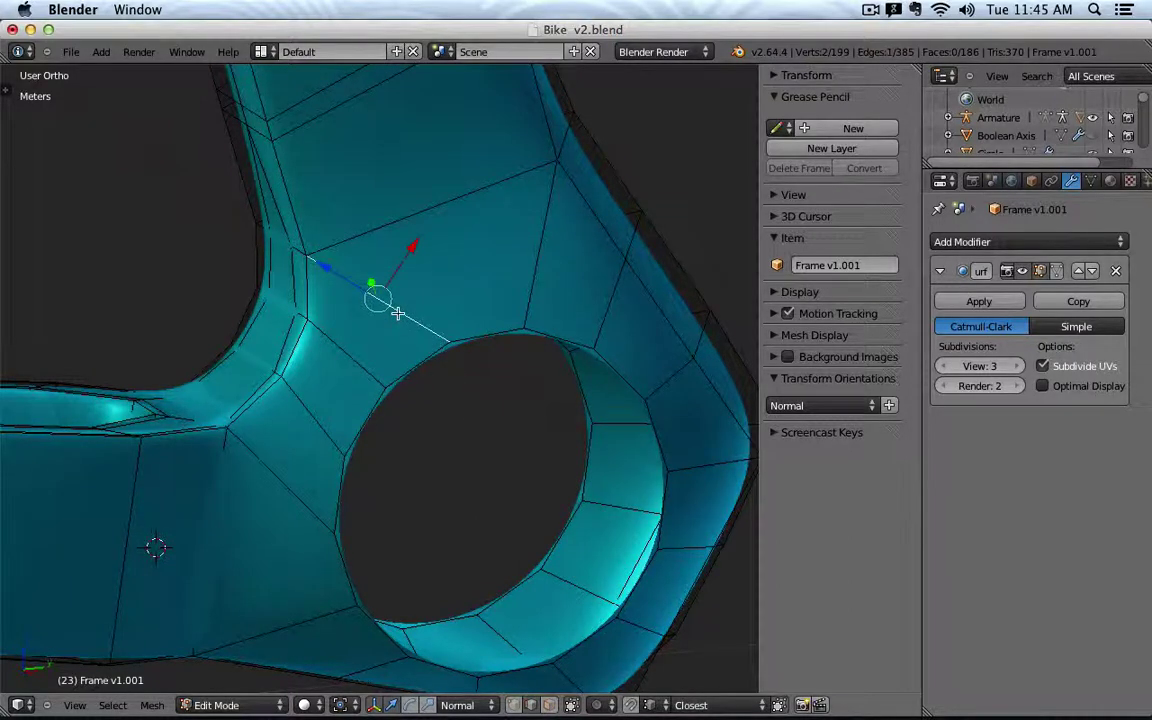
{"action": "key", "text": "x"}
{"action": "key", "text": "x"}
{"action": "left_click", "coordinate": [352, 259]}
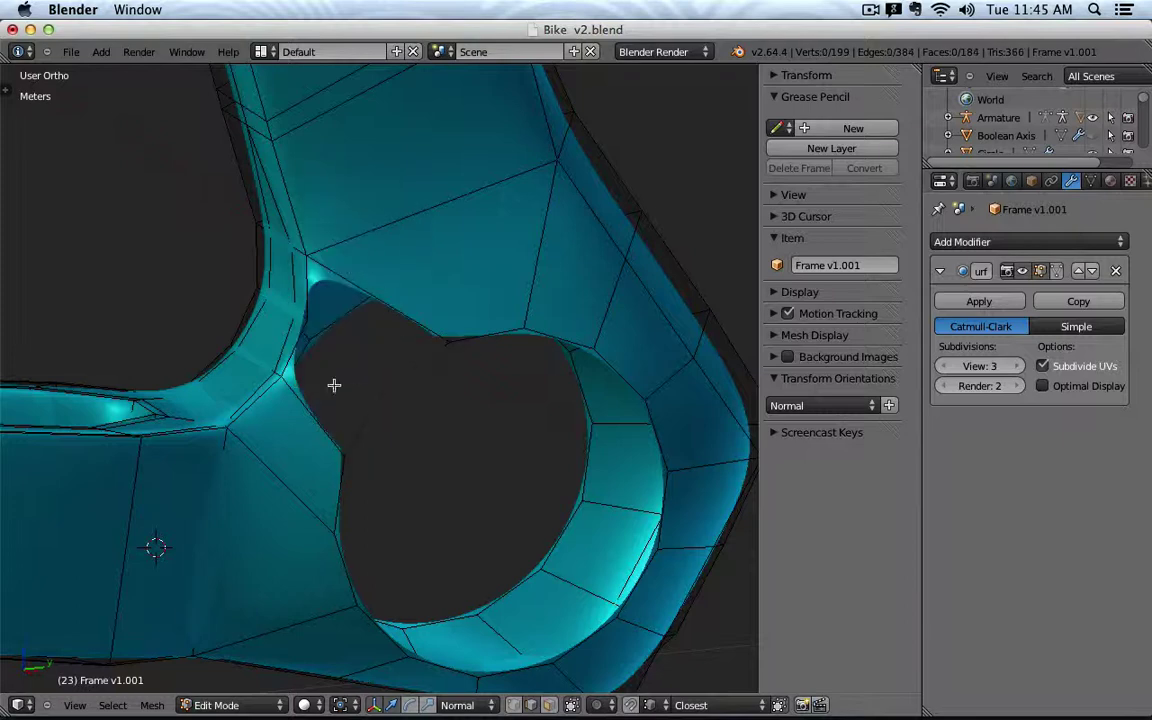
Try to refill the opening beside the housing hole with faces that fan out from a single rim vertex.
{"action": "key", "text": "f"}
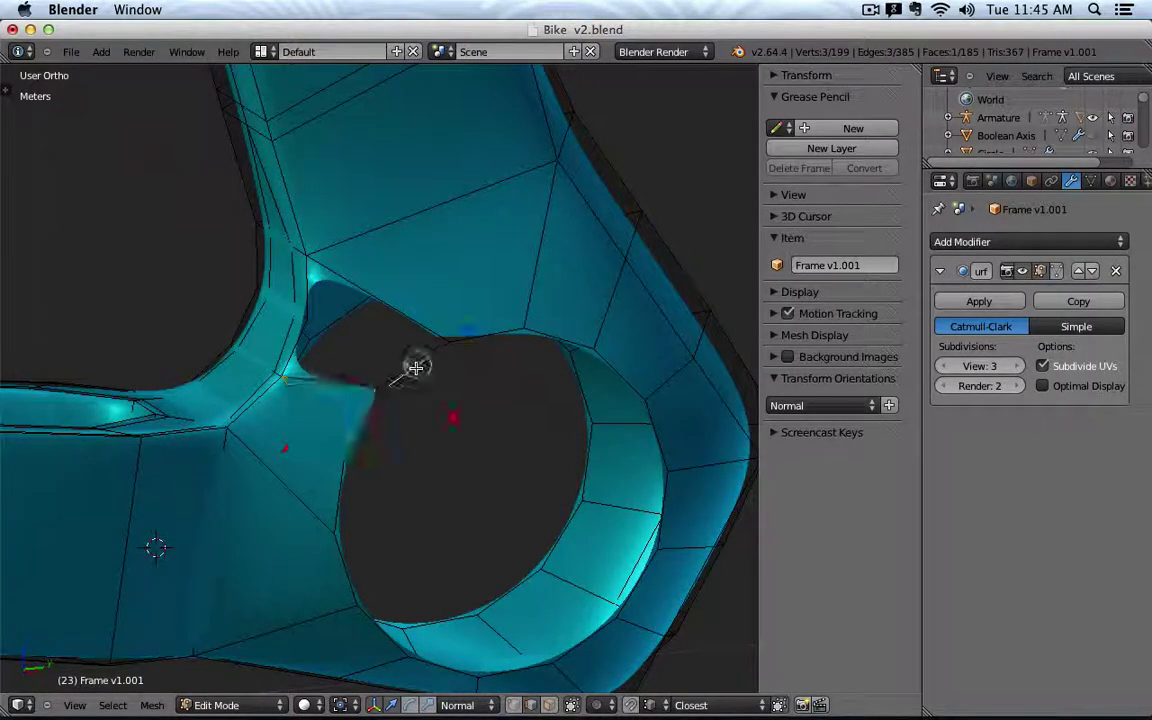
{"action": "right_click", "coordinate": [417, 362], "text": "shift"}
{"action": "key", "text": "f"}
{"action": "right_click", "coordinate": [313, 298]}
{"action": "right_click", "coordinate": [341, 324], "text": "shift"}
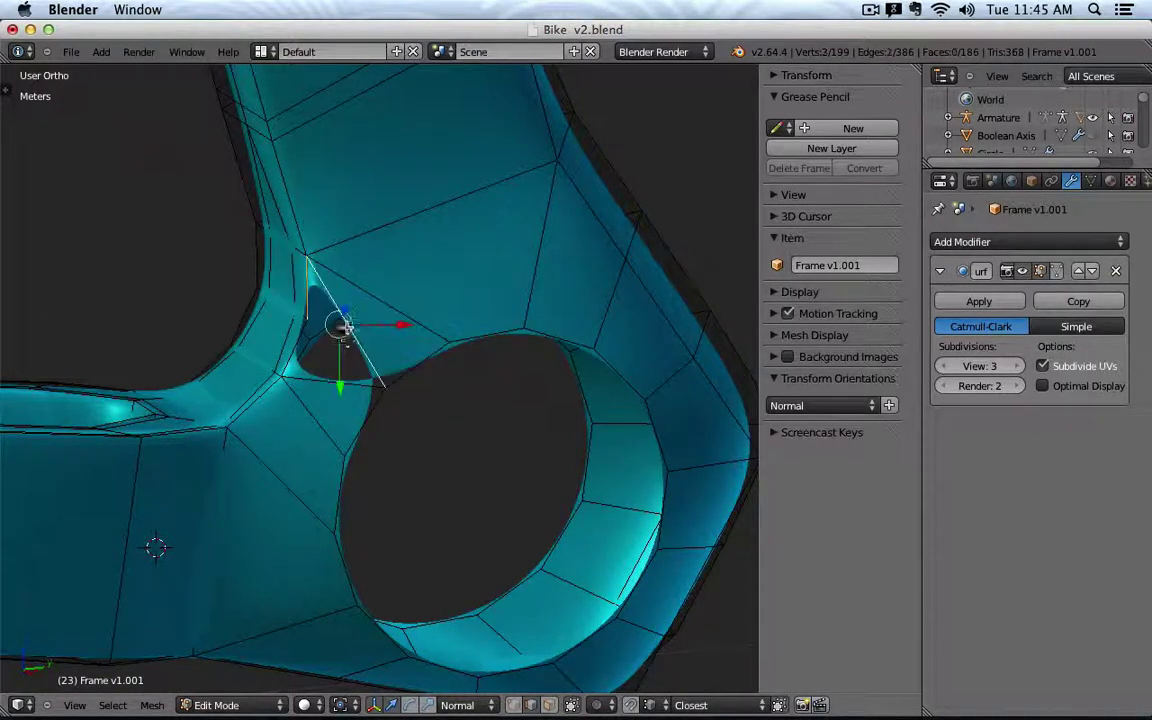
{"action": "key", "text": "f"}
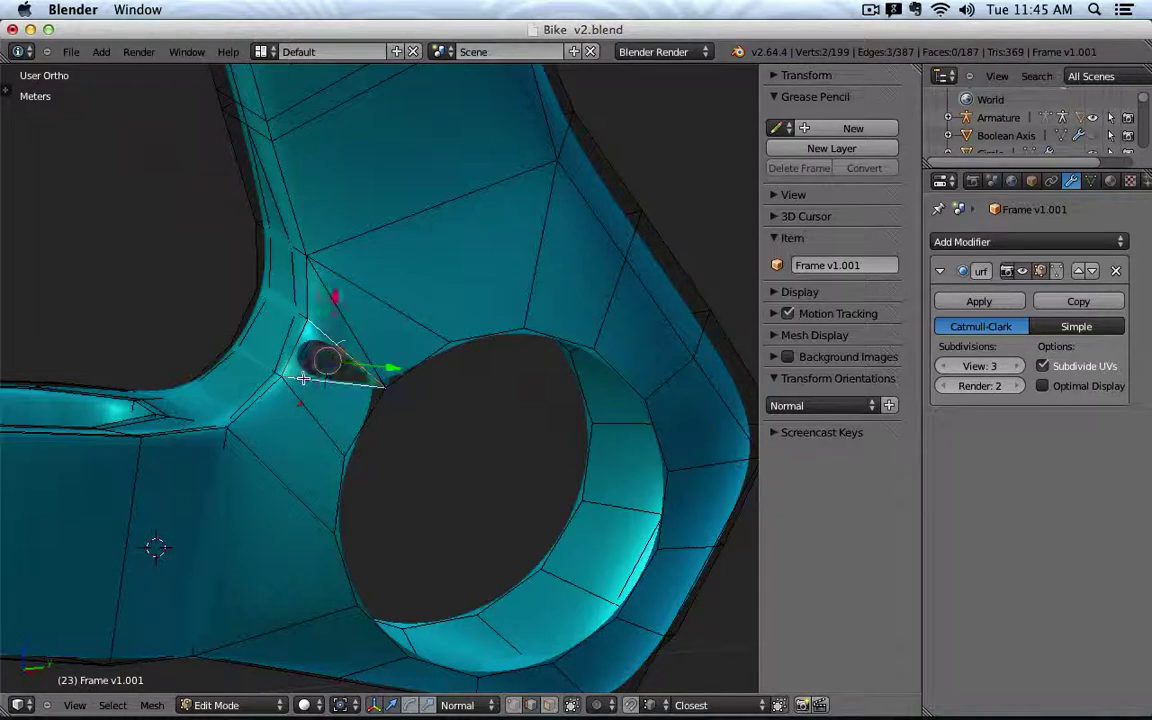
Raise the subdivision view level to 4 and inspect the surface around the housing hole in wireframe and solid shading.
{"action": "key", "text": "Tab"}
{"action": "middle_click_drag", "start_coordinate": [441, 410], "coordinate": [290, 315]}
{"action": "left_click", "coordinate": [1015, 366]}
{"action": "middle_click_drag", "start_coordinate": [435, 404], "coordinate": [398, 386]}
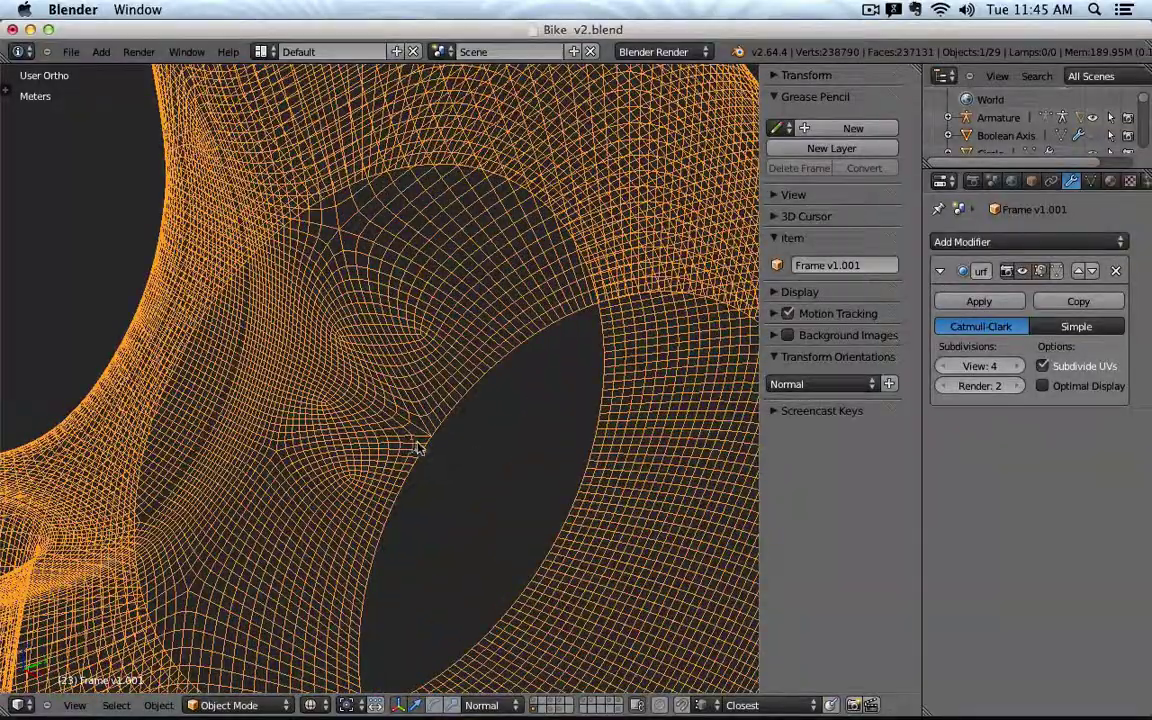
{"action": "scroll", "coordinate": [430, 450], "scroll_direction": "down", "scroll_amount": 4}
{"action": "middle_click_drag", "start_coordinate": [442, 455], "coordinate": [424, 415]}
{"action": "mouse_move", "coordinate": [360, 382]}
{"action": "middle_mouse_down"}
{"action": "mouse_move", "coordinate": [453, 419]}
{"action": "mouse_move", "coordinate": [395, 460]}
{"action": "mouse_move", "coordinate": [483, 442]}
{"action": "mouse_move", "coordinate": [342, 396]}
{"action": "mouse_move", "coordinate": [381, 381]}
{"action": "mouse_move", "coordinate": [356, 323]}
{"action": "mouse_move", "coordinate": [255, 365]}
{"action": "mouse_move", "coordinate": [237, 342]}
{"action": "mouse_move", "coordinate": [265, 346]}
{"action": "mouse_move", "coordinate": [231, 337]}
{"action": "mouse_move", "coordinate": [363, 291]}
{"action": "mouse_move", "coordinate": [509, 337]}
{"action": "mouse_move", "coordinate": [590, 412]}
{"action": "mouse_move", "coordinate": [625, 411]}
{"action": "mouse_move", "coordinate": [594, 422]}
{"action": "mouse_move", "coordinate": [614, 429]}
{"action": "middle_mouse_up"}
{"action": "key", "text": "z"}
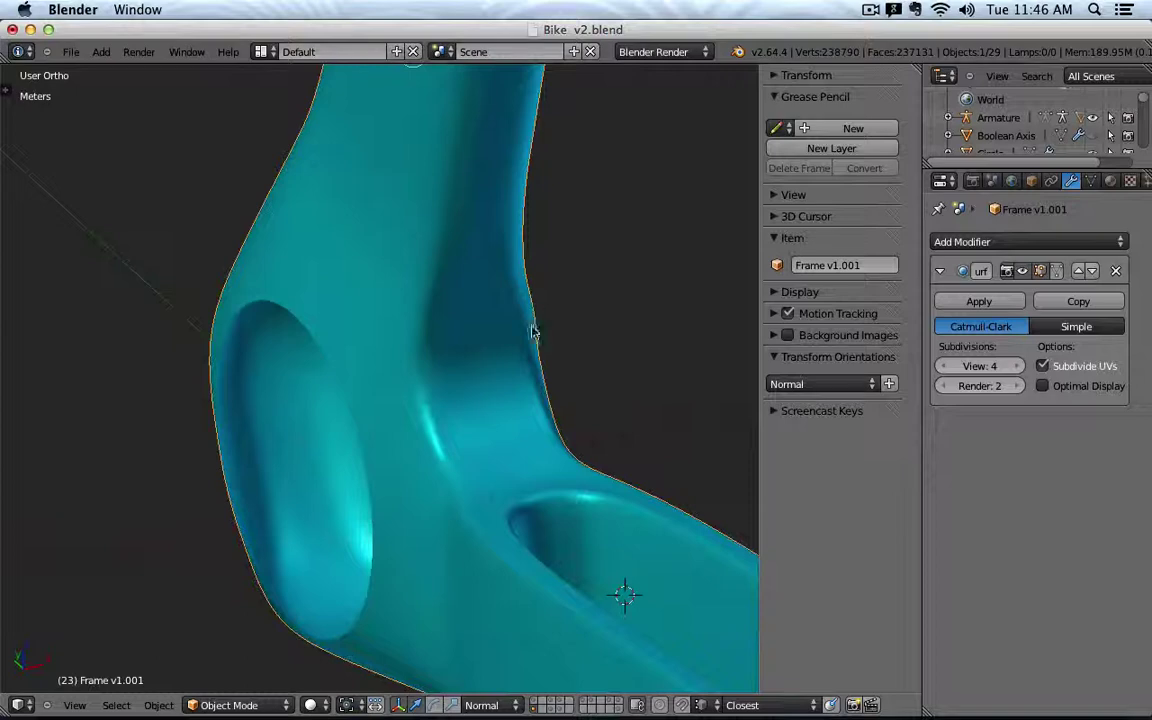
{"action": "middle_click_drag", "start_coordinate": [549, 333], "coordinate": [538, 332]}
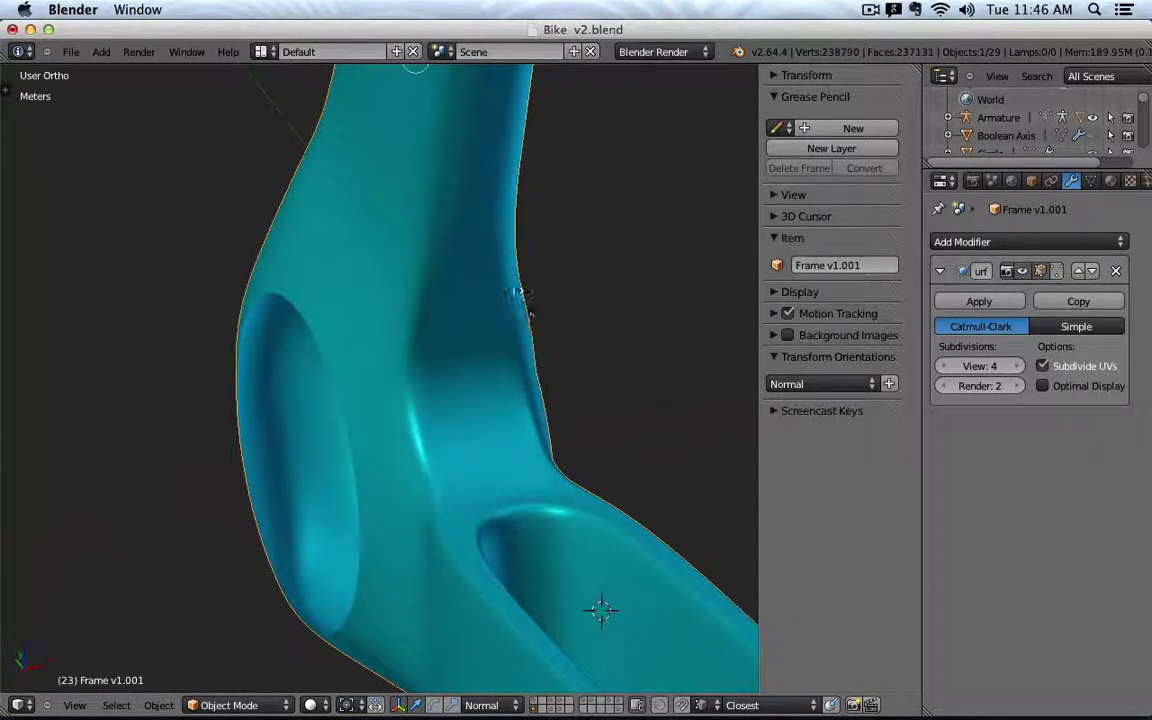
{"action": "middle_click_drag", "start_coordinate": [583, 373], "coordinate": [360, 371]}
Delete the fanned faces beside the housing hole, refill the opening with two quads, and check the smoothed surface.
{"action": "key", "text": "Tab"}
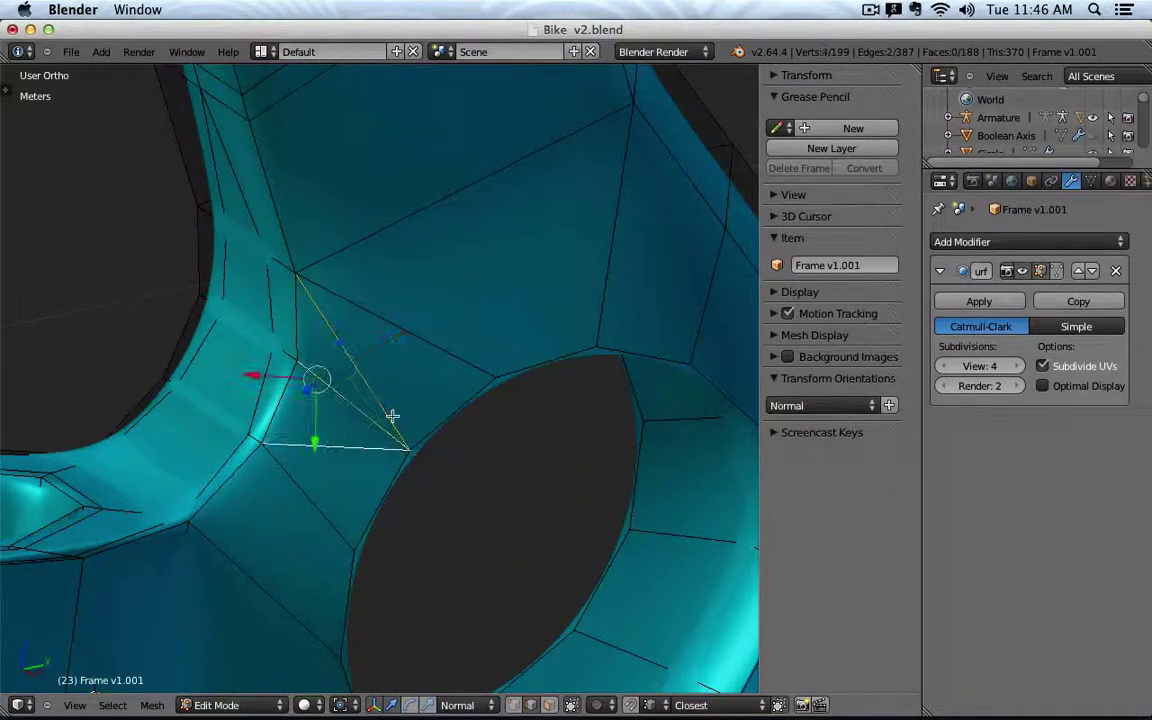
{"action": "key", "text": "x"}
{"action": "left_click", "coordinate": [390, 414]}
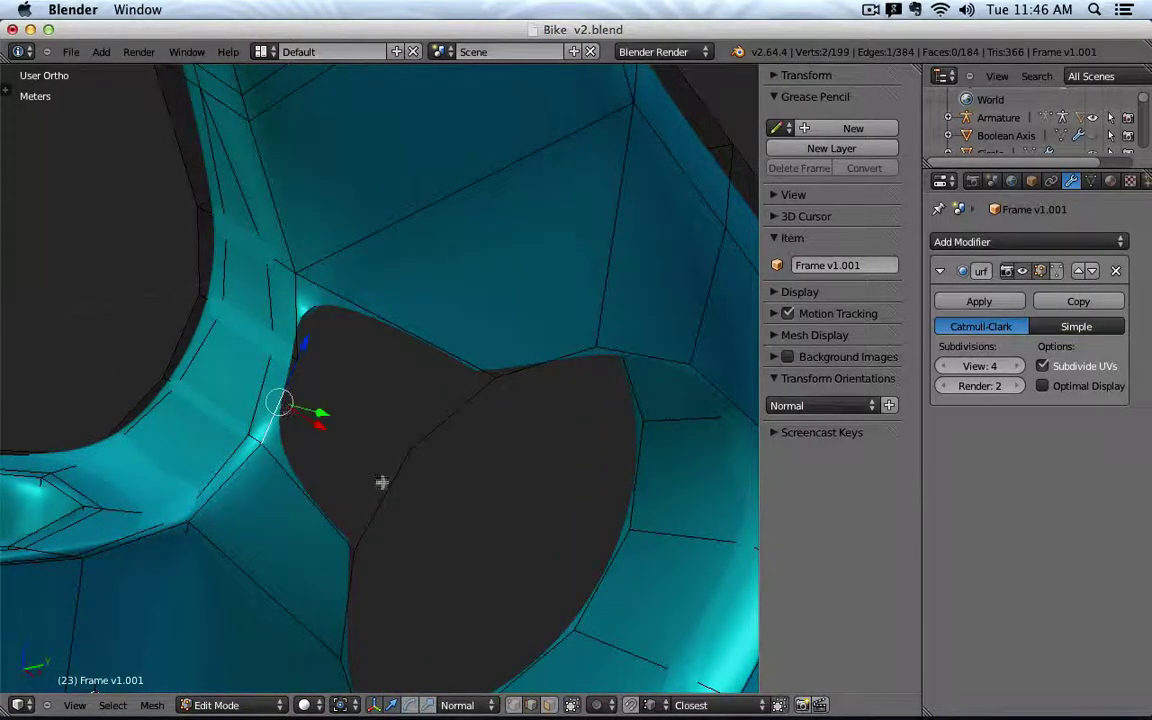
{"action": "key", "text": "f"}
{"action": "middle_click_drag", "start_coordinate": [400, 484], "coordinate": [452, 378]}
{"action": "key", "text": "Tab"}
{"action": "middle_click_drag", "start_coordinate": [519, 406], "coordinate": [410, 231]}
Examine the edge flow between the fork and upright tube by selecting edges there, and view the smoothed frame from the right.
{"action": "key", "text": "Tab"}
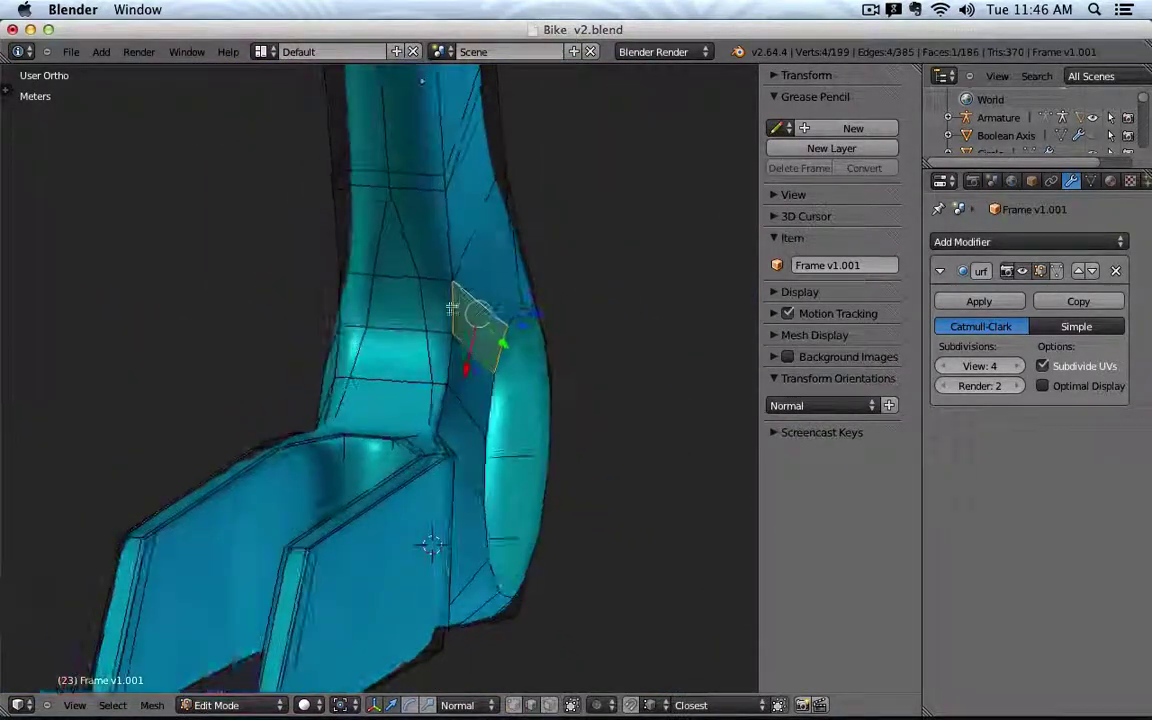
{"action": "right_click", "coordinate": [343, 222], "text": "shift"}
{"action": "scroll", "coordinate": [361, 262], "scroll_direction": "up", "scroll_amount": 4}
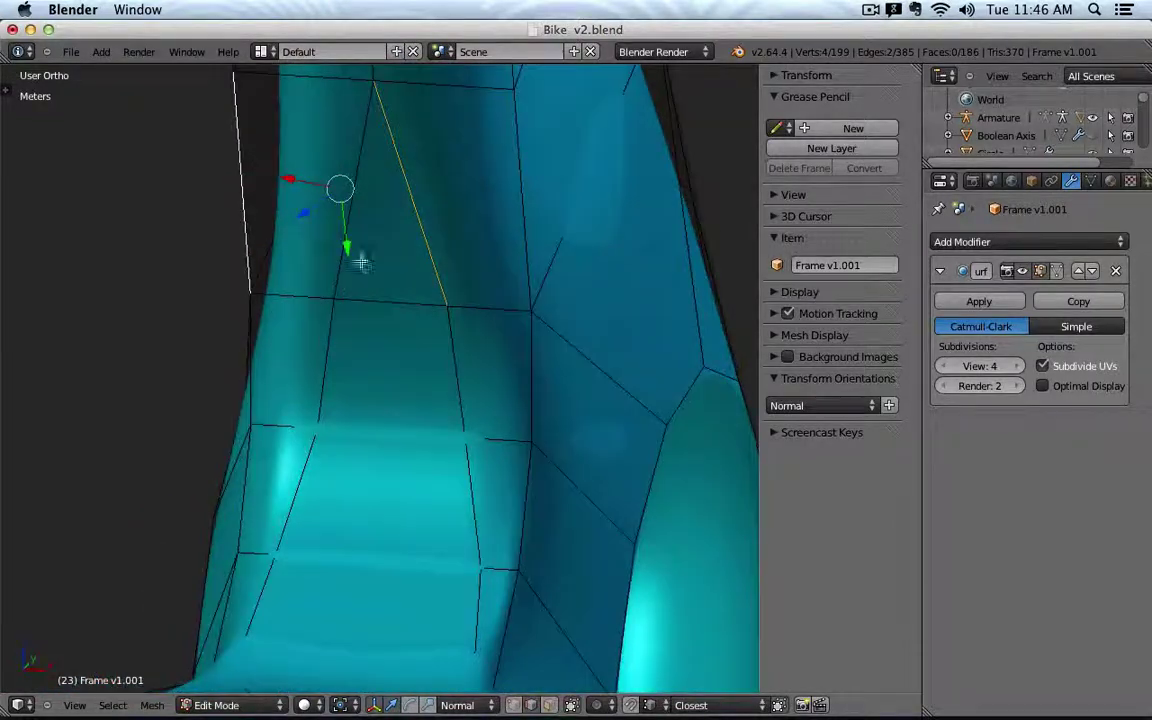
{"action": "right_click", "coordinate": [506, 240], "text": "shift"}
{"action": "scroll", "coordinate": [511, 239], "scroll_direction": "down", "scroll_amount": 4}
{"action": "middle_click_drag", "start_coordinate": [594, 301], "coordinate": [655, 293]}
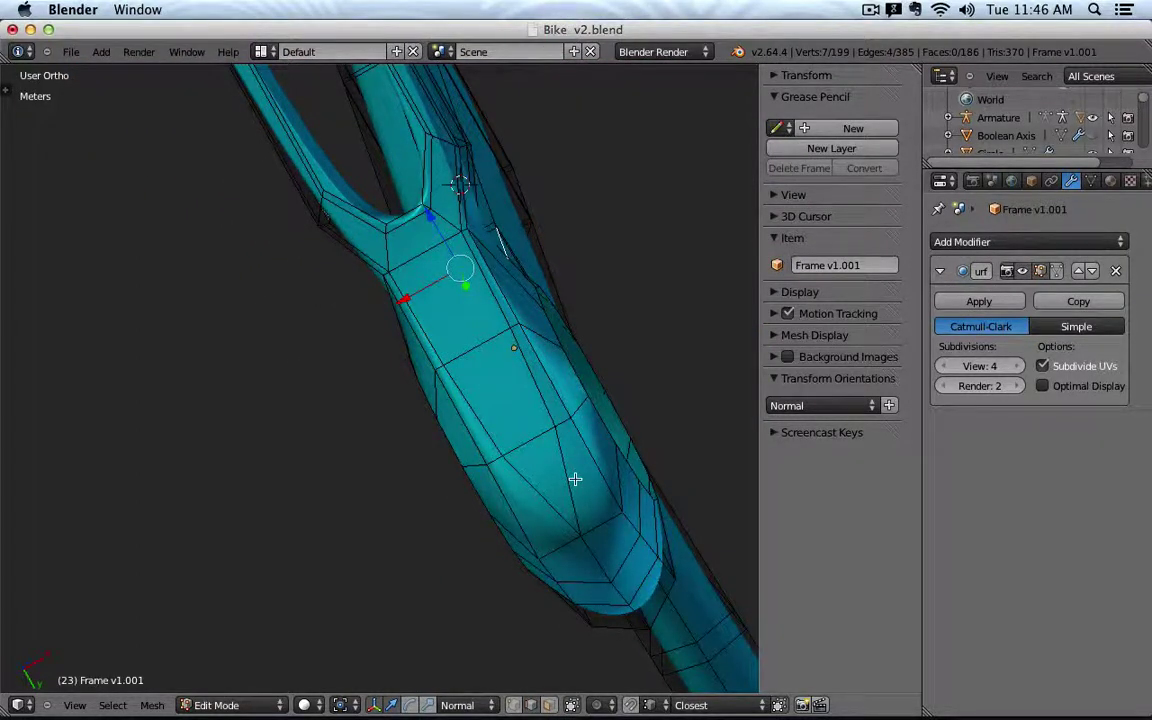
{"action": "key", "text": "Tab"}
{"action": "key", "text": "KP_3"}
{"action": "scroll", "coordinate": [576, 482], "scroll_direction": "down", "scroll_amount": 4}
{"action": "middle_click_drag", "start_coordinate": [739, 389], "coordinate": [511, 467], "text": "shift"}
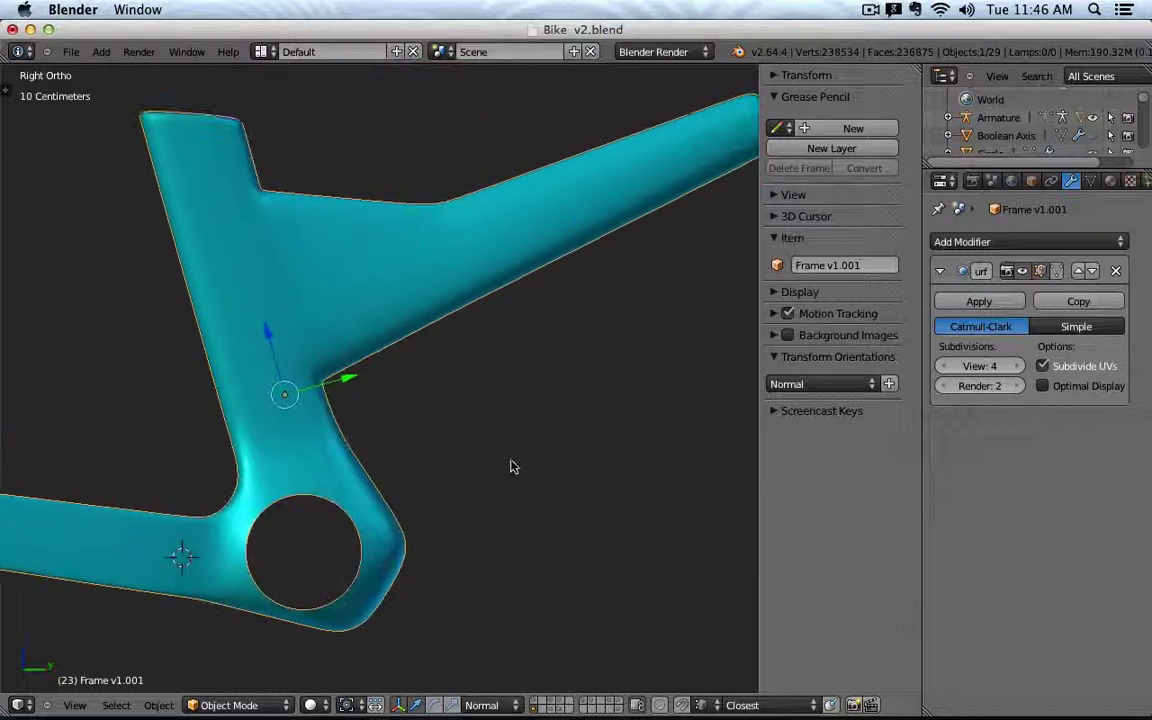
{"action": "left_click", "coordinate": [519, 451]}
{"action": "scroll", "coordinate": [519, 449], "scroll_direction": "down", "scroll_amount": 3}
{"action": "middle_click_drag", "start_coordinate": [616, 460], "coordinate": [509, 450], "text": "shift"}
{"action": "key", "text": "shift+a"}
{"action": "mouse_move", "coordinate": [505, 438]}
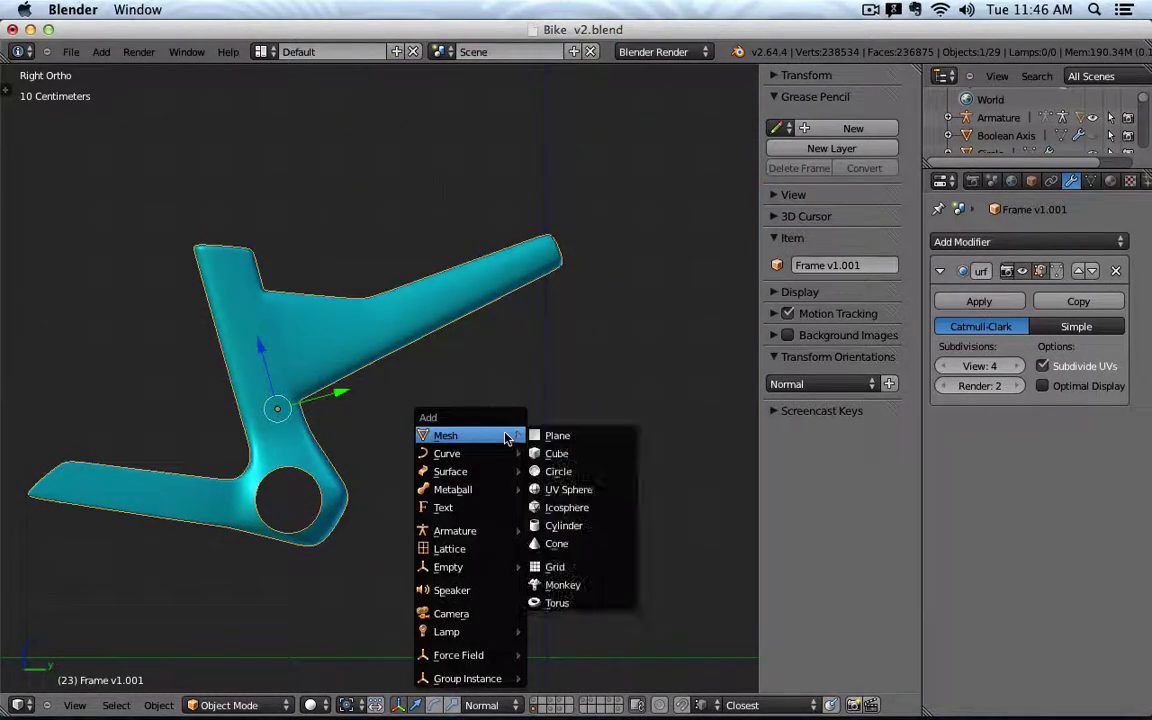
Delete the middle edge across the long tube's end cap and close the open rim with a single six-sided face.
{"action": "middle_click_drag", "start_coordinate": [549, 293], "coordinate": [409, 344]}
{"action": "scroll", "coordinate": [420, 355], "scroll_direction": "up", "scroll_amount": 5}
{"action": "key", "text": "Tab"}
{"action": "scroll", "coordinate": [424, 334], "scroll_direction": "up", "scroll_amount": 1}
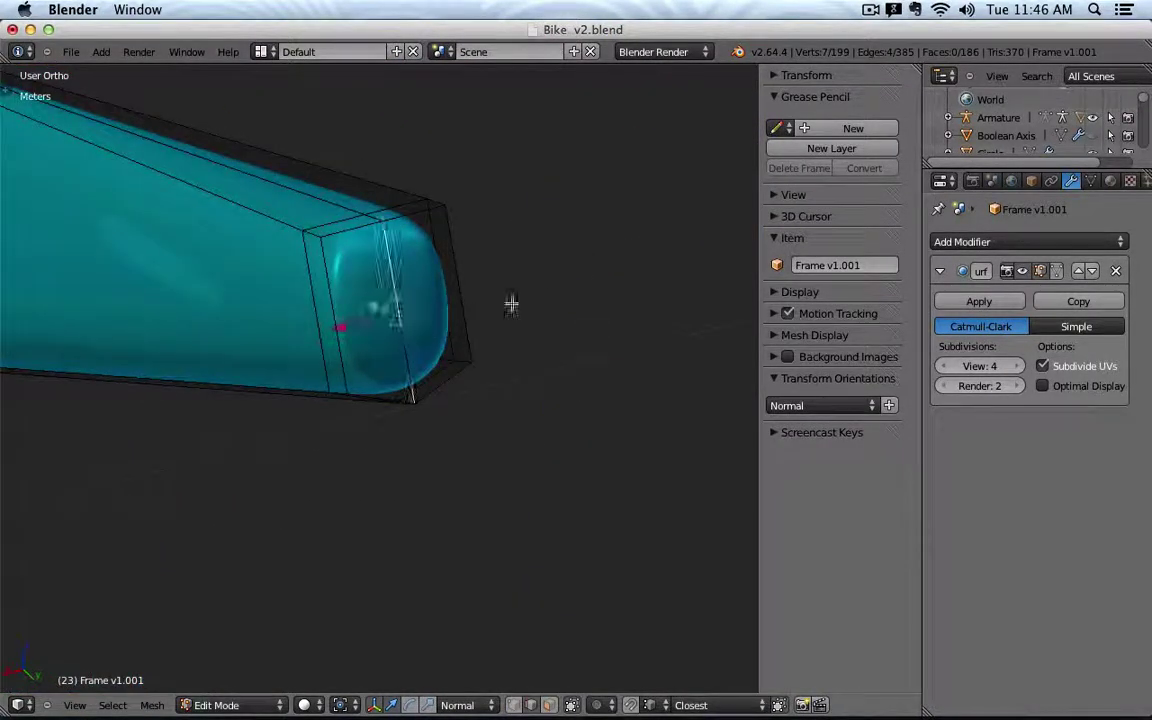
{"action": "right_click", "coordinate": [511, 304]}
{"action": "key", "text": "x"}
{"action": "left_click", "coordinate": [517, 302]}
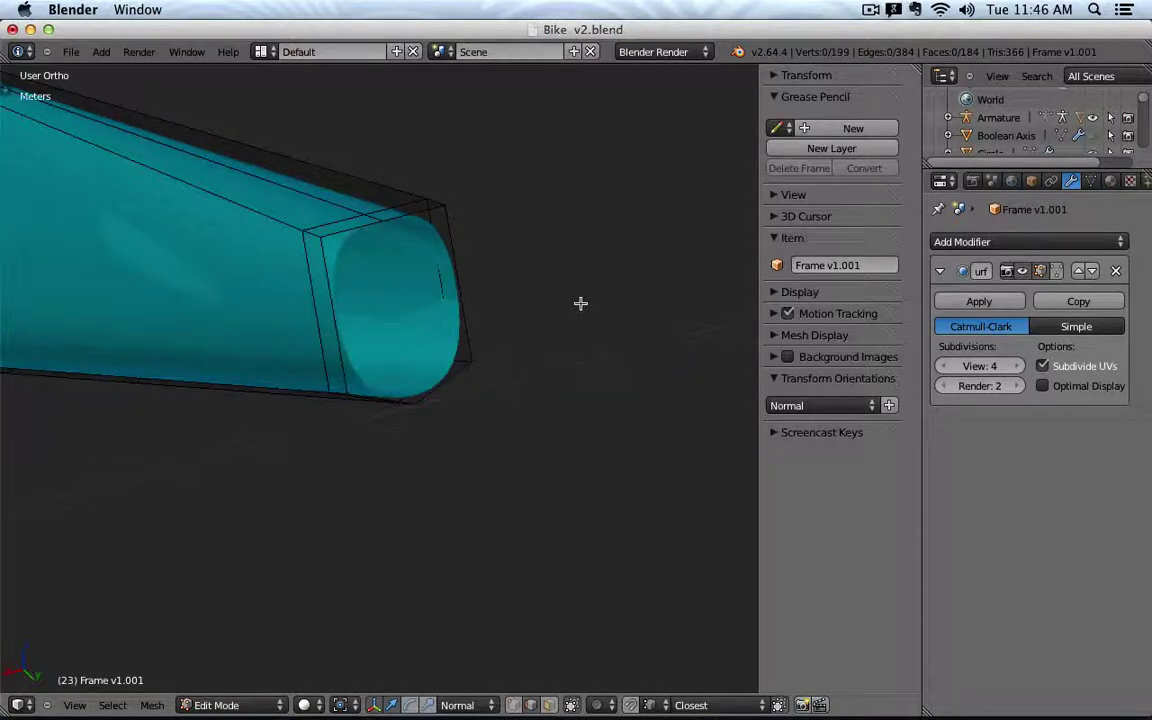
{"action": "right_click", "coordinate": [458, 252], "text": "alt"}
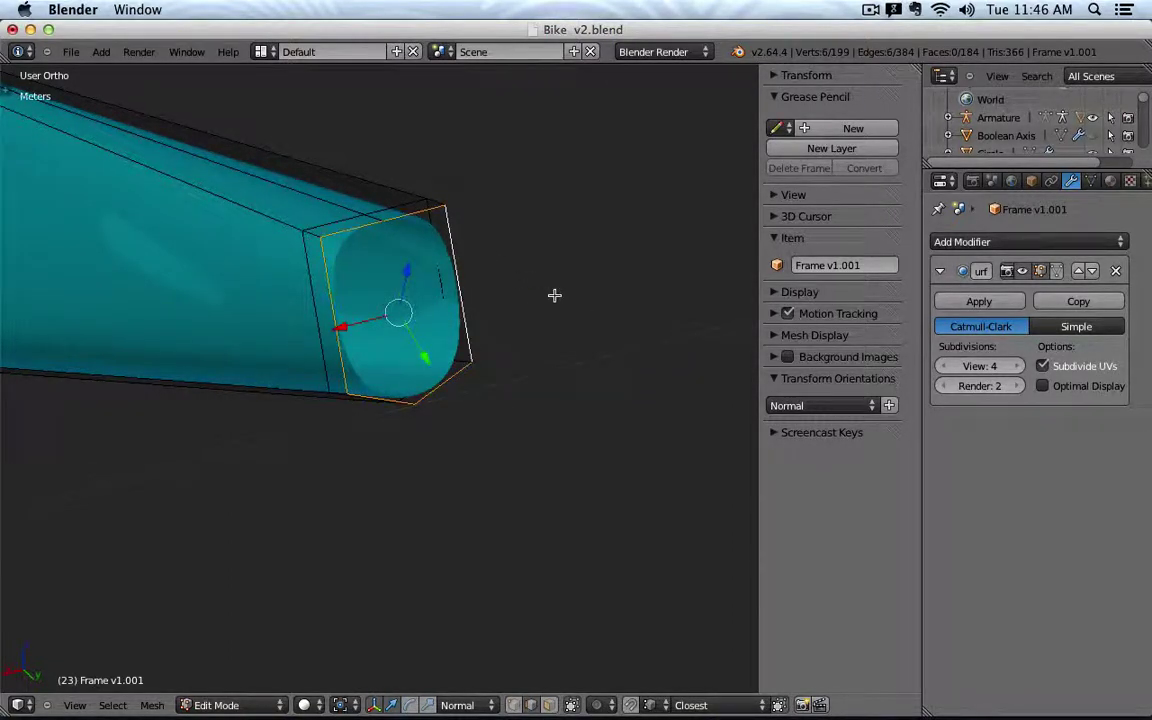
{"action": "right_click", "coordinate": [458, 237]}
{"action": "right_click", "coordinate": [363, 233]}
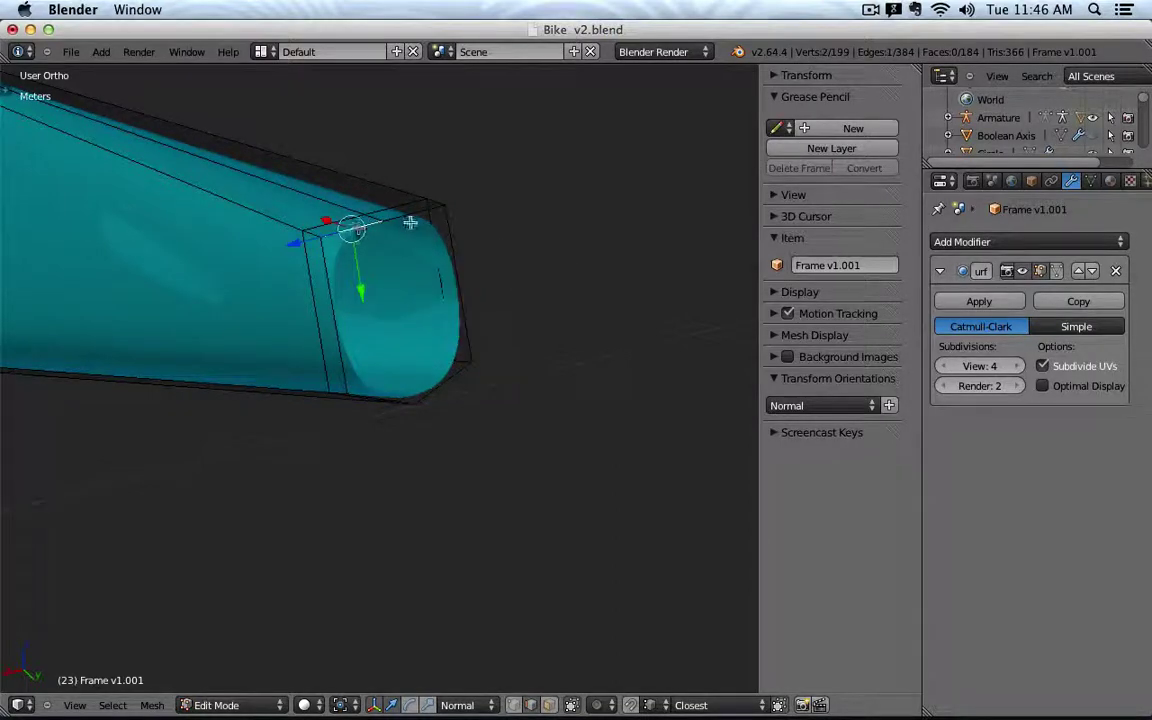
{"action": "right_click", "coordinate": [413, 219], "text": "alt"}
{"action": "scroll", "coordinate": [560, 303], "scroll_direction": "down", "scroll_amount": 3}
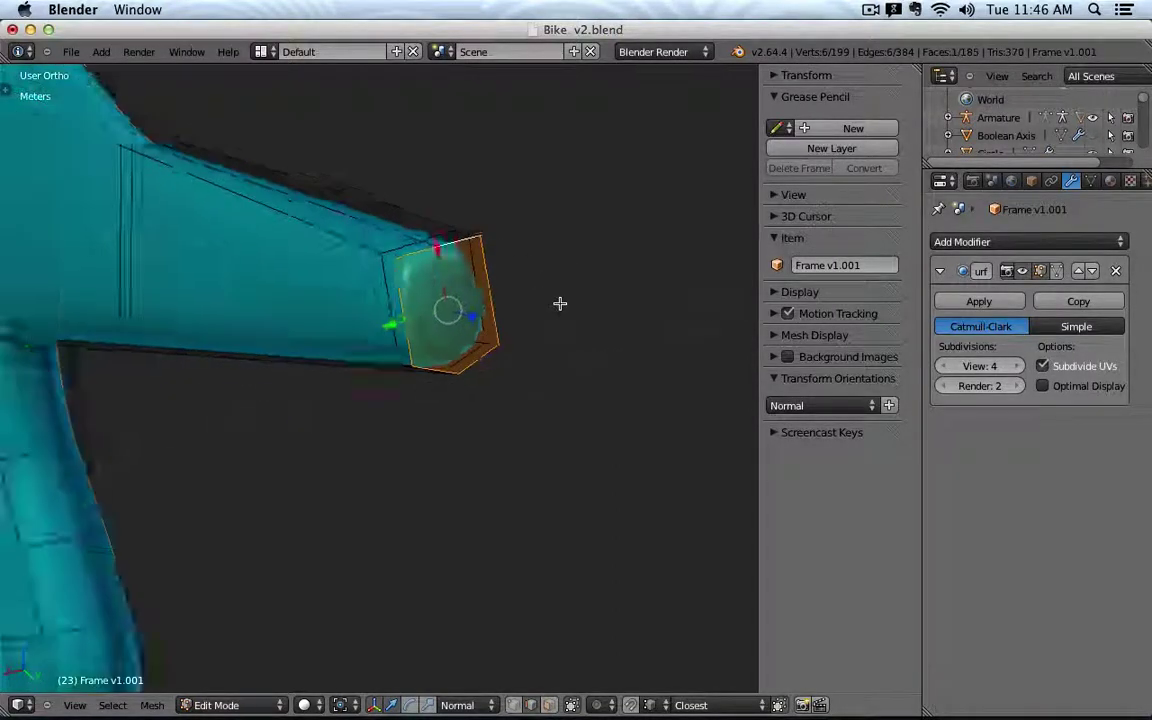
Inspect the smoothed surface of the long tube's end cap and the fork tips in solid and wireframe shading.
{"action": "key", "text": "Tab"}
{"action": "middle_click_drag", "start_coordinate": [568, 326], "coordinate": [497, 309]}
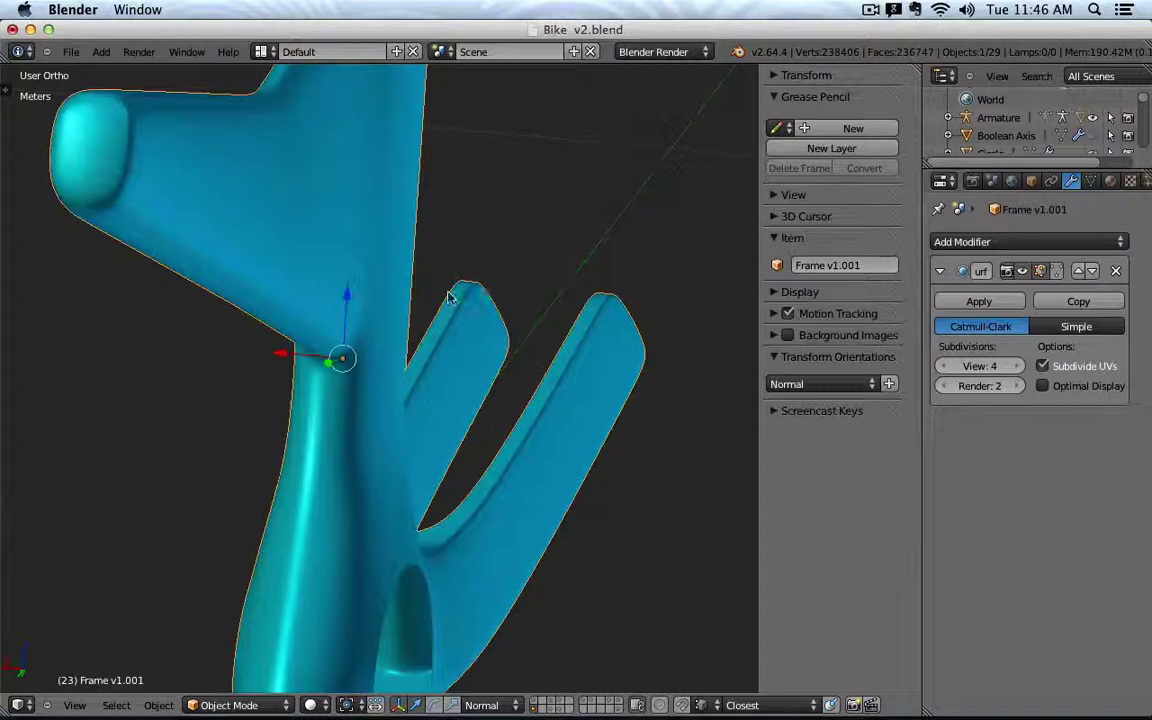
{"action": "key", "text": "z"}
{"action": "mouse_move", "coordinate": [448, 298]}
{"action": "middle_mouse_down"}
{"action": "mouse_move", "coordinate": [422, 294]}
{"action": "mouse_move", "coordinate": [440, 327]}
{"action": "middle_mouse_up"}
{"action": "scroll", "coordinate": [452, 326], "scroll_direction": "up", "scroll_amount": 2}
{"action": "key", "text": "z"}
{"action": "key", "text": "Tab"}
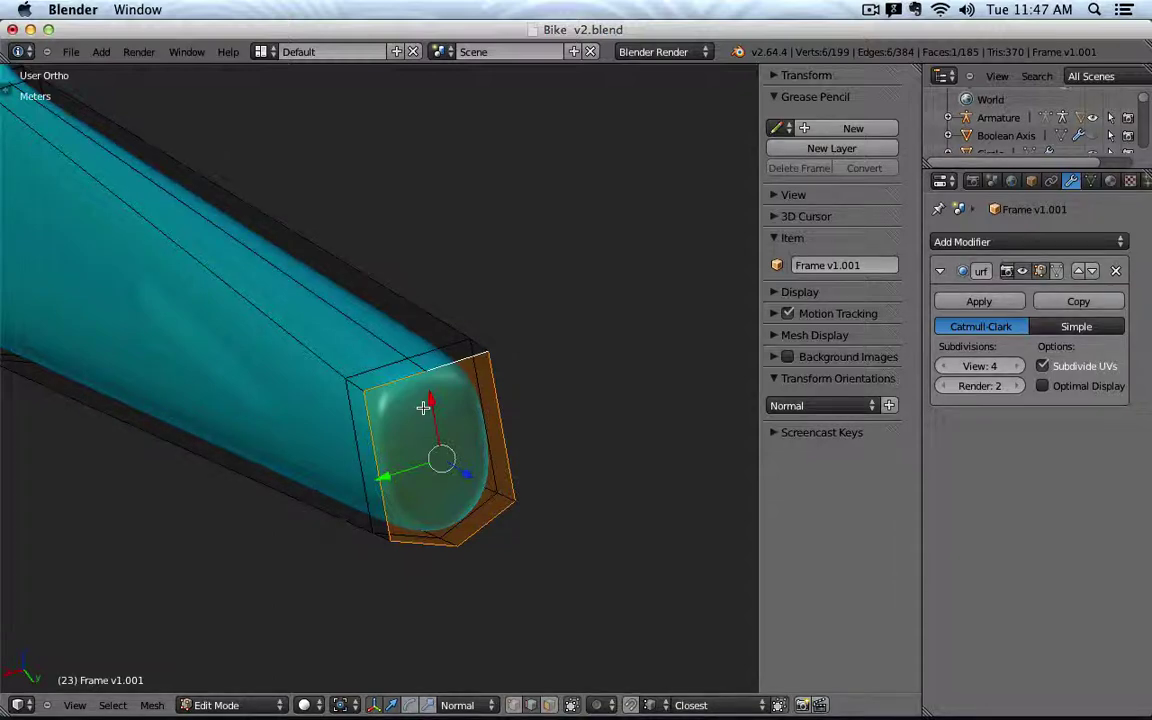
{"action": "scroll", "coordinate": [423, 407], "scroll_direction": "up", "scroll_amount": 2}
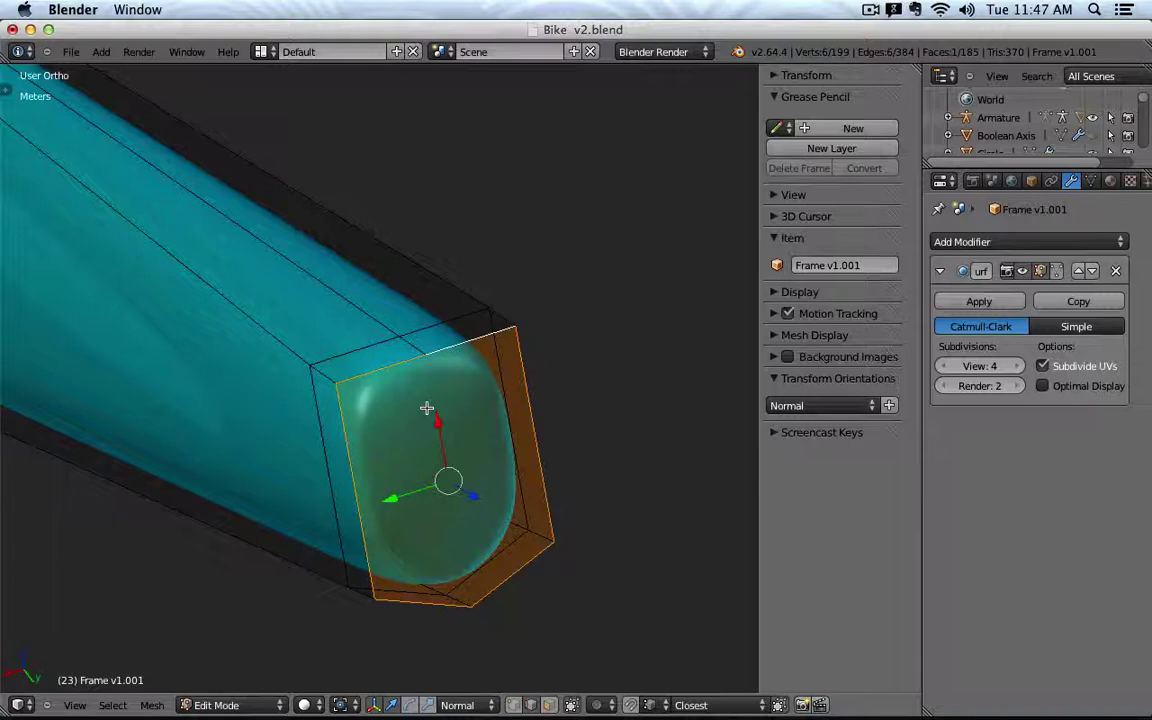
Try to delete the supporting edge loop just behind the long tube's end cap, and undo it.
{"action": "right_click", "coordinate": [361, 350], "text": "alt"}
{"action": "key", "text": "x"}
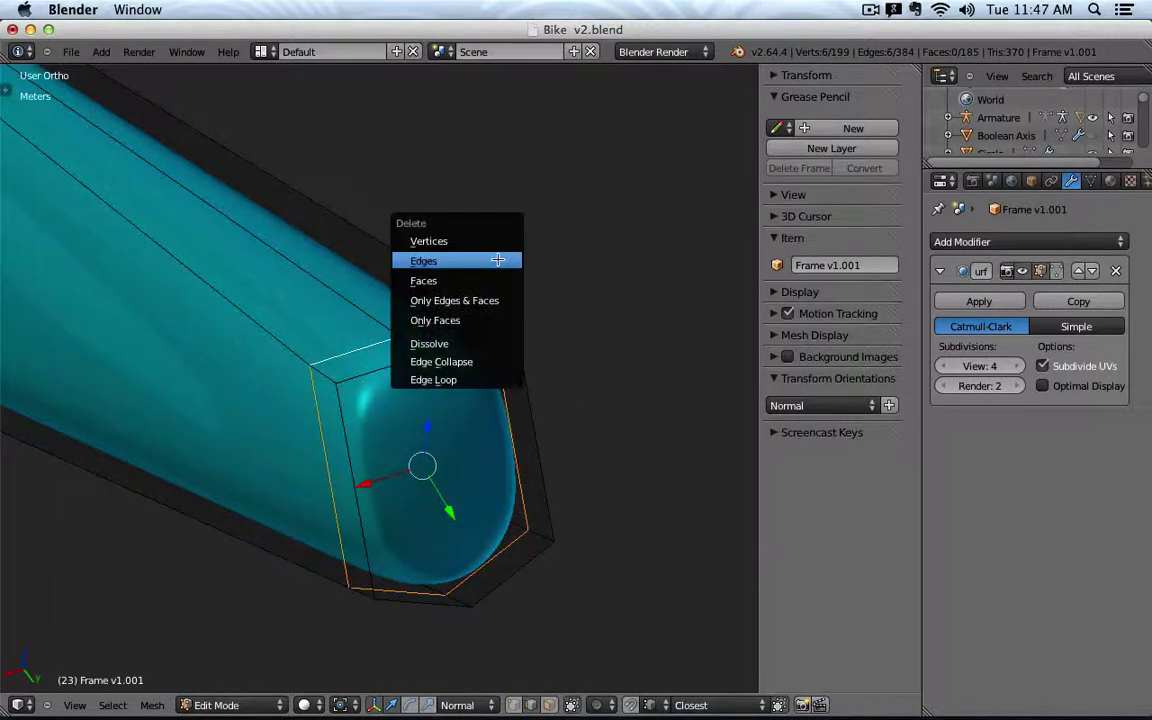
{"action": "left_click", "coordinate": [496, 381]}
{"action": "scroll", "coordinate": [569, 384], "scroll_direction": "down", "scroll_amount": 4}
{"action": "mouse_move", "coordinate": [524, 372]}
{"action": "middle_mouse_down"}
{"action": "mouse_move", "coordinate": [599, 327]}
{"action": "mouse_move", "coordinate": [470, 373]}
{"action": "mouse_move", "coordinate": [540, 275]}
{"action": "mouse_move", "coordinate": [517, 284]}
{"action": "mouse_move", "coordinate": [501, 316]}
{"action": "mouse_move", "coordinate": [446, 318]}
{"action": "middle_mouse_up"}
{"action": "scroll", "coordinate": [539, 277], "scroll_direction": "up", "scroll_amount": 4}
{"action": "scroll", "coordinate": [537, 278], "scroll_direction": "down", "scroll_amount": 4}
{"action": "key", "text": "z"}
{"action": "key", "text": "ctrl+z"}
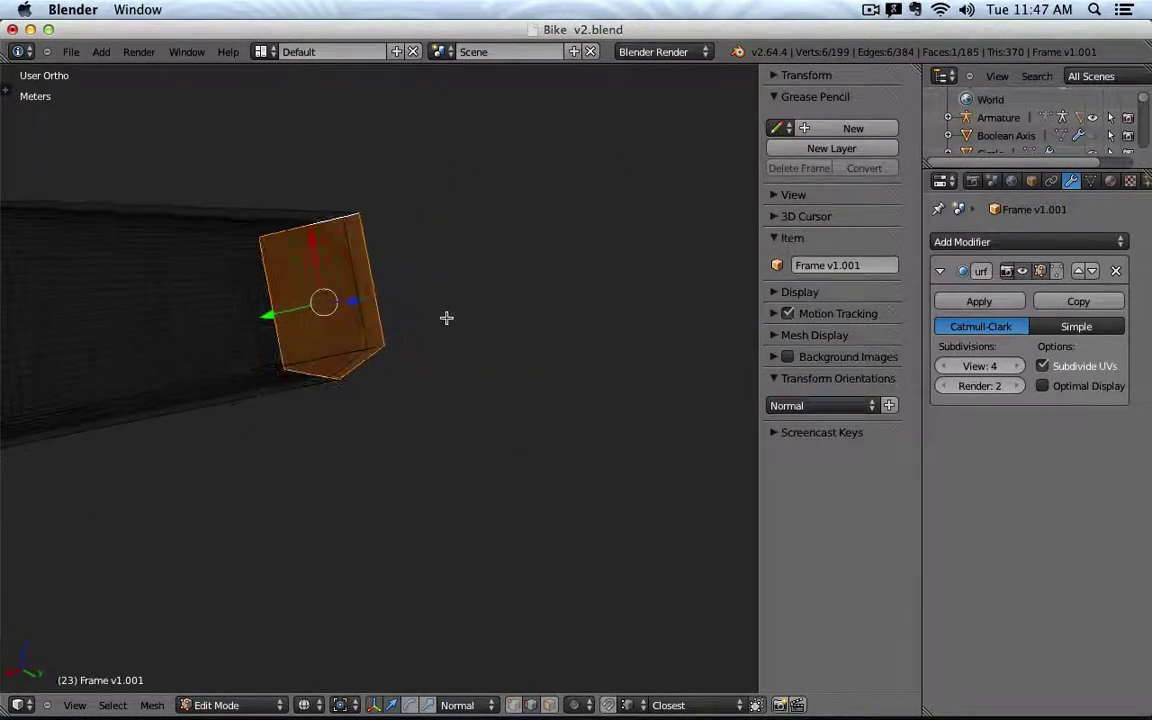
Examine the subdivided wireframe of the long tube's end cap outside edit mode.
{"action": "scroll", "coordinate": [430, 320], "scroll_direction": "up", "scroll_amount": 2}
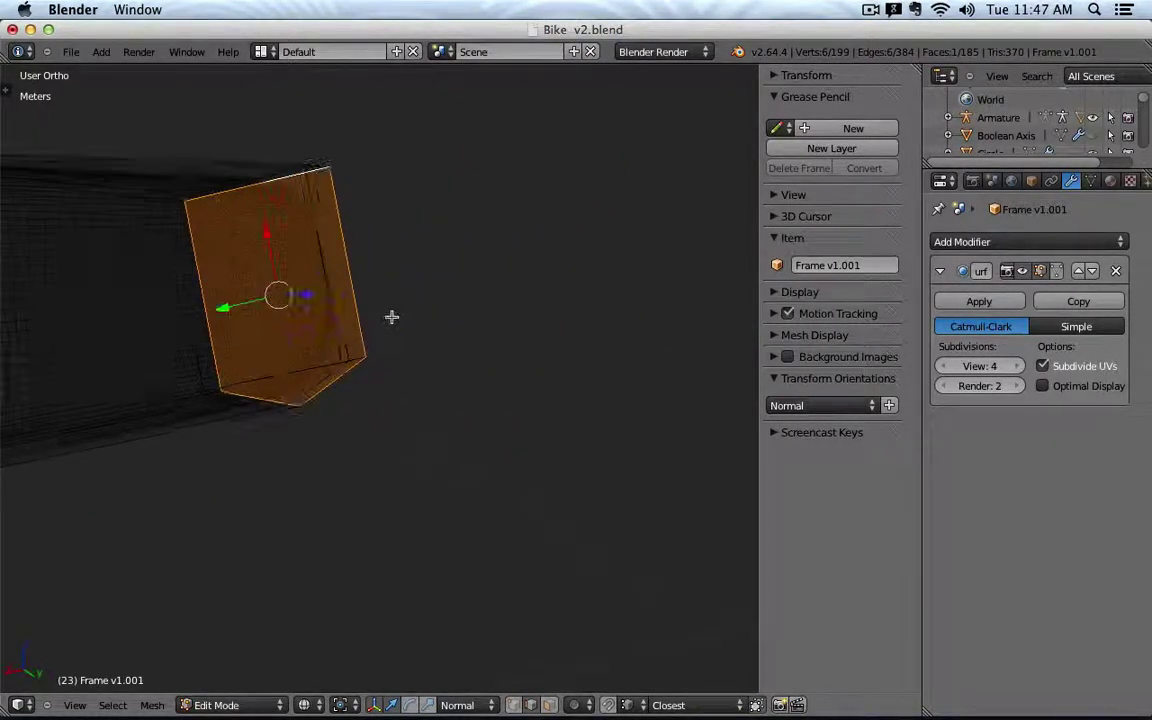
{"action": "middle_click_drag", "start_coordinate": [360, 313], "coordinate": [508, 353], "text": "shift"}
{"action": "key", "text": "a"}
{"action": "key", "text": "Tab"}
{"action": "scroll", "coordinate": [535, 329], "scroll_direction": "up", "scroll_amount": 5}
{"action": "scroll", "coordinate": [540, 328], "scroll_direction": "down", "scroll_amount": 2}
{"action": "scroll", "coordinate": [551, 326], "scroll_direction": "down", "scroll_amount": 10}
Duplicate the end section of the long tube, move the copy clear above the tube, and separate it into its own object.
{"action": "key", "text": "Tab"}
{"action": "key", "text": "KP_3"}
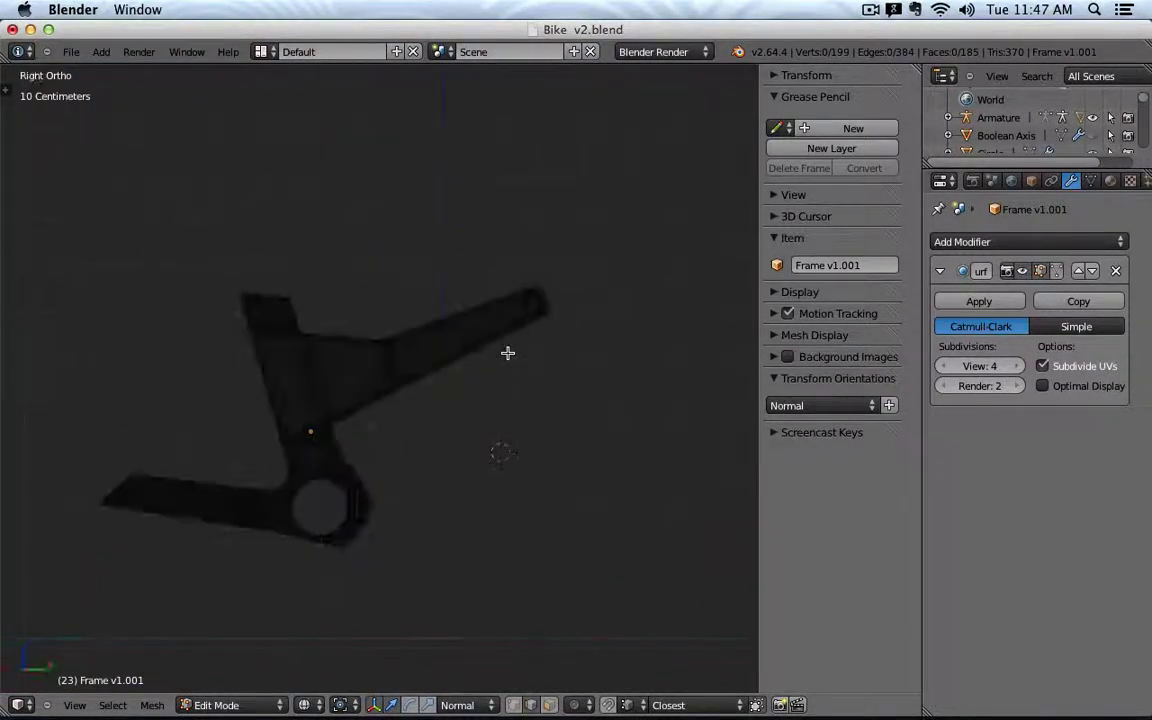
{"action": "key", "text": "b"}
{"action": "left_click_drag", "start_coordinate": [497, 240], "coordinate": [584, 329]}
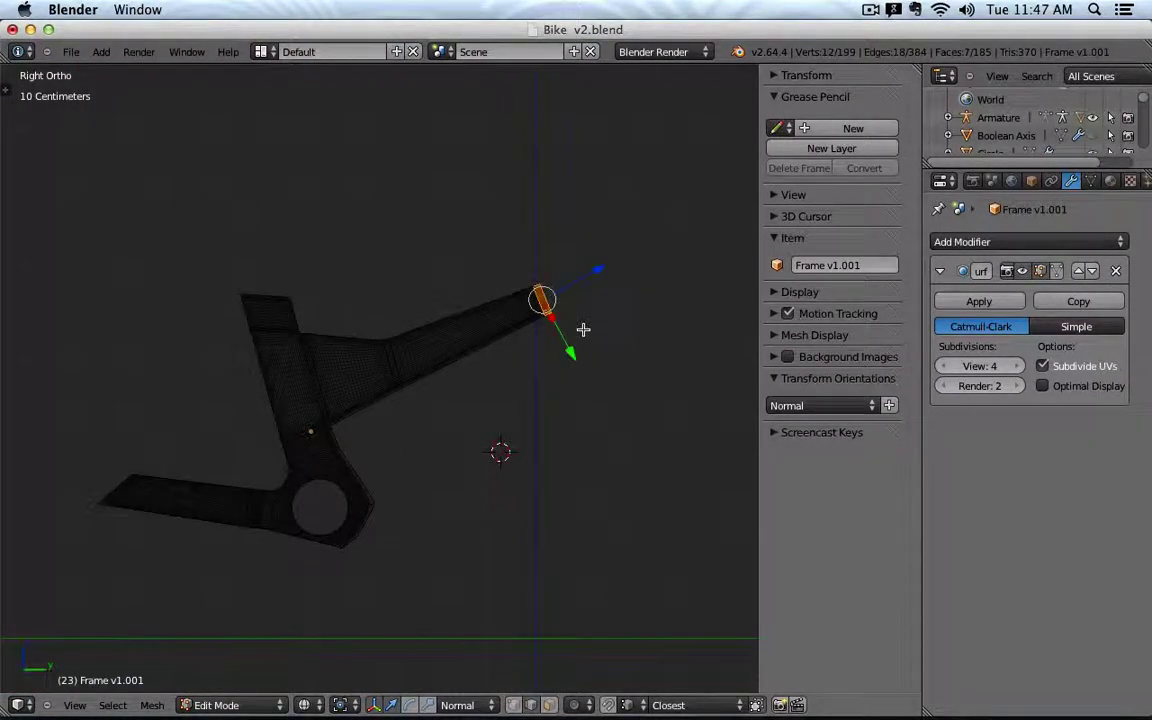
{"action": "key", "text": "e"}
{"action": "right_click", "coordinate": [584, 329]}
{"action": "key", "text": "g"}
{"action": "left_click", "coordinate": [563, 300]}
{"action": "key", "text": "p"}
{"action": "left_click", "coordinate": [563, 301]}
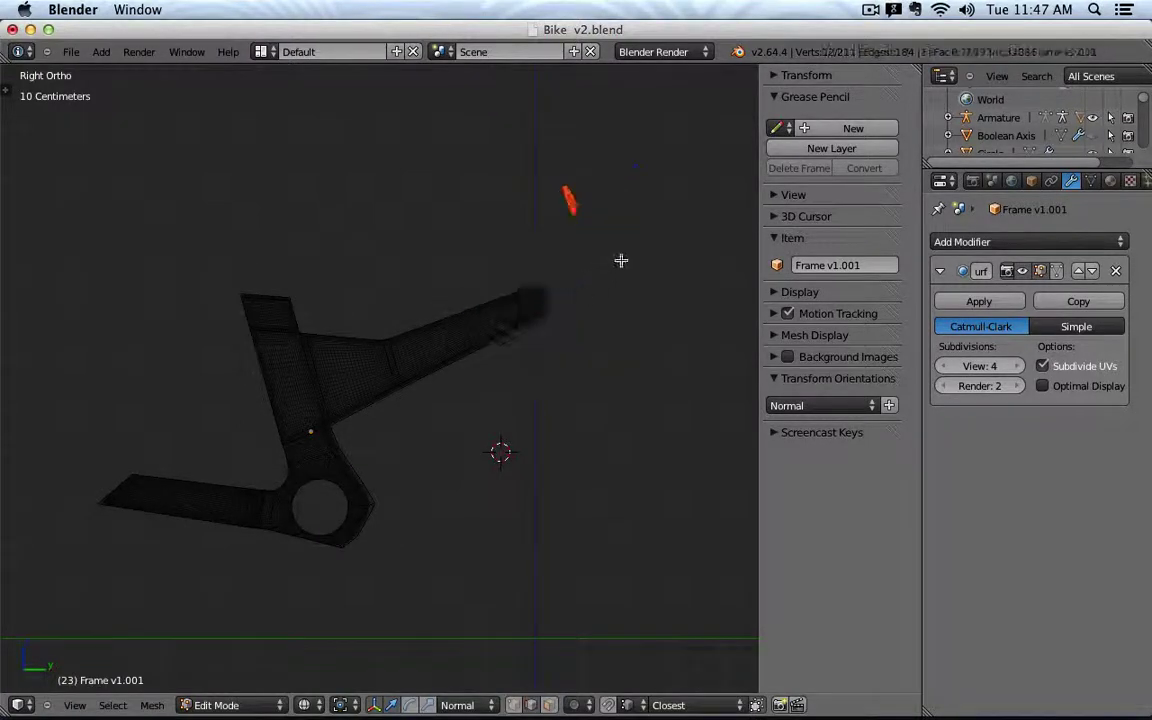
Mark the edges meeting at the centre of the separated cap's wireframe with Grease Pencil strokes.
{"action": "key", "text": "Tab"}
{"action": "mouse_move", "coordinate": [620, 260]}
{"action": "middle_mouse_down"}
{"action": "mouse_move", "coordinate": [555, 288]}
{"action": "mouse_move", "coordinate": [509, 267]}
{"action": "mouse_move", "coordinate": [530, 321]}
{"action": "mouse_move", "coordinate": [551, 332]}
{"action": "mouse_move", "coordinate": [398, 334]}
{"action": "mouse_move", "coordinate": [578, 355]}
{"action": "middle_mouse_up"}
{"action": "scroll", "coordinate": [509, 267], "scroll_direction": "up", "scroll_amount": 6}
{"action": "key", "text": "z"}
{"action": "key", "text": "z"}
{"action": "scroll", "coordinate": [534, 290], "scroll_direction": "up", "scroll_amount": 5}
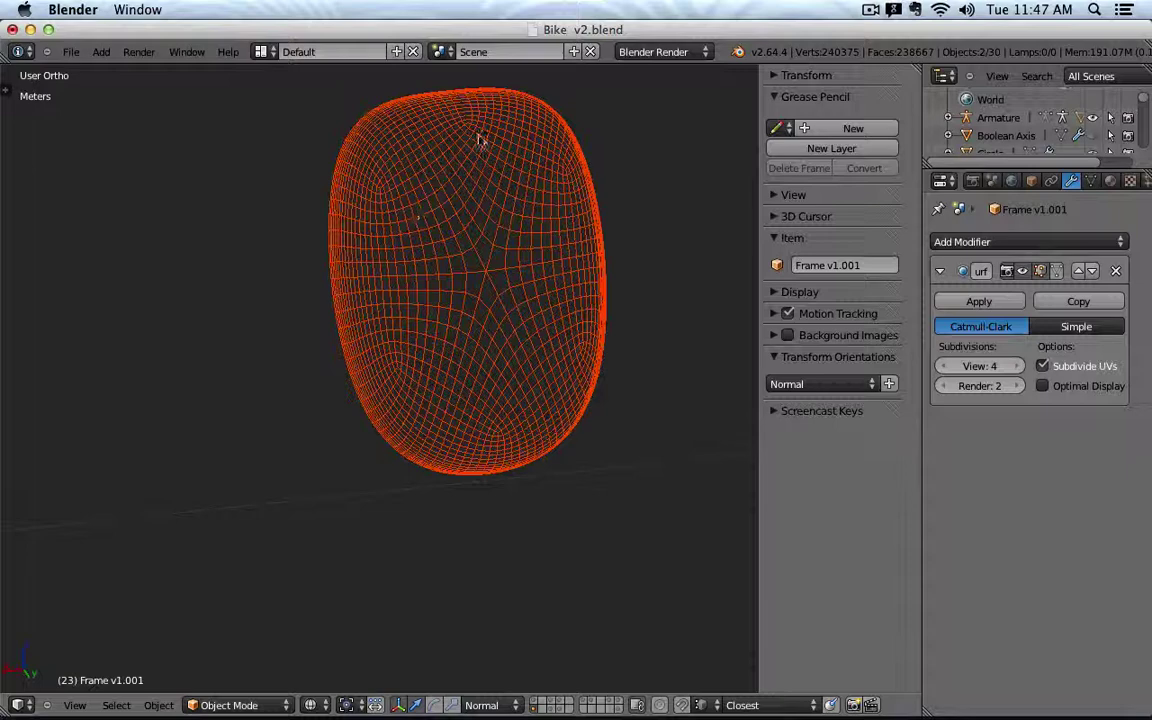
{"action": "left_click", "coordinate": [474, 268]}
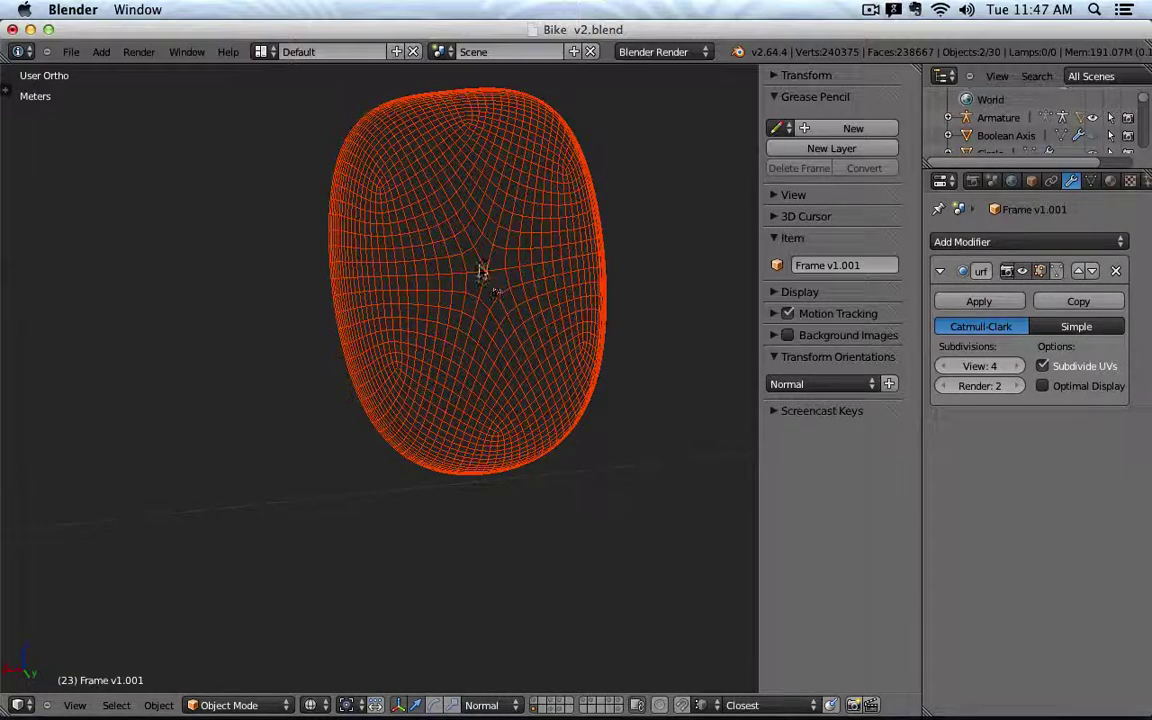
{"action": "scroll", "coordinate": [487, 268], "scroll_direction": "up", "scroll_amount": 3}
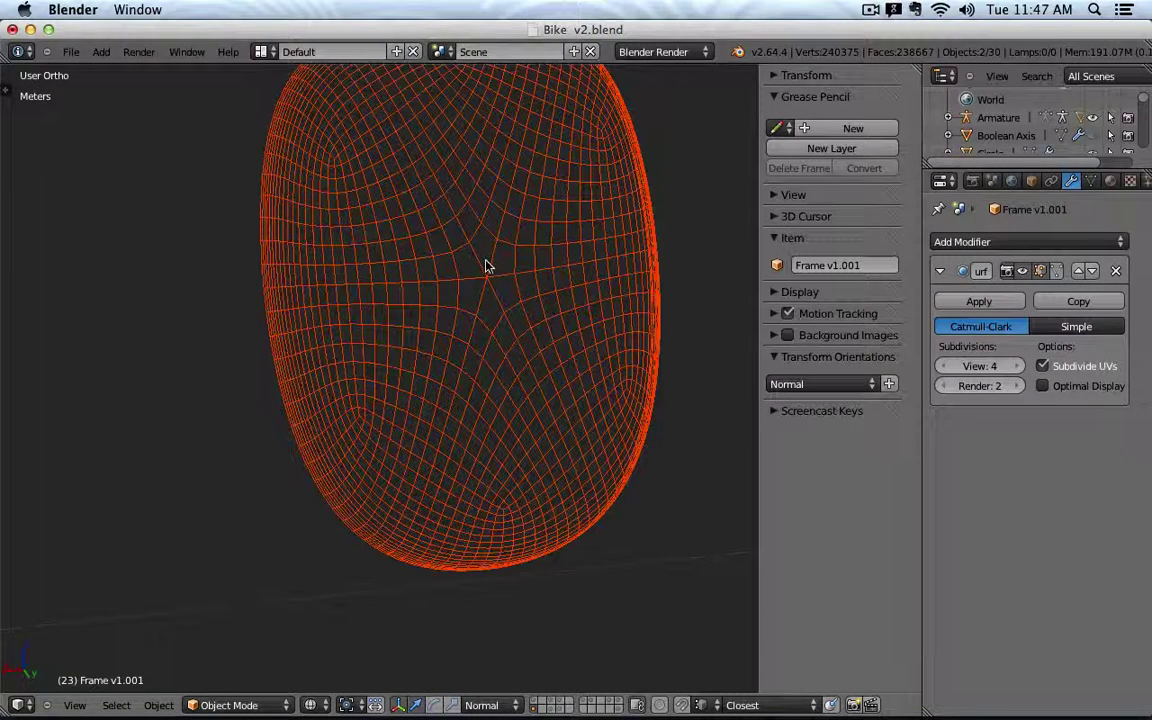
{"action": "mouse_move", "coordinate": [459, 280]}
{"action": "left_mouse_down"}
{"action": "mouse_move", "coordinate": [523, 279]}
{"action": "mouse_move", "coordinate": [481, 300]}
{"action": "left_mouse_up"}
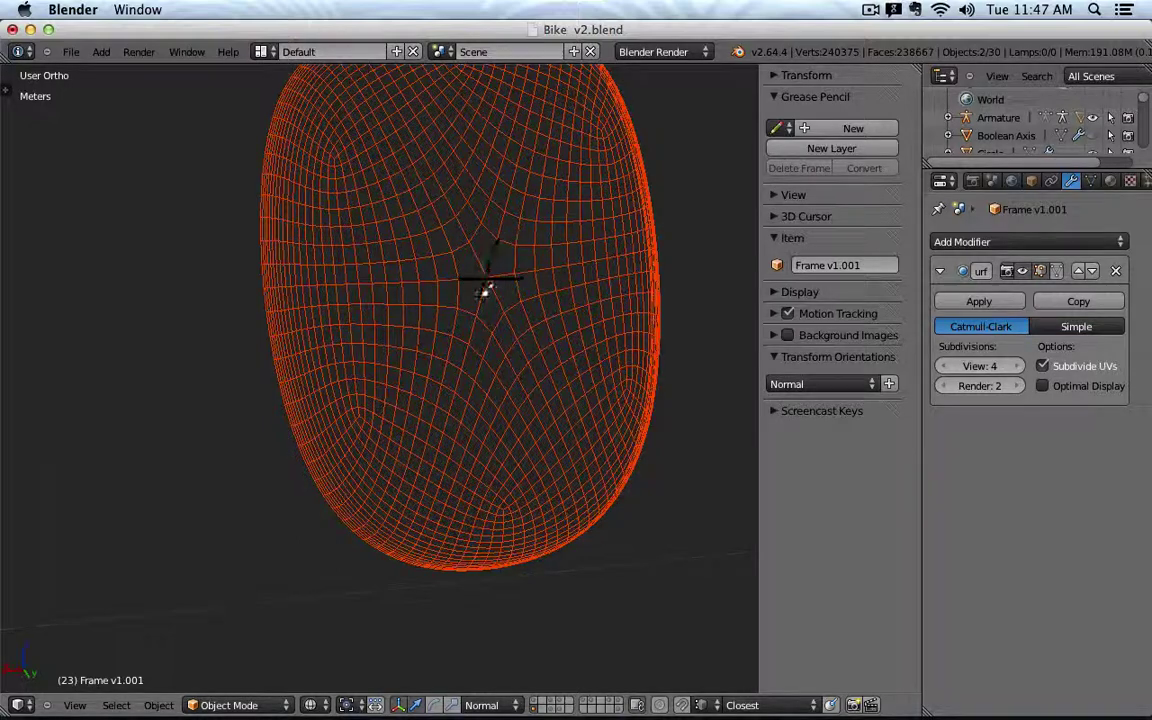
{"action": "left_click_drag", "start_coordinate": [467, 242], "coordinate": [501, 310]}
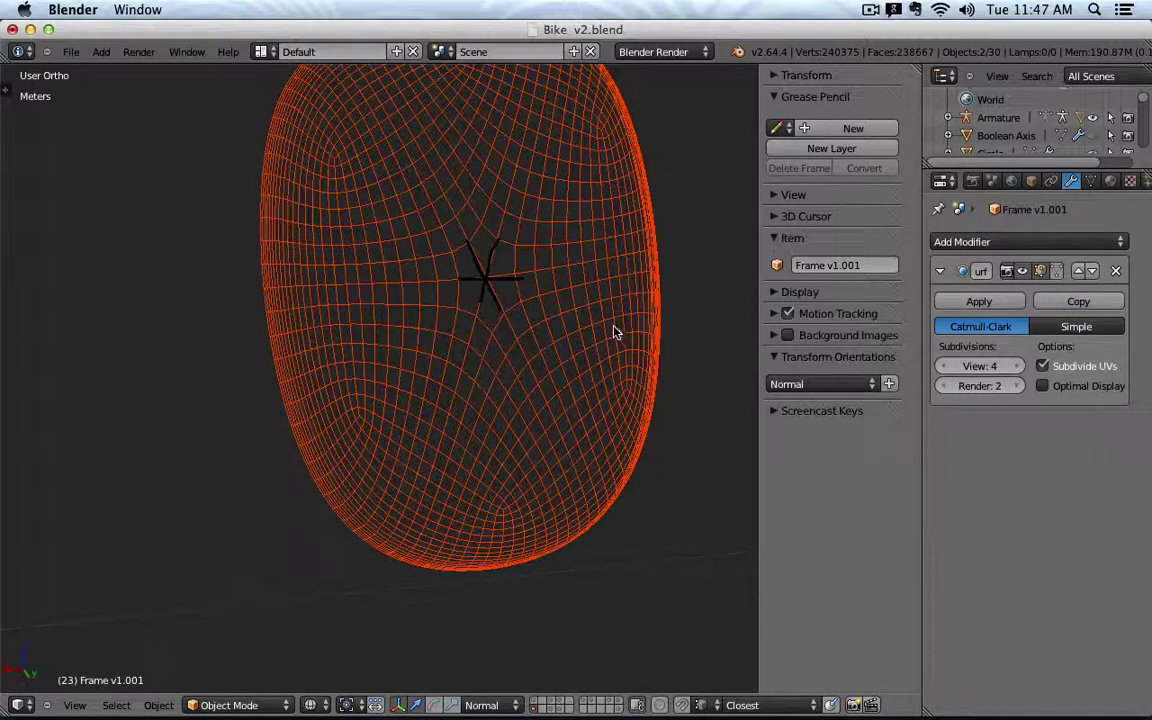
Check the marked cap in solid shading and delete the separated cap object.
{"action": "key", "text": "z"}
{"action": "key", "text": "z"}
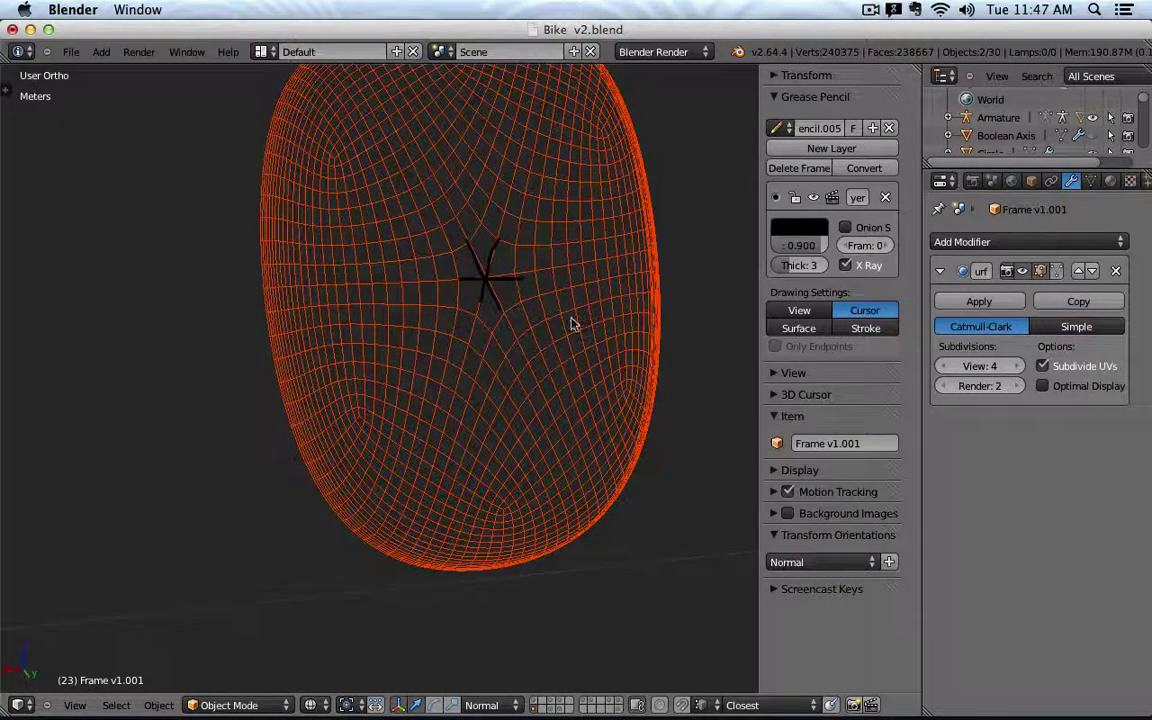
{"action": "key", "text": "z"}
{"action": "scroll", "coordinate": [462, 270], "scroll_direction": "up", "scroll_amount": 2}
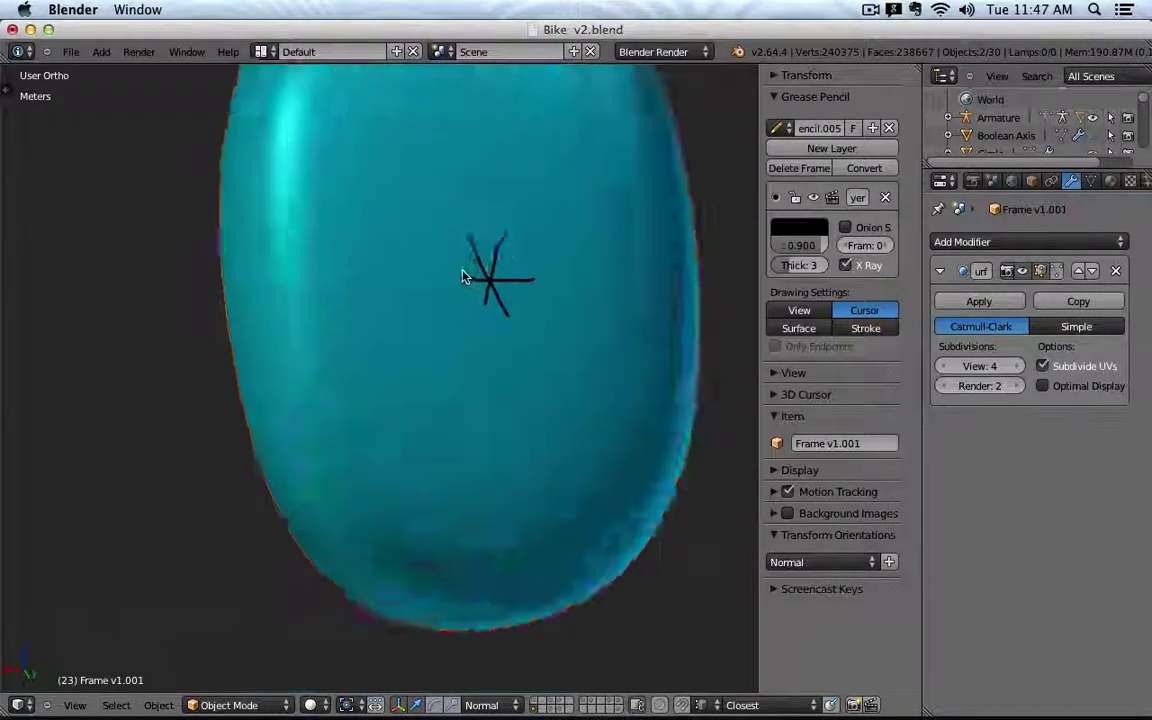
{"action": "scroll", "coordinate": [463, 271], "scroll_direction": "down", "scroll_amount": 6}
{"action": "mouse_move", "coordinate": [468, 273]}
{"action": "middle_mouse_down"}
{"action": "mouse_move", "coordinate": [589, 301]}
{"action": "mouse_move", "coordinate": [483, 342]}
{"action": "mouse_move", "coordinate": [565, 311]}
{"action": "mouse_move", "coordinate": [509, 324]}
{"action": "middle_mouse_up"}
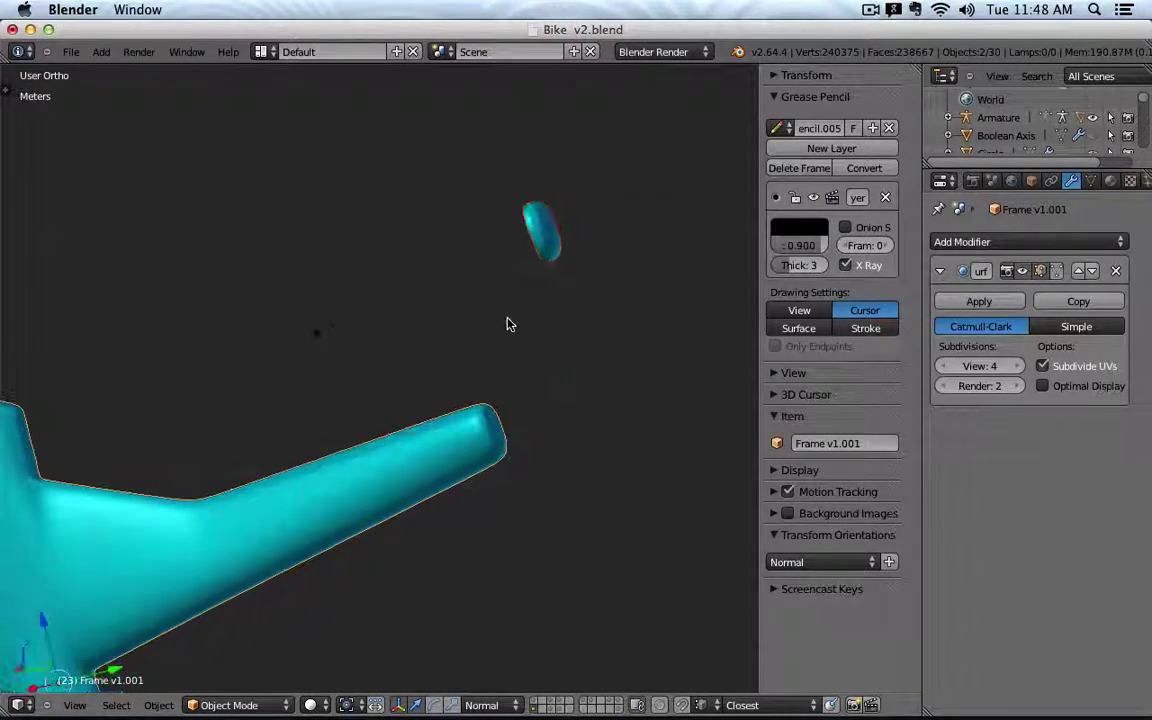
{"action": "right_click", "coordinate": [543, 242]}
{"action": "key", "text": "x"}
{"action": "left_click", "coordinate": [568, 279]}
{"action": "scroll", "coordinate": [596, 278], "scroll_direction": "down", "scroll_amount": 3}
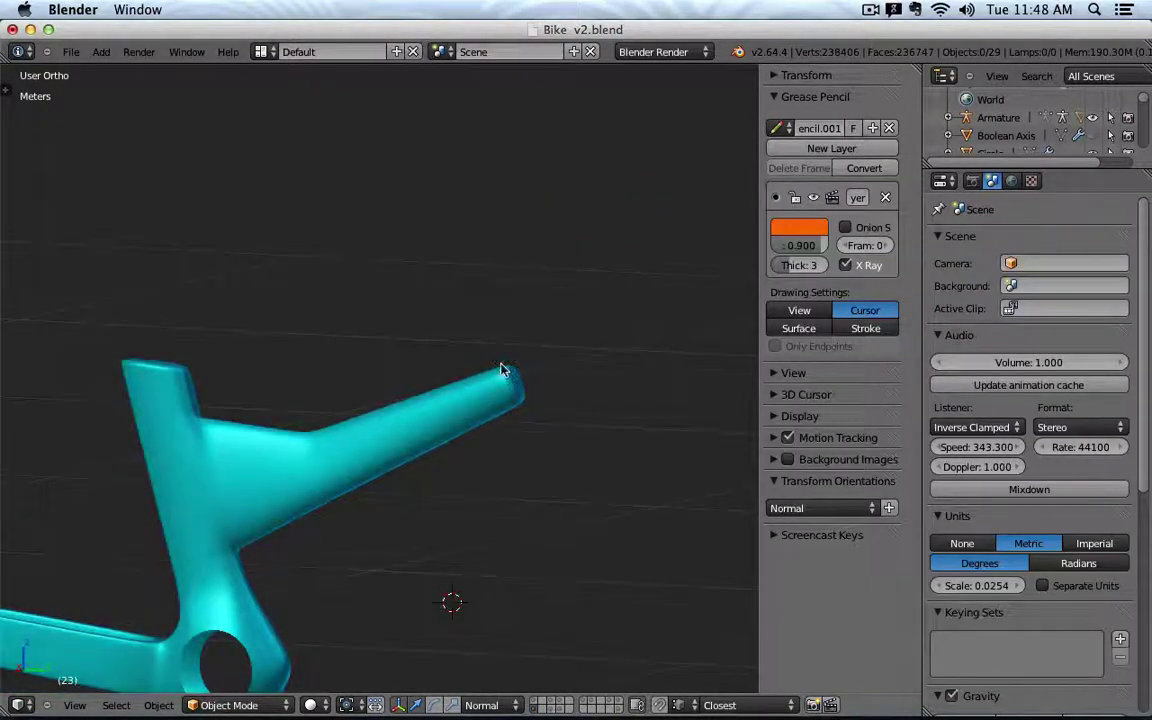
Examine the frame's edge flow around the upright tube and fork by selecting edge loops there.
{"action": "key", "text": "KP_3"}
{"action": "middle_click_drag", "start_coordinate": [487, 408], "coordinate": [545, 319], "text": "shift"}
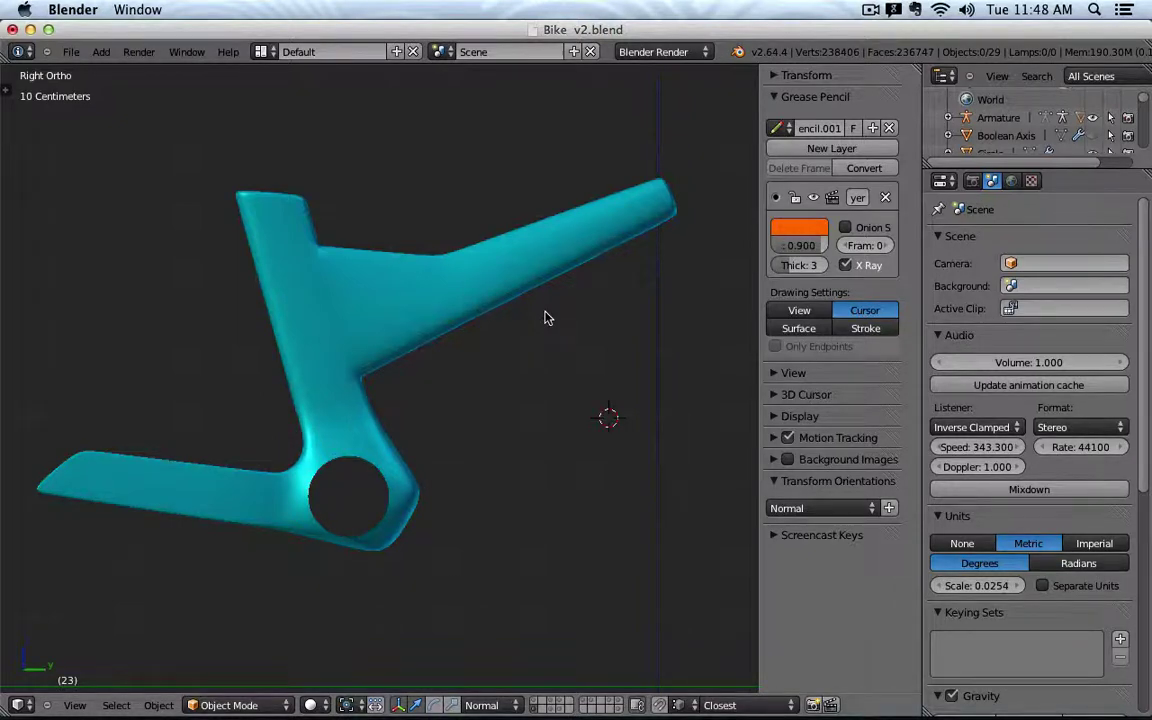
{"action": "middle_click_drag", "start_coordinate": [350, 353], "coordinate": [496, 378]}
{"action": "scroll", "coordinate": [437, 450], "scroll_direction": "up", "scroll_amount": 3}
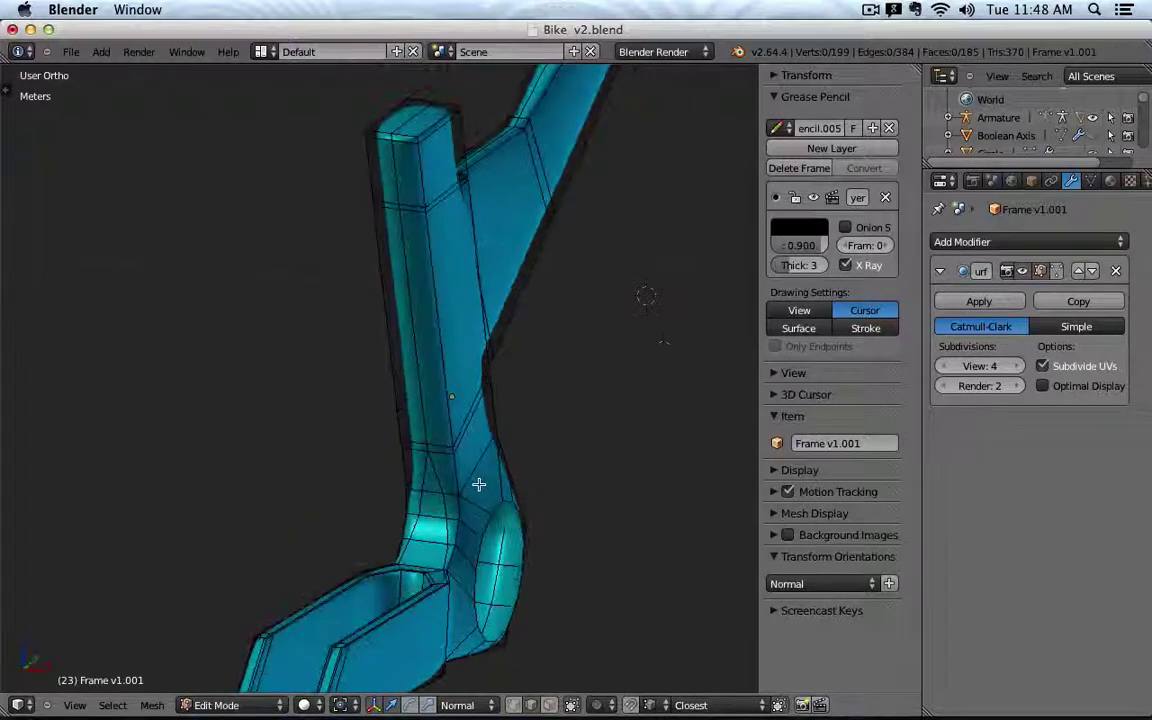
{"action": "right_click", "coordinate": [458, 494]}
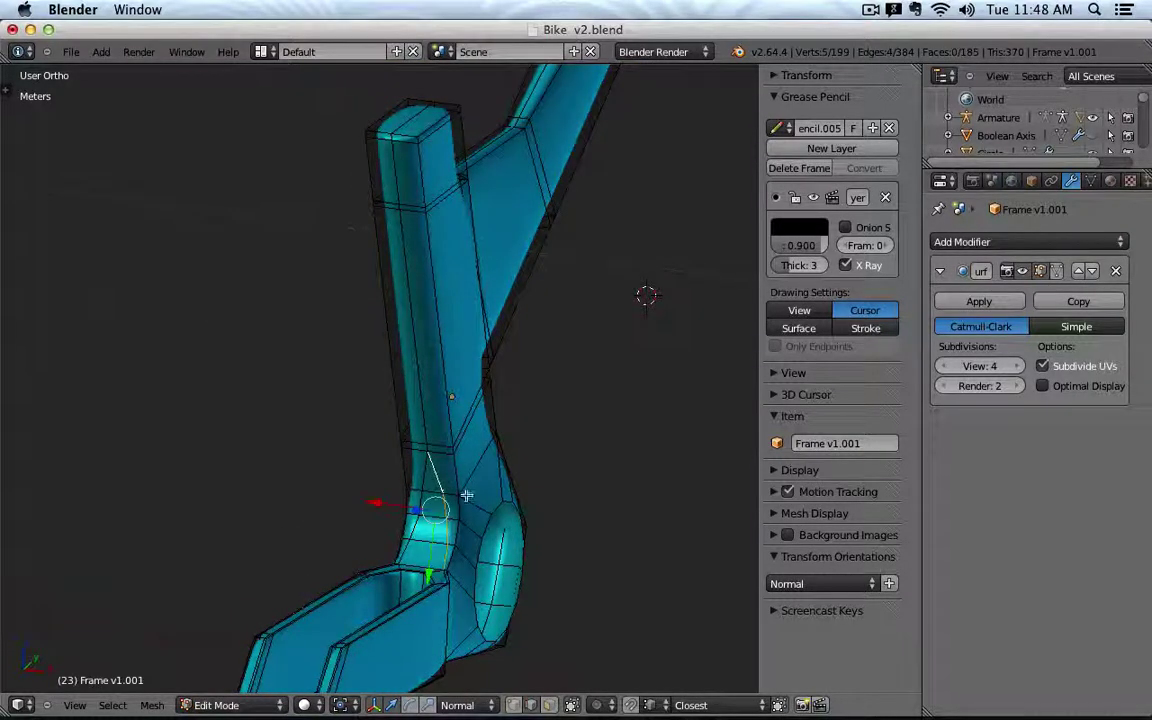
{"action": "right_click", "coordinate": [361, 631], "text": "alt"}
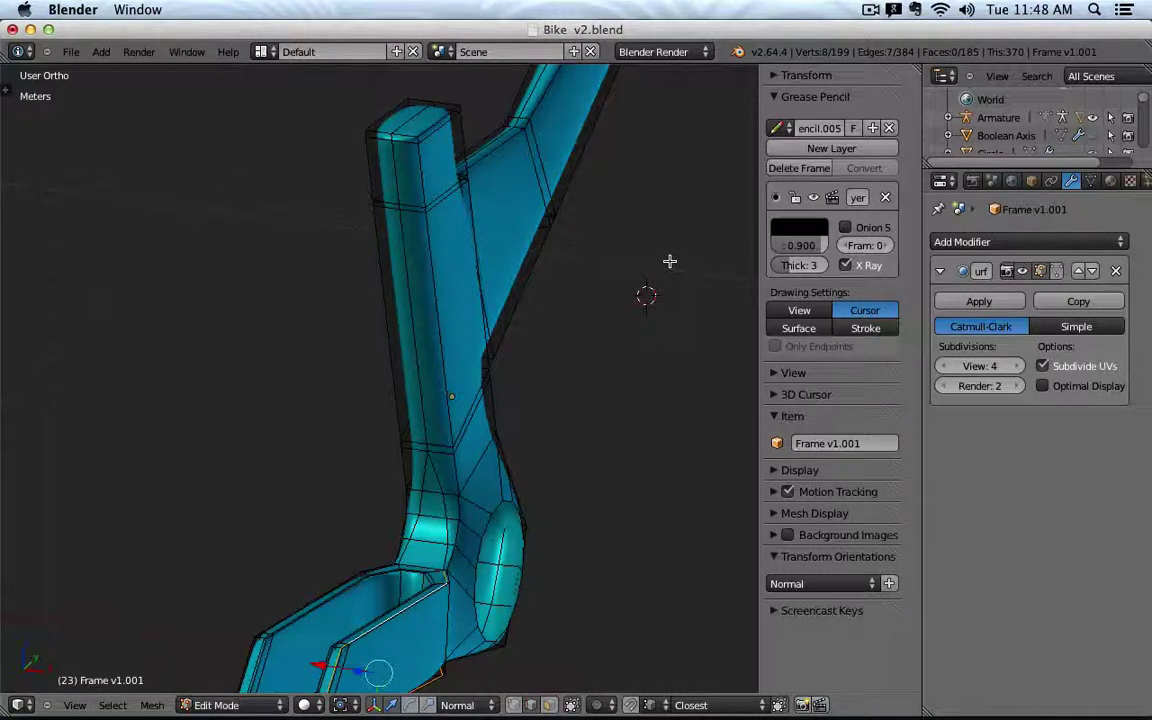
View the smoothed frame from several angles, delete the Grease Pencil layer with the marks, and return to the right view.
{"action": "key", "text": "Tab"}
{"action": "middle_click_drag", "start_coordinate": [671, 265], "coordinate": [540, 192]}
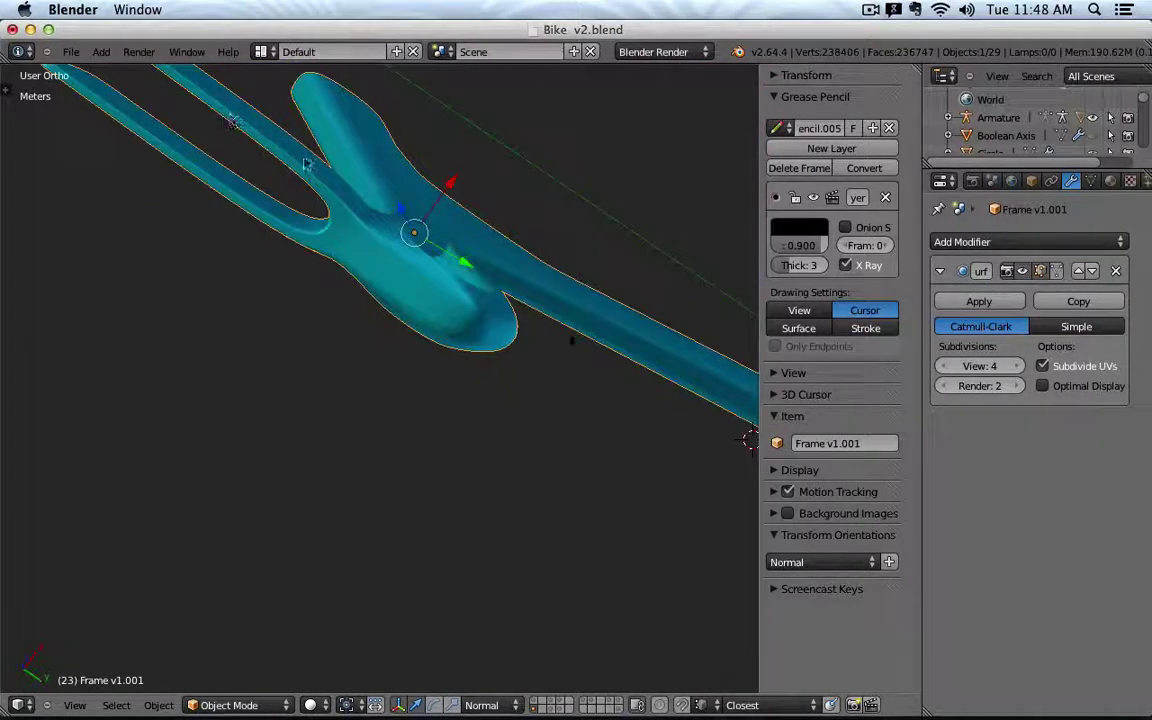
{"action": "middle_click_drag", "start_coordinate": [571, 334], "coordinate": [461, 456]}
{"action": "scroll", "coordinate": [524, 435], "scroll_direction": "down", "scroll_amount": 3}
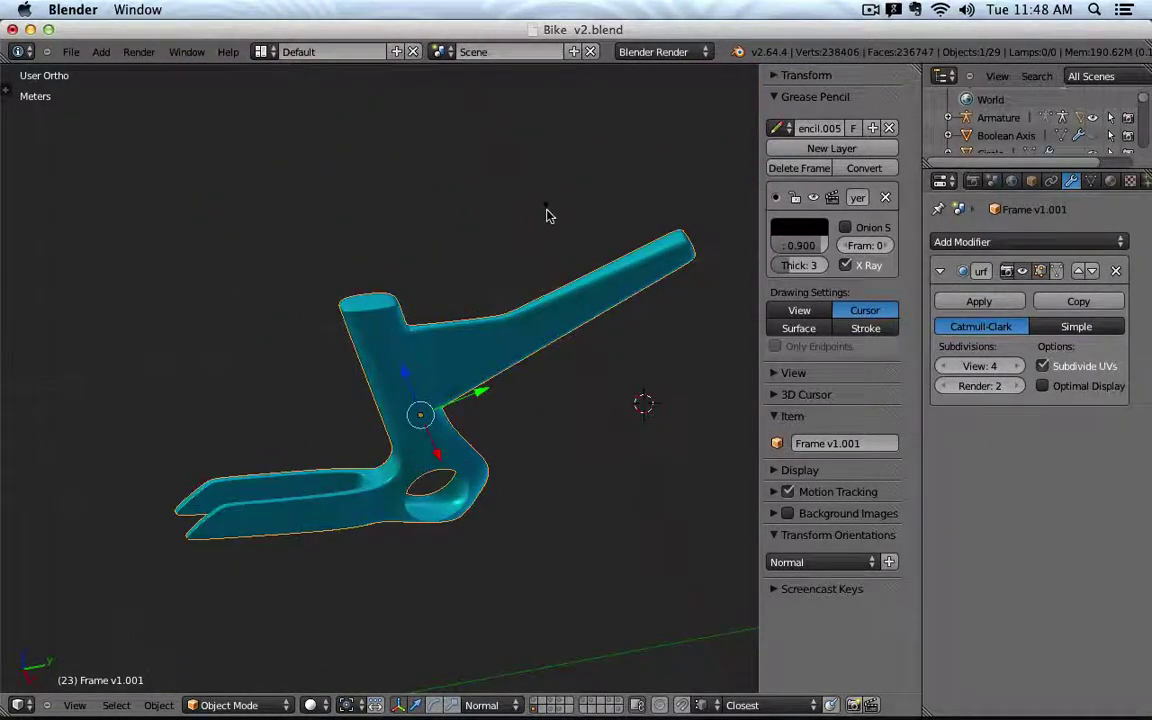
{"action": "left_click", "coordinate": [886, 197]}
{"action": "key", "text": "KP_3"}
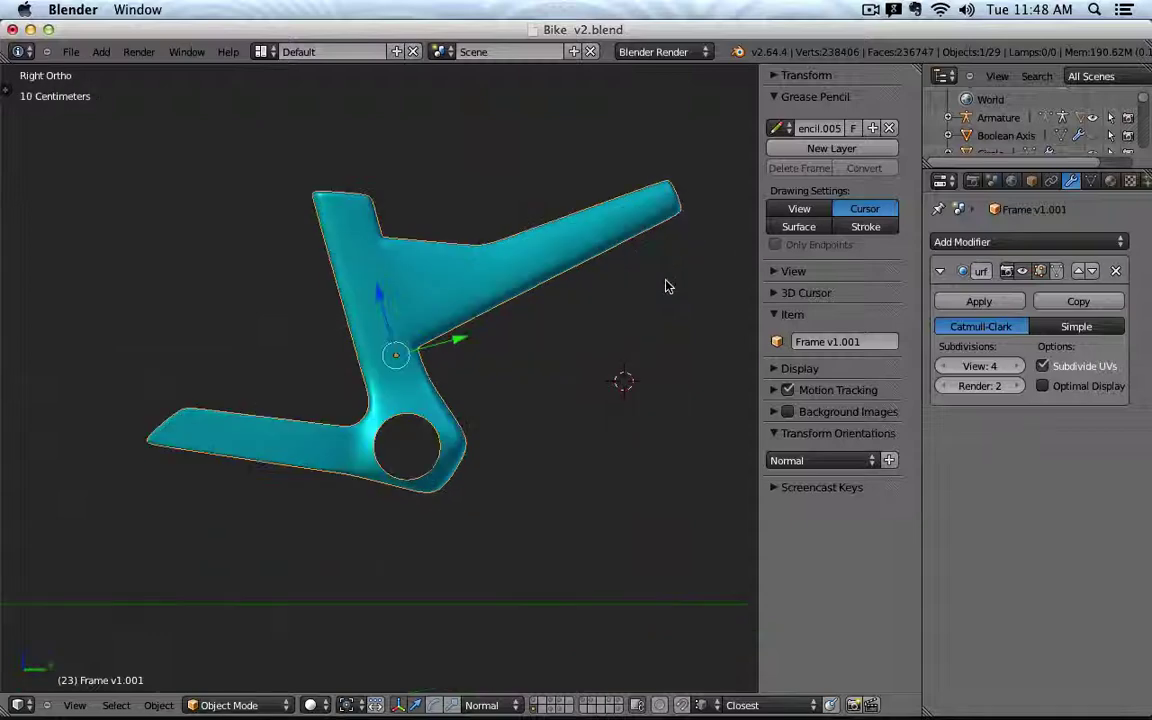